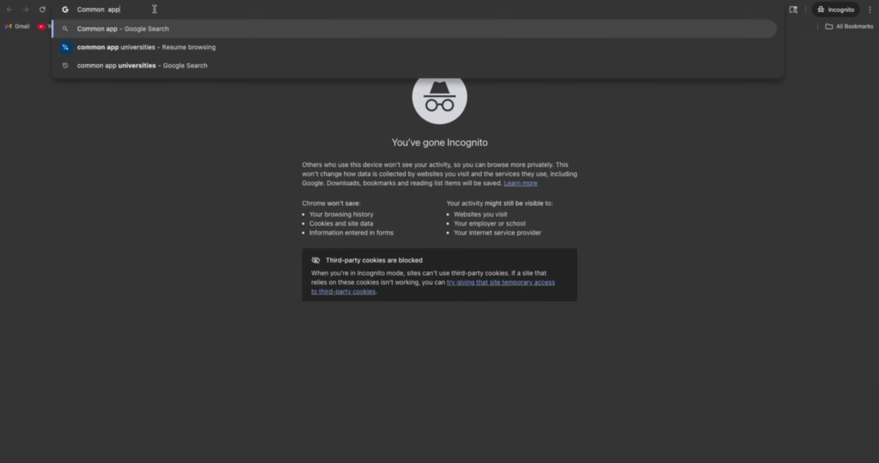
Search Google for Common App, go to commonapp.org and start a first-year student account
{"action": "key", "text": "Return"}
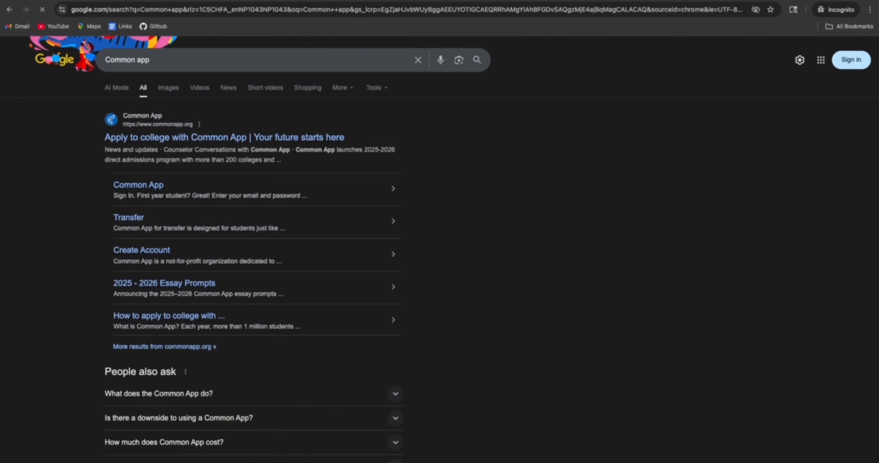
{"action": "left_click", "coordinate": [168, 141]}
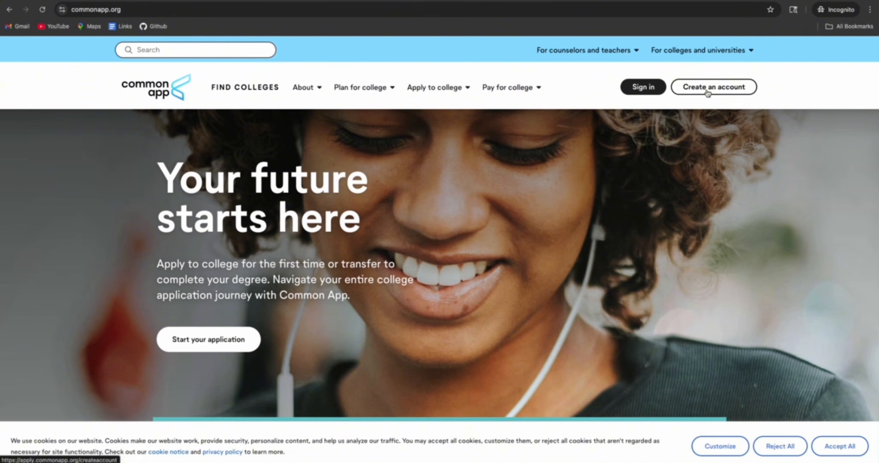
{"action": "left_click", "coordinate": [707, 91]}
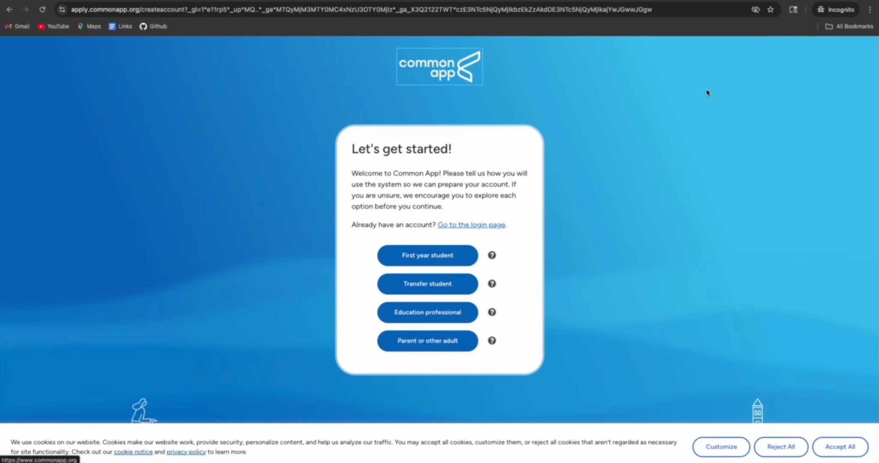
{"action": "left_click", "coordinate": [428, 254]}
Enter the applicant's email address in both the Email and Re-type Email fields
{"action": "left_click", "coordinate": [415, 177]}
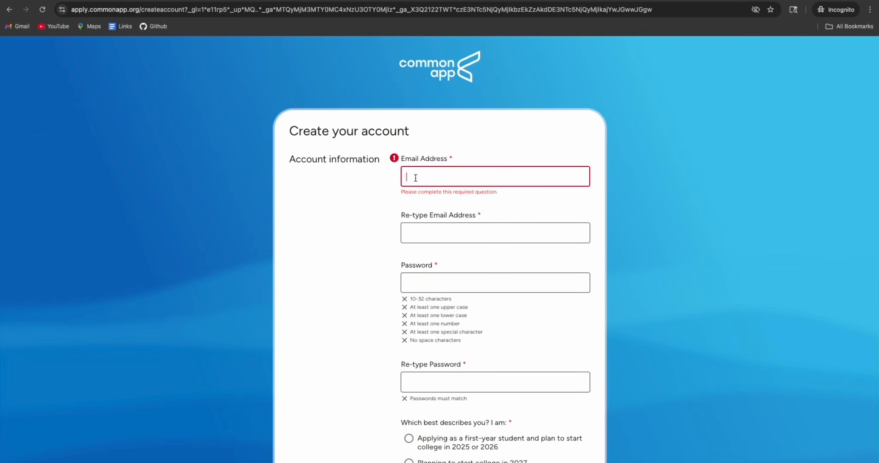
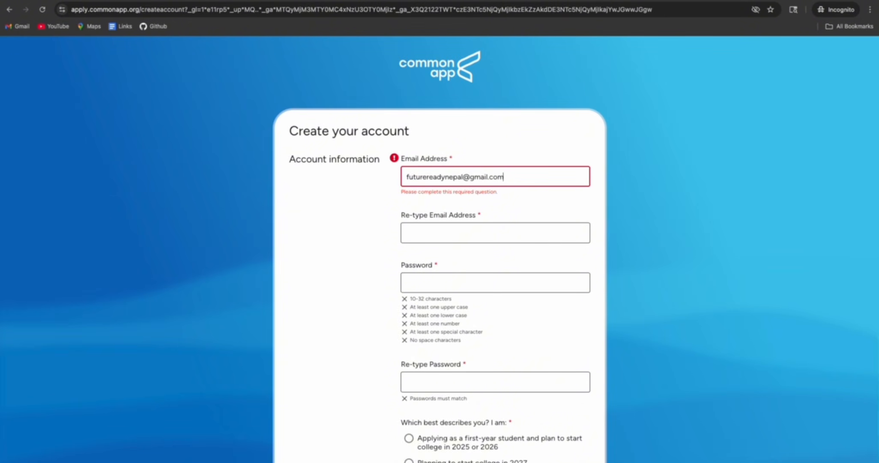
{"action": "left_click", "coordinate": [425, 233]}
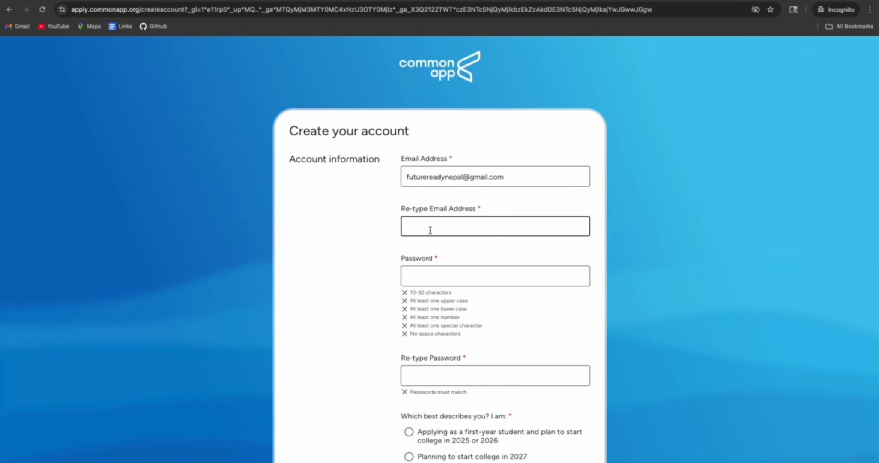
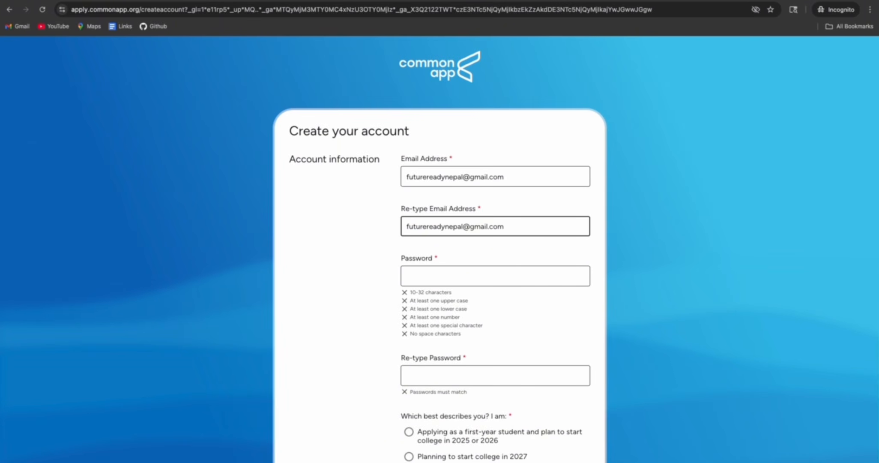
Replace the rejected password with a valid one and begin retyping it for confirmation
{"action": "left_click", "coordinate": [434, 275]}
{"action": "type", "text": "Fu"}
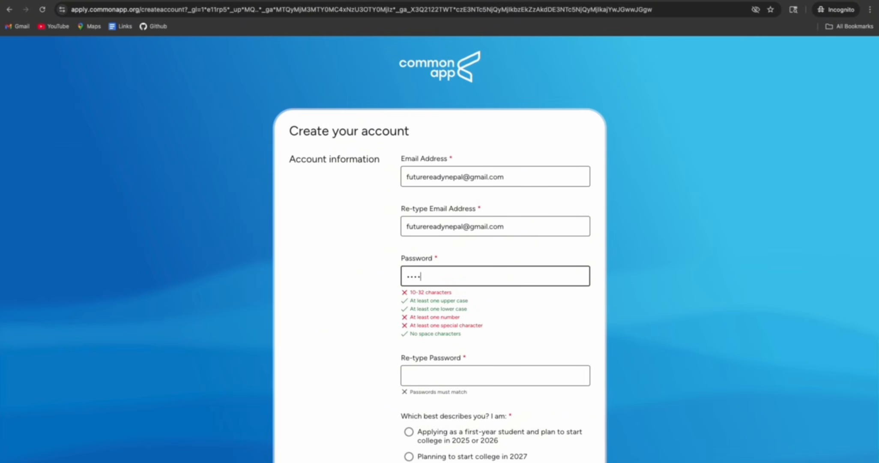
{"action": "type", "text": "•••••••••"}
{"action": "left_click", "coordinate": [433, 374]}
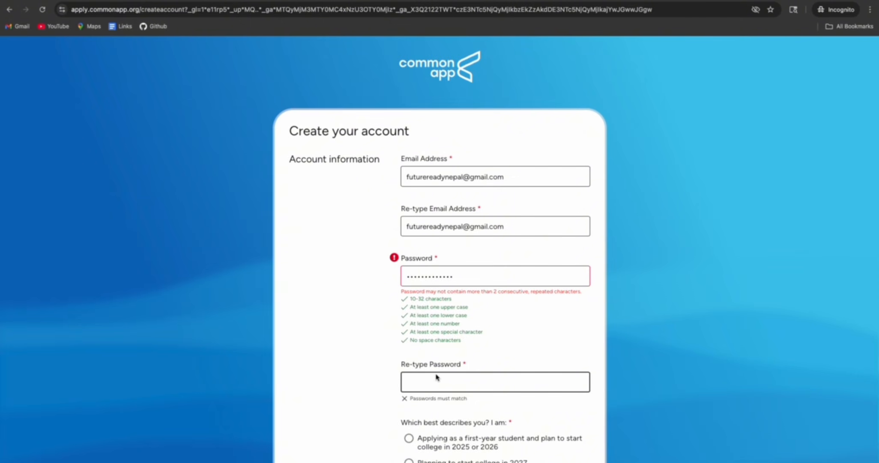
{"action": "left_click", "coordinate": [470, 276]}
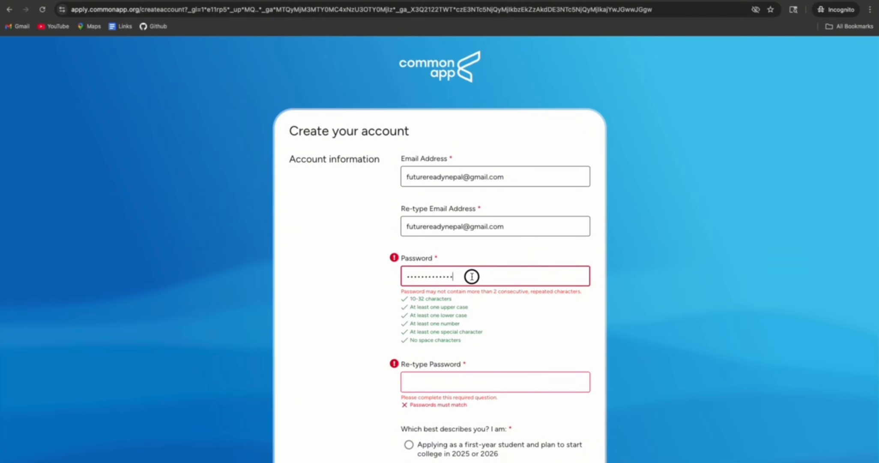
{"action": "left_click_drag", "start_coordinate": [471, 275], "coordinate": [369, 269]}
{"action": "key", "text": "BackSpace"}
{"action": "type", "text": "••••"}
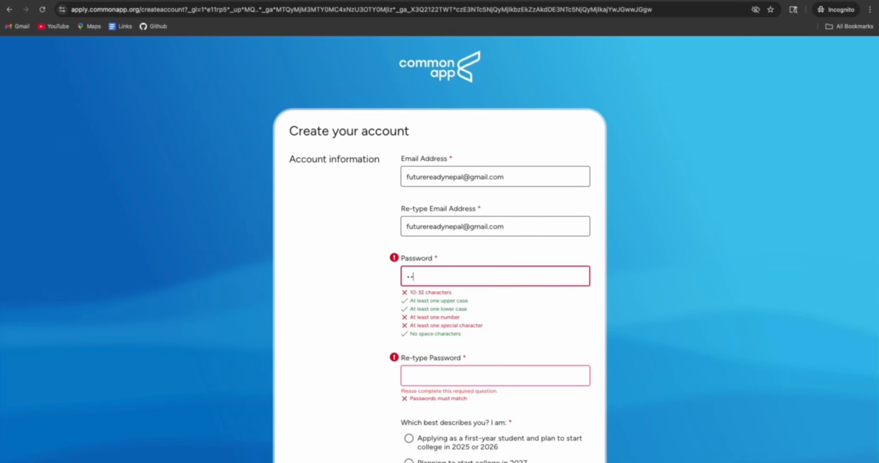
{"action": "type", "text": "••••••"}
{"action": "left_click", "coordinate": [477, 375]}
{"action": "type", "text": "•••••"}
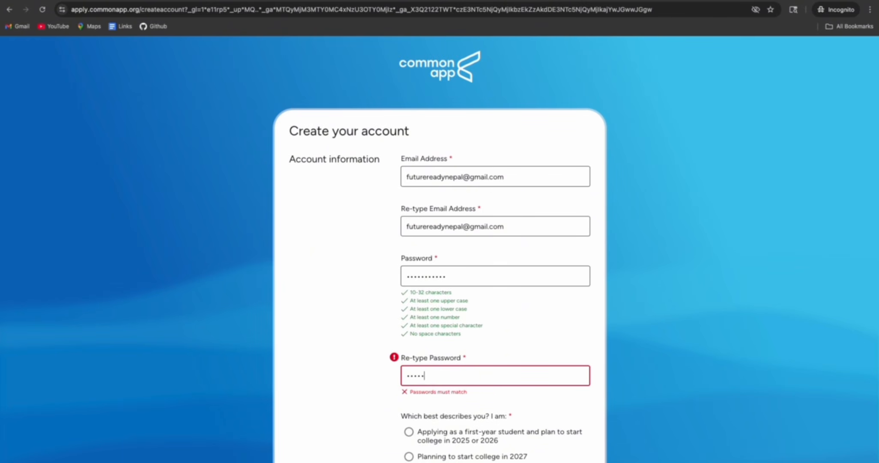
{"action": "type", "text": "••••••"}
{"action": "scroll", "coordinate": [513, 337], "scroll_direction": "down", "scroll_amount": 3}
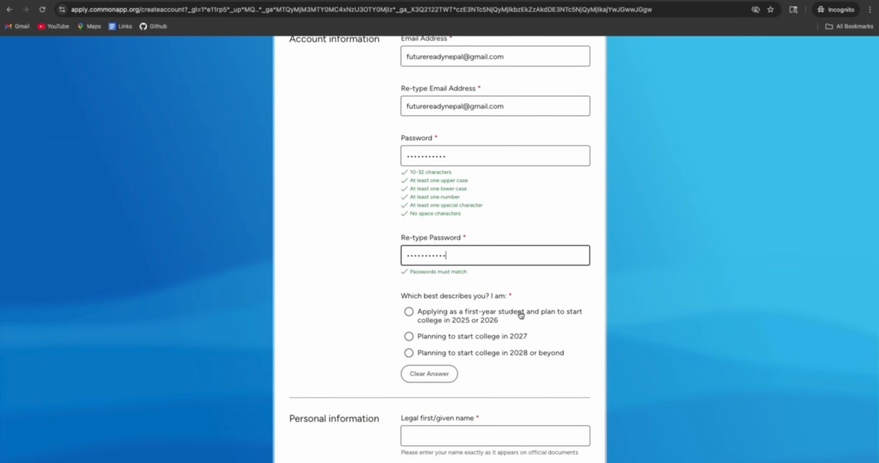
Mark the applicant as first-year for 2025 or 2026 and enter the legal first name
{"action": "left_click", "coordinate": [409, 313]}
{"action": "scroll", "coordinate": [406, 337], "scroll_direction": "down", "scroll_amount": 2}
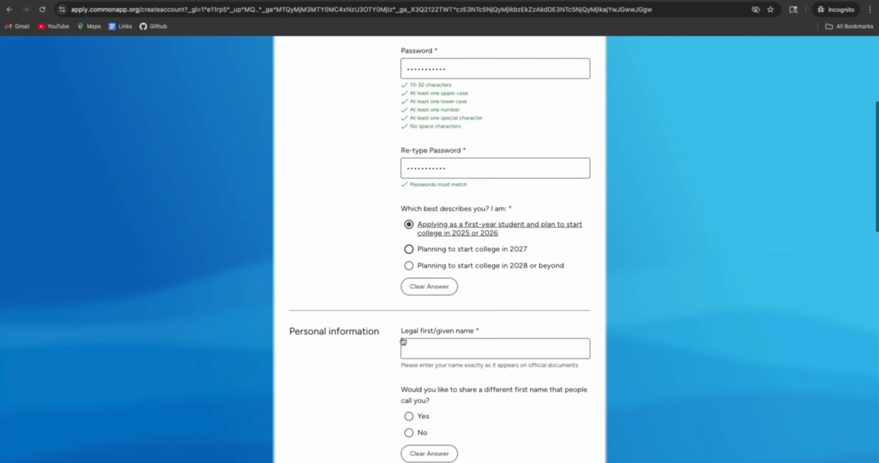
{"action": "scroll", "coordinate": [395, 337], "scroll_direction": "down", "scroll_amount": 2}
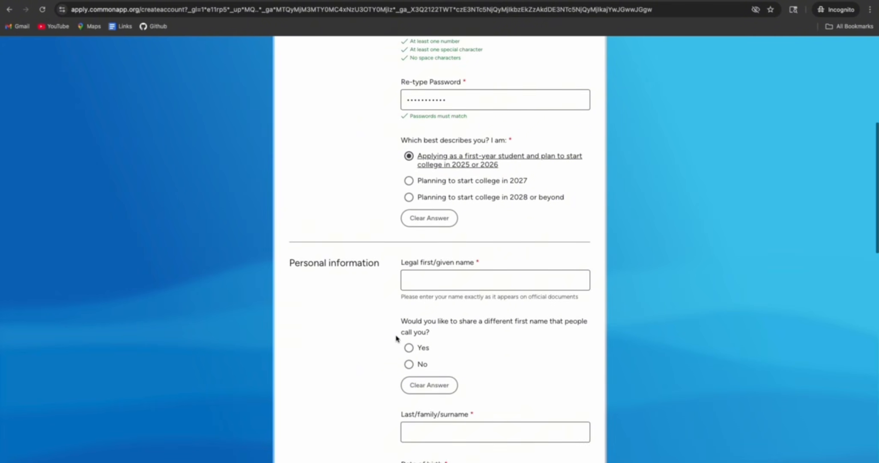
{"action": "left_click", "coordinate": [426, 281]}
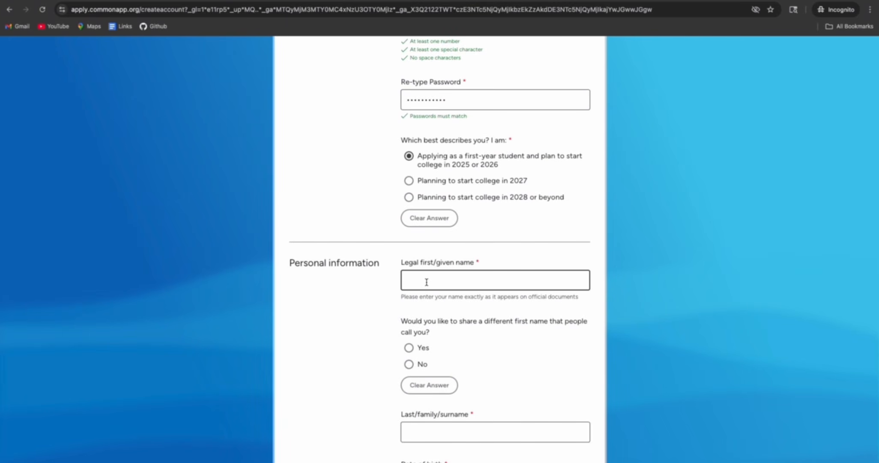
{"action": "type", "text": "FutureReady"}
Answer No to a different preferred first name and set the birth date to January 1, 2000
{"action": "scroll", "coordinate": [415, 313], "scroll_direction": "down", "scroll_amount": 2}
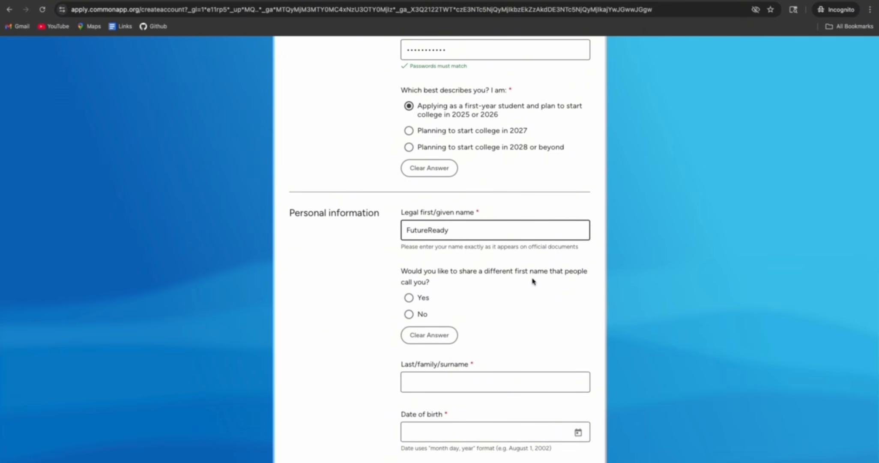
{"action": "left_click", "coordinate": [410, 315]}
{"action": "scroll", "coordinate": [513, 317], "scroll_direction": "down", "scroll_amount": 3}
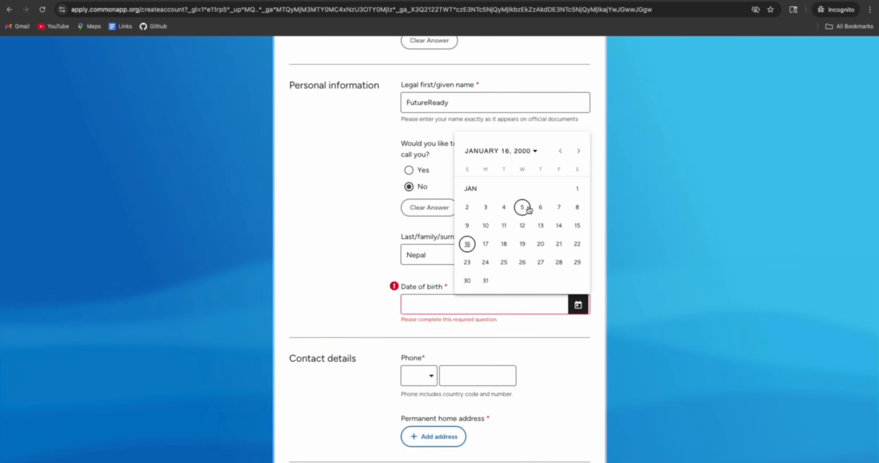
{"action": "left_click", "coordinate": [573, 191]}
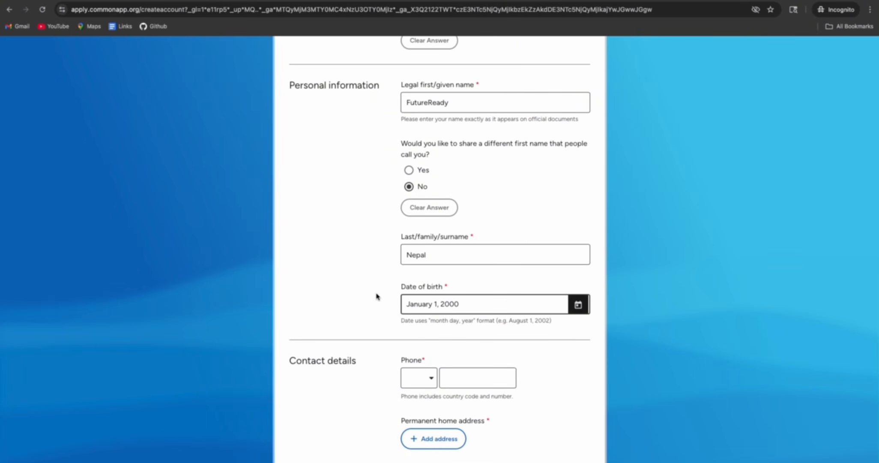
{"action": "scroll", "coordinate": [378, 295], "scroll_direction": "down", "scroll_amount": 3}
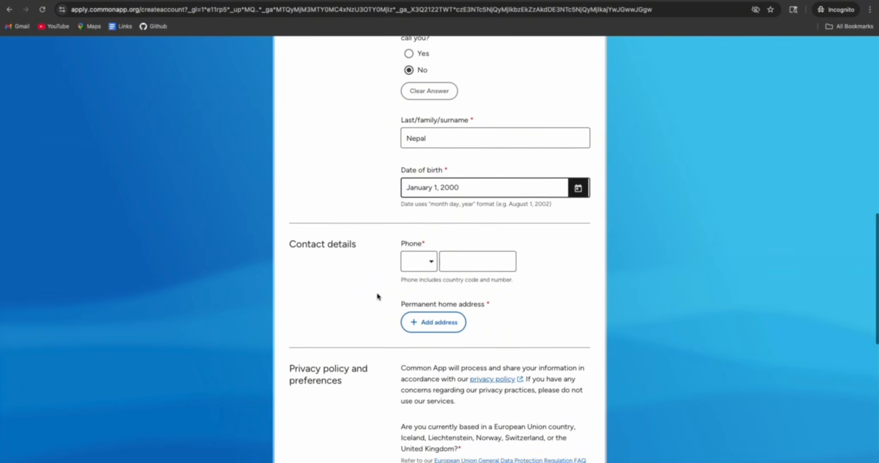
Set the phone country code to +977 Nepal
{"action": "left_click", "coordinate": [428, 263]}
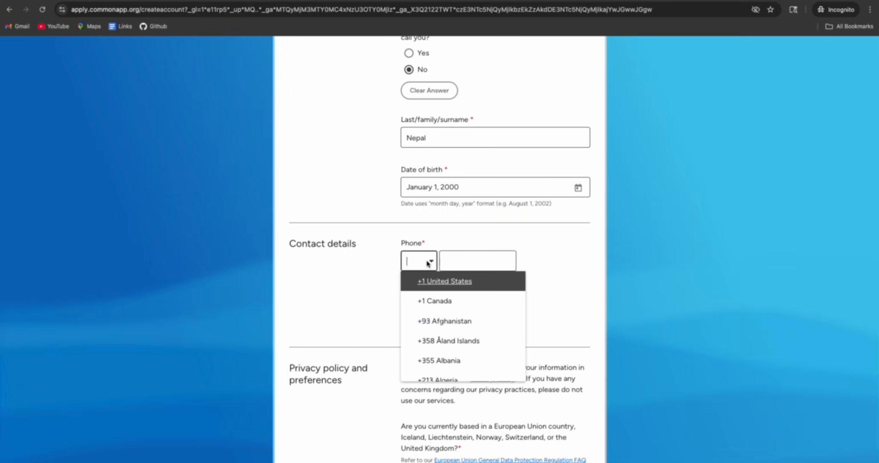
{"action": "type", "text": "Nepa"}
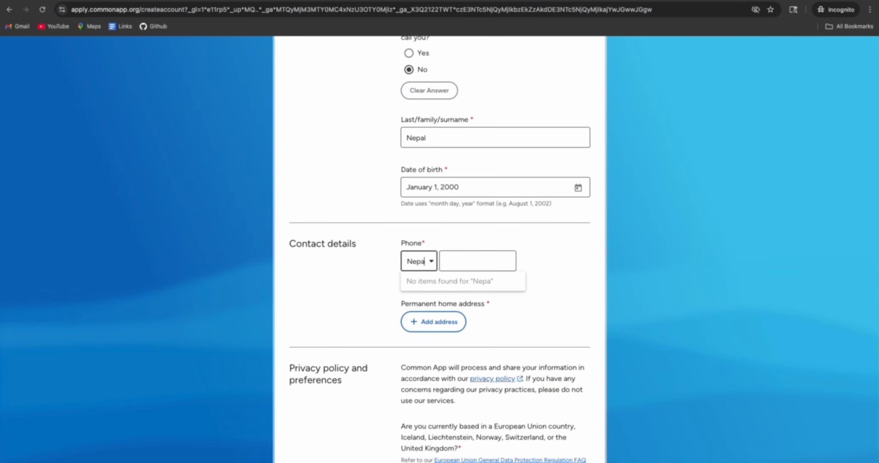
{"action": "key", "text": "BackSpace"}
{"action": "key", "text": "BackSpace"}
{"action": "key", "text": "BackSpace"}
{"action": "key", "text": "BackSpace"}
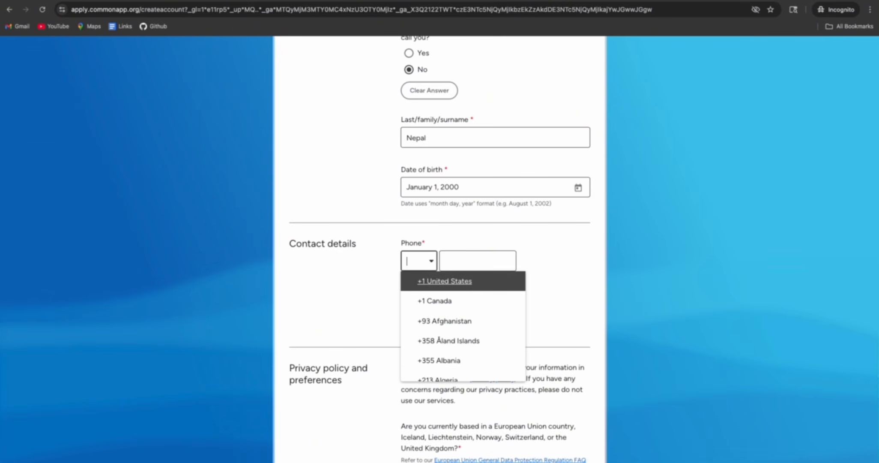
{"action": "type", "text": "+977"}
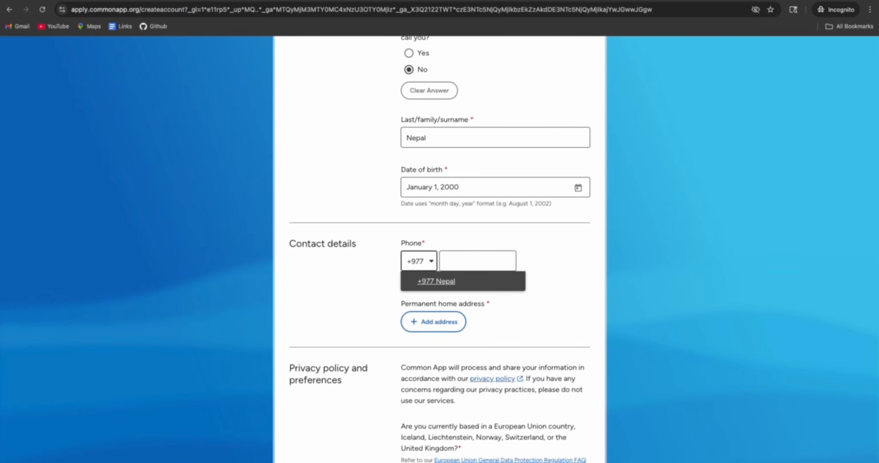
{"action": "left_click", "coordinate": [450, 279]}
Enter the phone number so the entry validates without errors
{"action": "left_click", "coordinate": [470, 260]}
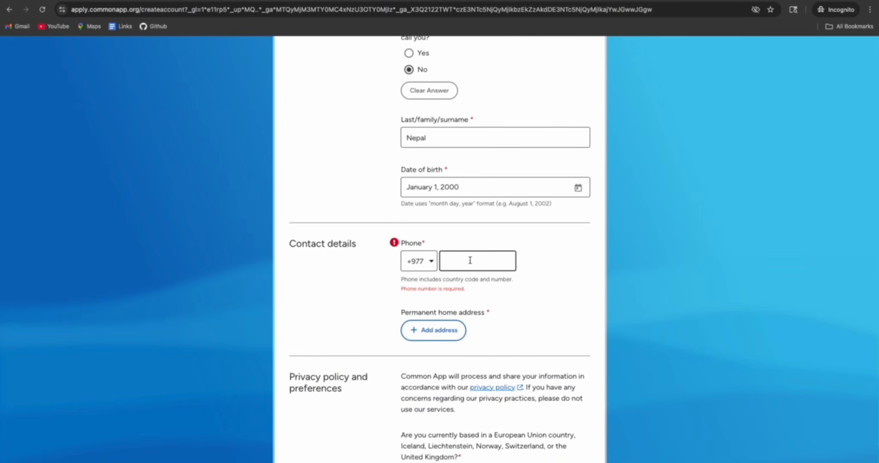
{"action": "left_click", "coordinate": [535, 293]}
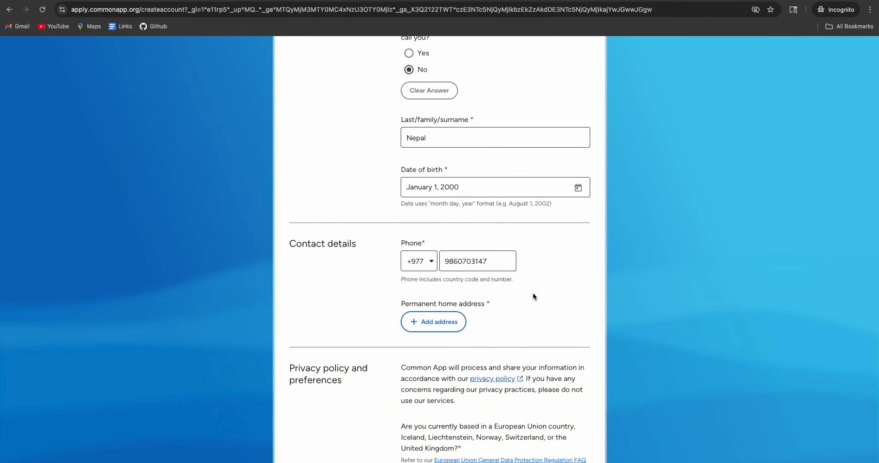
{"action": "scroll", "coordinate": [391, 300], "scroll_direction": "down", "scroll_amount": 2}
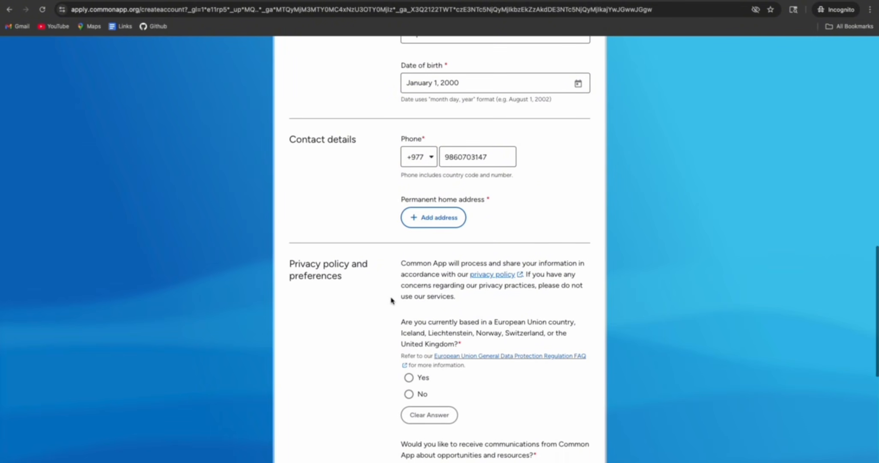
{"action": "scroll", "coordinate": [391, 300], "scroll_direction": "down", "scroll_amount": 1}
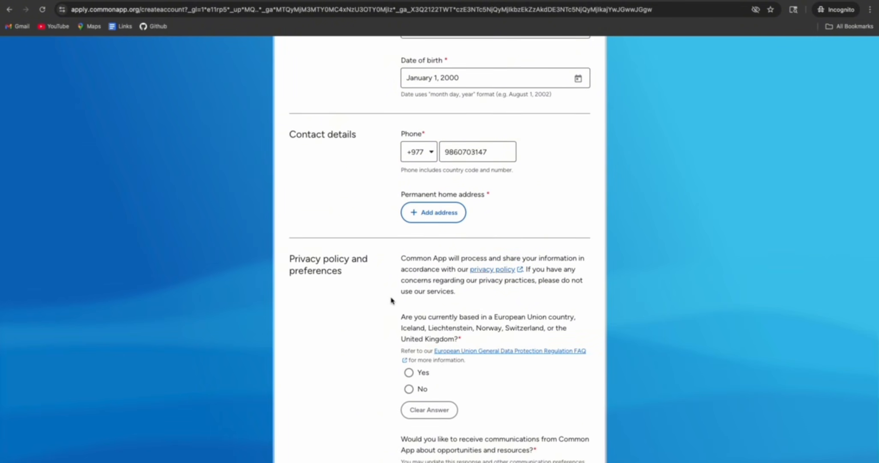
Start a permanent home address in Nepal, choosing the first suggested street address
{"action": "left_click", "coordinate": [433, 213]}
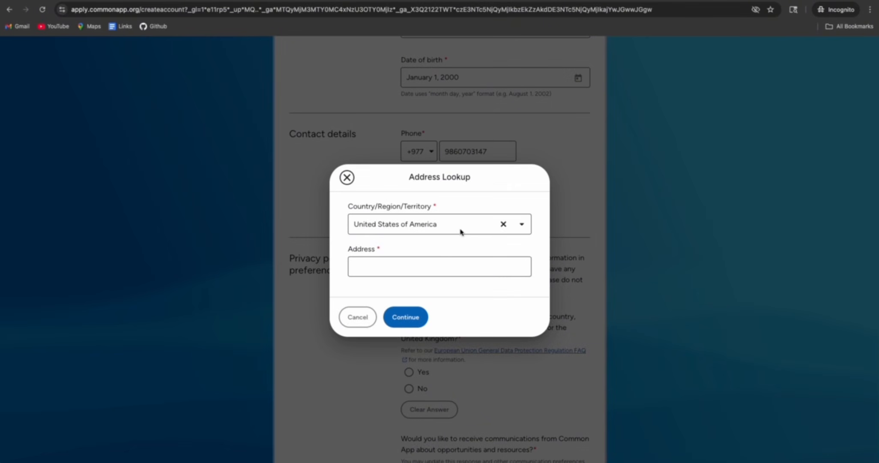
{"action": "left_click", "coordinate": [504, 225]}
{"action": "left_click", "coordinate": [457, 224]}
{"action": "type", "text": "Nepa"}
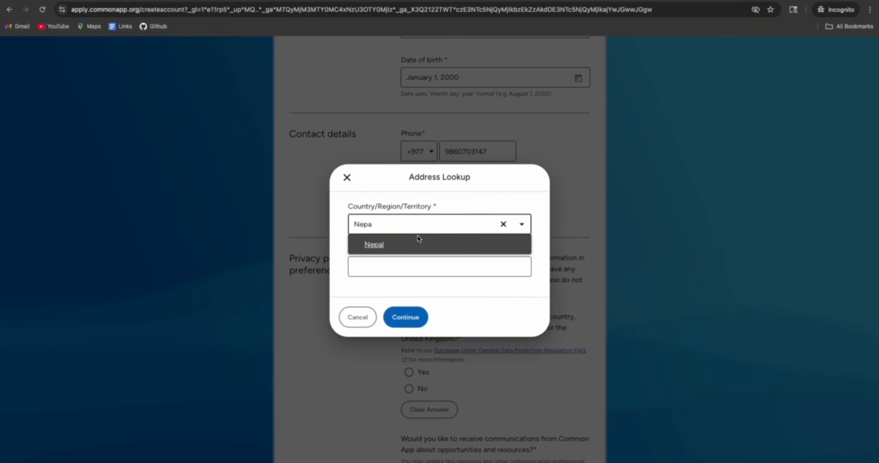
{"action": "left_click", "coordinate": [389, 245]}
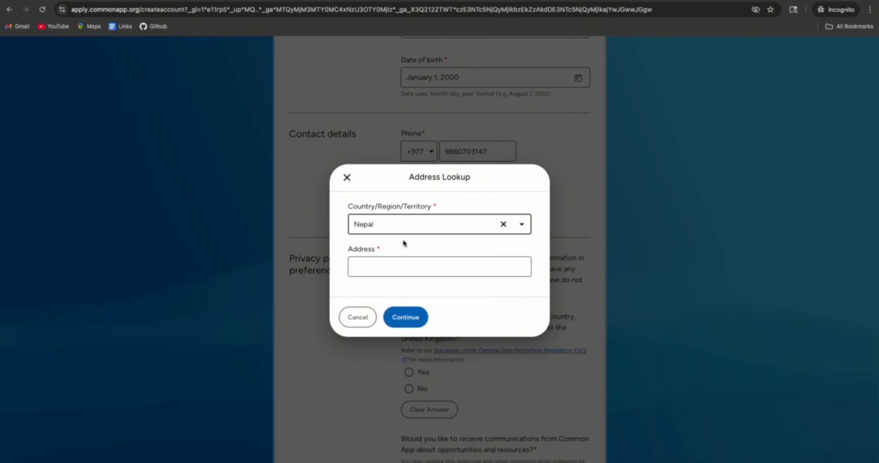
{"action": "left_click", "coordinate": [379, 267]}
{"action": "type", "text": "Imadol, Lalit"}
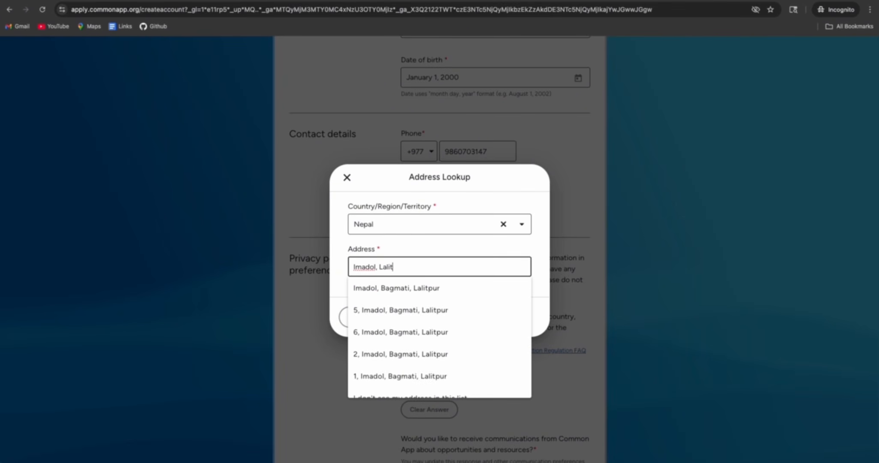
{"action": "left_click", "coordinate": [412, 289]}
{"action": "left_click", "coordinate": [405, 317]}
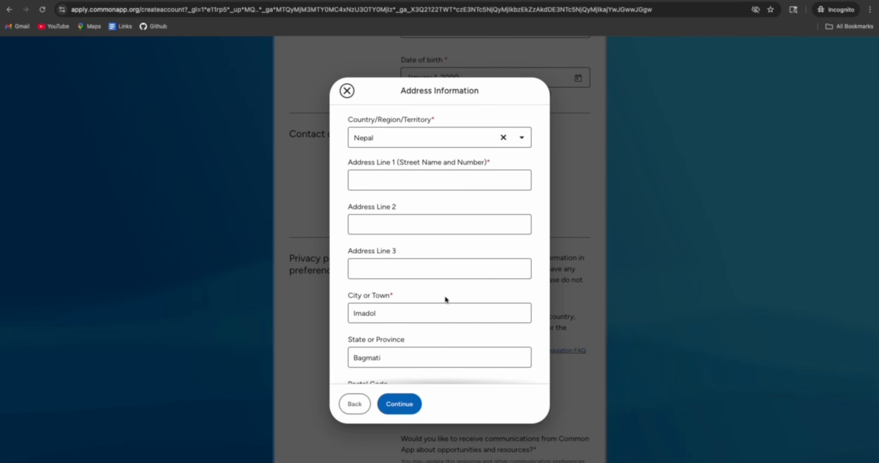
Fill in Address Line 1 with the locality and save the address
{"action": "left_click", "coordinate": [399, 182]}
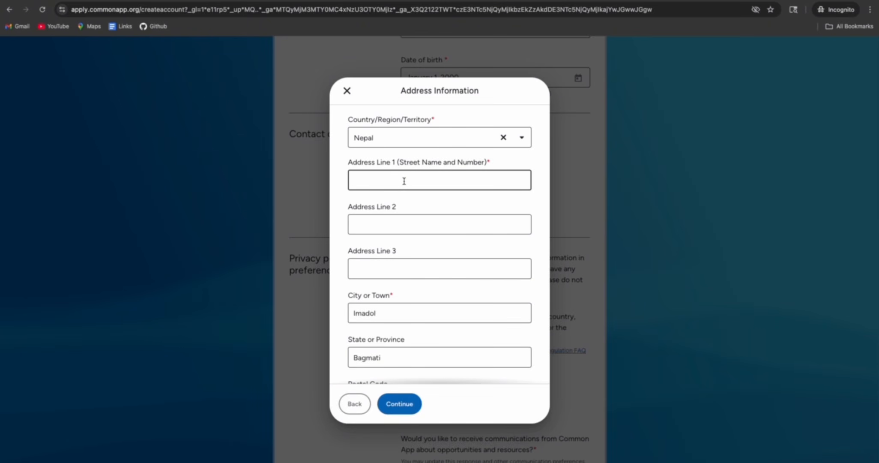
{"action": "type", "text": "Imadol"}
{"action": "left_click", "coordinate": [332, 203]}
{"action": "scroll", "coordinate": [362, 220], "scroll_direction": "down", "scroll_amount": 2}
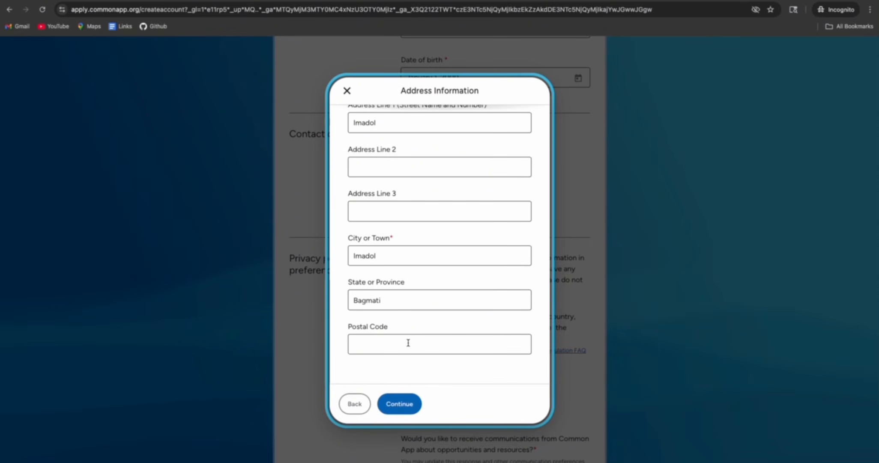
{"action": "left_click", "coordinate": [400, 405]}
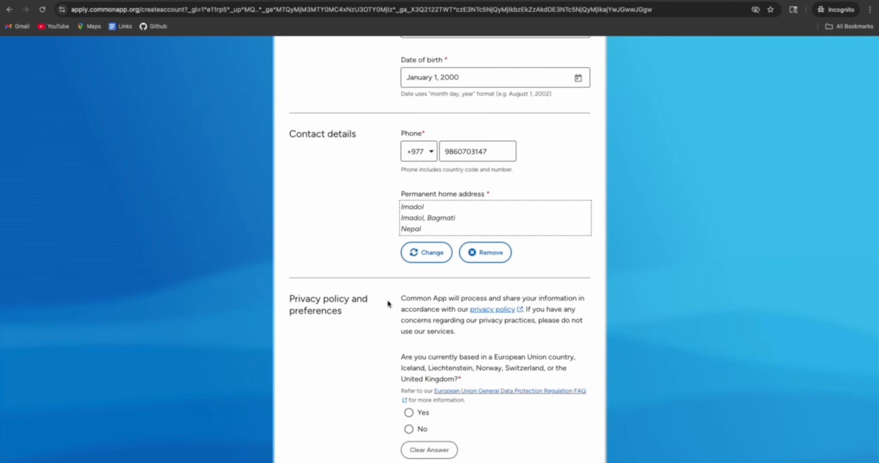
Answer No to both the EU residency and Common App communications questions
{"action": "scroll", "coordinate": [390, 305], "scroll_direction": "down", "scroll_amount": 2}
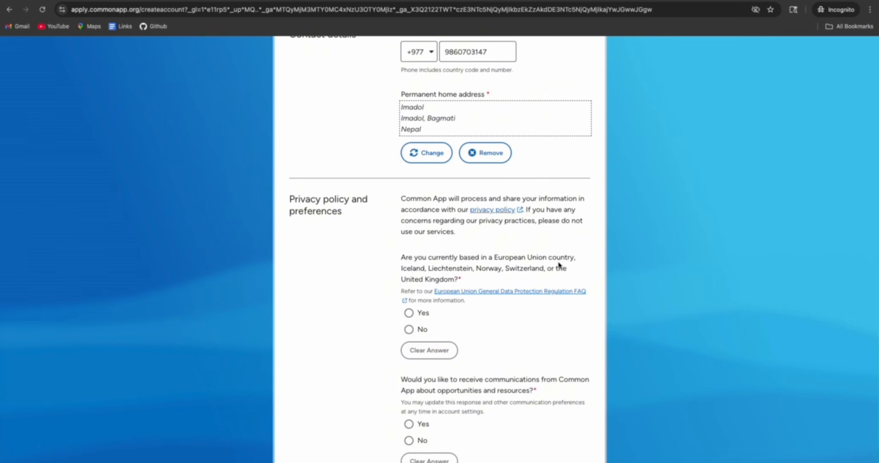
{"action": "left_click_drag", "start_coordinate": [402, 257], "coordinate": [468, 279]}
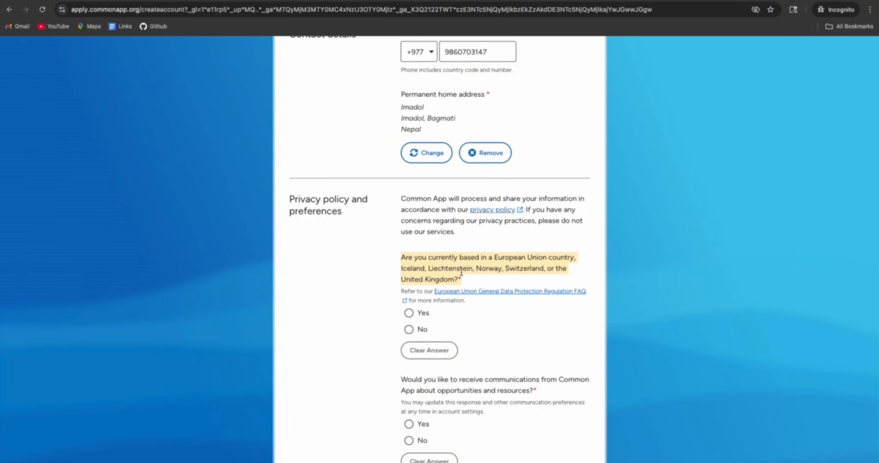
{"action": "left_click", "coordinate": [423, 333]}
{"action": "scroll", "coordinate": [468, 262], "scroll_direction": "down", "scroll_amount": 3}
{"action": "left_click_drag", "start_coordinate": [402, 265], "coordinate": [538, 276]}
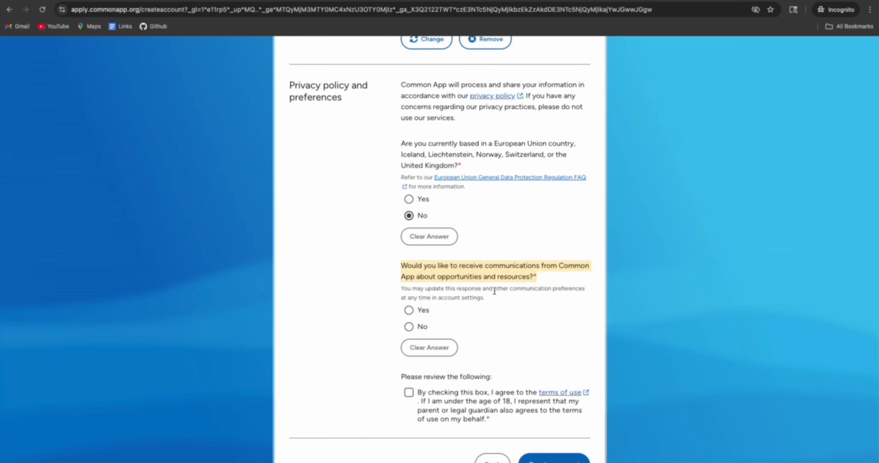
{"action": "scroll", "coordinate": [449, 297], "scroll_direction": "up", "scroll_amount": 1}
{"action": "left_click", "coordinate": [420, 332]}
Accept the terms of use and create the account
{"action": "scroll", "coordinate": [464, 329], "scroll_direction": "down", "scroll_amount": 3}
{"action": "left_click", "coordinate": [408, 290]}
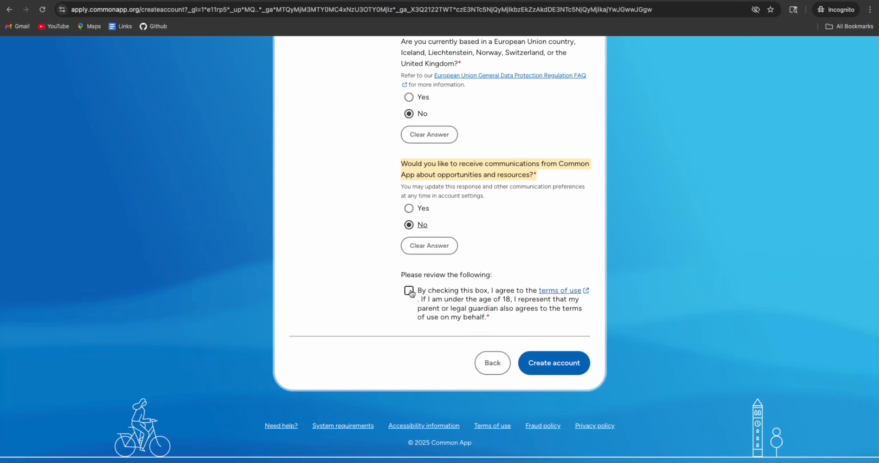
{"action": "left_click", "coordinate": [552, 363]}
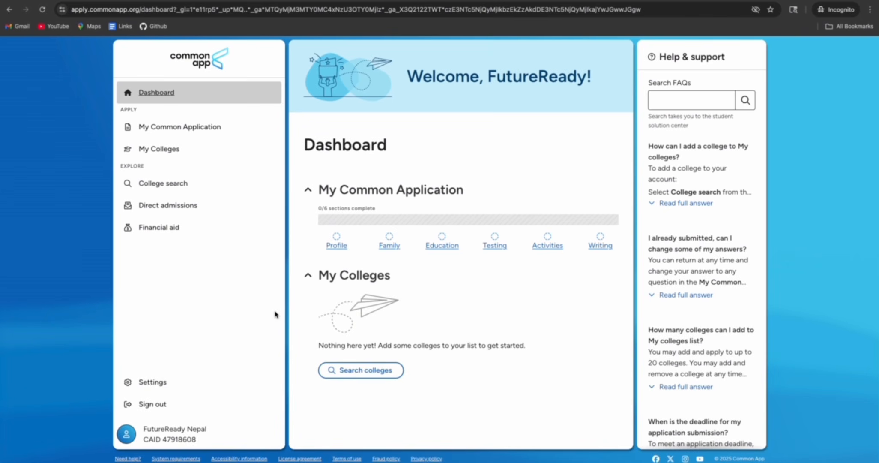
In Profile's Personal Information, answer No to the former legal name question and save
{"action": "left_click", "coordinate": [130, 126]}
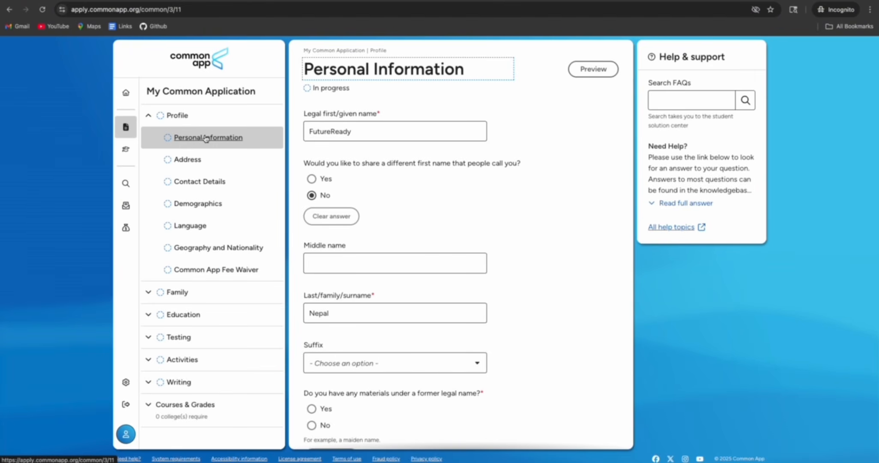
{"action": "left_click", "coordinate": [206, 138]}
{"action": "left_click", "coordinate": [374, 130]}
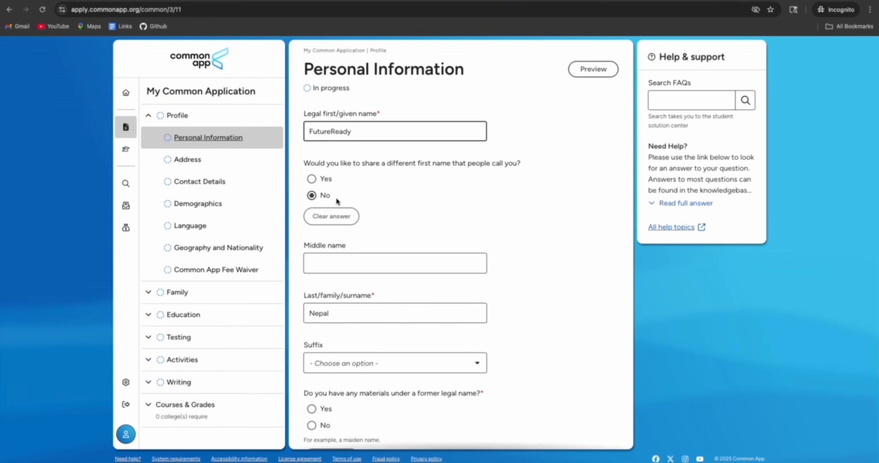
{"action": "scroll", "coordinate": [352, 194], "scroll_direction": "down", "scroll_amount": 2}
{"action": "scroll", "coordinate": [350, 191], "scroll_direction": "down", "scroll_amount": 1}
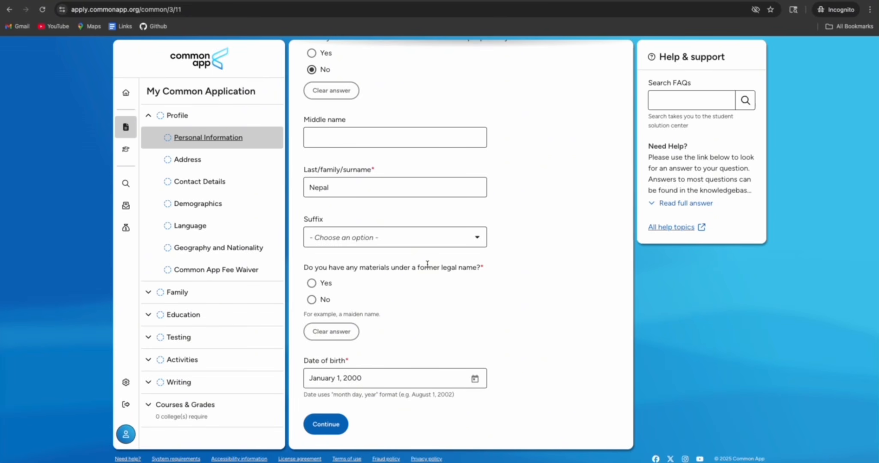
{"action": "left_click", "coordinate": [311, 298]}
{"action": "left_click", "coordinate": [326, 424]}
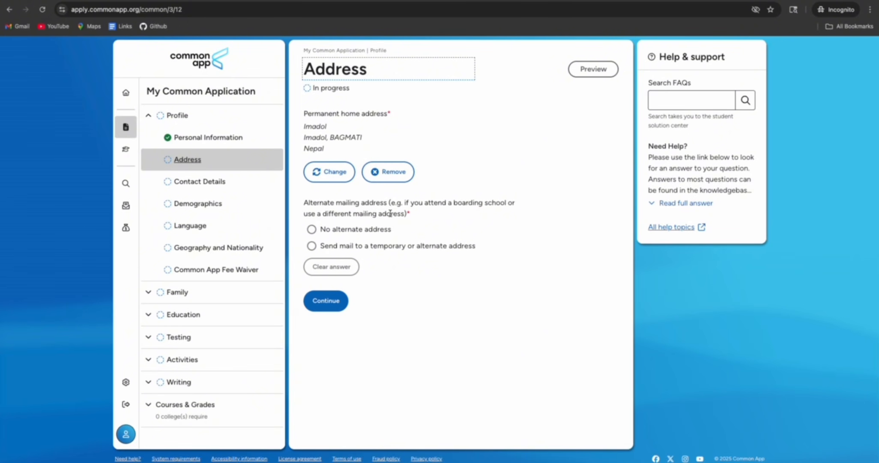
Record no alternate mailing address and save the Address section
{"action": "left_click", "coordinate": [312, 230]}
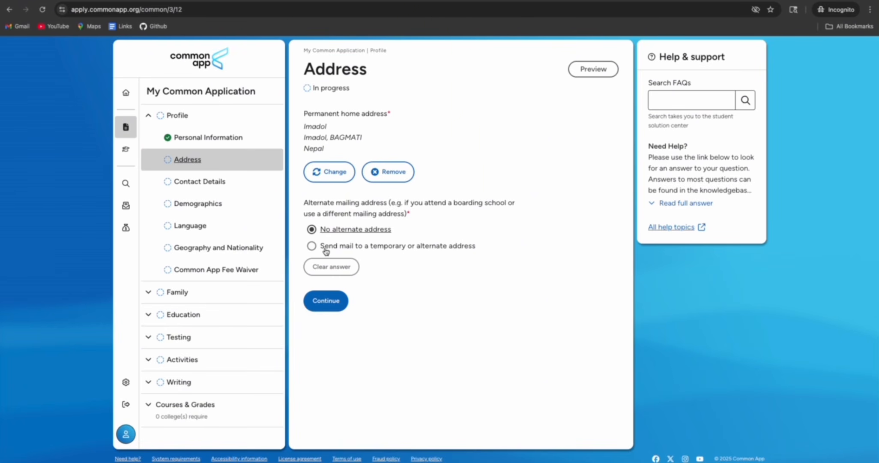
{"action": "left_click", "coordinate": [328, 301]}
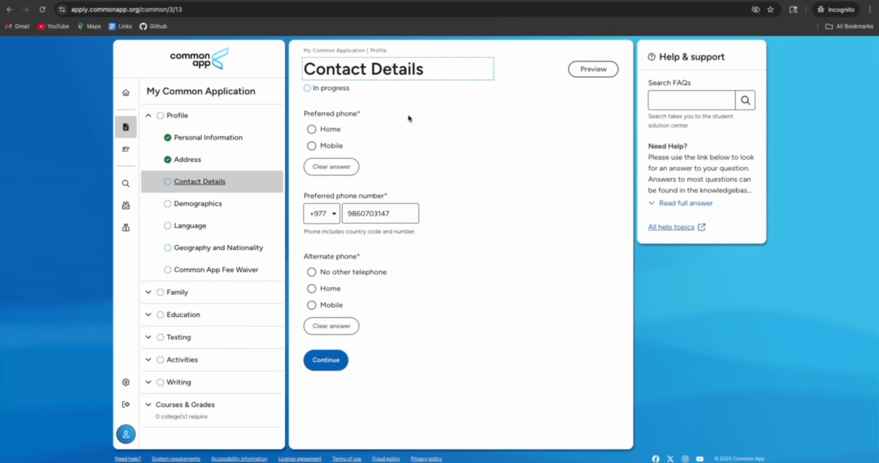
Choose Mobile as preferred phone, No other telephone, and save Contact Details
{"action": "left_click", "coordinate": [312, 146]}
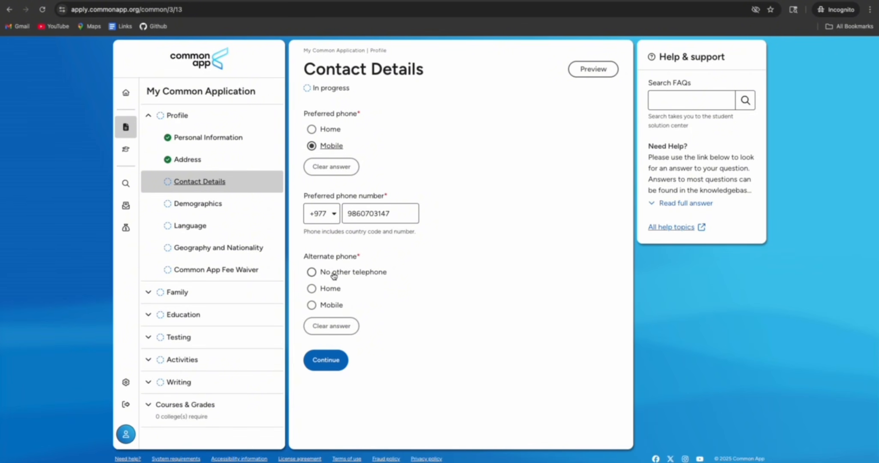
{"action": "left_click", "coordinate": [311, 272]}
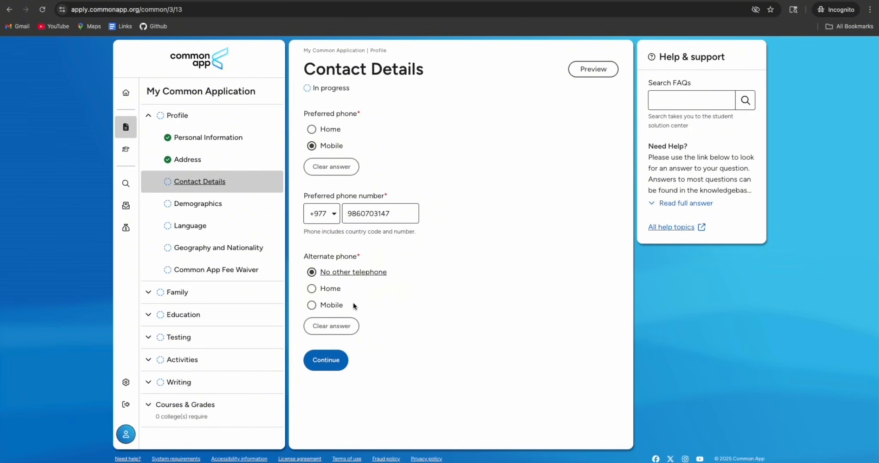
{"action": "left_click", "coordinate": [326, 360]}
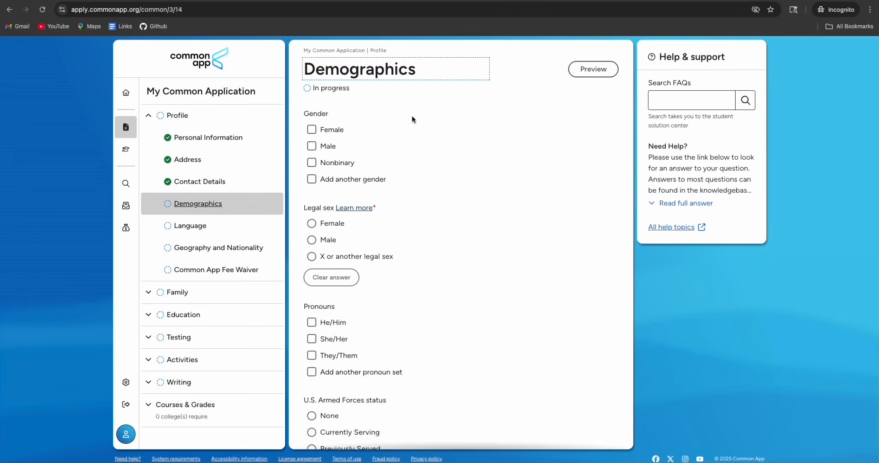
Set gender and legal sex to Male, pronouns He/Him, armed forces None, not Hispanic
{"action": "left_click", "coordinate": [312, 147]}
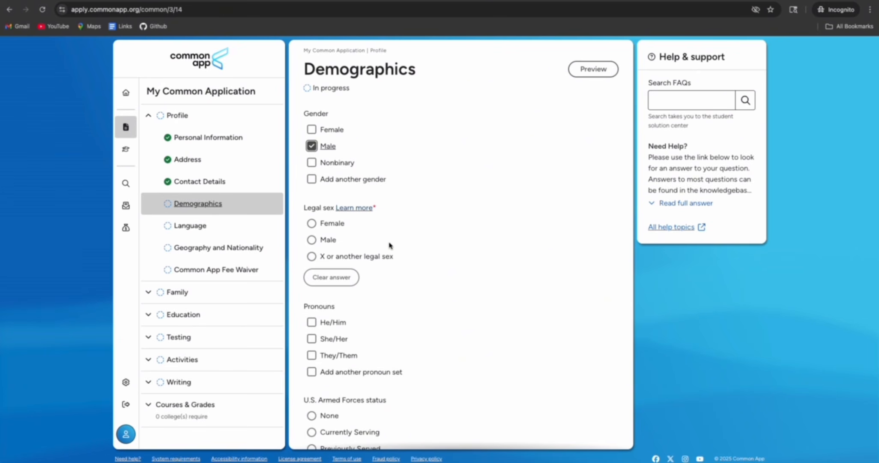
{"action": "left_click", "coordinate": [312, 240]}
{"action": "scroll", "coordinate": [359, 297], "scroll_direction": "down", "scroll_amount": 5}
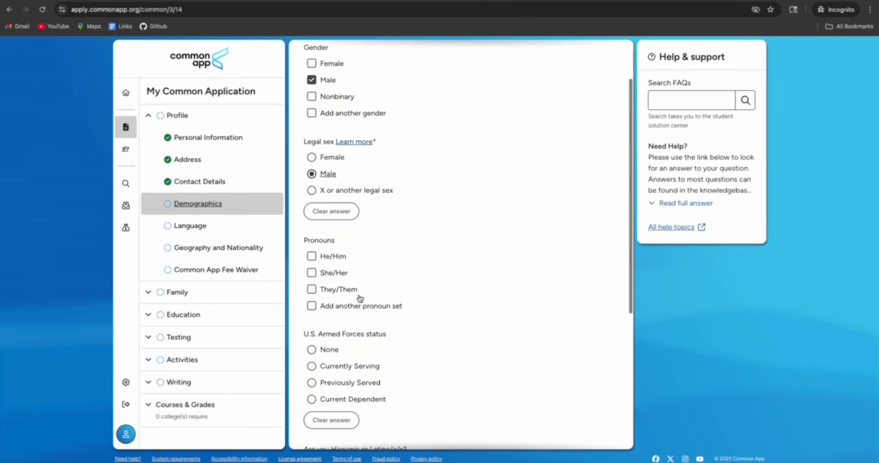
{"action": "scroll", "coordinate": [359, 295], "scroll_direction": "down", "scroll_amount": 2}
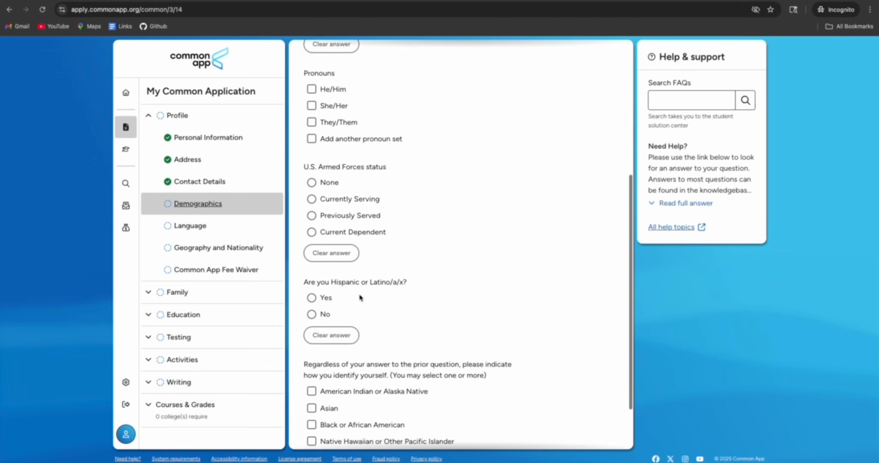
{"action": "left_click", "coordinate": [311, 71]}
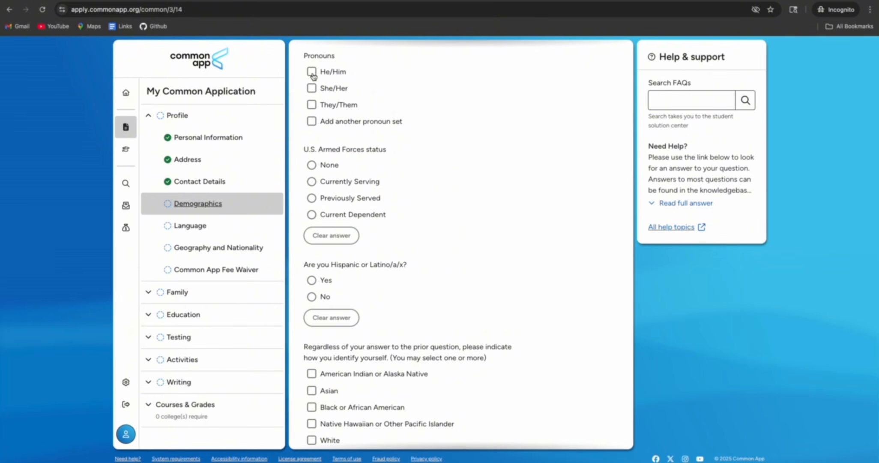
{"action": "left_click", "coordinate": [311, 165]}
{"action": "left_click", "coordinate": [311, 296]}
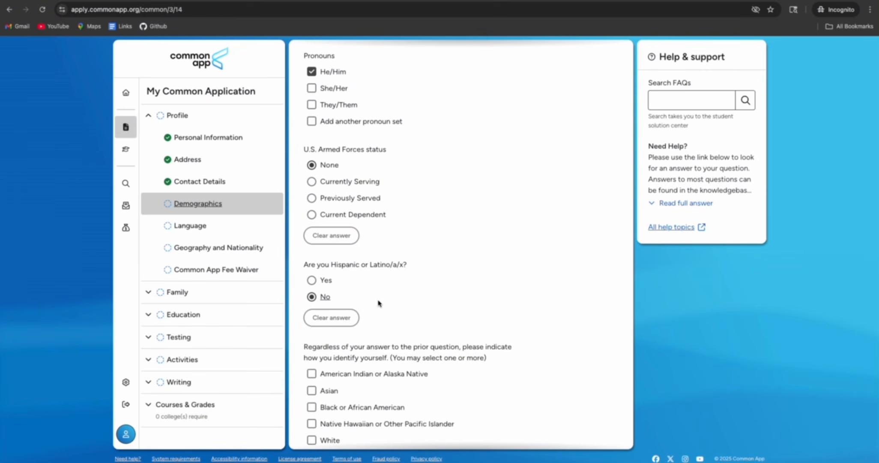
Identify as Asian with Other South Asia specified as Nepal and save Demographics
{"action": "scroll", "coordinate": [404, 300], "scroll_direction": "down", "scroll_amount": 1}
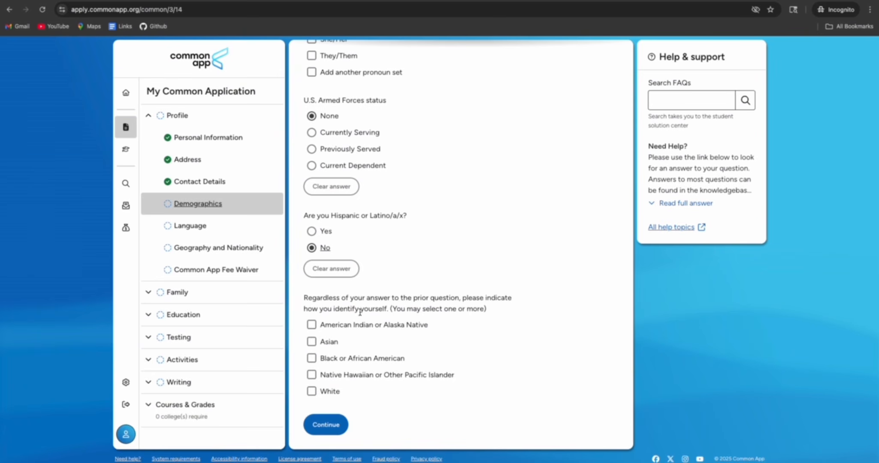
{"action": "left_click", "coordinate": [319, 345]}
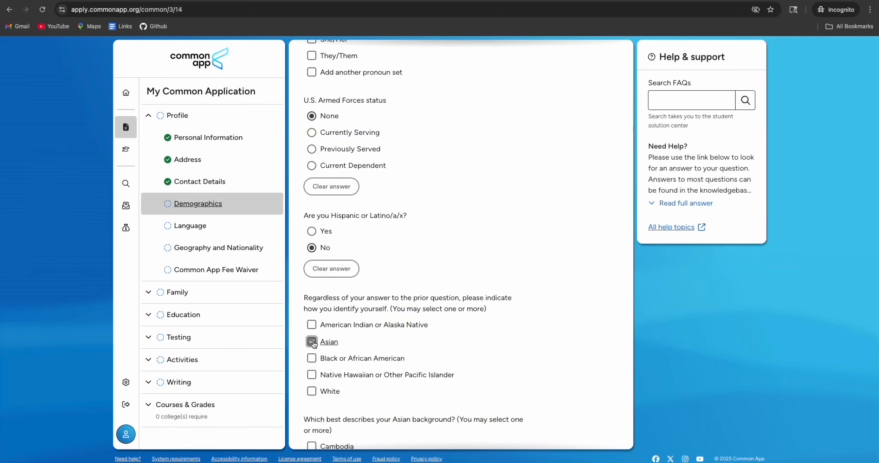
{"action": "scroll", "coordinate": [376, 348], "scroll_direction": "down", "scroll_amount": 5}
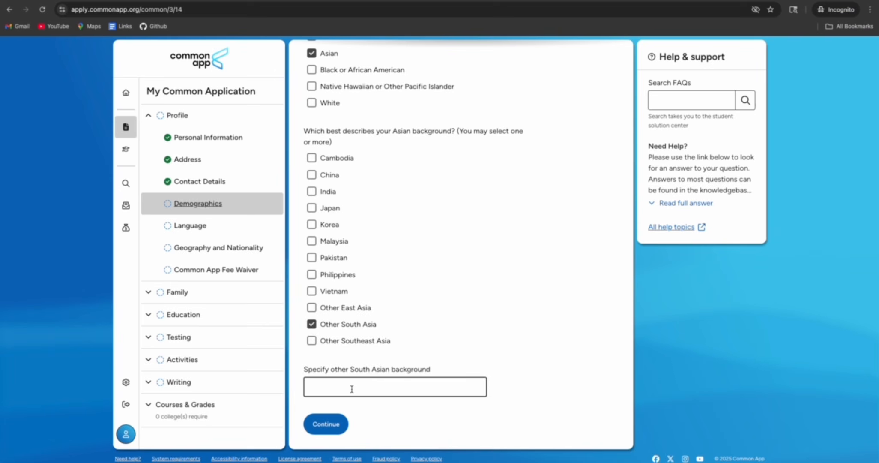
{"action": "type", "text": "Nepal"}
{"action": "left_click", "coordinate": [327, 425]}
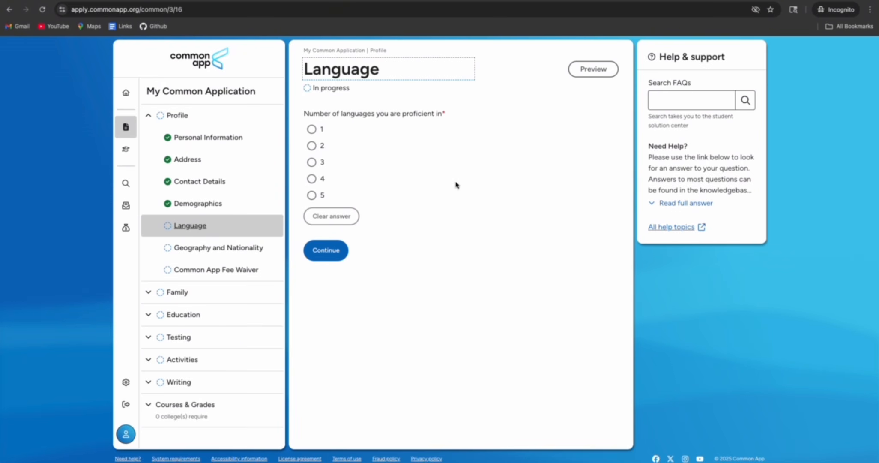
Declare 2 languages and add English with speak, read and write checked
{"action": "left_click", "coordinate": [312, 146]}
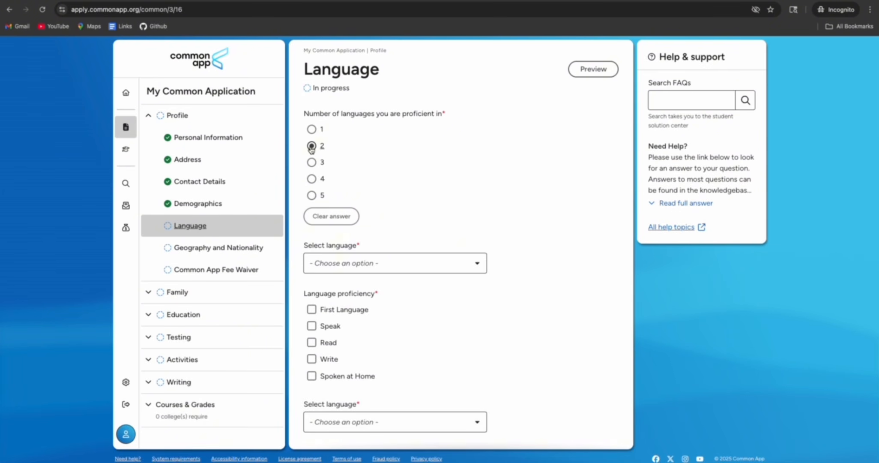
{"action": "left_click", "coordinate": [367, 263]}
{"action": "left_click", "coordinate": [359, 284]}
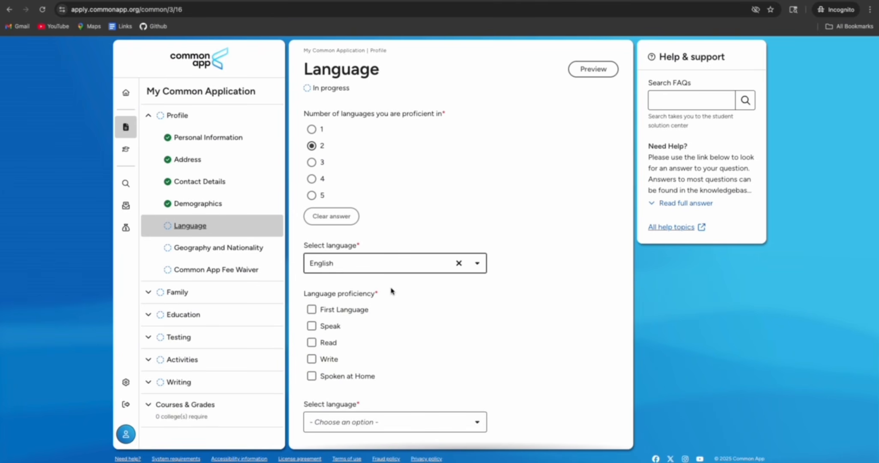
{"action": "scroll", "coordinate": [391, 290], "scroll_direction": "down", "scroll_amount": 2}
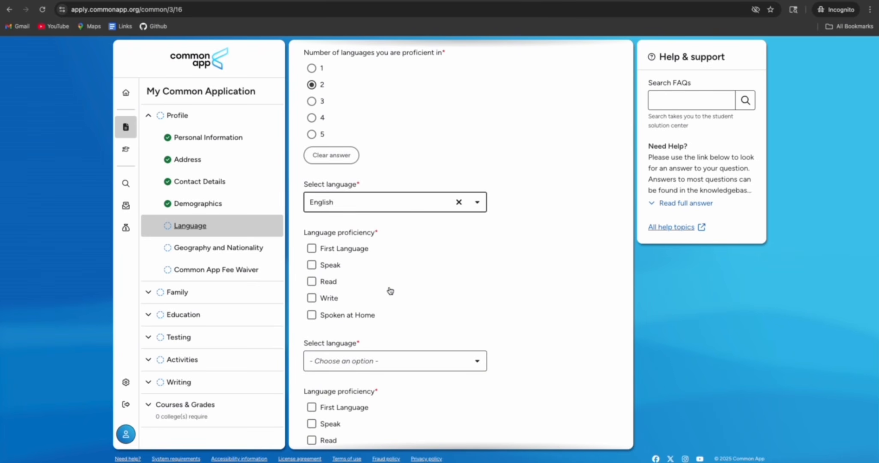
{"action": "left_click", "coordinate": [311, 264]}
{"action": "left_click", "coordinate": [311, 281]}
{"action": "left_click", "coordinate": [312, 298]}
Add Nepali as the second language with all five proficiencies checked, then continue
{"action": "scroll", "coordinate": [400, 298], "scroll_direction": "down", "scroll_amount": 3}
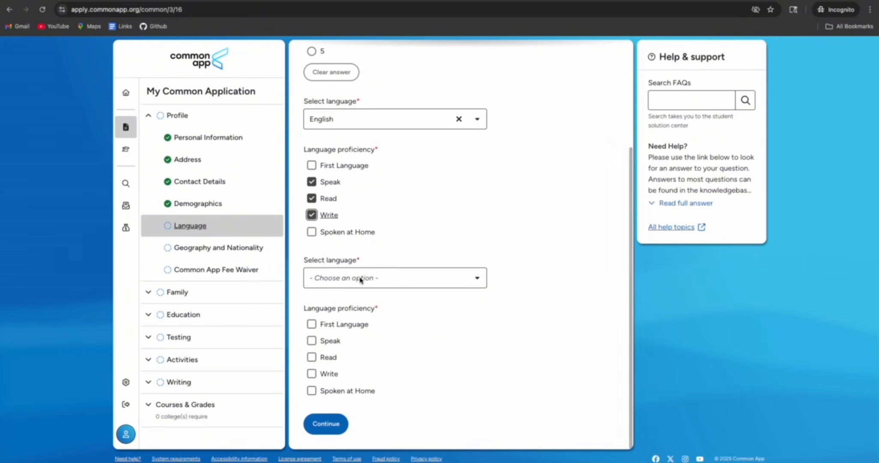
{"action": "left_click", "coordinate": [361, 278]}
{"action": "type", "text": "nepa"}
{"action": "left_click", "coordinate": [360, 296]}
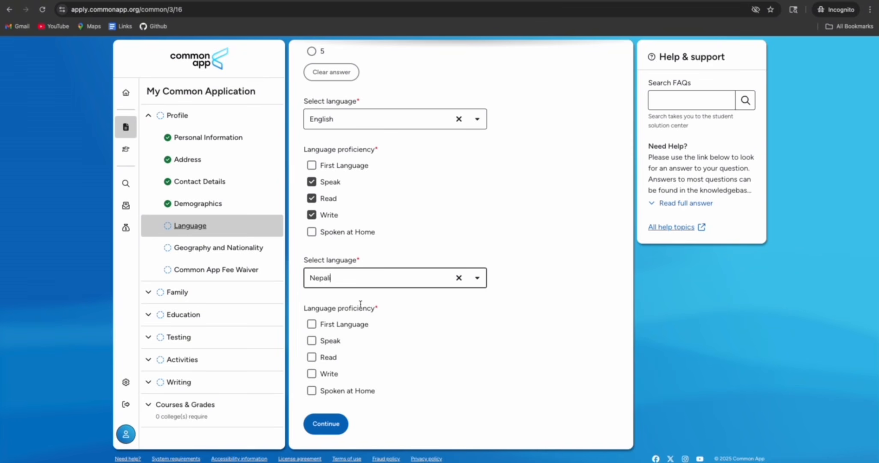
{"action": "left_click", "coordinate": [311, 323]}
{"action": "left_click", "coordinate": [311, 340]}
{"action": "left_click", "coordinate": [311, 356]}
{"action": "left_click", "coordinate": [312, 373]}
{"action": "left_click", "coordinate": [312, 390]}
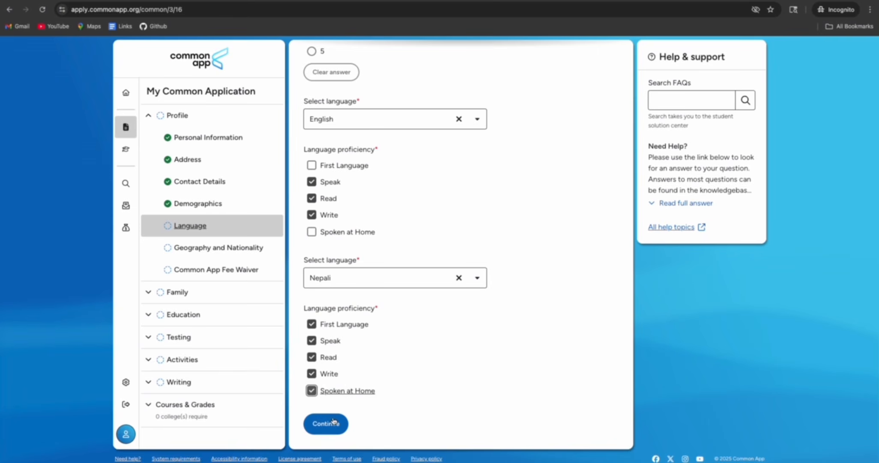
{"action": "left_click", "coordinate": [326, 423]}
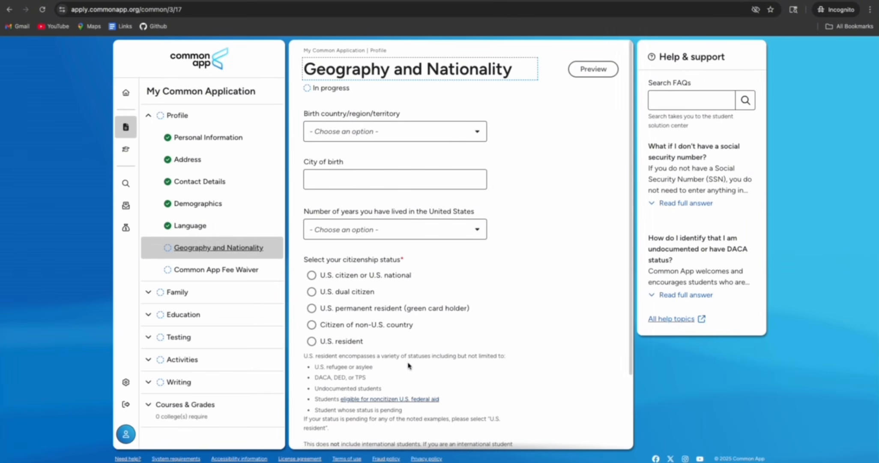
Set birth country to Nepal, city Kathmandu, and 0 years lived in the U.S
{"action": "left_click", "coordinate": [398, 130]}
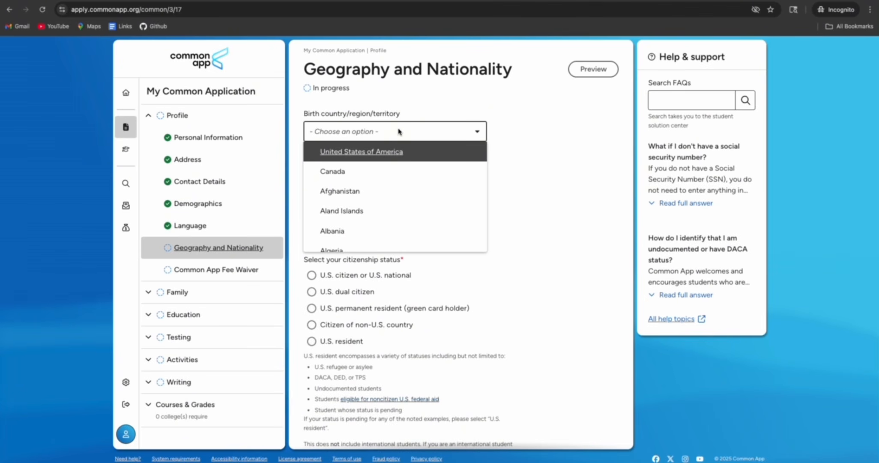
{"action": "type", "text": "Nepa"}
{"action": "left_click", "coordinate": [349, 150]}
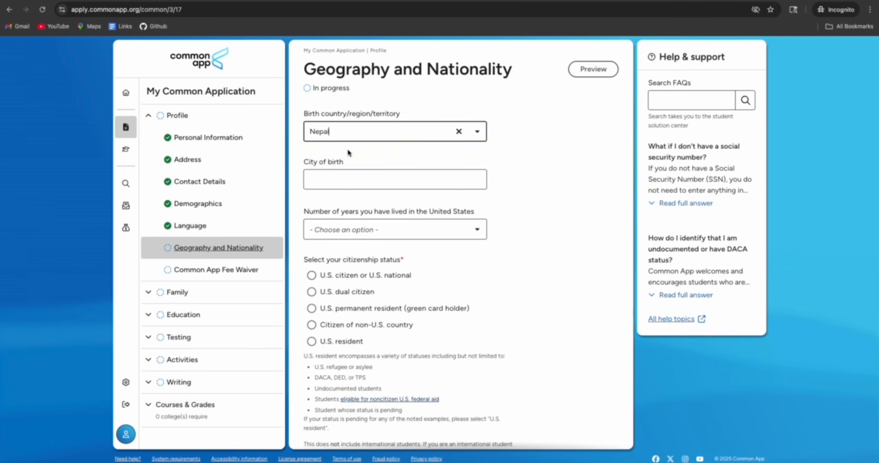
{"action": "left_click", "coordinate": [340, 178]}
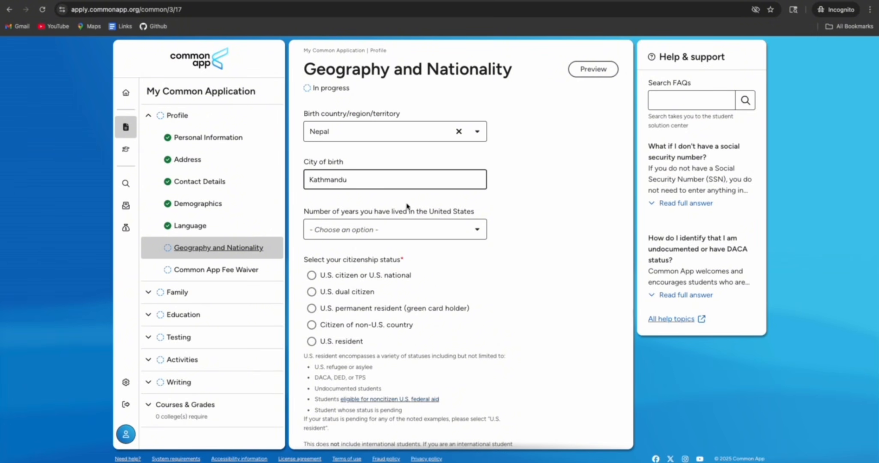
{"action": "left_click", "coordinate": [415, 234]}
{"action": "left_click", "coordinate": [367, 250]}
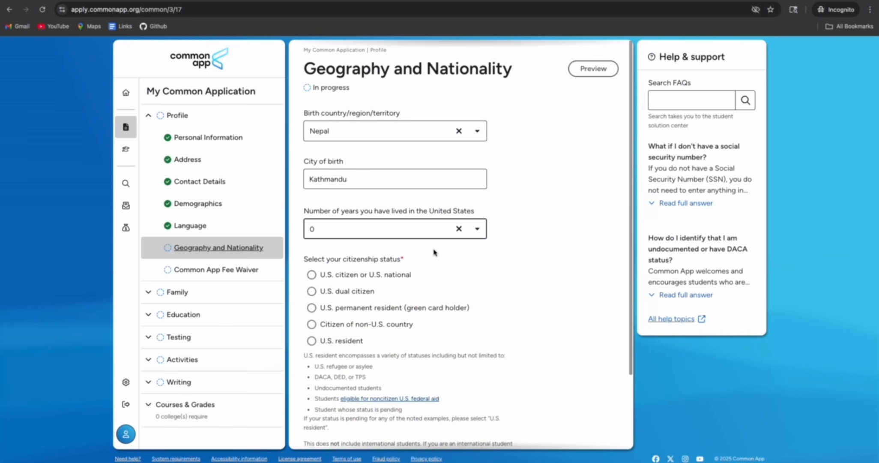
Mark citizenship as a non-U.S. country and add Nepal as the country of citizenship
{"action": "scroll", "coordinate": [437, 261], "scroll_direction": "down", "scroll_amount": 1}
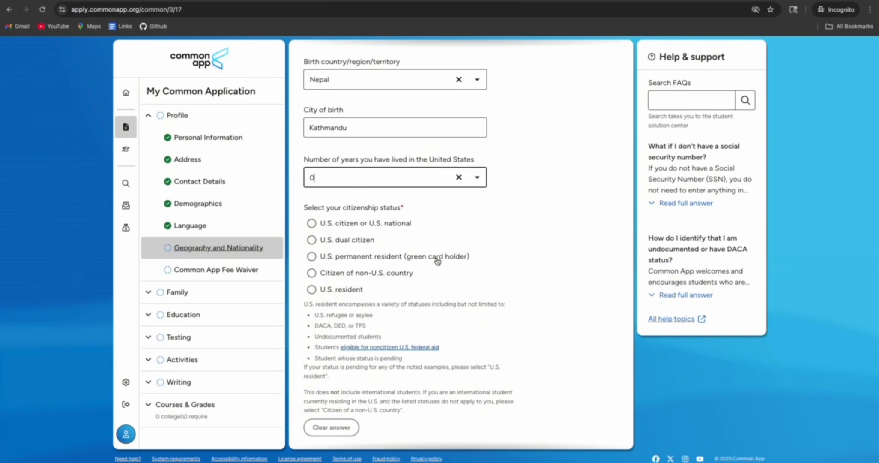
{"action": "scroll", "coordinate": [437, 260], "scroll_direction": "down", "scroll_amount": 1}
{"action": "left_click", "coordinate": [311, 241]}
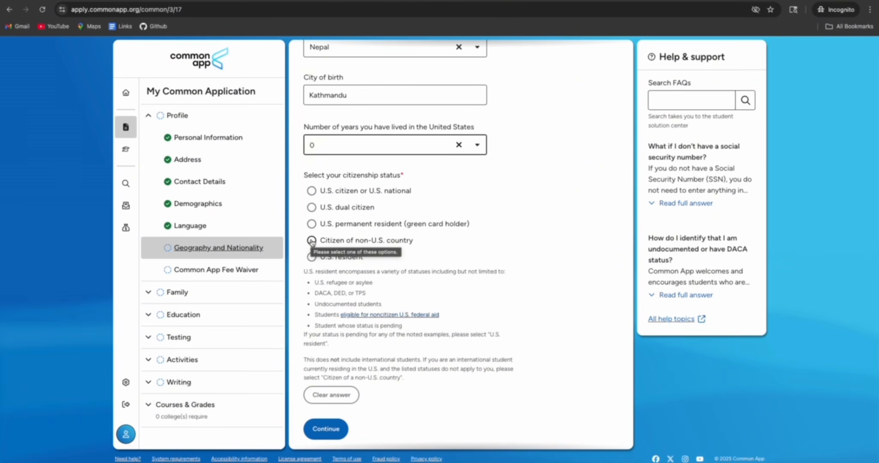
{"action": "left_click", "coordinate": [312, 241]}
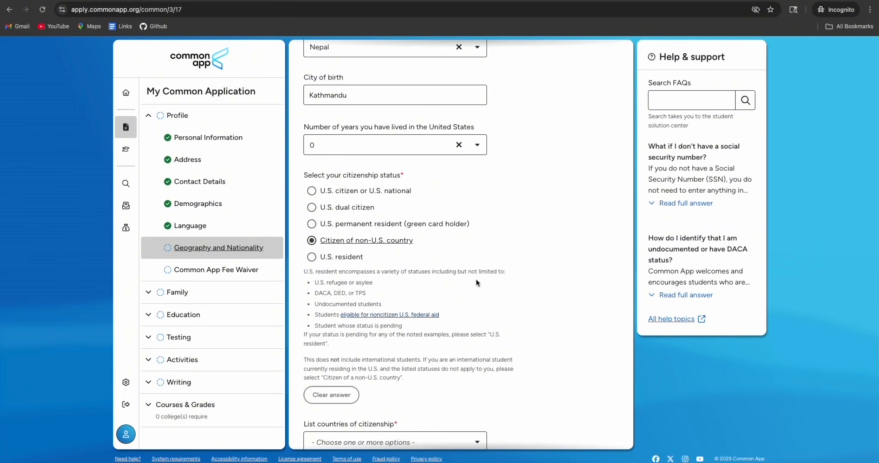
{"action": "scroll", "coordinate": [476, 283], "scroll_direction": "down", "scroll_amount": 3}
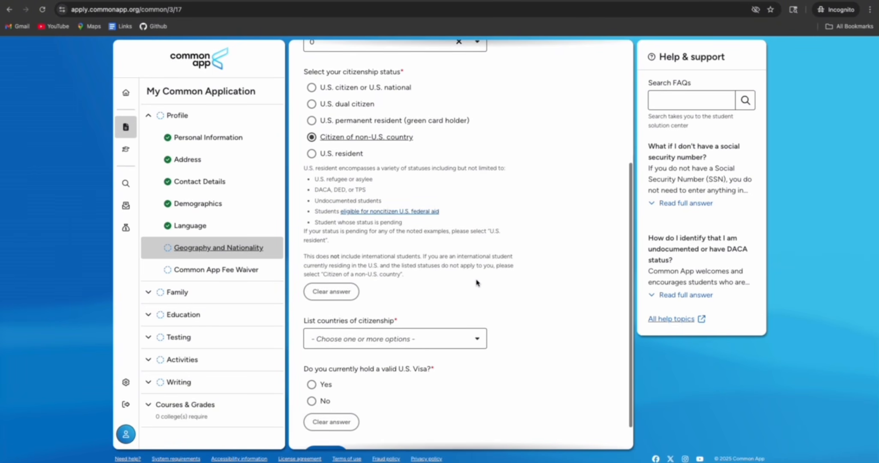
{"action": "left_click", "coordinate": [414, 308]}
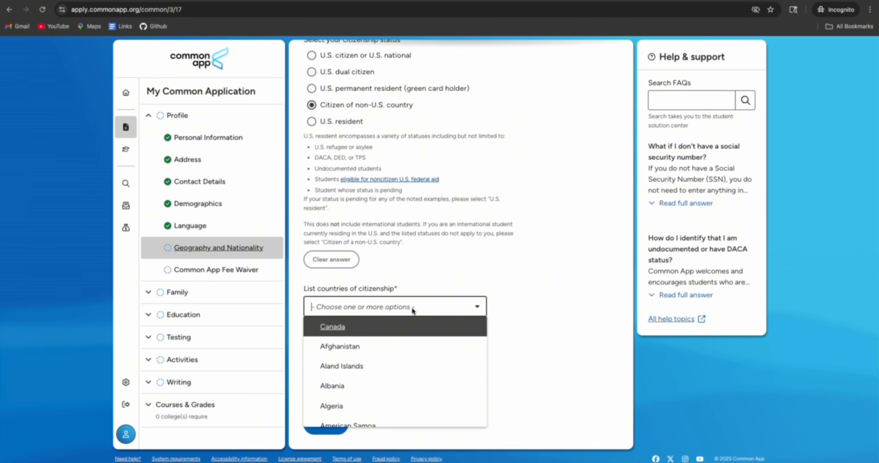
{"action": "type", "text": "nepa"}
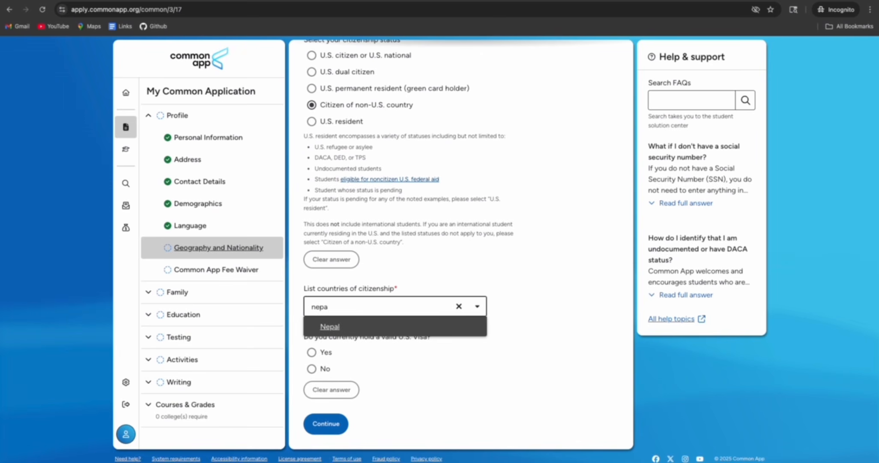
{"action": "left_click", "coordinate": [381, 327]}
{"action": "left_click", "coordinate": [550, 327]}
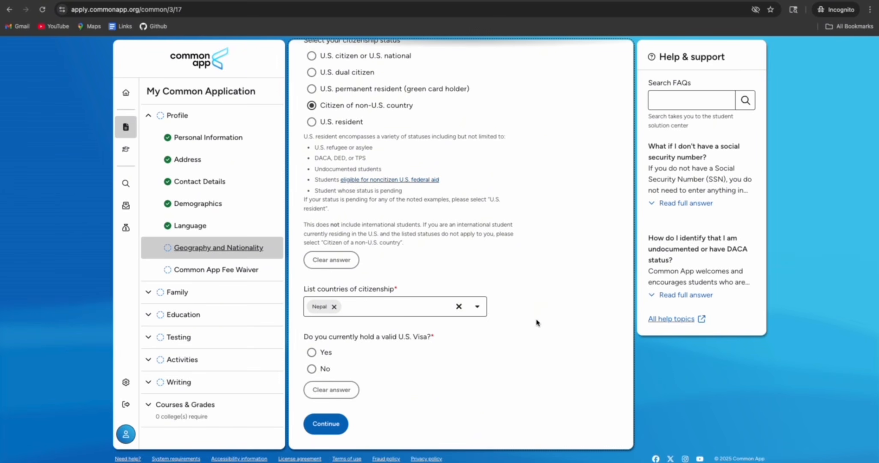
Answer No to holding a U.S. visa and Yes to applying, choosing F-1 Student
{"action": "left_click", "coordinate": [312, 368]}
{"action": "scroll", "coordinate": [374, 372], "scroll_direction": "down", "scroll_amount": 2}
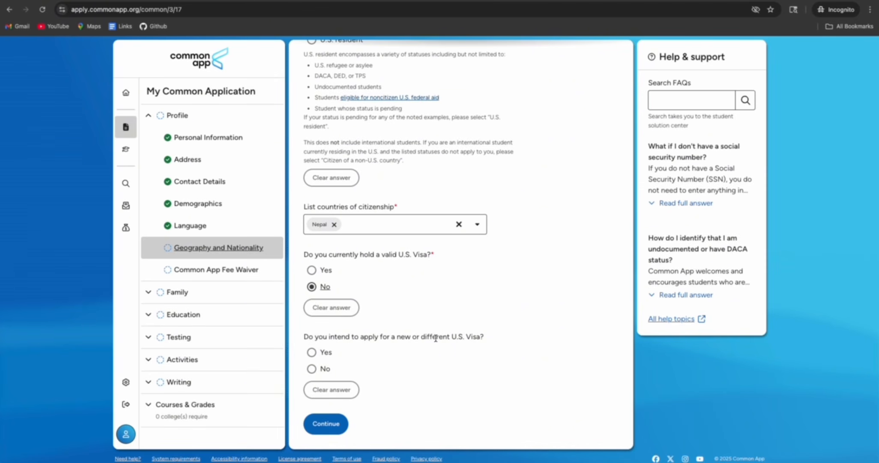
{"action": "left_click", "coordinate": [311, 352]}
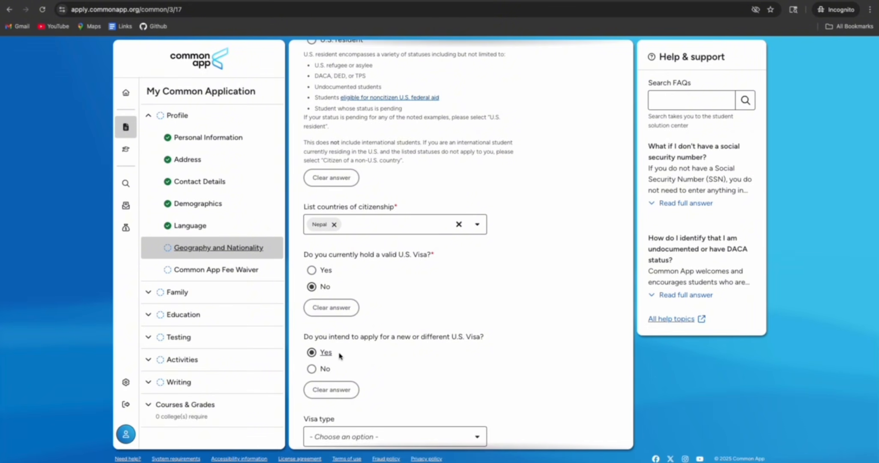
{"action": "scroll", "coordinate": [380, 362], "scroll_direction": "down", "scroll_amount": 1}
{"action": "left_click", "coordinate": [383, 388]}
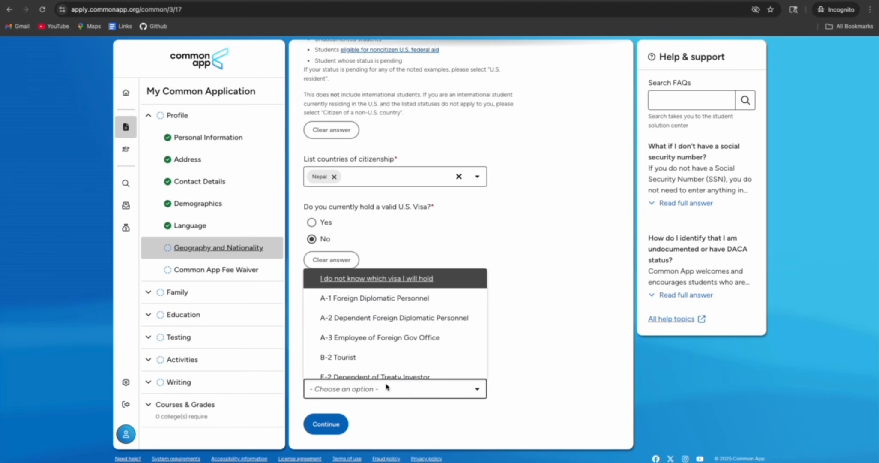
{"action": "scroll", "coordinate": [364, 340], "scroll_direction": "down", "scroll_amount": 2}
{"action": "left_click", "coordinate": [359, 342]}
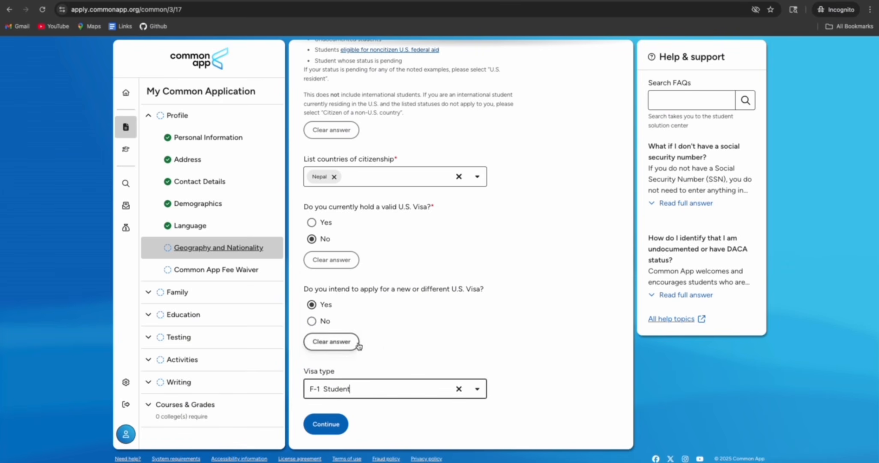
{"action": "left_click", "coordinate": [325, 424]}
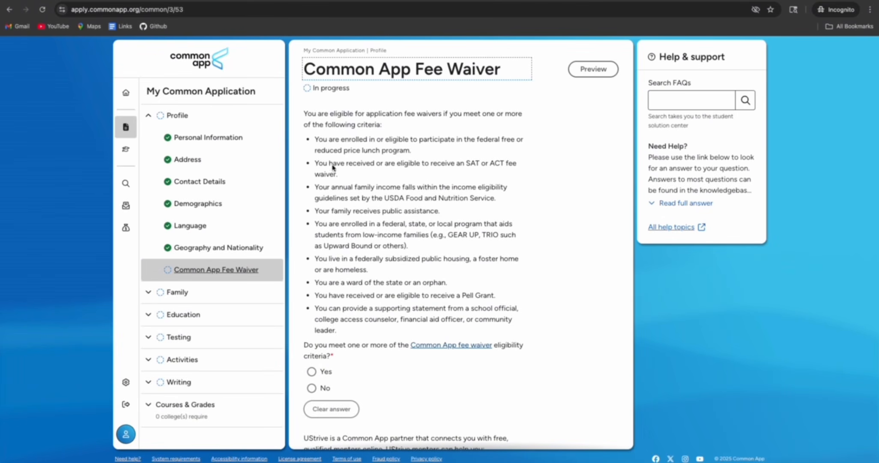
{"action": "left_click_drag", "start_coordinate": [309, 115], "coordinate": [387, 125]}
{"action": "left_click", "coordinate": [369, 141]}
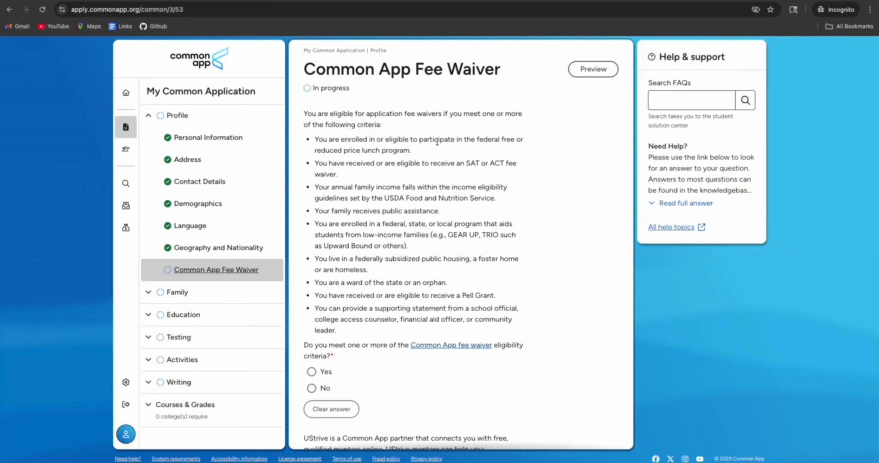
{"action": "left_click_drag", "start_coordinate": [472, 139], "coordinate": [406, 147]}
{"action": "left_click", "coordinate": [377, 162]}
{"action": "scroll", "coordinate": [401, 299], "scroll_direction": "down", "scroll_amount": 2}
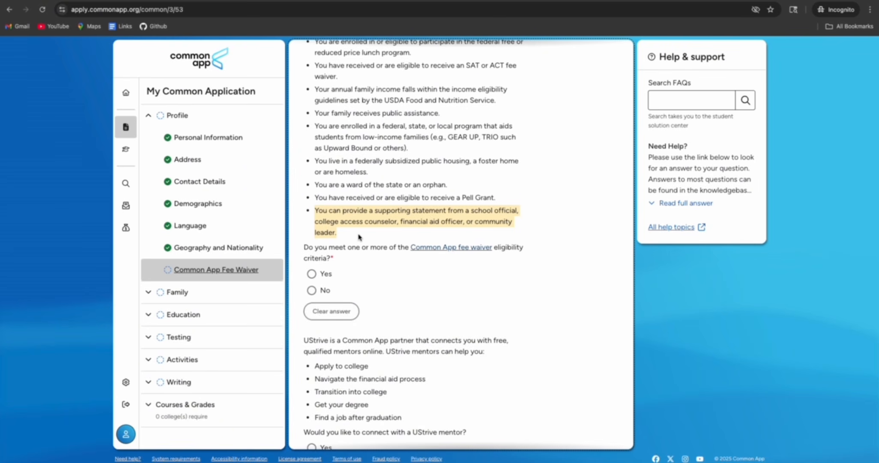
{"action": "scroll", "coordinate": [359, 237], "scroll_direction": "up", "scroll_amount": 2}
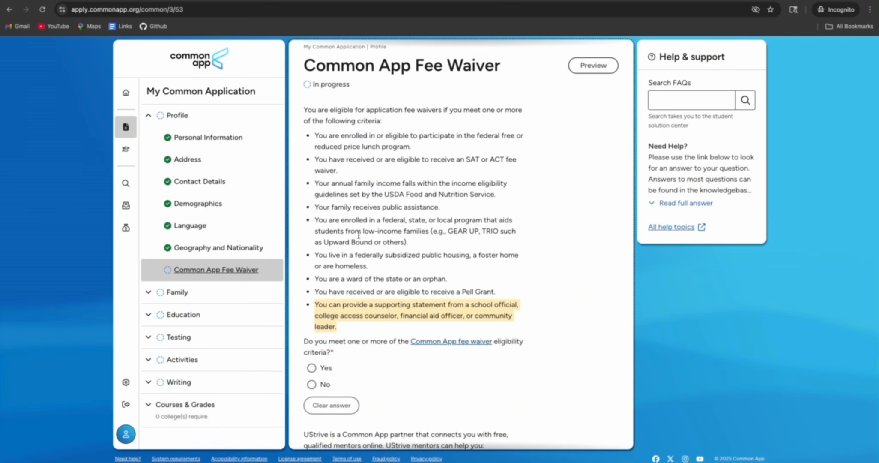
{"action": "scroll", "coordinate": [359, 235], "scroll_direction": "down", "scroll_amount": 2}
Answer Yes to the fee waiver criteria and type the fee waiver signature
{"action": "left_click", "coordinate": [312, 291]}
{"action": "scroll", "coordinate": [377, 314], "scroll_direction": "down", "scroll_amount": 2}
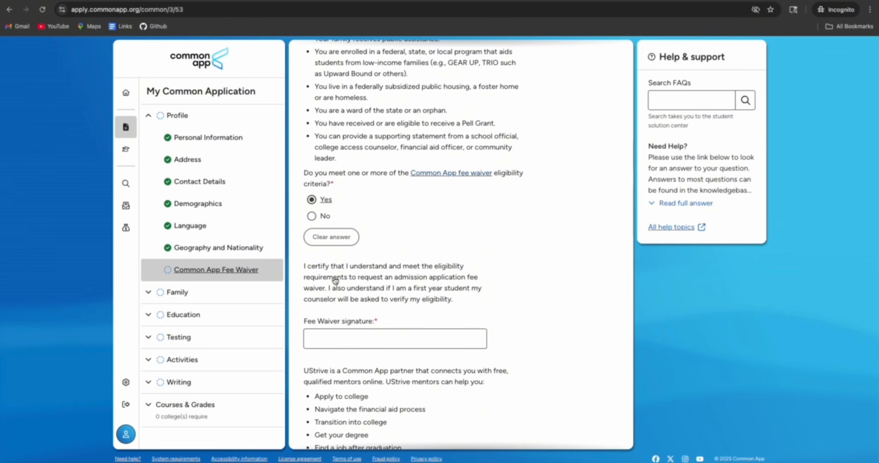
{"action": "left_click", "coordinate": [334, 335]}
{"action": "type", "text": "Fu"}
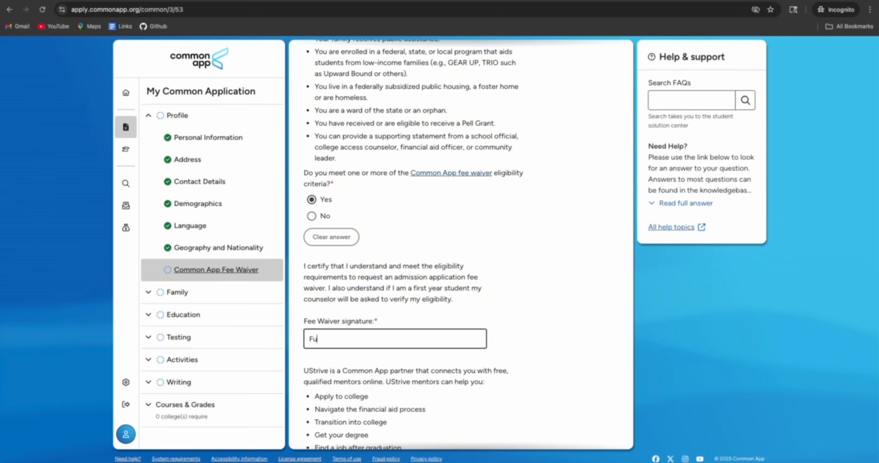
{"action": "type", "text": "tureReady Nepal"}
{"action": "left_click", "coordinate": [510, 322]}
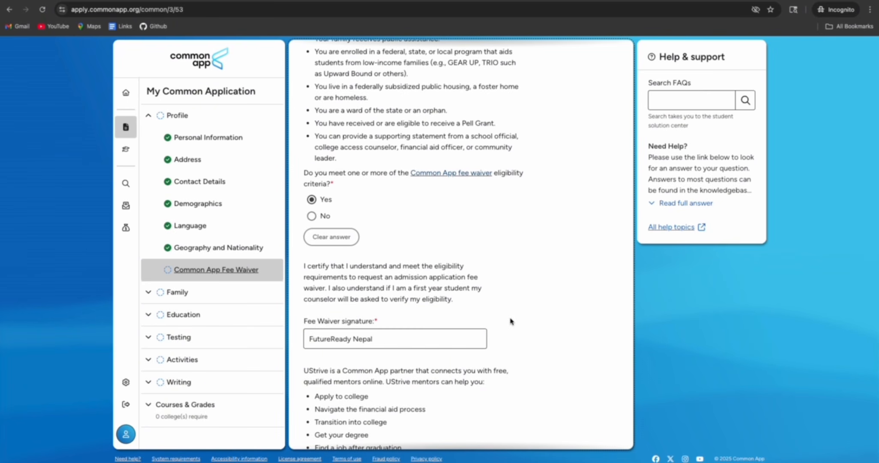
Accept connecting with a UStrive mentor and submit the fee waiver page
{"action": "scroll", "coordinate": [509, 321], "scroll_direction": "down", "scroll_amount": 3}
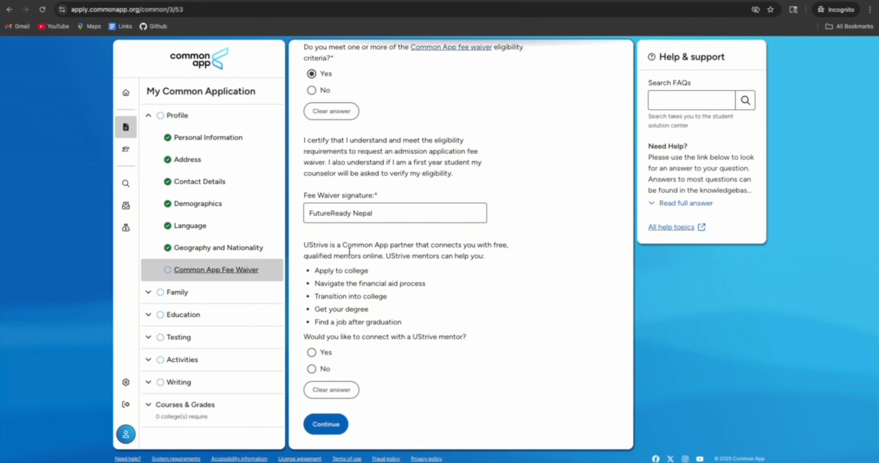
{"action": "left_click_drag", "start_coordinate": [304, 245], "coordinate": [459, 259]}
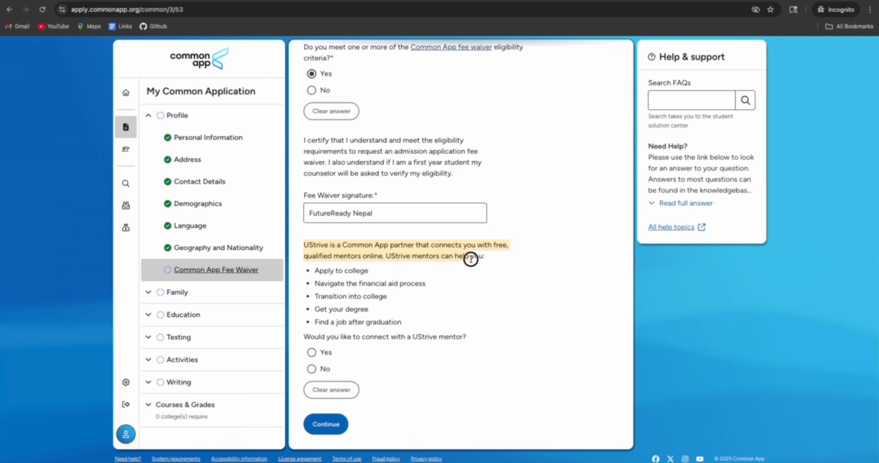
{"action": "left_click", "coordinate": [318, 271]}
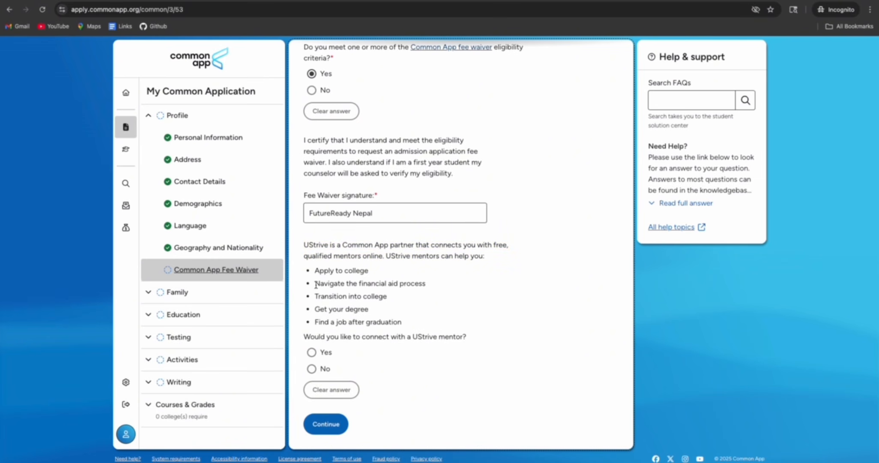
{"action": "scroll", "coordinate": [337, 296], "scroll_direction": "up", "scroll_amount": 3}
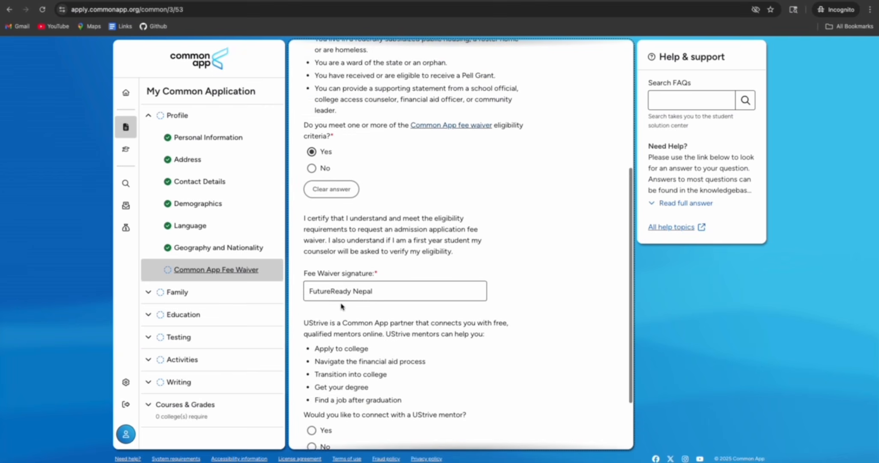
{"action": "scroll", "coordinate": [341, 305], "scroll_direction": "down", "scroll_amount": 3}
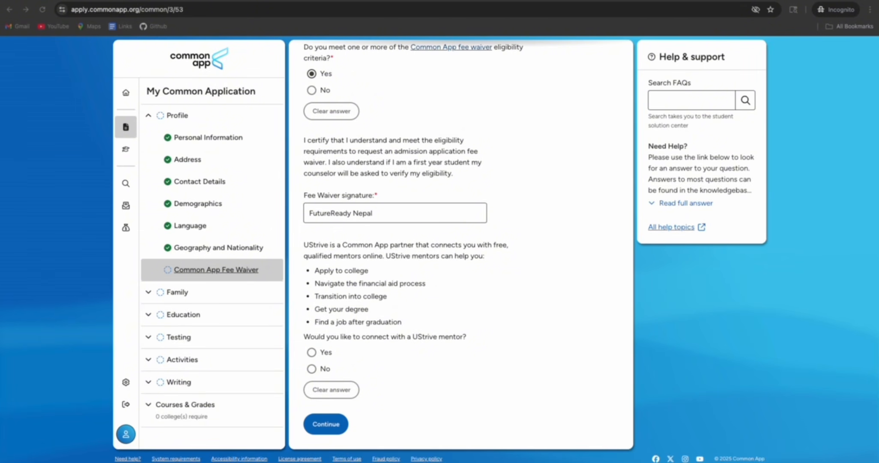
{"action": "left_click", "coordinate": [311, 352]}
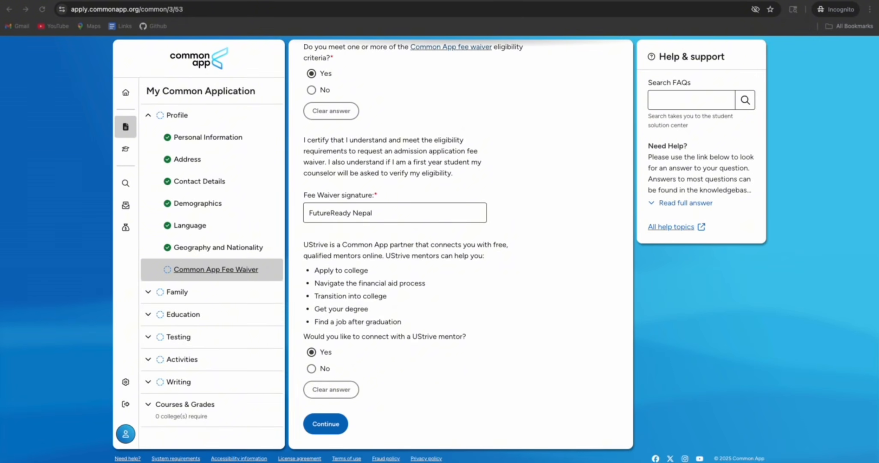
{"action": "left_click", "coordinate": [326, 422]}
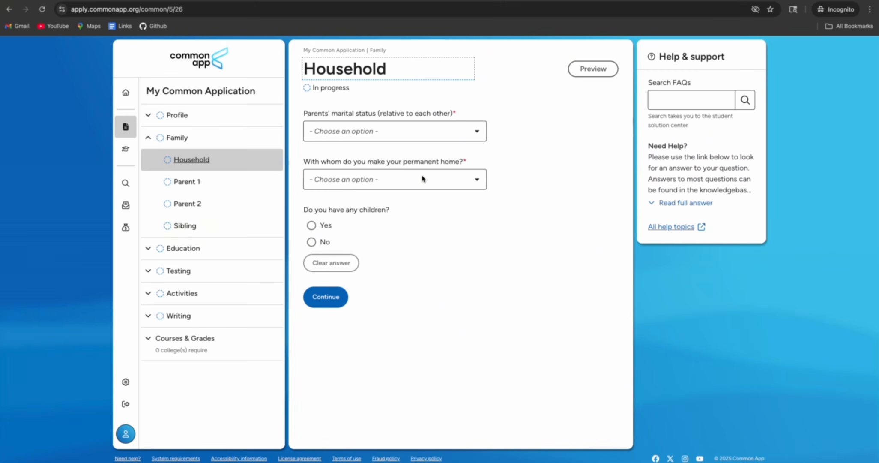
Set parents to Married, permanent home to Both Parents, no children, and continue
{"action": "left_click", "coordinate": [411, 134]}
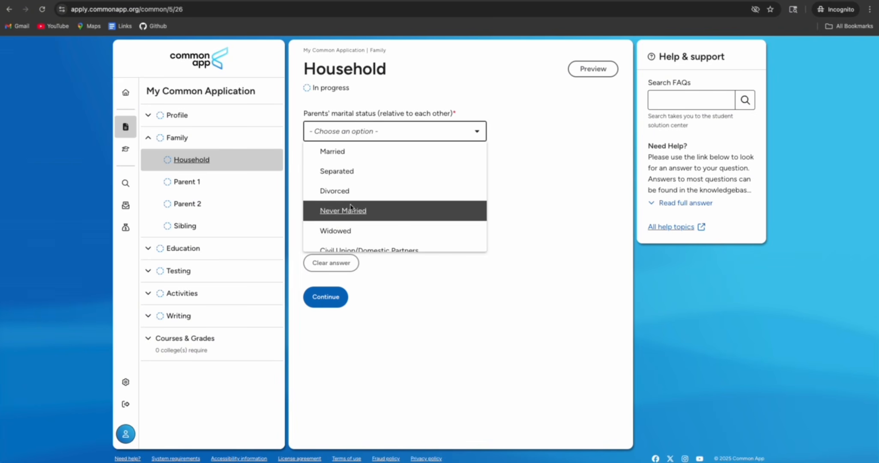
{"action": "scroll", "coordinate": [360, 233], "scroll_direction": "down", "scroll_amount": 1}
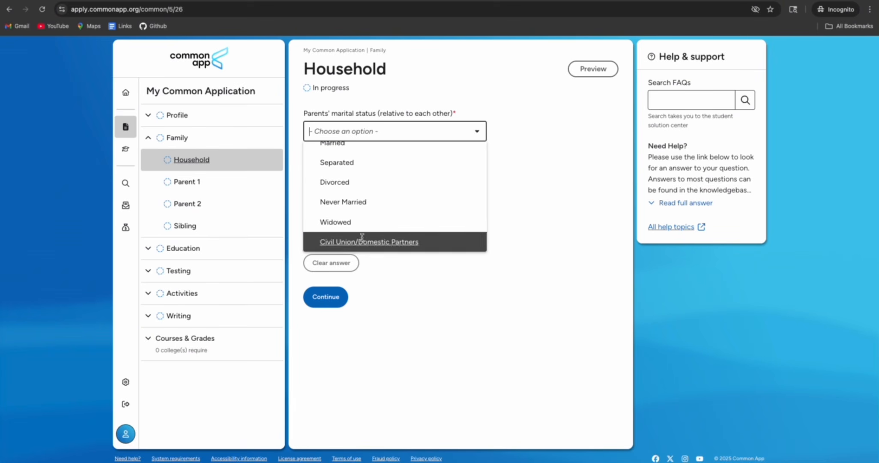
{"action": "scroll", "coordinate": [362, 215], "scroll_direction": "up", "scroll_amount": 1}
{"action": "left_click", "coordinate": [350, 151]}
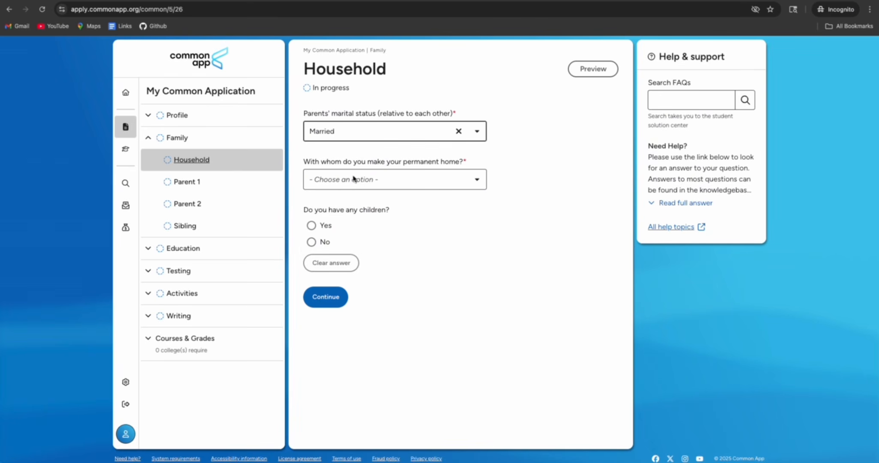
{"action": "left_click", "coordinate": [432, 183]}
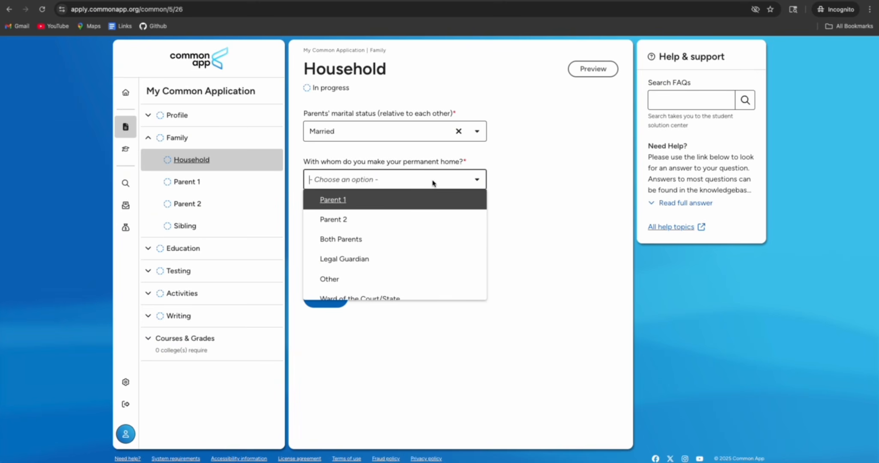
{"action": "left_click", "coordinate": [354, 238]}
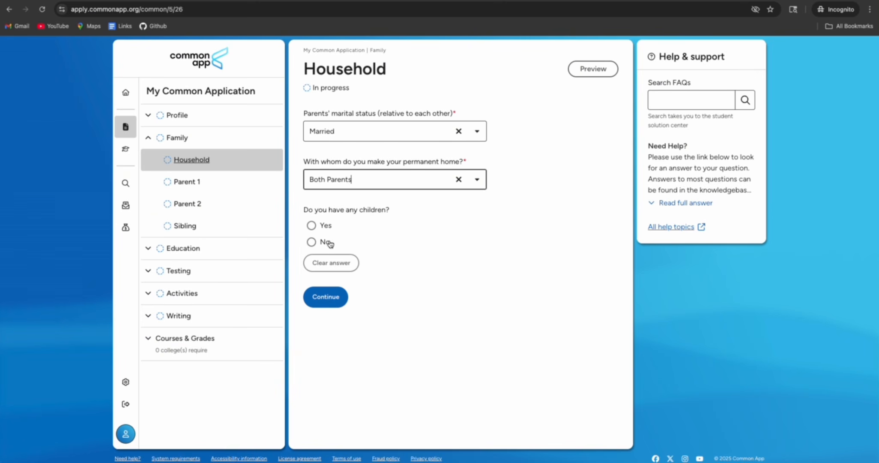
{"action": "left_click", "coordinate": [310, 242]}
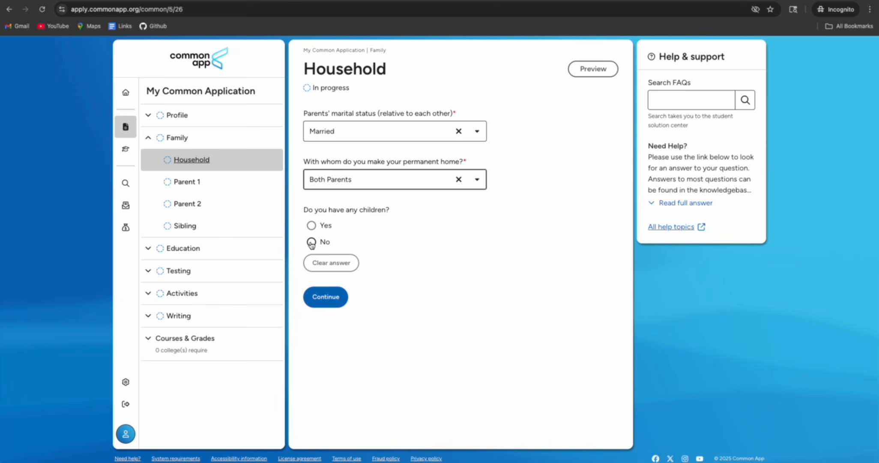
{"action": "left_click", "coordinate": [330, 303]}
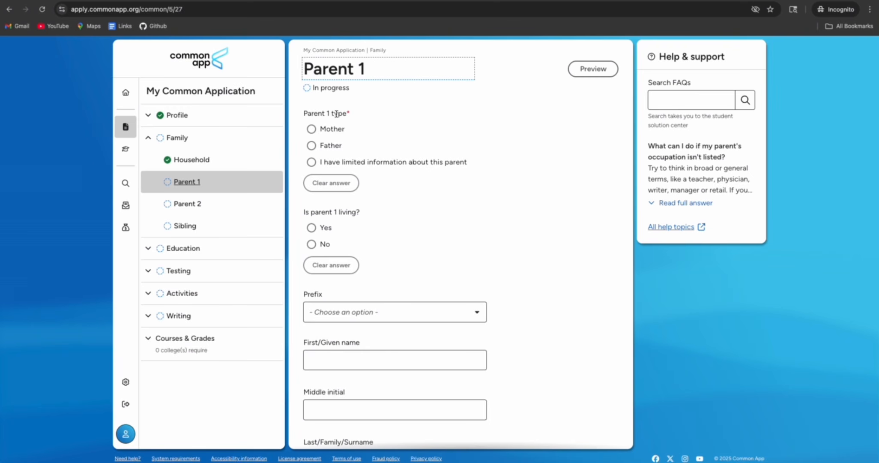
Set Parent 1 as a living Mother with prefix Mrs
{"action": "left_click", "coordinate": [312, 130]}
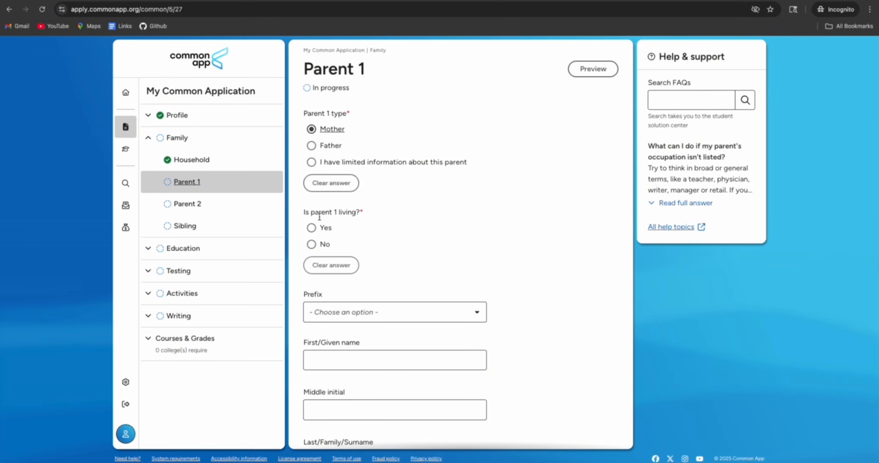
{"action": "left_click", "coordinate": [312, 227]}
{"action": "scroll", "coordinate": [392, 237], "scroll_direction": "down", "scroll_amount": 3}
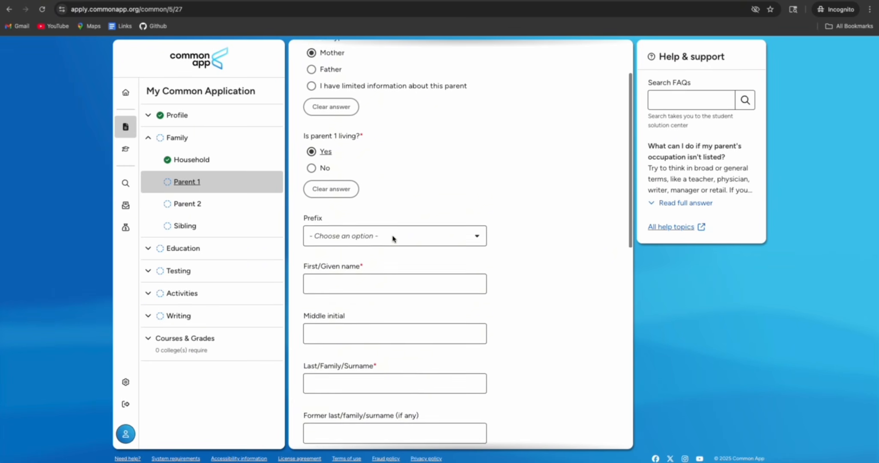
{"action": "left_click", "coordinate": [392, 211]}
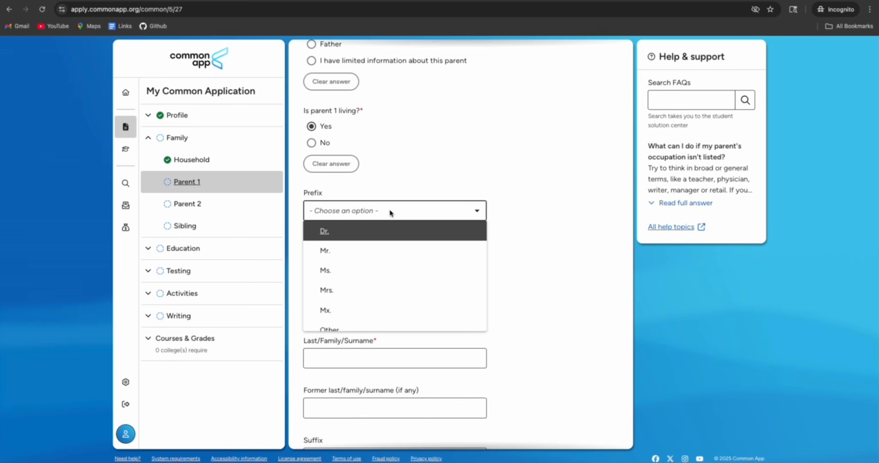
{"action": "left_click", "coordinate": [348, 295]}
Fill in the parent's first name, surname and preferred email, with Mobile as preferred phone
{"action": "left_click", "coordinate": [343, 258]}
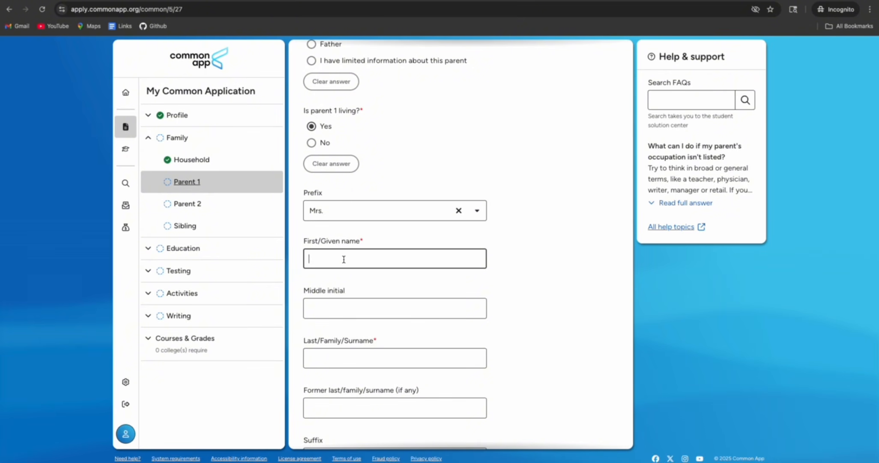
{"action": "type", "text": "ASDFGH"}
{"action": "left_click", "coordinate": [342, 354]}
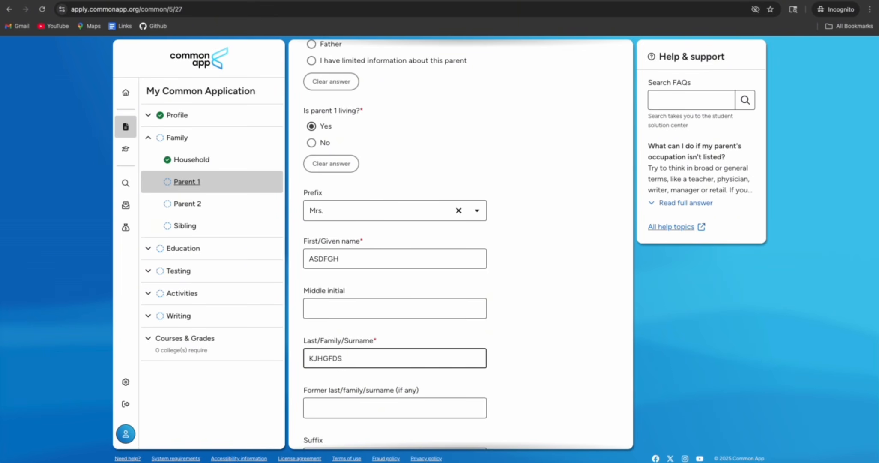
{"action": "scroll", "coordinate": [535, 362], "scroll_direction": "down", "scroll_amount": 3}
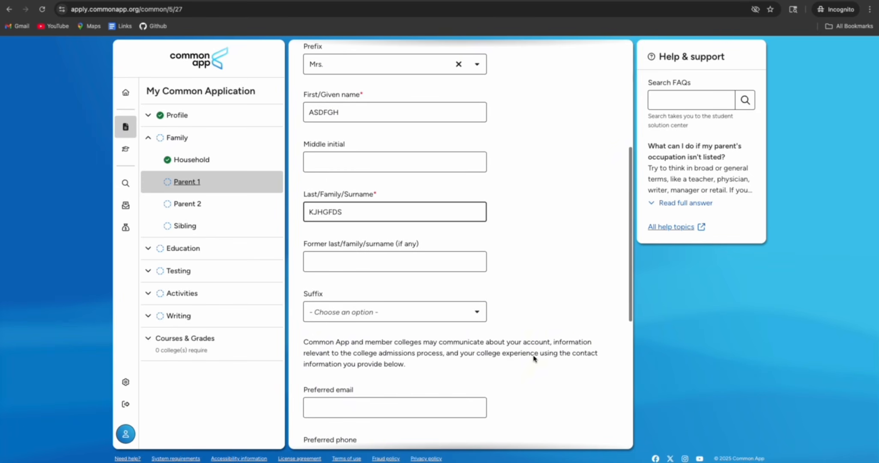
{"action": "scroll", "coordinate": [380, 312], "scroll_direction": "down", "scroll_amount": 2}
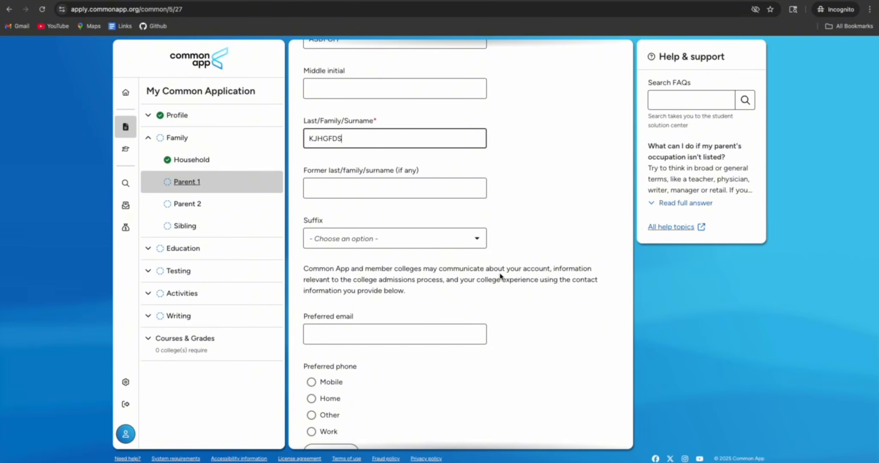
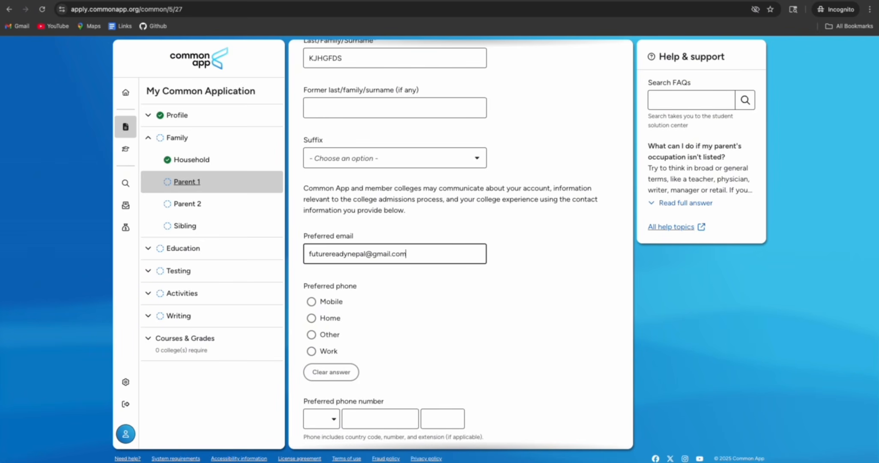
{"action": "left_click", "coordinate": [312, 301]}
Enter the parent's phone number with the +977 Nepal country code
{"action": "scroll", "coordinate": [399, 322], "scroll_direction": "down", "scroll_amount": 3}
{"action": "left_click", "coordinate": [331, 297]}
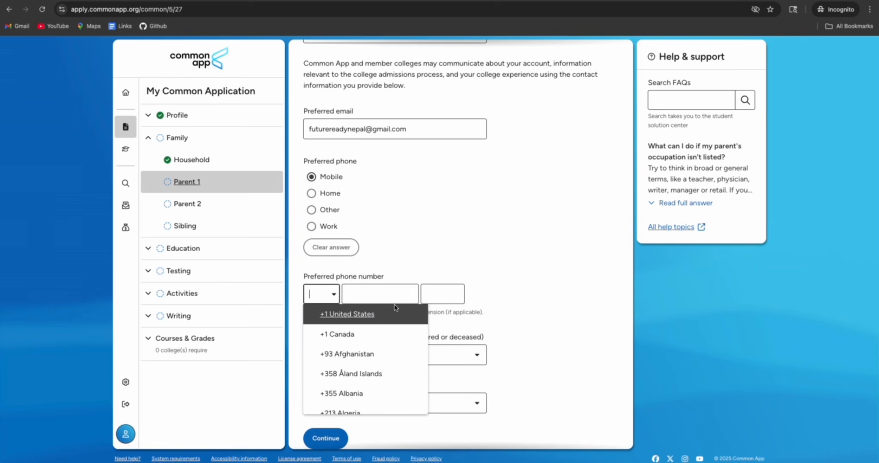
{"action": "type", "text": "+977"}
{"action": "left_click", "coordinate": [372, 309]}
{"action": "left_click", "coordinate": [372, 294]}
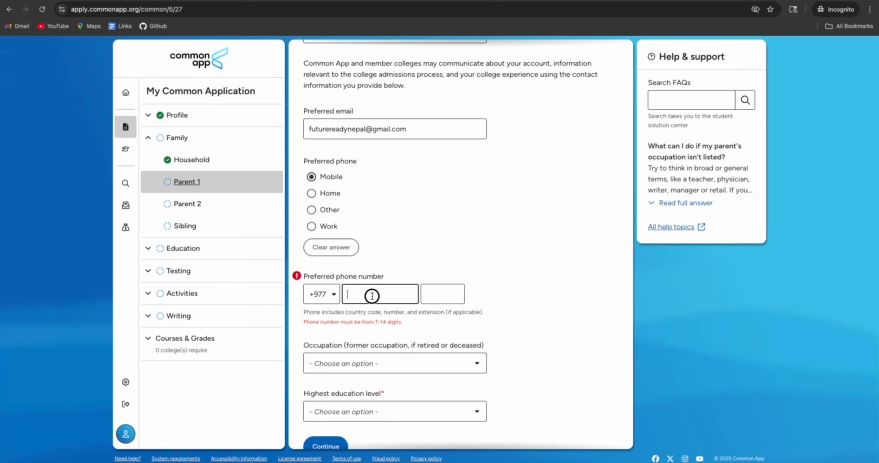
{"action": "left_click", "coordinate": [517, 300]}
Set occupation to Business owner or proprietor and employment status to Employed
{"action": "scroll", "coordinate": [516, 308], "scroll_direction": "down", "scroll_amount": 1}
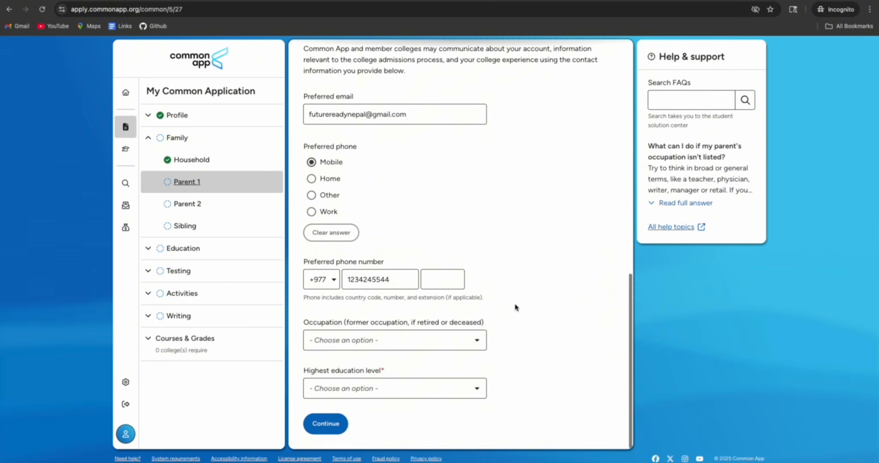
{"action": "left_click", "coordinate": [421, 344]}
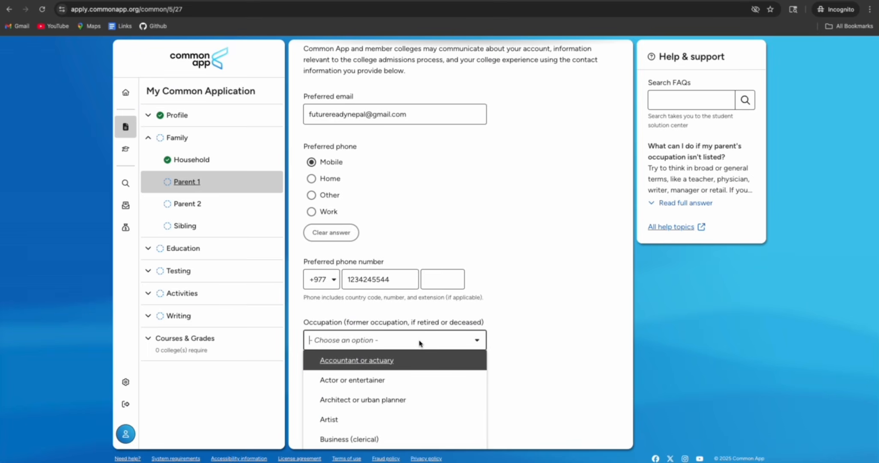
{"action": "scroll", "coordinate": [364, 398], "scroll_direction": "down", "scroll_amount": 3}
{"action": "scroll", "coordinate": [347, 394], "scroll_direction": "up", "scroll_amount": 2}
{"action": "scroll", "coordinate": [364, 394], "scroll_direction": "down", "scroll_amount": 2}
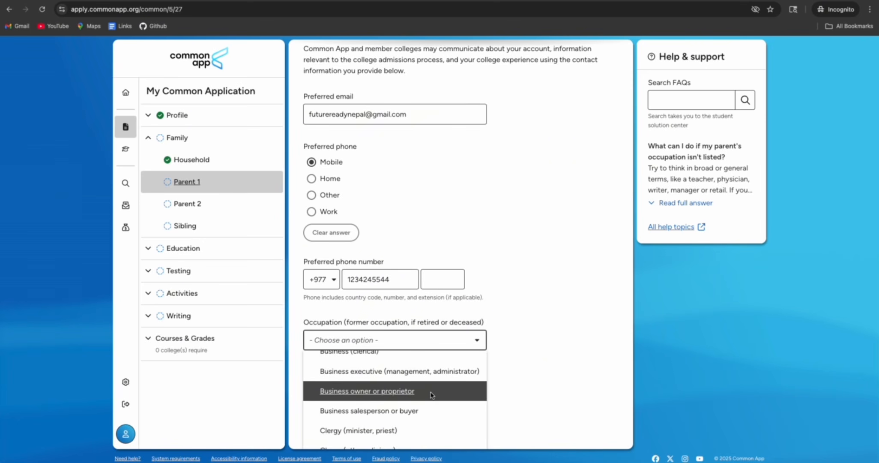
{"action": "scroll", "coordinate": [431, 394], "scroll_direction": "down", "scroll_amount": 2}
{"action": "left_click", "coordinate": [435, 380]}
{"action": "scroll", "coordinate": [447, 367], "scroll_direction": "down", "scroll_amount": 1}
{"action": "left_click", "coordinate": [409, 341]}
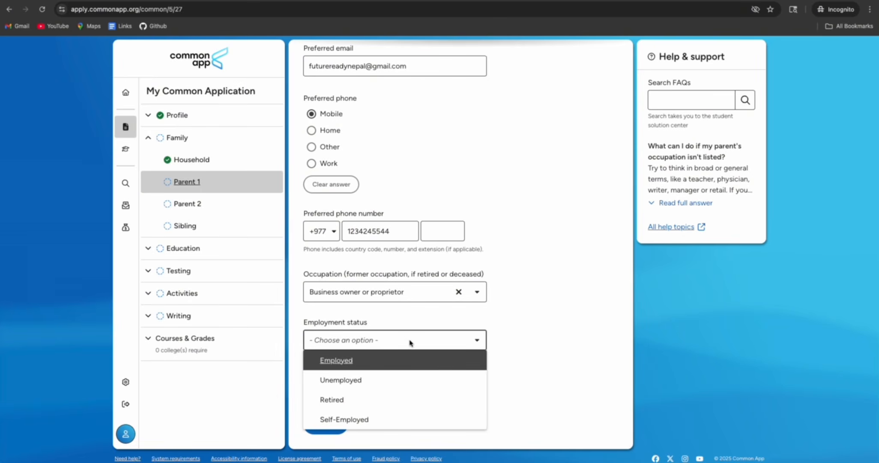
{"action": "left_click", "coordinate": [351, 361]}
{"action": "scroll", "coordinate": [448, 388], "scroll_direction": "down", "scroll_amount": 2}
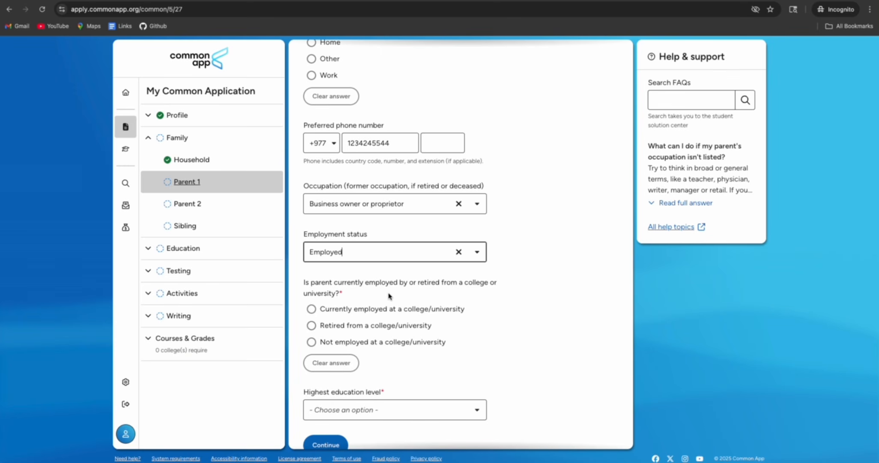
Mark the parent as not employed at a college and enter a placeholder employer name
{"action": "left_click", "coordinate": [321, 342]}
{"action": "scroll", "coordinate": [436, 343], "scroll_direction": "down", "scroll_amount": 2}
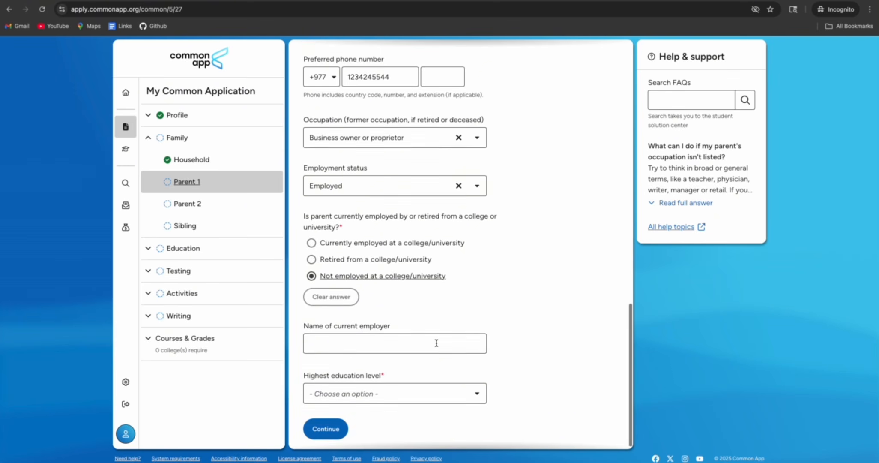
{"action": "left_click", "coordinate": [340, 335]}
{"action": "type", "text": "1"}
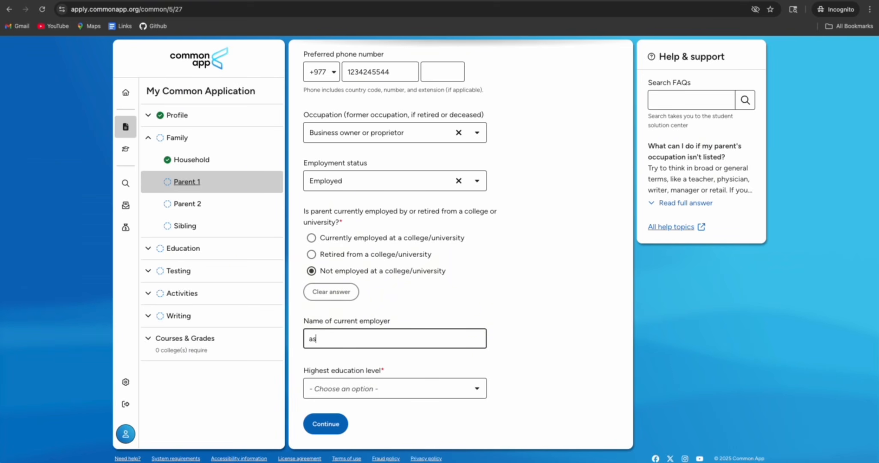
{"action": "type", "text": "sdffgg"}
Set the parent's highest education level to Some college/university
{"action": "scroll", "coordinate": [346, 339], "scroll_direction": "up", "scroll_amount": 1}
{"action": "scroll", "coordinate": [348, 338], "scroll_direction": "down", "scroll_amount": 1}
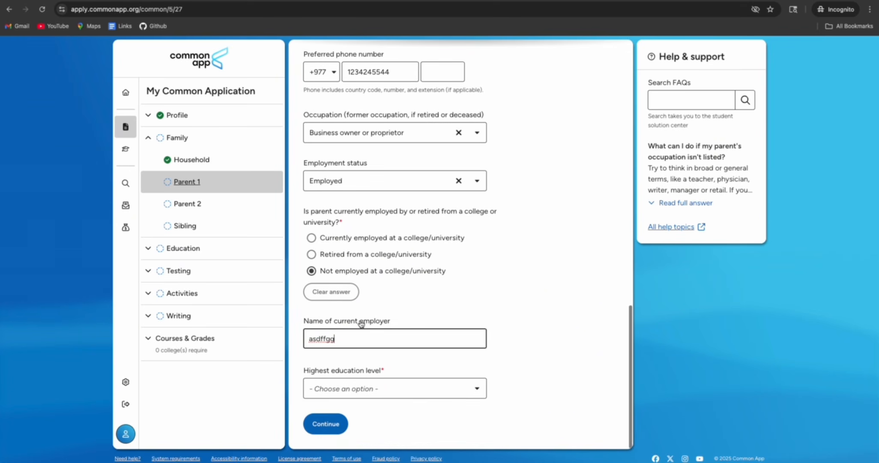
{"action": "left_click", "coordinate": [417, 389]}
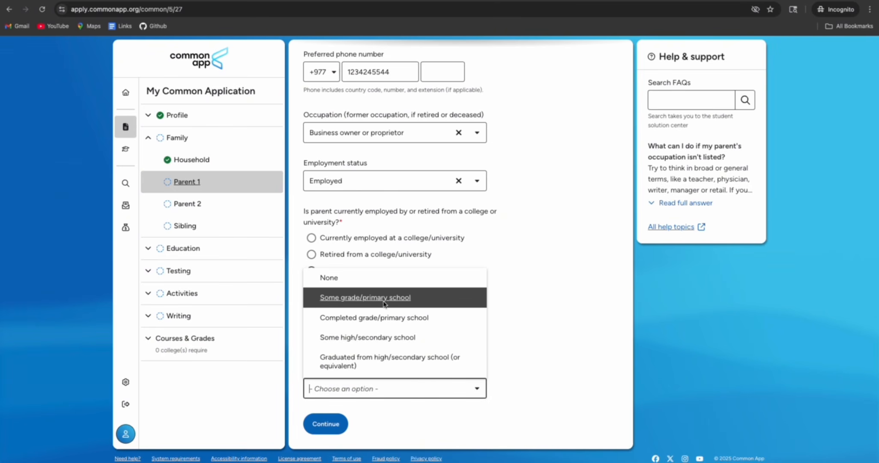
{"action": "scroll", "coordinate": [384, 340], "scroll_direction": "down", "scroll_amount": 1}
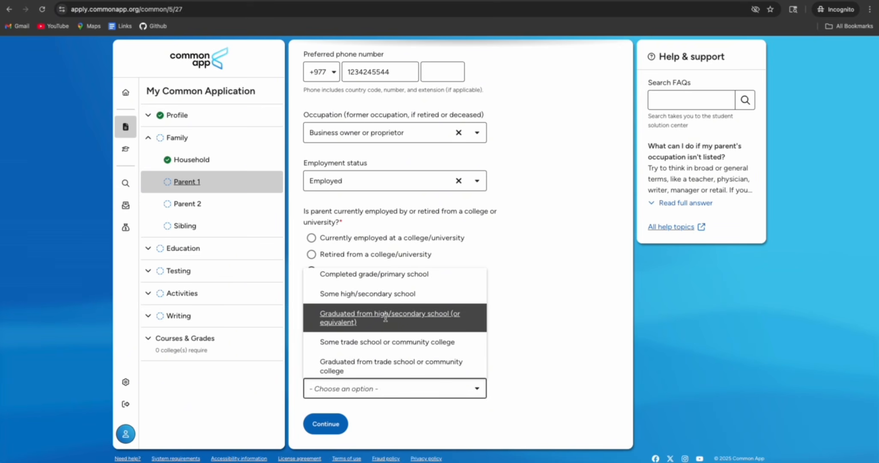
{"action": "scroll", "coordinate": [378, 322], "scroll_direction": "down", "scroll_amount": 1}
{"action": "scroll", "coordinate": [378, 323], "scroll_direction": "down", "scroll_amount": 3}
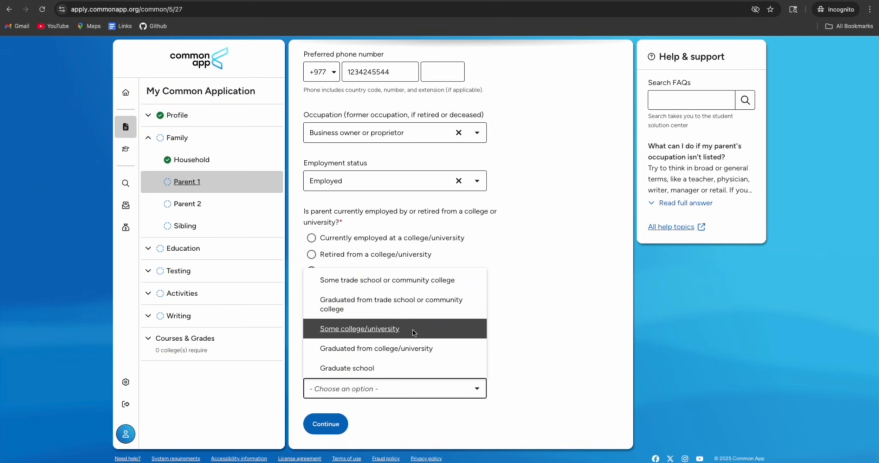
{"action": "left_click", "coordinate": [377, 327]}
{"action": "scroll", "coordinate": [492, 343], "scroll_direction": "down", "scroll_amount": 3}
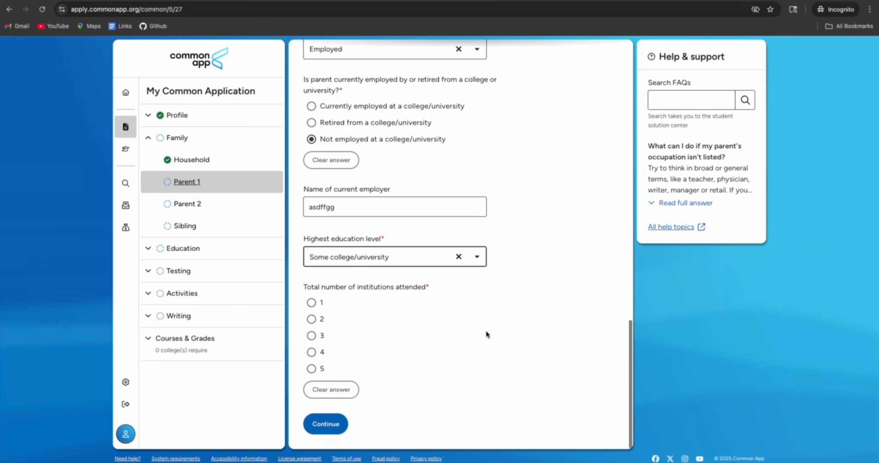
Record 1 institution attended and try degree options, settling on 1 degree
{"action": "left_click", "coordinate": [311, 301]}
{"action": "scroll", "coordinate": [387, 330], "scroll_direction": "down", "scroll_amount": 1}
{"action": "scroll", "coordinate": [387, 329], "scroll_direction": "down", "scroll_amount": 2}
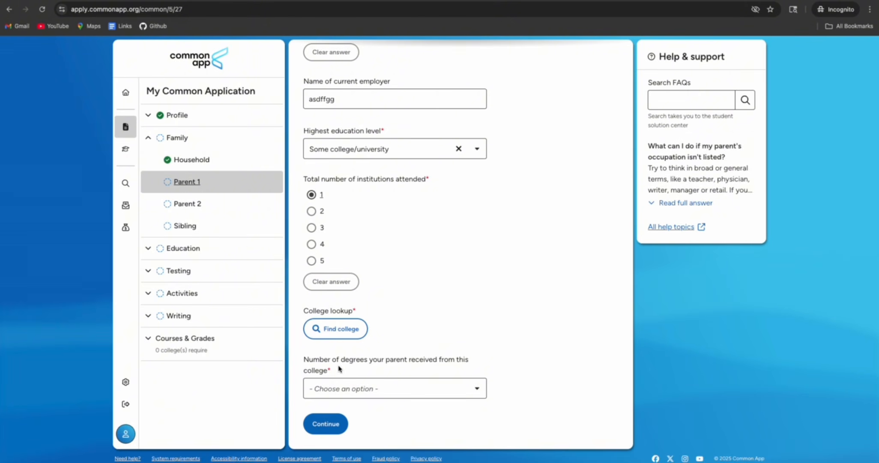
{"action": "left_click", "coordinate": [371, 391]}
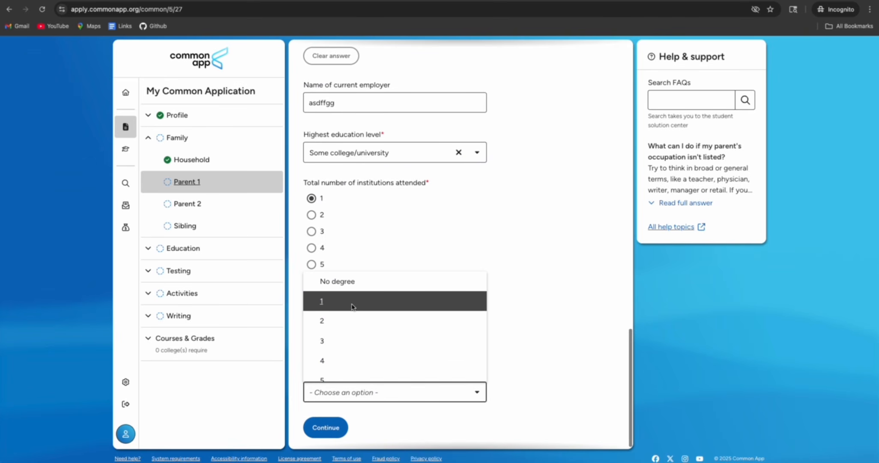
{"action": "scroll", "coordinate": [357, 296], "scroll_direction": "up", "scroll_amount": 1}
{"action": "left_click", "coordinate": [357, 288]}
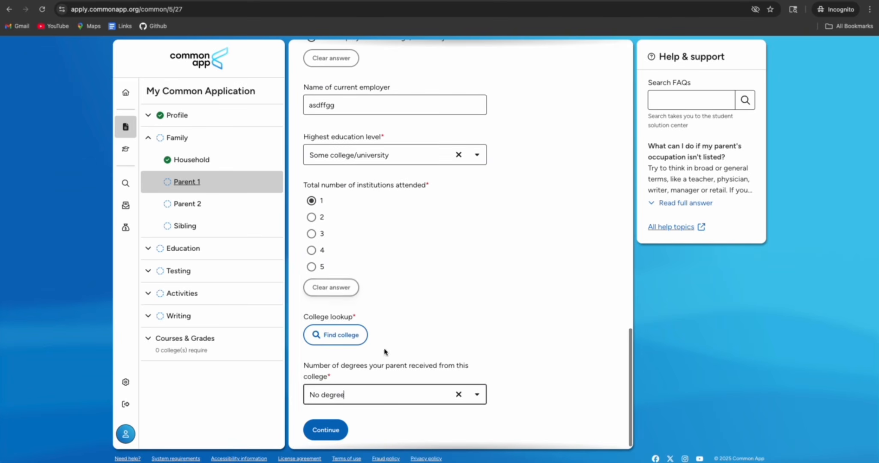
{"action": "left_click", "coordinate": [379, 394]}
{"action": "left_click", "coordinate": [334, 311]}
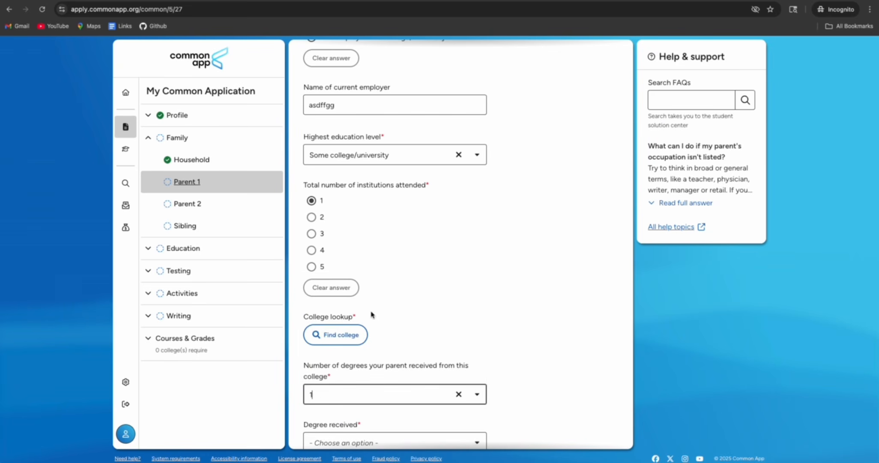
Clear the degrees-received answer and save Parent 1
{"action": "scroll", "coordinate": [401, 324], "scroll_direction": "down", "scroll_amount": 2}
{"action": "scroll", "coordinate": [402, 324], "scroll_direction": "down", "scroll_amount": 1}
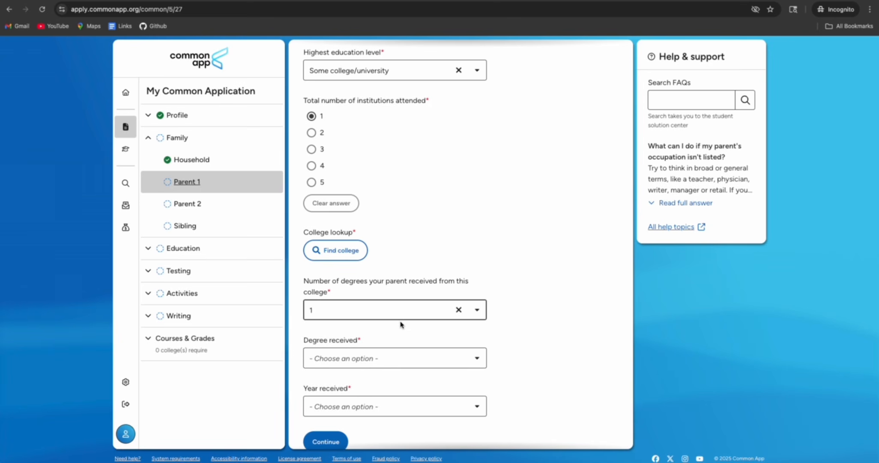
{"action": "scroll", "coordinate": [400, 324], "scroll_direction": "up", "scroll_amount": 3}
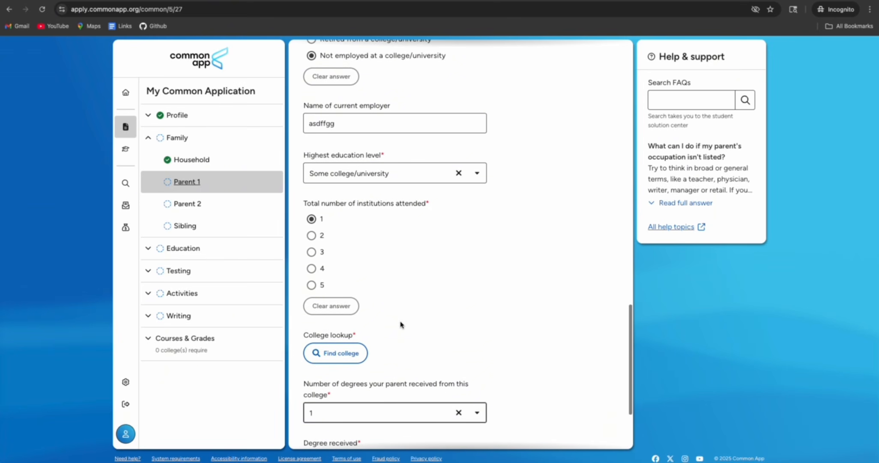
{"action": "scroll", "coordinate": [401, 324], "scroll_direction": "down", "scroll_amount": 3}
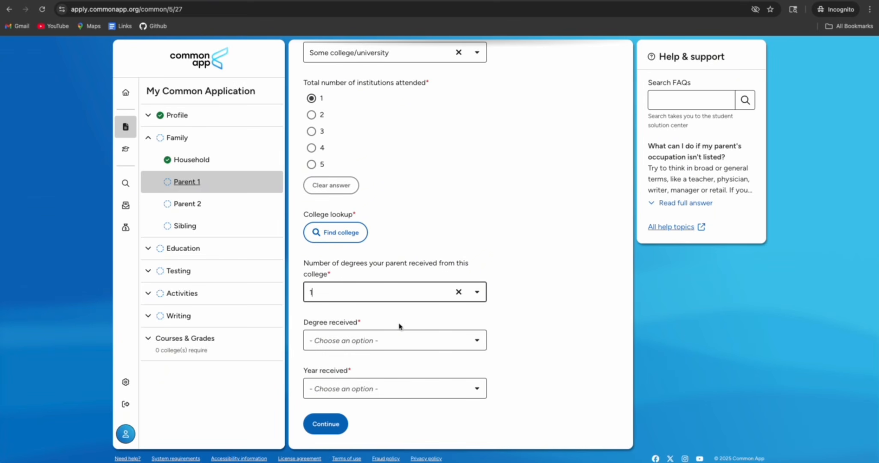
{"action": "left_click", "coordinate": [458, 291]}
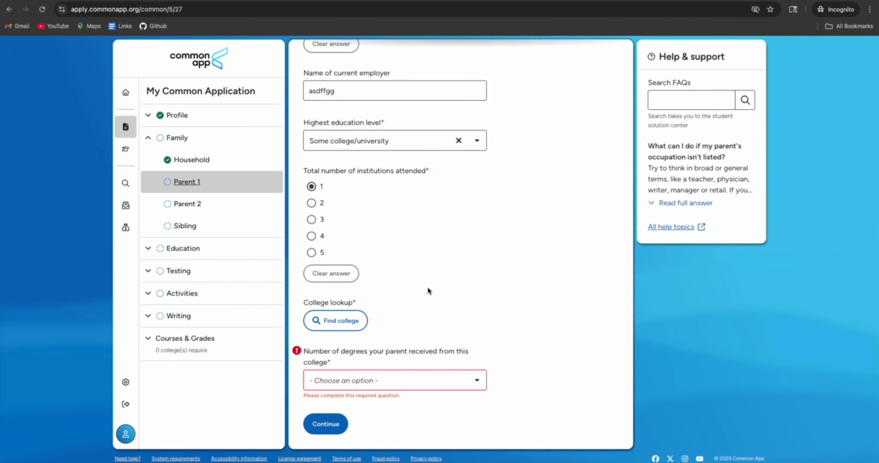
{"action": "left_click", "coordinate": [325, 423]}
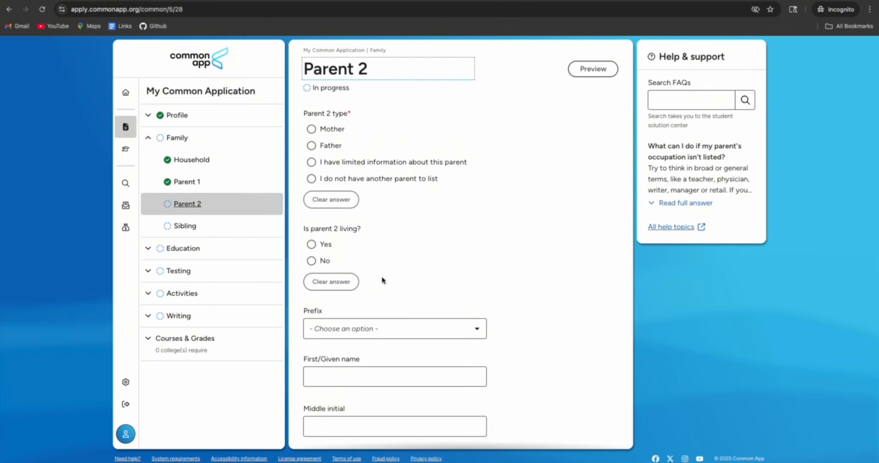
Set Parent 2 as Father, answer Yes to living, and select the first name field
{"action": "left_click", "coordinate": [312, 146]}
{"action": "left_click", "coordinate": [316, 247]}
{"action": "scroll", "coordinate": [374, 268], "scroll_direction": "down", "scroll_amount": 2}
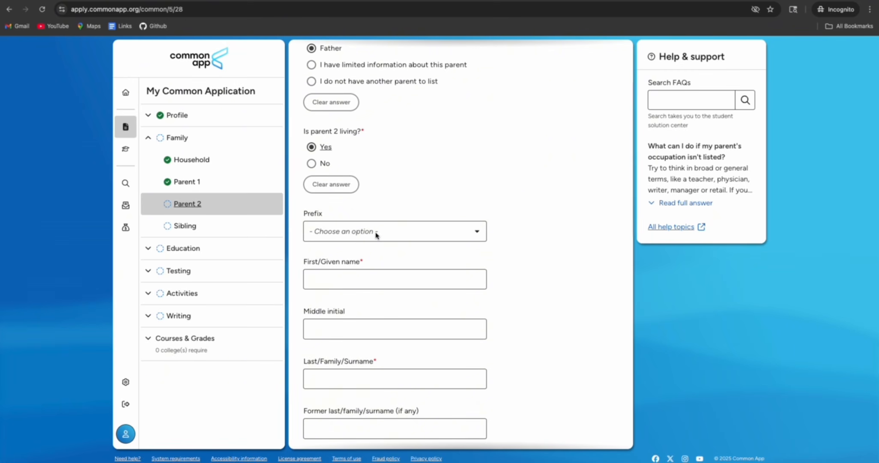
{"action": "scroll", "coordinate": [376, 235], "scroll_direction": "down", "scroll_amount": 1}
{"action": "left_click", "coordinate": [347, 222]}
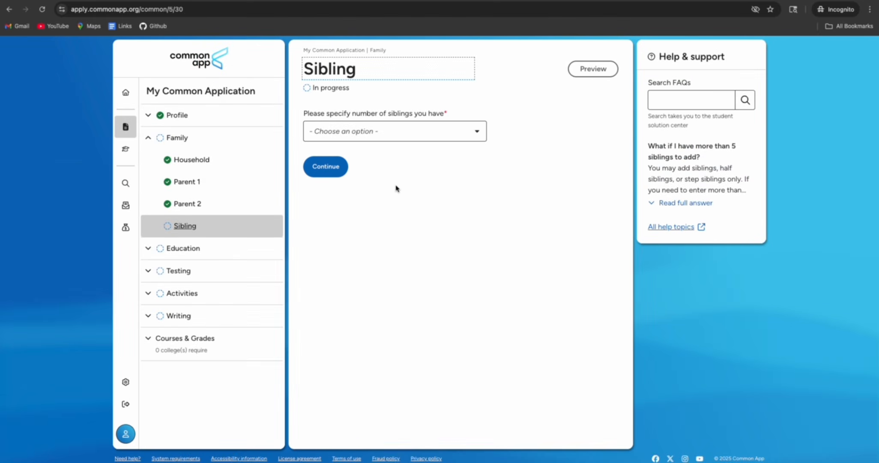
Settle the number of siblings at 0 after briefly choosing 1, then continue to Education
{"action": "left_click", "coordinate": [400, 128]}
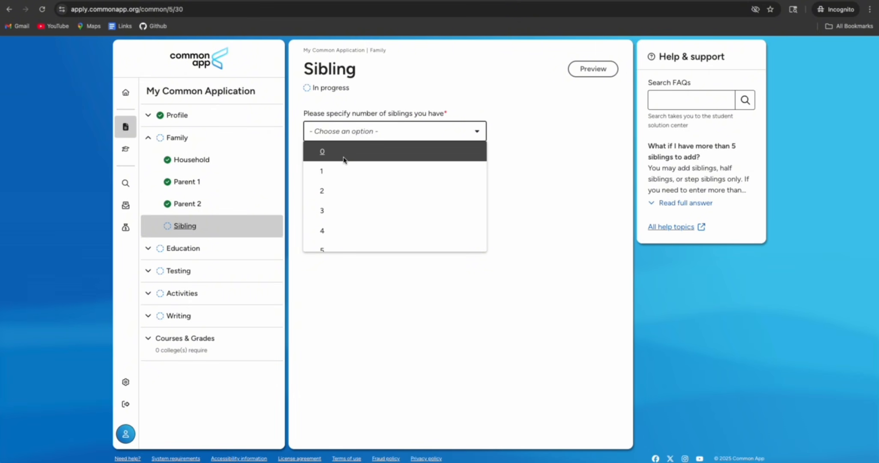
{"action": "left_click", "coordinate": [344, 160]}
{"action": "left_click", "coordinate": [390, 136]}
{"action": "left_click", "coordinate": [348, 171]}
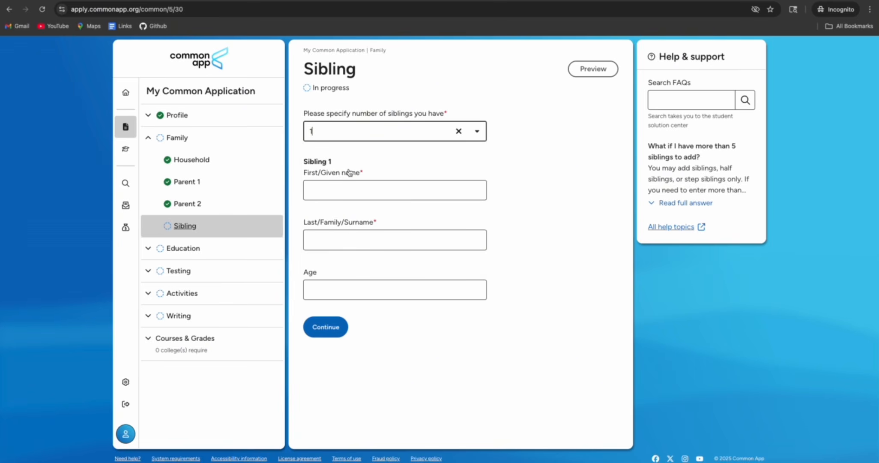
{"action": "left_click", "coordinate": [318, 192]}
{"action": "left_click", "coordinate": [323, 240]}
{"action": "left_click", "coordinate": [330, 298]}
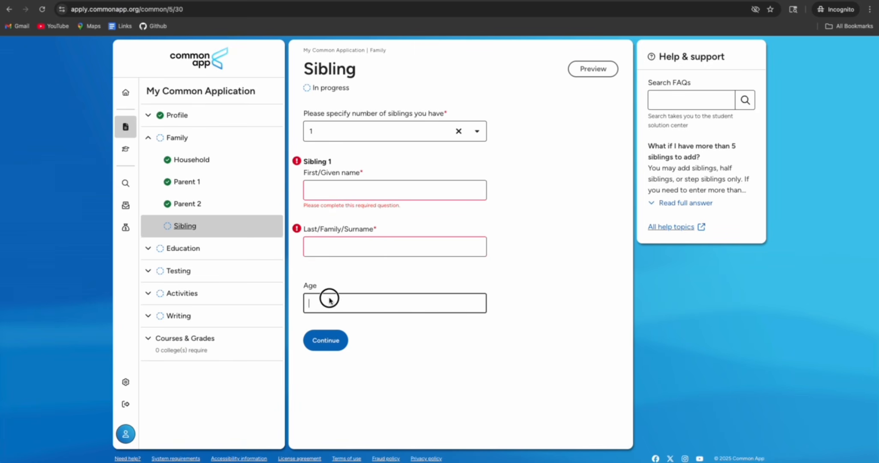
{"action": "left_click", "coordinate": [458, 131]}
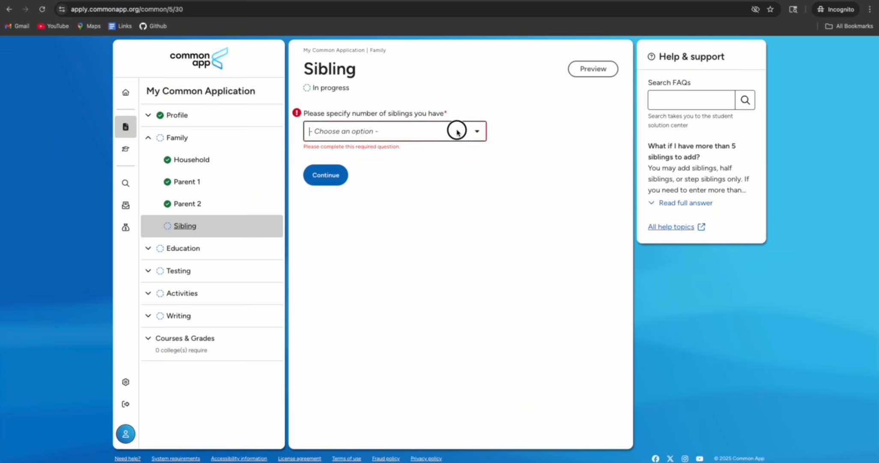
{"action": "left_click", "coordinate": [422, 133]}
{"action": "left_click", "coordinate": [348, 152]}
{"action": "left_click", "coordinate": [330, 166]}
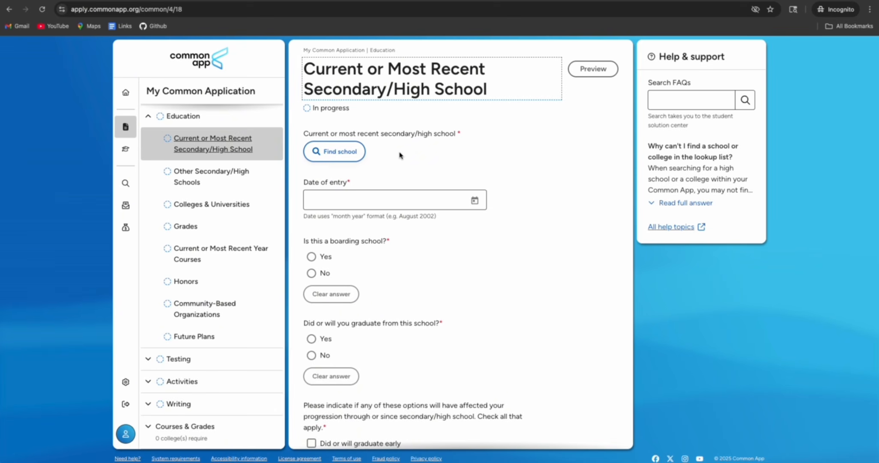
Switch the high school lookup to search by country and enter 'Ne' for Nepal
{"action": "left_click", "coordinate": [335, 151]}
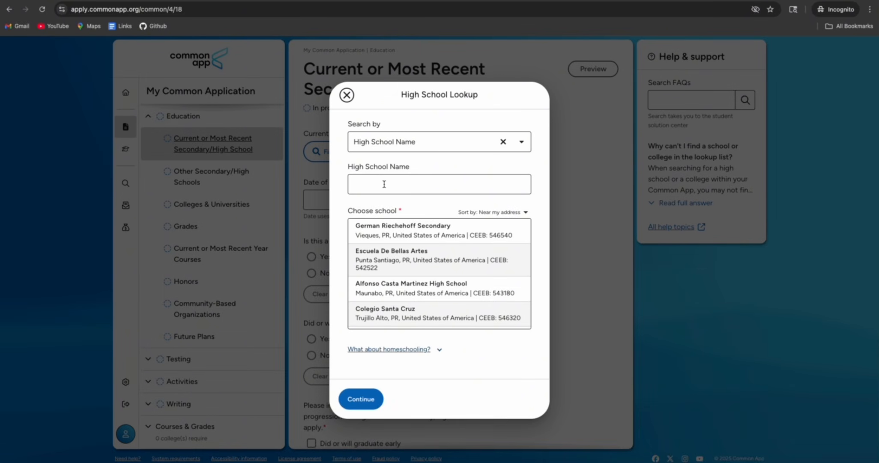
{"action": "left_click", "coordinate": [384, 184]}
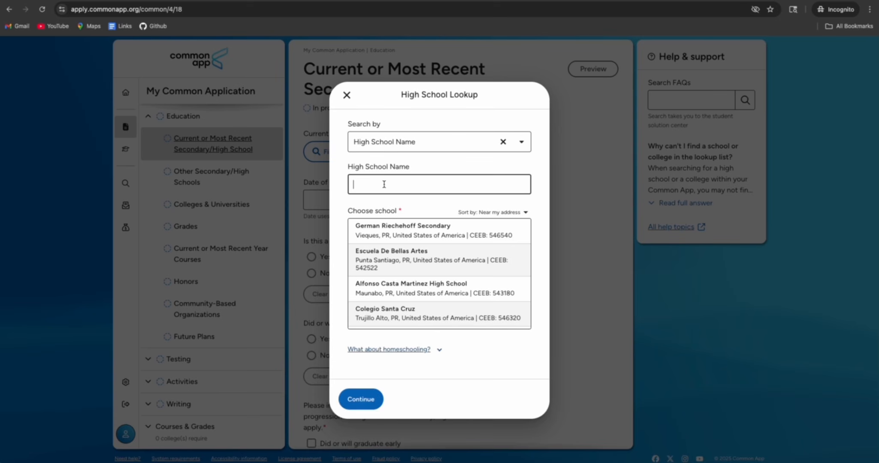
{"action": "left_click", "coordinate": [406, 143]}
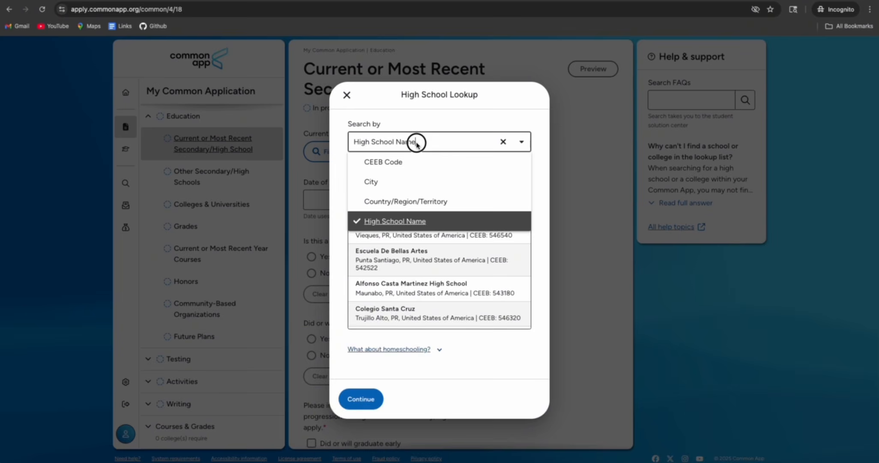
{"action": "left_click", "coordinate": [395, 198]}
{"action": "left_click", "coordinate": [392, 183]}
{"action": "type", "text": "Nepal"}
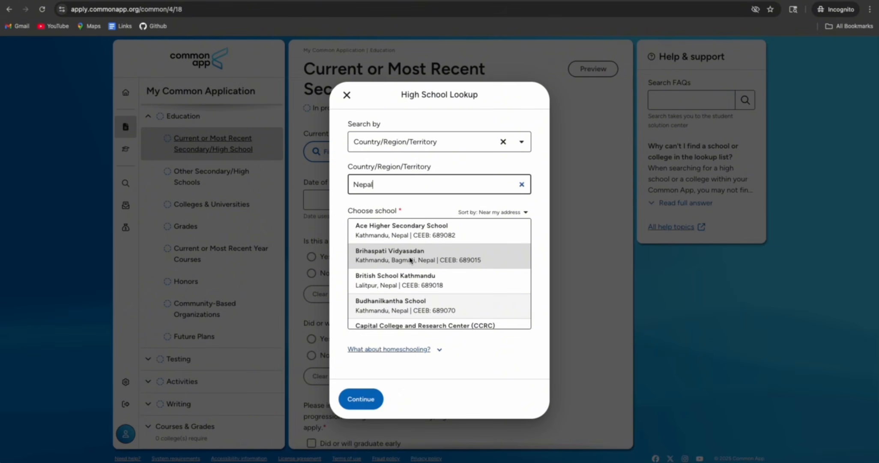
From the Nepal school list, choose 'I don't see my high school in this list'
{"action": "scroll", "coordinate": [410, 260], "scroll_direction": "down", "scroll_amount": 3}
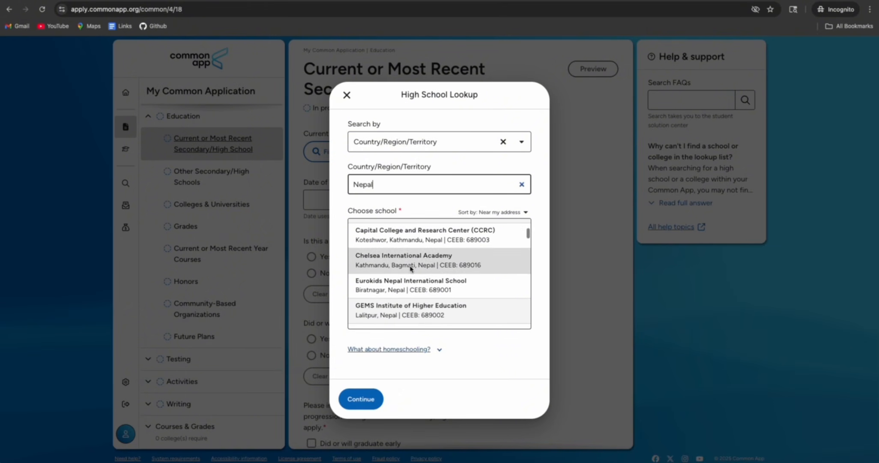
{"action": "scroll", "coordinate": [419, 284], "scroll_direction": "down", "scroll_amount": 5}
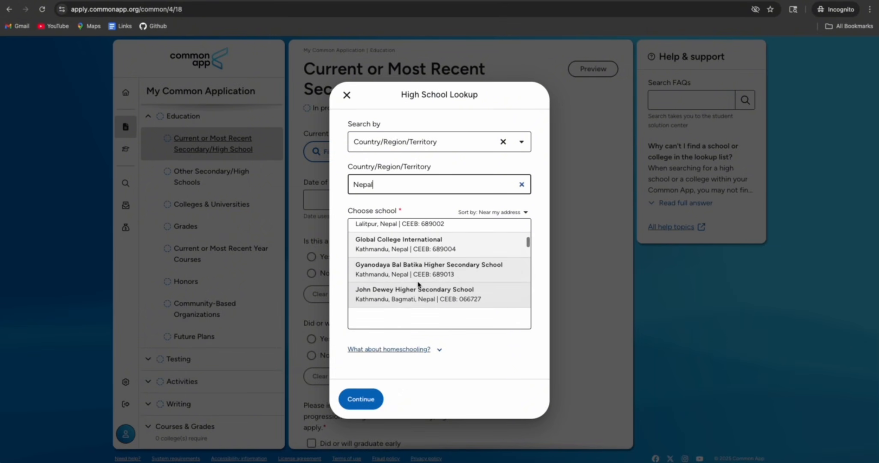
{"action": "scroll", "coordinate": [418, 283], "scroll_direction": "down", "scroll_amount": 1}
{"action": "scroll", "coordinate": [433, 283], "scroll_direction": "down", "scroll_amount": 6}
{"action": "scroll", "coordinate": [428, 284], "scroll_direction": "down", "scroll_amount": 5}
{"action": "scroll", "coordinate": [429, 284], "scroll_direction": "down", "scroll_amount": 3}
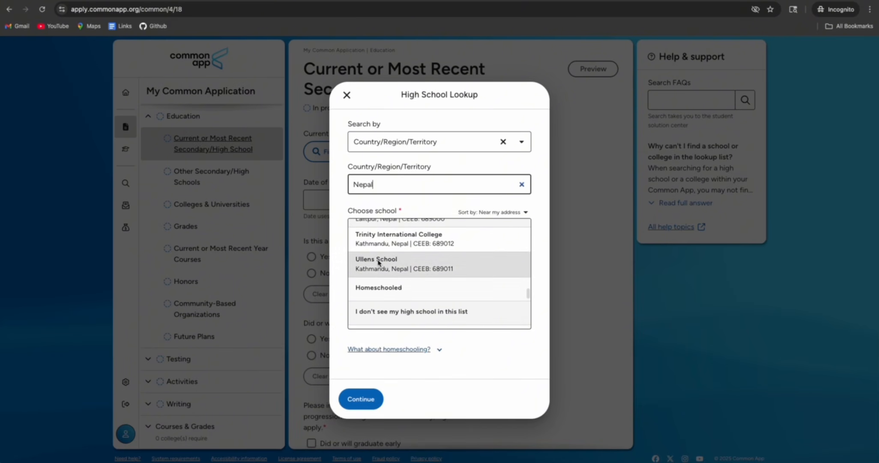
{"action": "scroll", "coordinate": [398, 257], "scroll_direction": "up", "scroll_amount": 3}
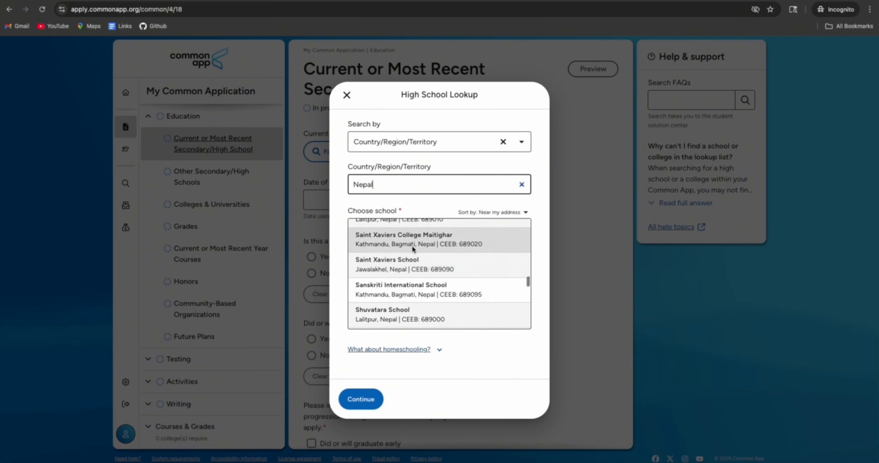
{"action": "scroll", "coordinate": [413, 249], "scroll_direction": "up", "scroll_amount": 2}
{"action": "scroll", "coordinate": [412, 249], "scroll_direction": "down", "scroll_amount": 10}
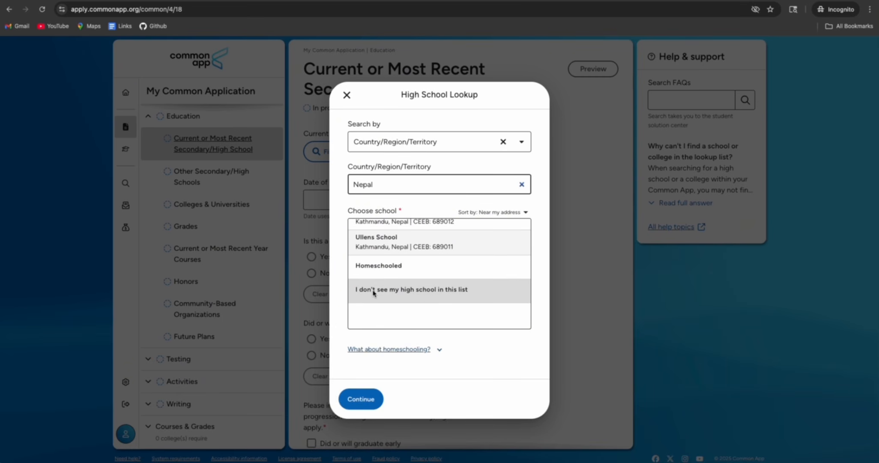
{"action": "left_click", "coordinate": [395, 291]}
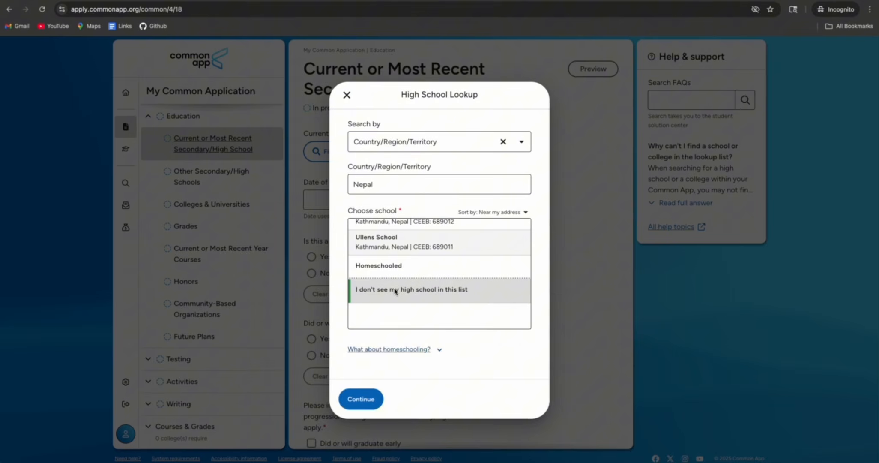
{"action": "left_click", "coordinate": [369, 396]}
Name the school Galaxy, set its country to Nepal and its school type to Independent
{"action": "left_click", "coordinate": [385, 137]}
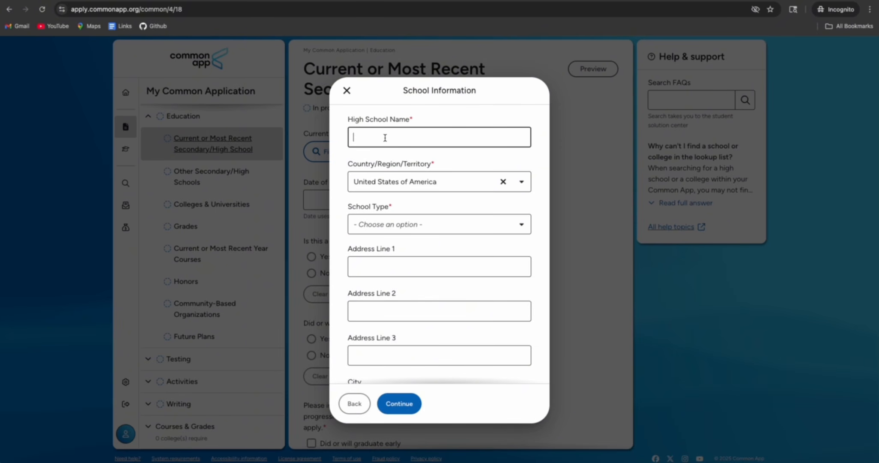
{"action": "type", "text": "Galaxy"}
{"action": "left_click", "coordinate": [454, 185]}
{"action": "type", "text": "nepa"}
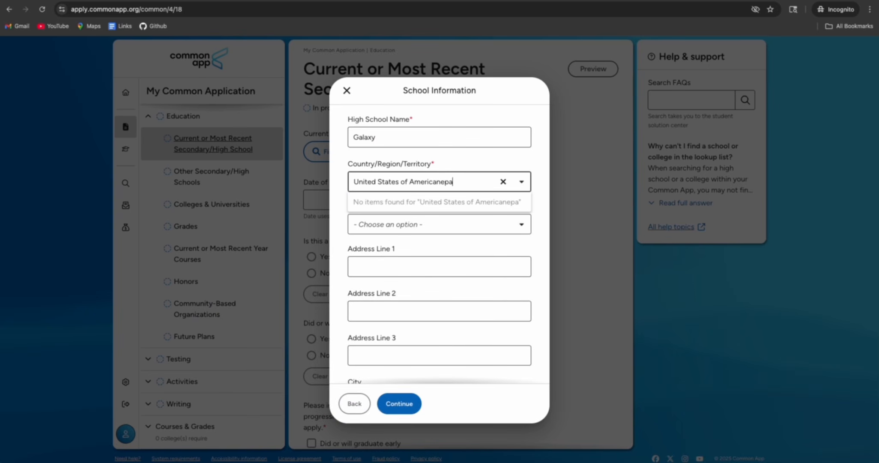
{"action": "left_click", "coordinate": [503, 181]}
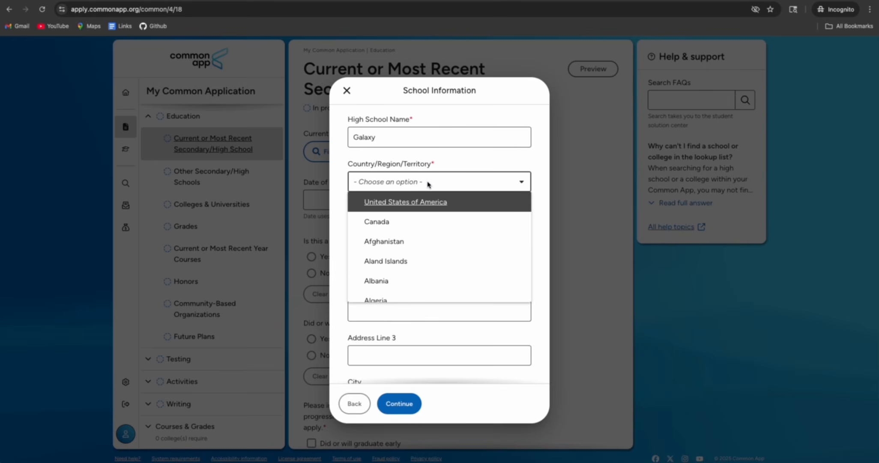
{"action": "type", "text": "nep"}
{"action": "left_click", "coordinate": [376, 202]}
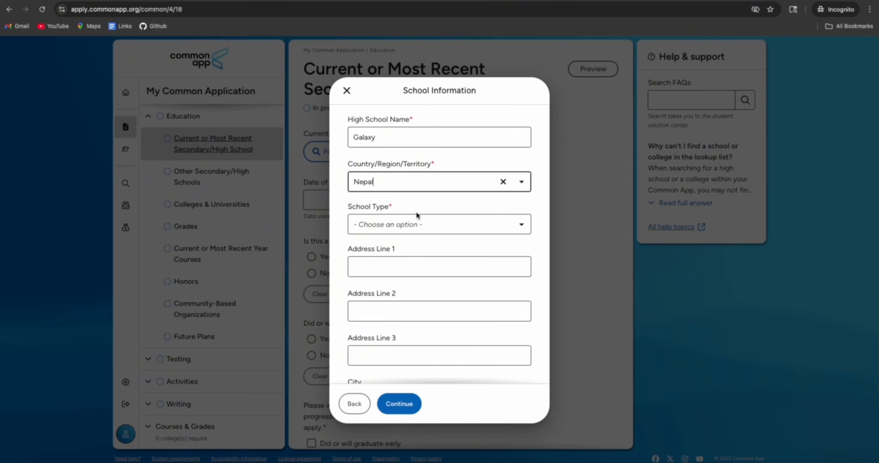
{"action": "left_click", "coordinate": [413, 225]}
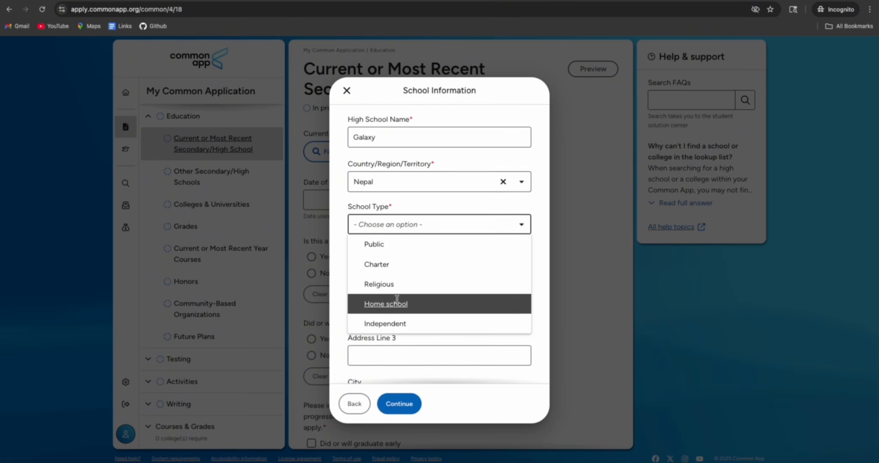
{"action": "scroll", "coordinate": [396, 302], "scroll_direction": "down", "scroll_amount": 1}
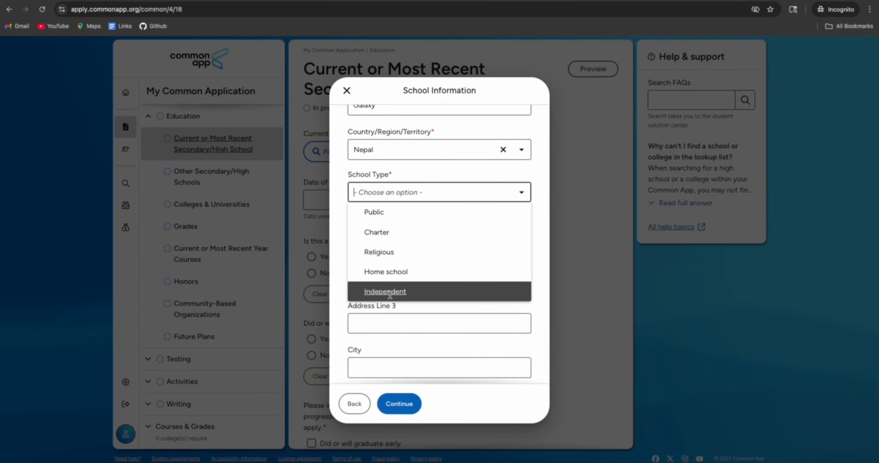
{"action": "left_click", "coordinate": [392, 292]}
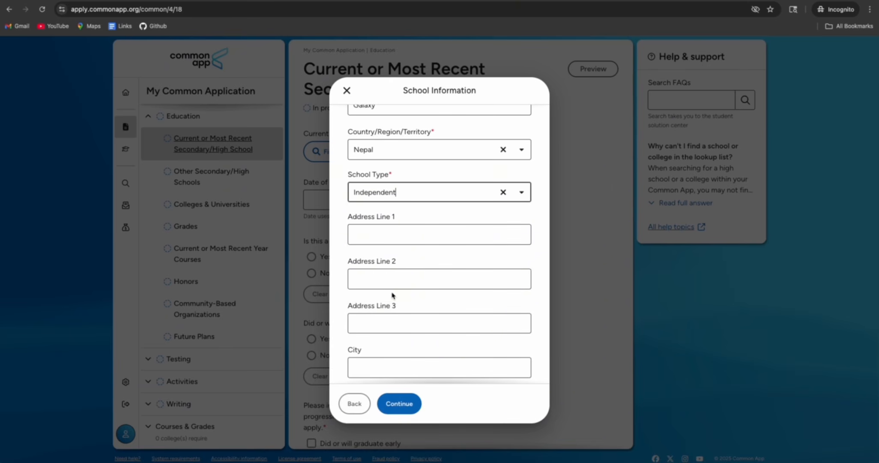
Skip the optional address fields and save Galaxy's school details
{"action": "left_click", "coordinate": [381, 233]}
{"action": "left_click", "coordinate": [379, 286]}
{"action": "scroll", "coordinate": [389, 286], "scroll_direction": "down", "scroll_amount": 3}
{"action": "left_click", "coordinate": [372, 226]}
{"action": "left_click", "coordinate": [367, 263]}
{"action": "scroll", "coordinate": [381, 269], "scroll_direction": "down", "scroll_amount": 1}
{"action": "left_click", "coordinate": [378, 296]}
{"action": "left_click", "coordinate": [368, 340]}
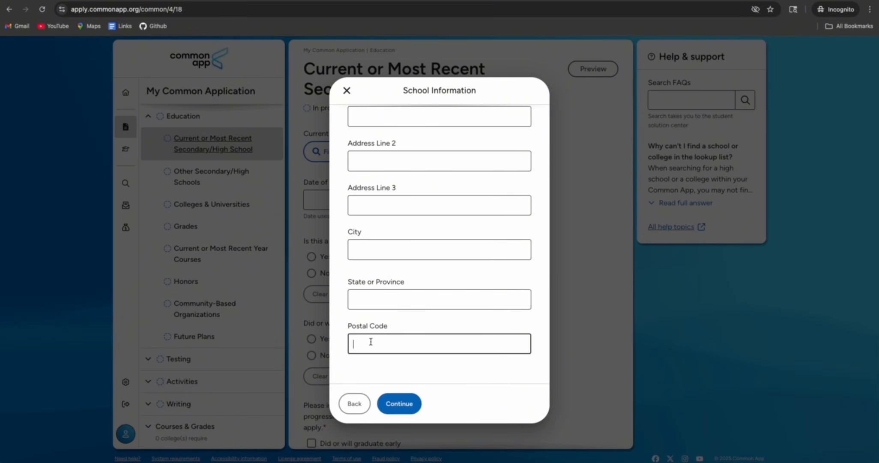
{"action": "left_click", "coordinate": [401, 403]}
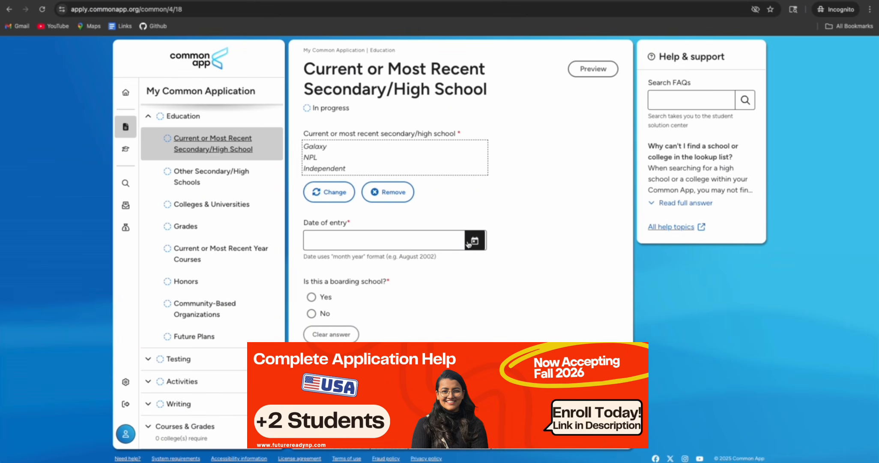
Set the school entry date to April 2024
{"action": "left_click", "coordinate": [469, 242]}
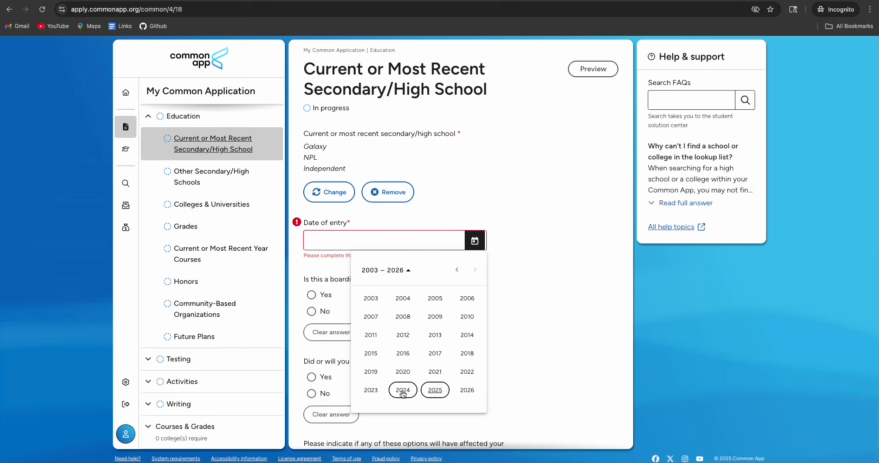
{"action": "left_click", "coordinate": [402, 390]}
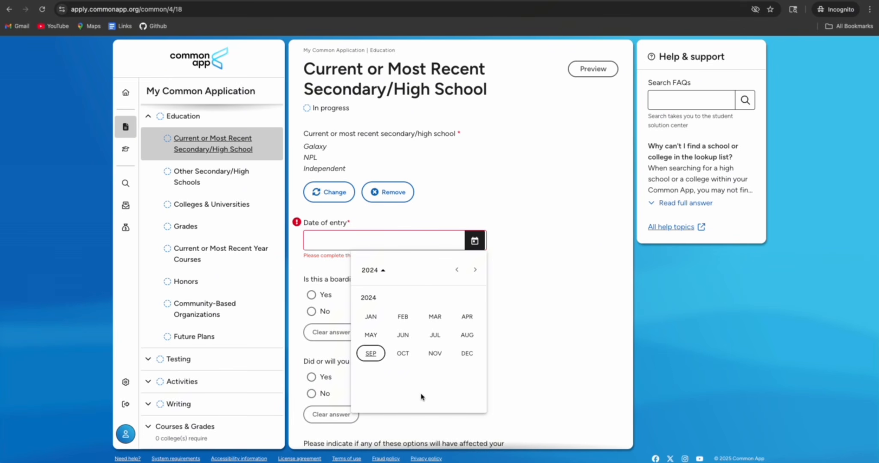
{"action": "left_click", "coordinate": [467, 316]}
{"action": "scroll", "coordinate": [347, 312], "scroll_direction": "down", "scroll_amount": 1}
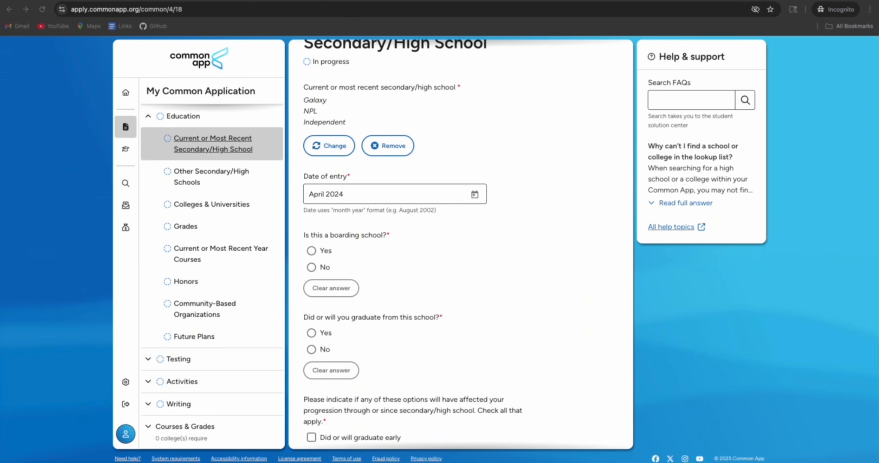
Answer No to the boarding school question and Yes to graduating from this school
{"action": "left_click", "coordinate": [311, 267]}
{"action": "scroll", "coordinate": [399, 289], "scroll_direction": "down", "scroll_amount": 2}
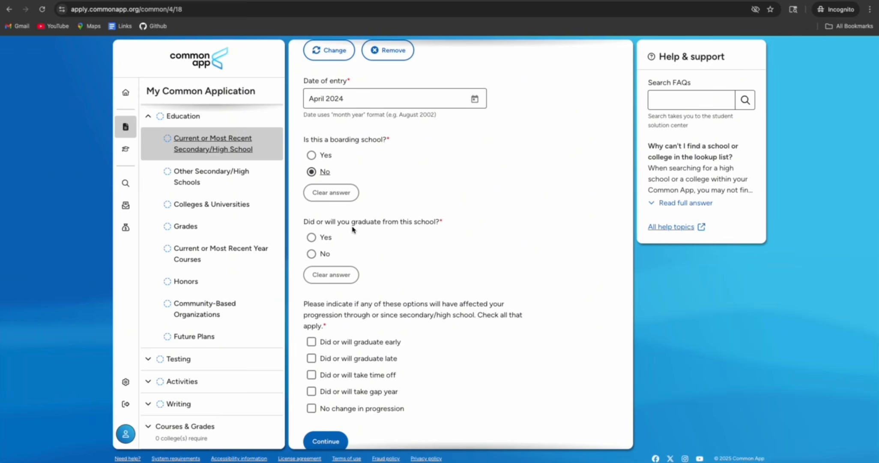
{"action": "left_click", "coordinate": [312, 237]}
{"action": "scroll", "coordinate": [380, 269], "scroll_direction": "down", "scroll_amount": 2}
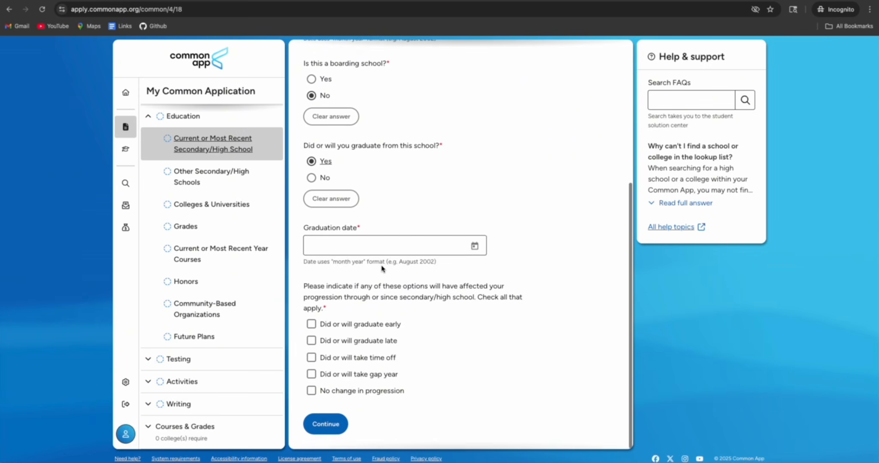
{"action": "scroll", "coordinate": [466, 249], "scroll_direction": "up", "scroll_amount": 2}
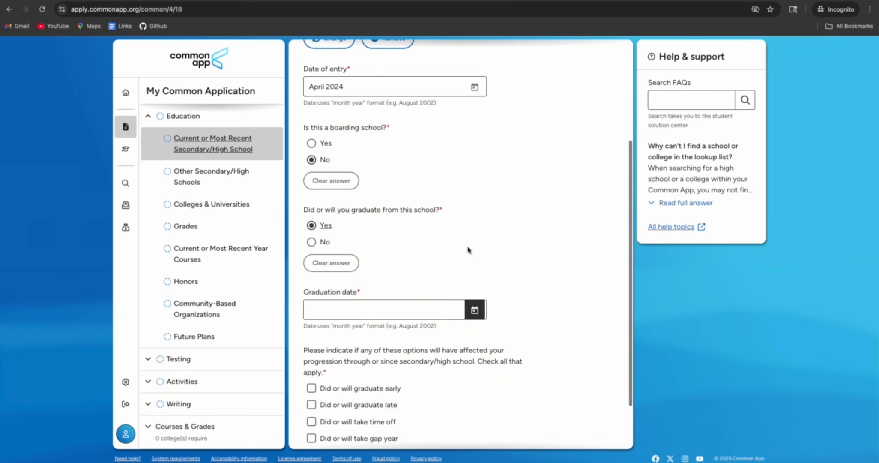
{"action": "scroll", "coordinate": [468, 249], "scroll_direction": "down", "scroll_amount": 1}
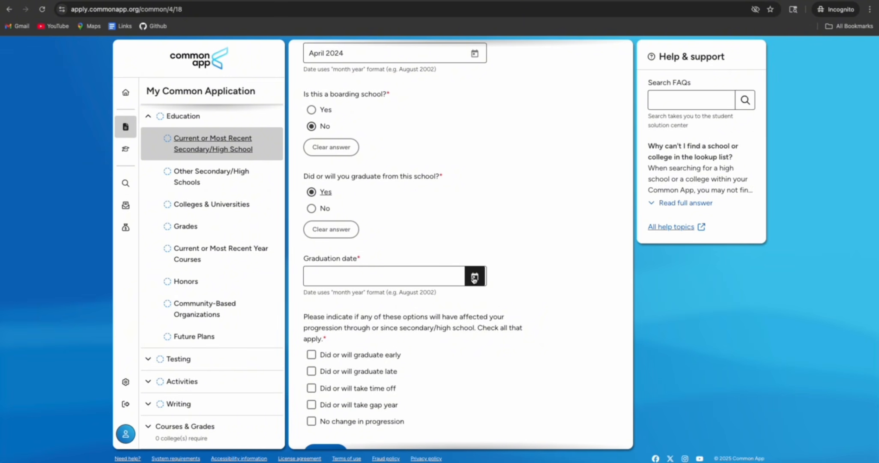
{"action": "scroll", "coordinate": [474, 279], "scroll_direction": "up", "scroll_amount": 2}
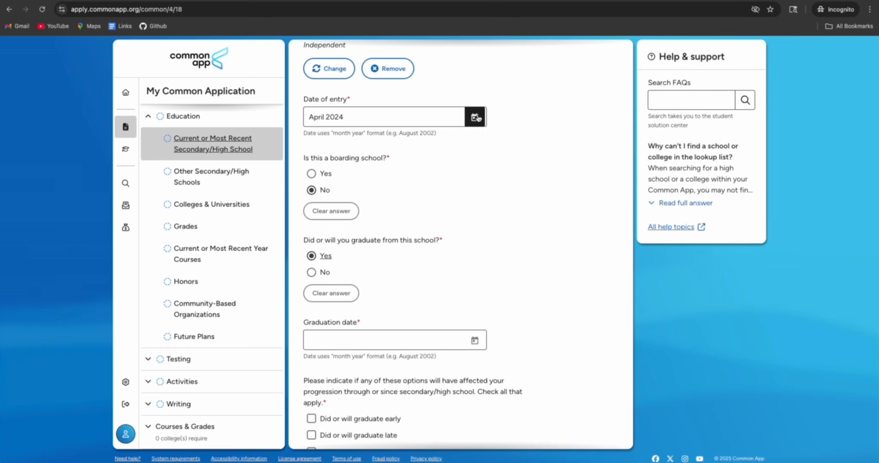
Correct the entry date to April 2023
{"action": "left_click", "coordinate": [480, 117]}
{"action": "left_click", "coordinate": [371, 266]}
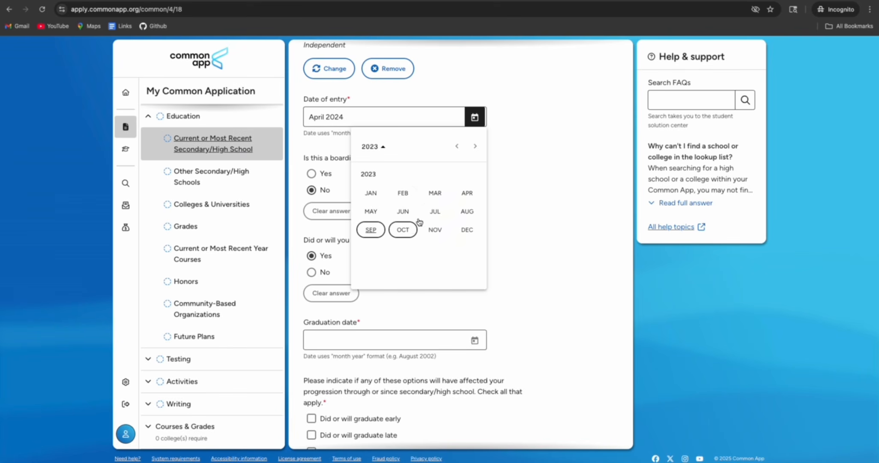
{"action": "left_click", "coordinate": [464, 194]}
{"action": "scroll", "coordinate": [418, 223], "scroll_direction": "down", "scroll_amount": 3}
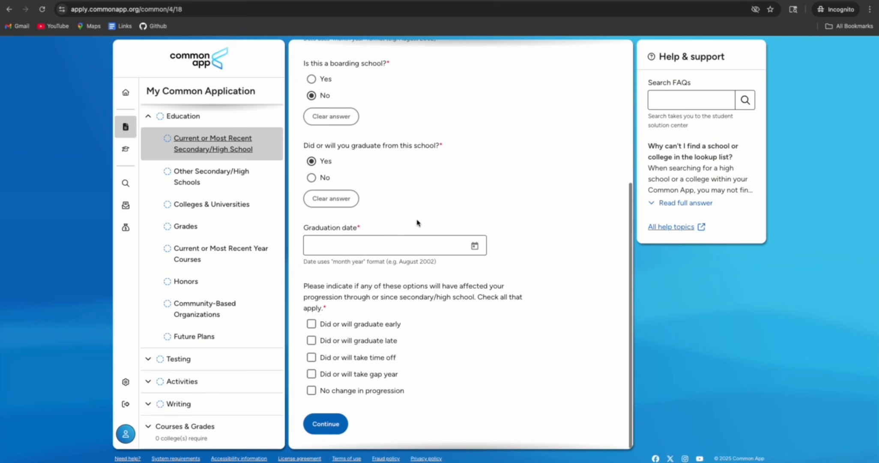
{"action": "scroll", "coordinate": [447, 243], "scroll_direction": "up", "scroll_amount": 3}
{"action": "scroll", "coordinate": [447, 239], "scroll_direction": "down", "scroll_amount": 2}
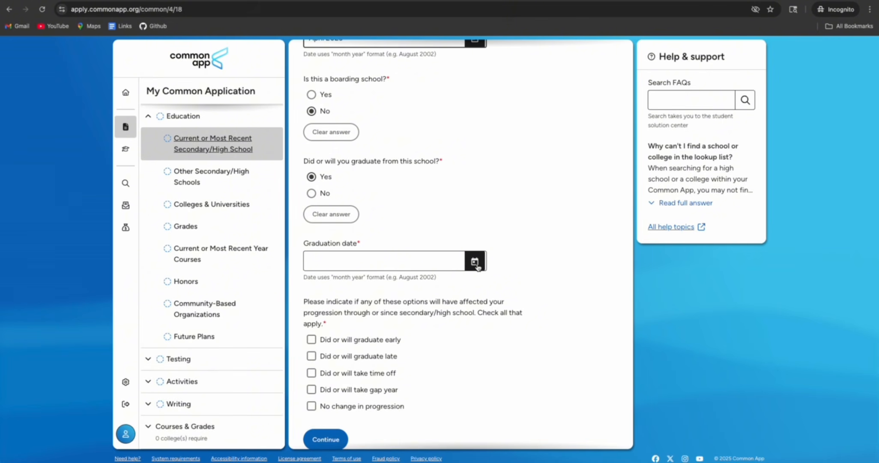
Set the graduation date to August 2025
{"action": "left_click", "coordinate": [475, 263]}
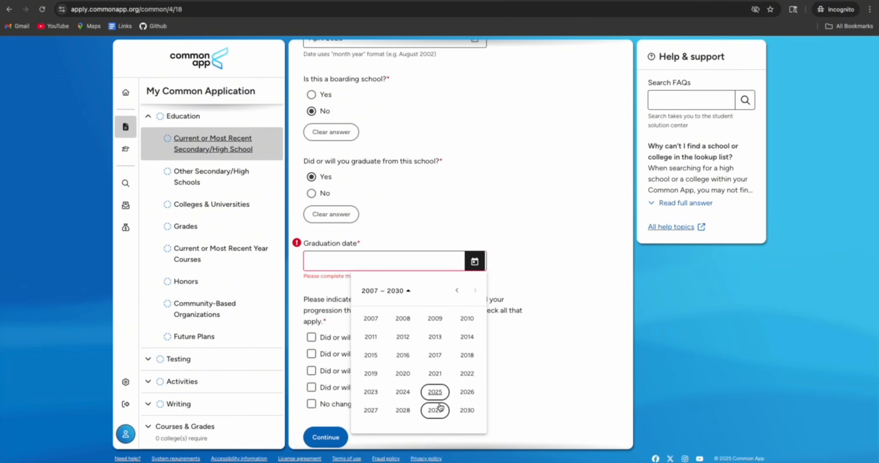
{"action": "left_click", "coordinate": [436, 392]}
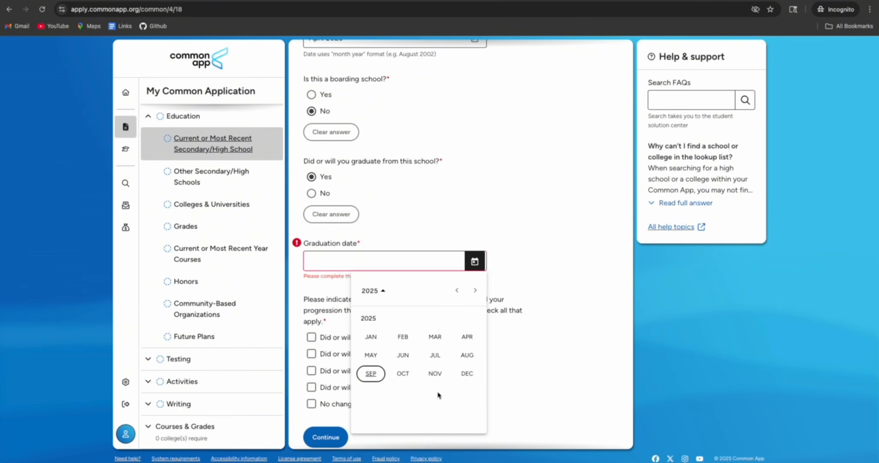
{"action": "left_click", "coordinate": [466, 354]}
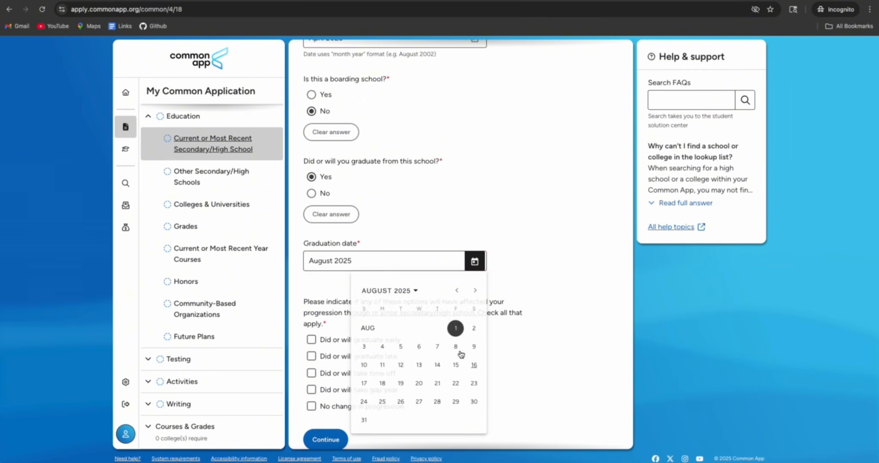
{"action": "scroll", "coordinate": [362, 297], "scroll_direction": "down", "scroll_amount": 1}
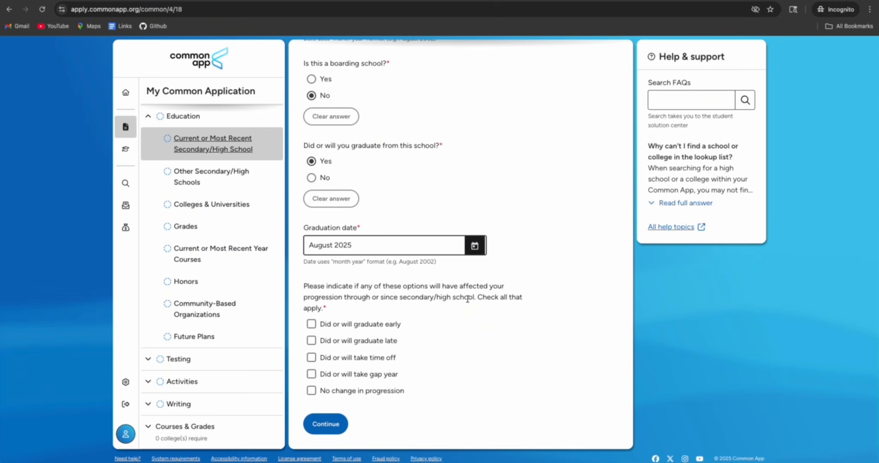
Check 'No change in progression' and save the current school answers
{"action": "left_click_drag", "start_coordinate": [304, 285], "coordinate": [329, 303]}
{"action": "left_click", "coordinate": [377, 305]}
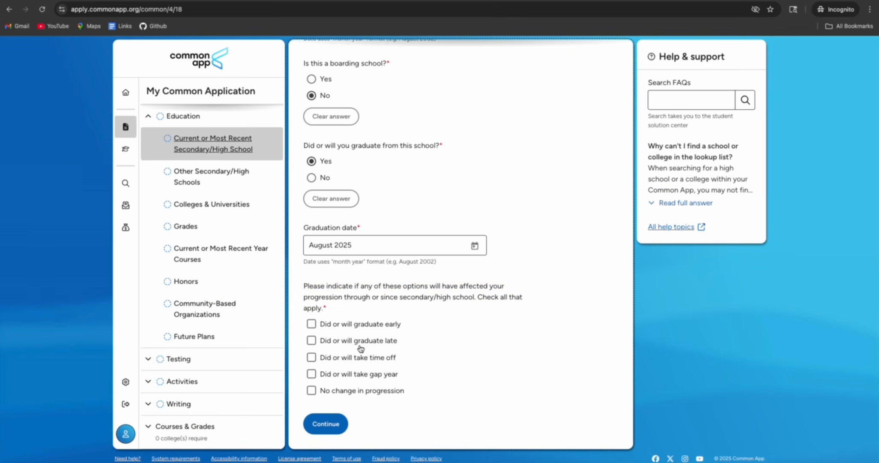
{"action": "left_click", "coordinate": [312, 390]}
{"action": "left_click", "coordinate": [322, 424]}
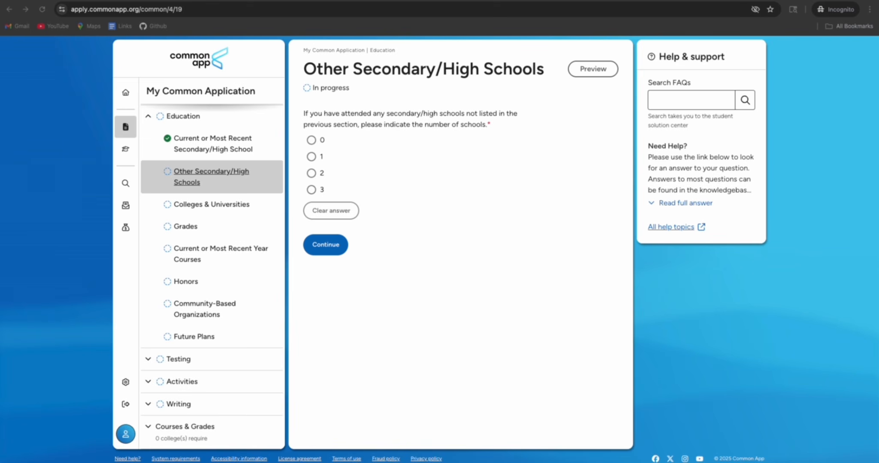
Give the second school attendance dates from January 2016 to March 2023
{"action": "scroll", "coordinate": [432, 168], "scroll_direction": "down", "scroll_amount": 2}
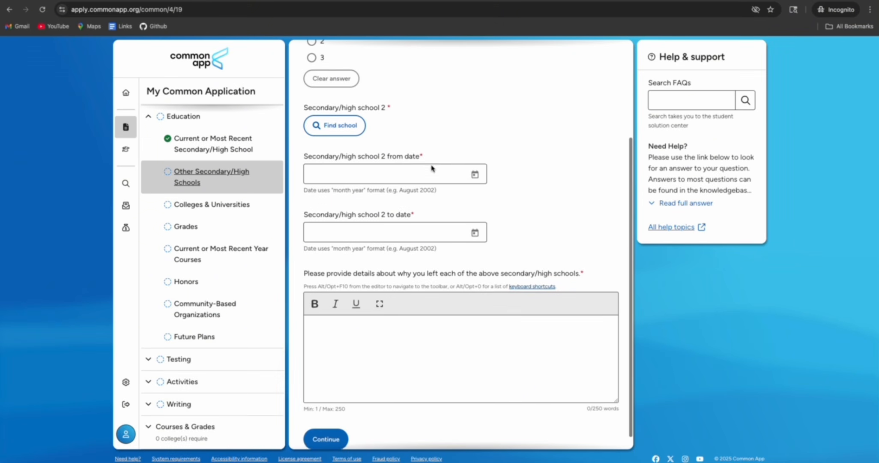
{"action": "left_click", "coordinate": [417, 172]}
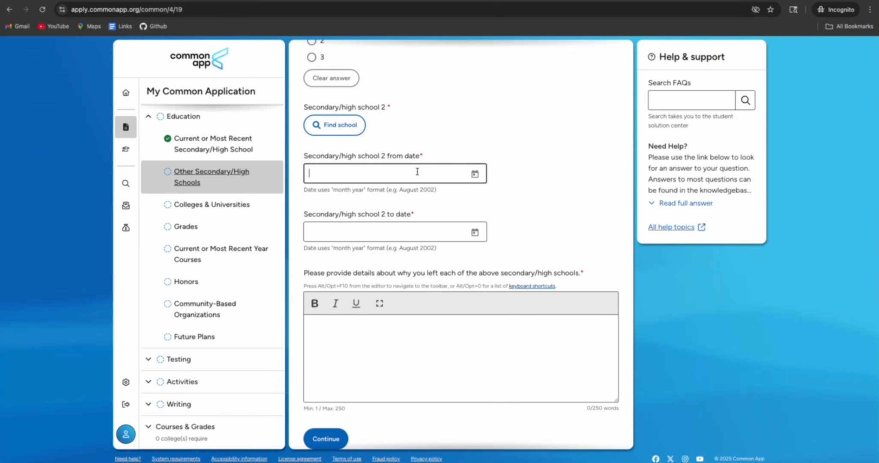
{"action": "left_click", "coordinate": [474, 174]}
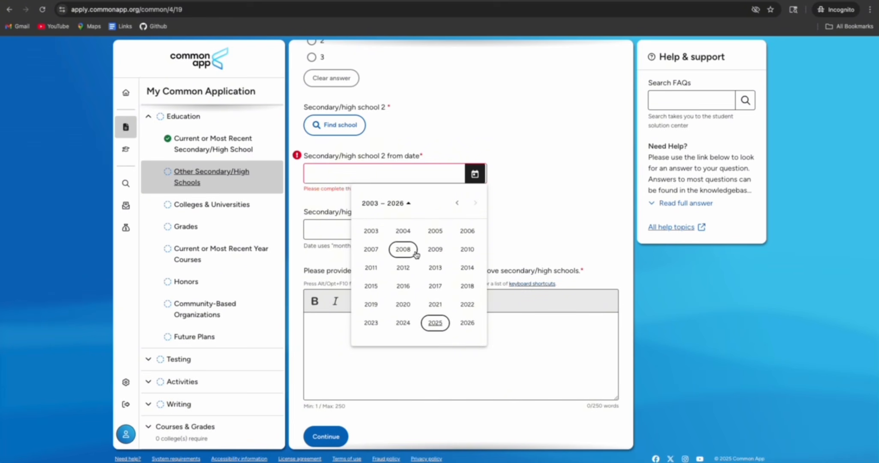
{"action": "left_click", "coordinate": [403, 286]}
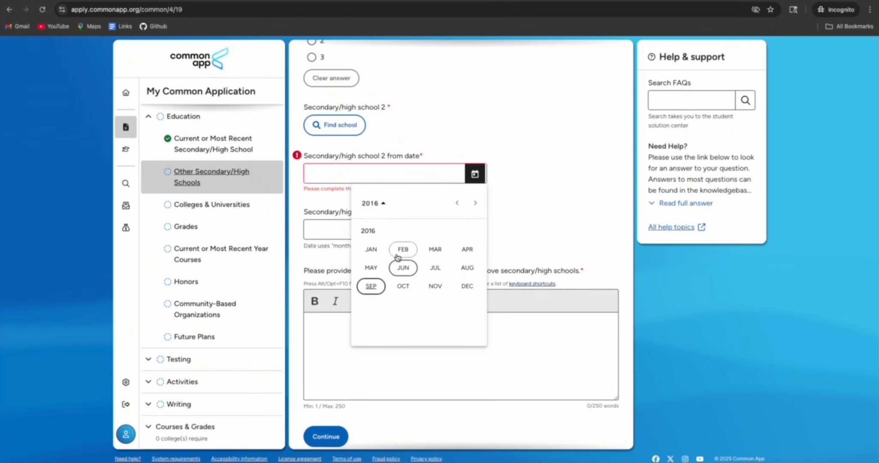
{"action": "left_click", "coordinate": [370, 250]}
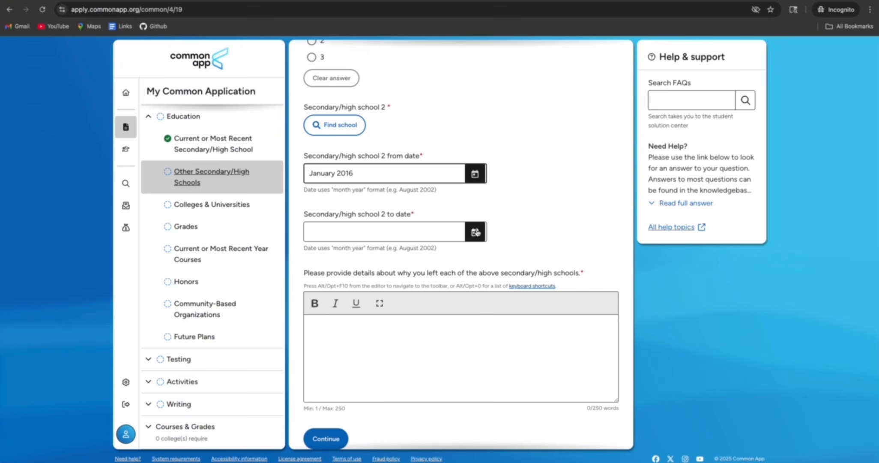
{"action": "left_click", "coordinate": [474, 231]}
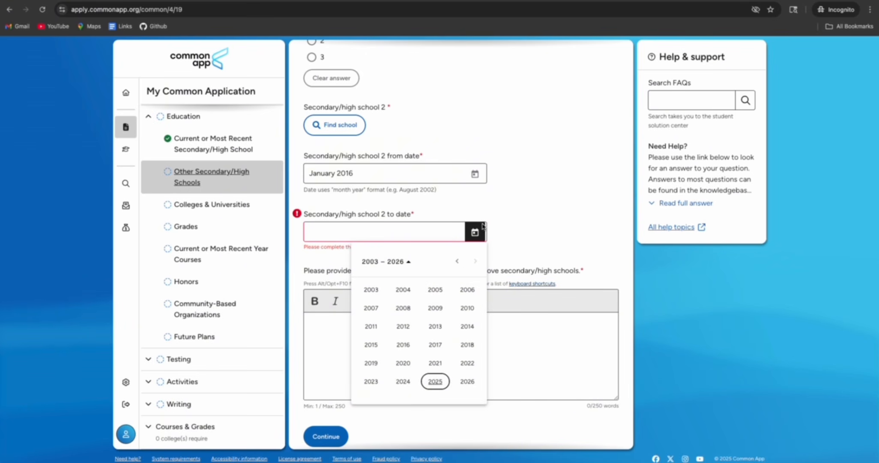
{"action": "left_click", "coordinate": [370, 382]}
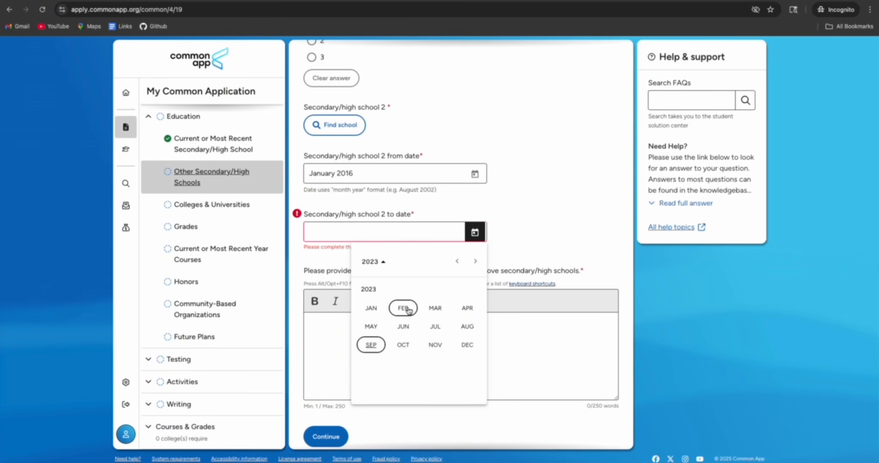
{"action": "left_click", "coordinate": [434, 308]}
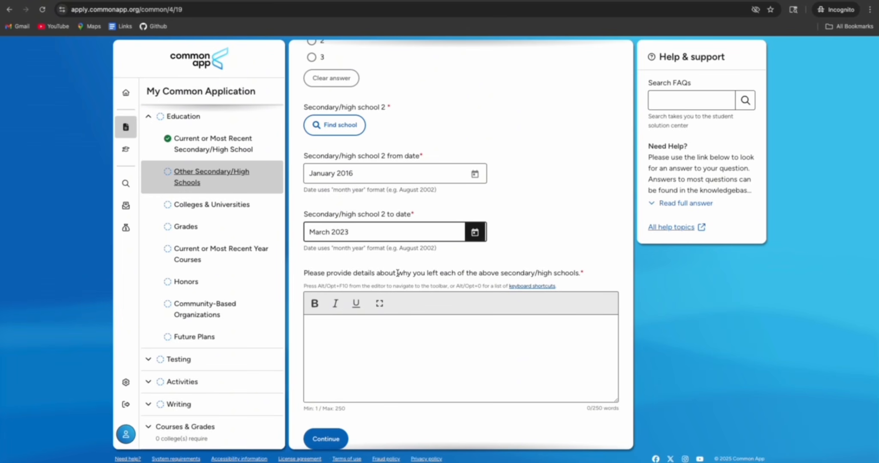
Explain leaving: the previous school only offered classes up to 10th grade
{"action": "left_click_drag", "start_coordinate": [464, 273], "coordinate": [586, 276]}
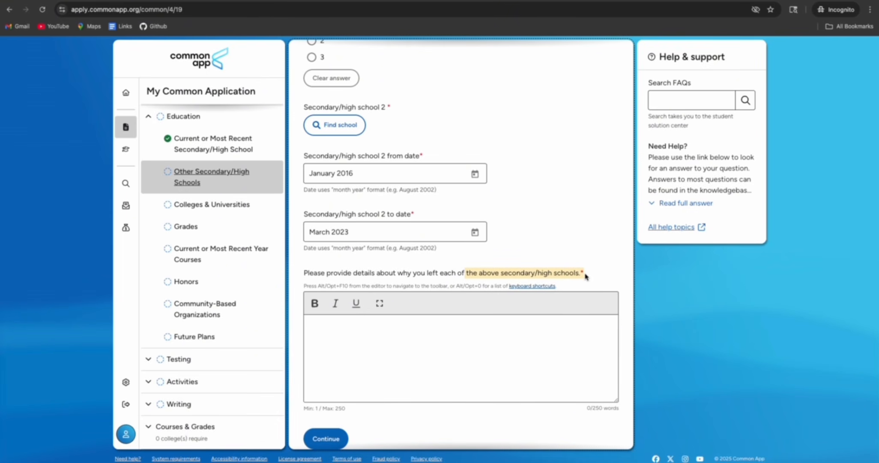
{"action": "left_click", "coordinate": [327, 330]}
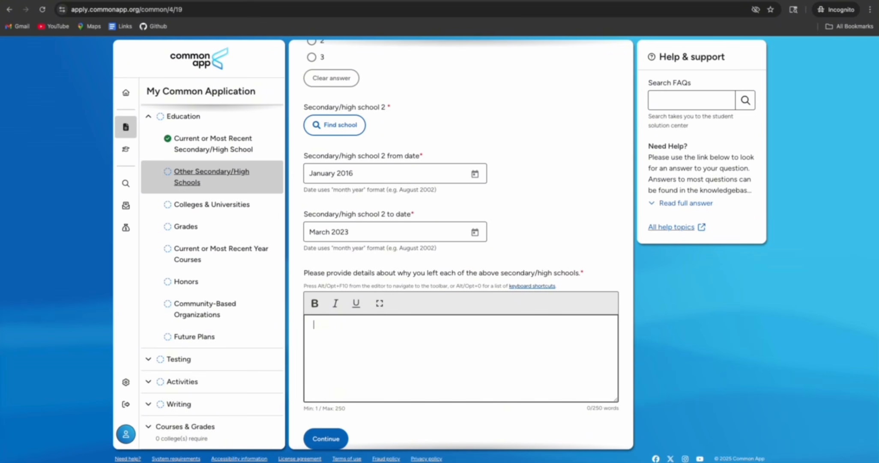
{"action": "key", "text": "super+Tab"}
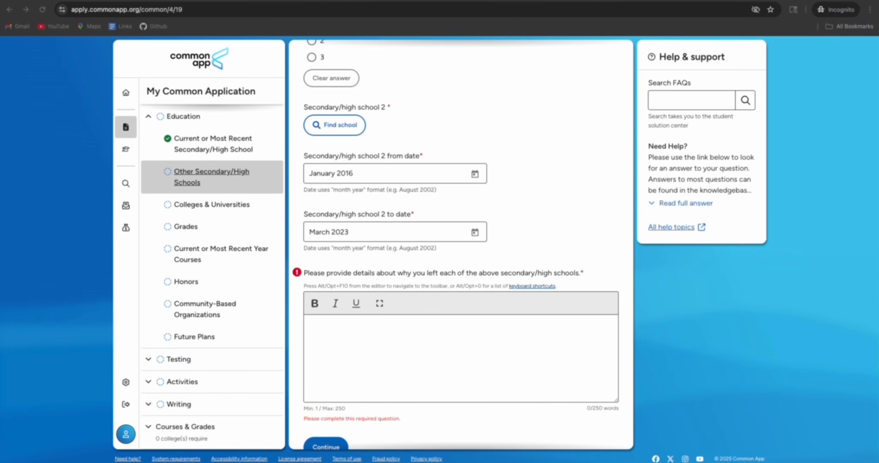
{"action": "type", "text": "Since "}
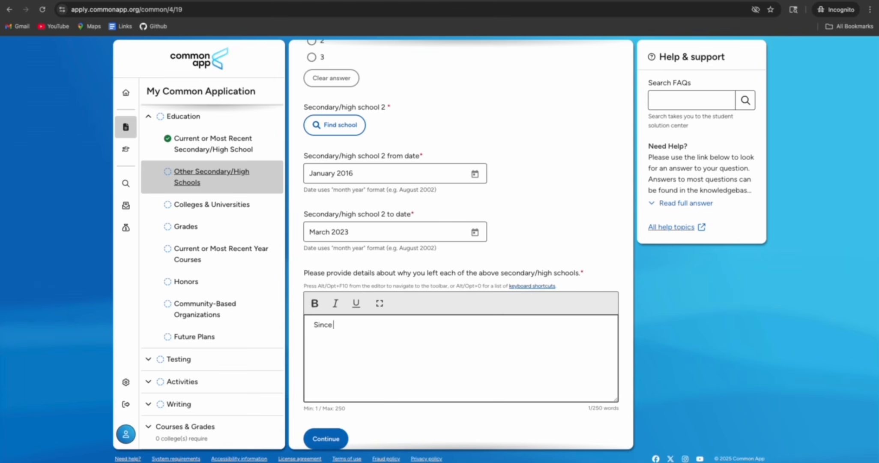
{"action": "type", "text": "my previous secondary school only offe"}
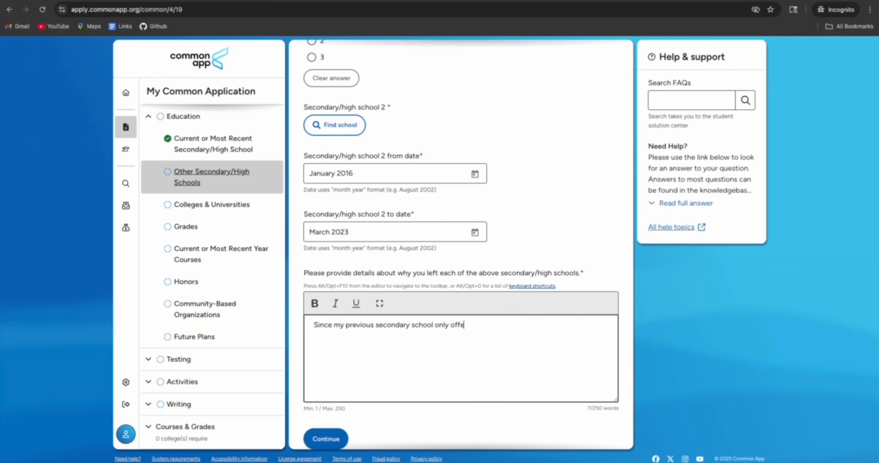
{"action": "type", "text": "red classes upto 10th gra"}
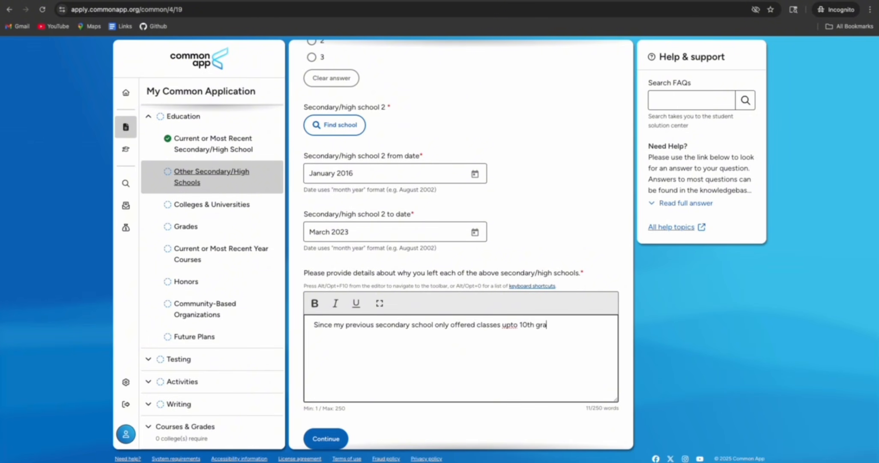
{"action": "type", "text": "de, I enrolled in a different"}
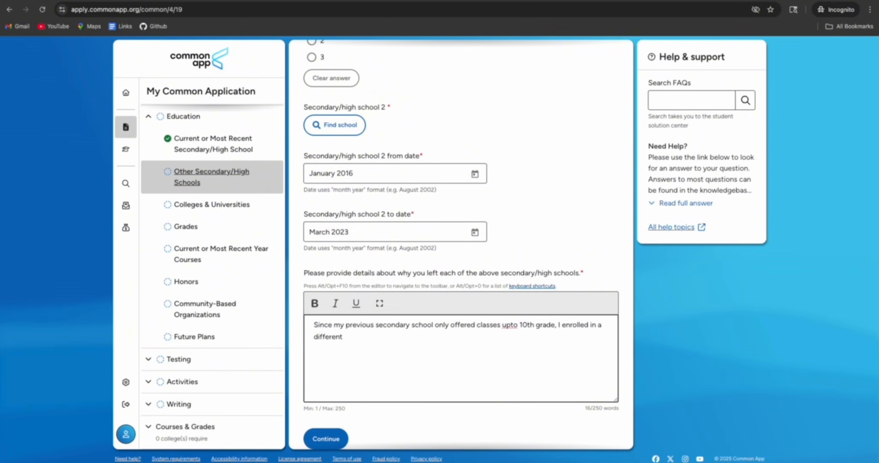
{"action": "type", "text": " institutions"}
{"action": "key", "text": "BackSpace"}
{"action": "type", "text": "to conitinue my studied"}
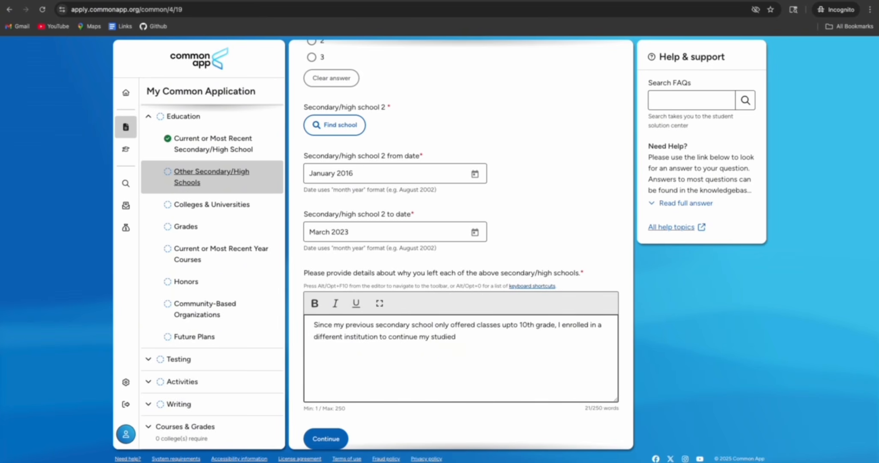
{"action": "key", "text": "BackSpace"}
{"action": "type", "text": "s in 11th and 12th grade"}
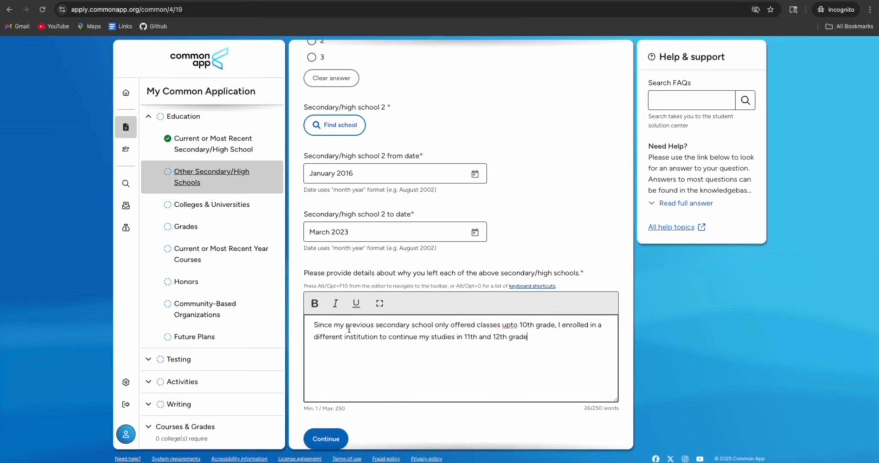
{"action": "left_click", "coordinate": [510, 326]}
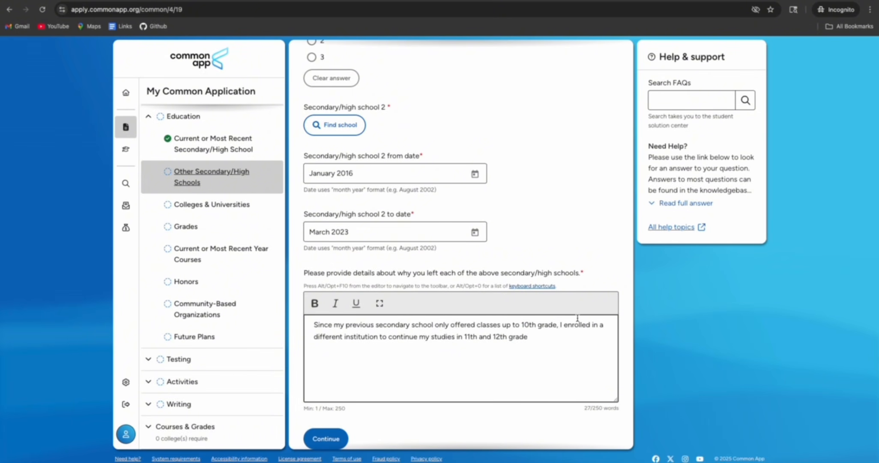
Save the second school's dates and return to the Other Secondary/High Schools page
{"action": "left_click", "coordinate": [326, 439]}
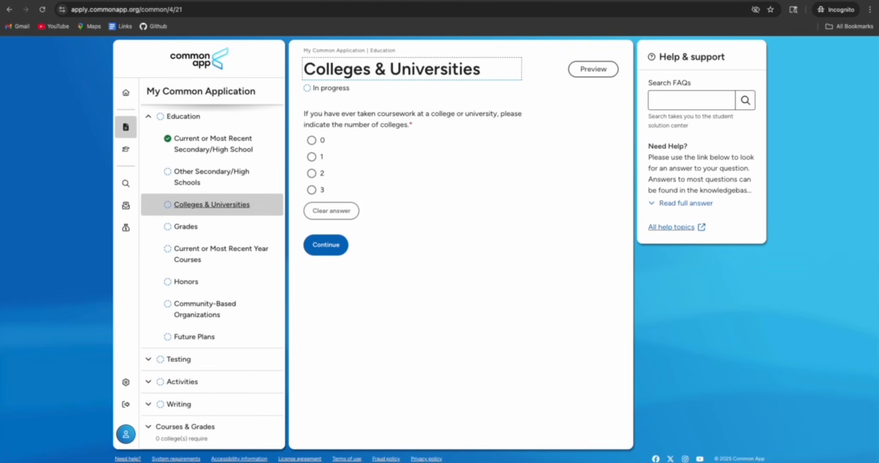
{"action": "left_click", "coordinate": [198, 178]}
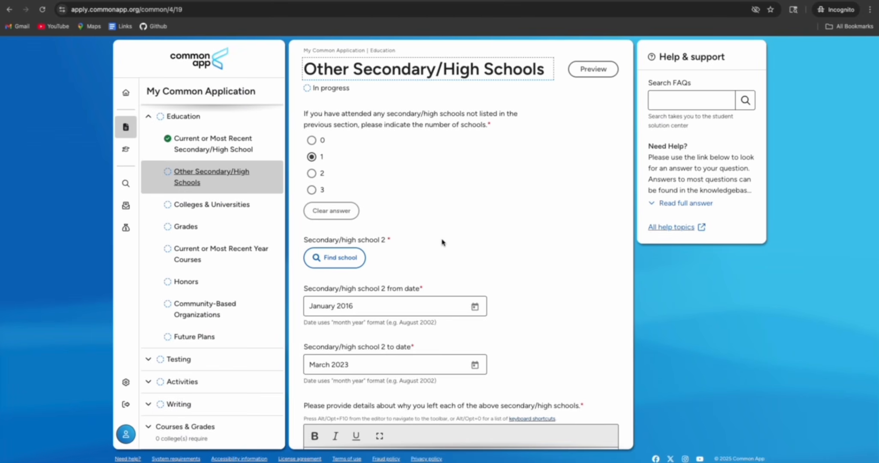
{"action": "scroll", "coordinate": [442, 242], "scroll_direction": "down", "scroll_amount": 3}
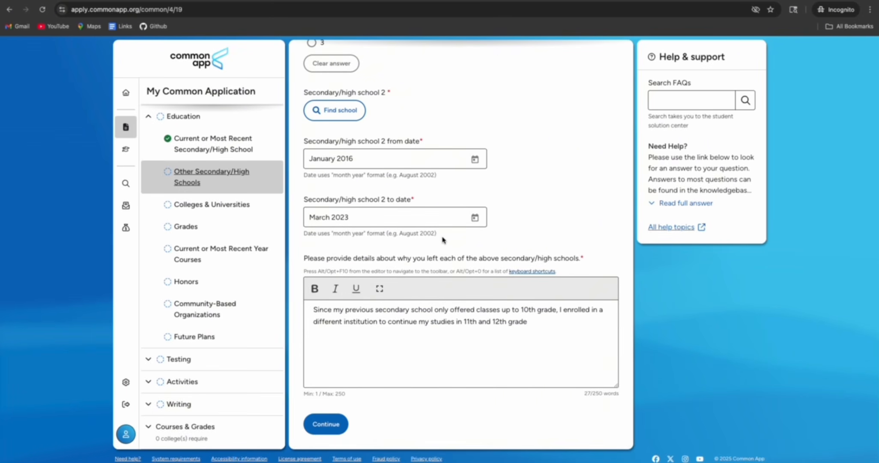
{"action": "scroll", "coordinate": [442, 241], "scroll_direction": "up", "scroll_amount": 3}
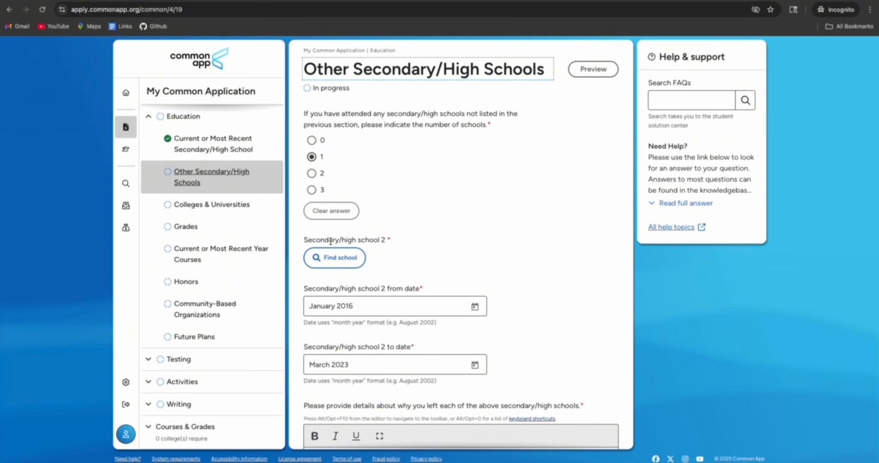
{"action": "left_click_drag", "start_coordinate": [305, 240], "coordinate": [379, 238]}
Look up school 2 by country Nepal and choose 'I don't see my high school in this list'
{"action": "left_click", "coordinate": [336, 257]}
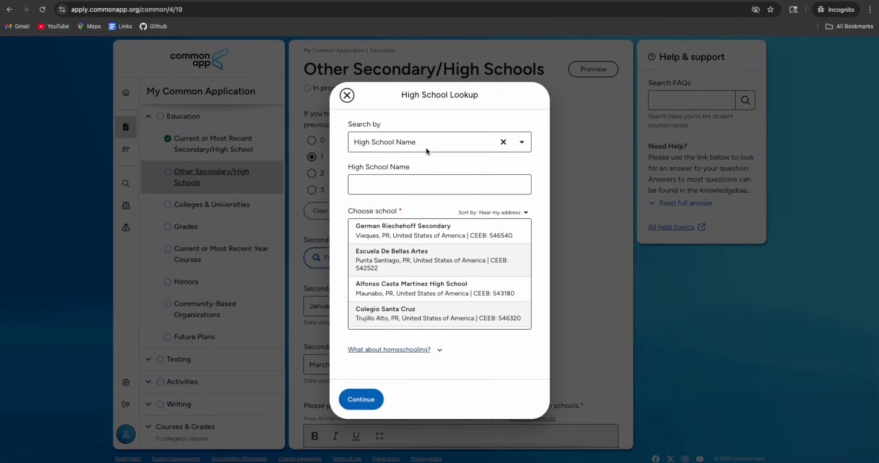
{"action": "left_click", "coordinate": [428, 145]}
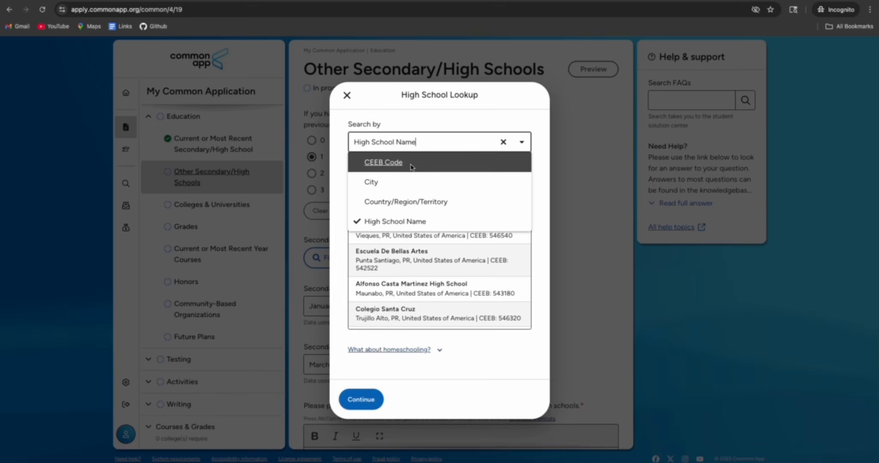
{"action": "left_click", "coordinate": [400, 205]}
{"action": "type", "text": "Nepal"}
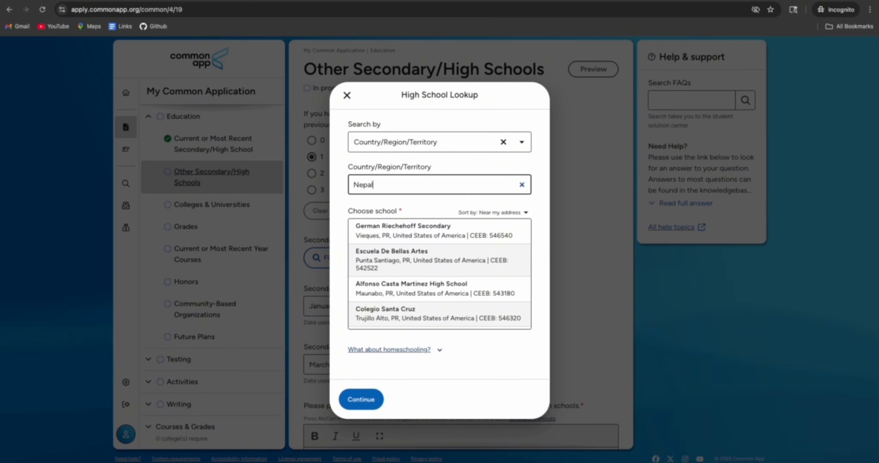
{"action": "scroll", "coordinate": [406, 265], "scroll_direction": "down", "scroll_amount": 10}
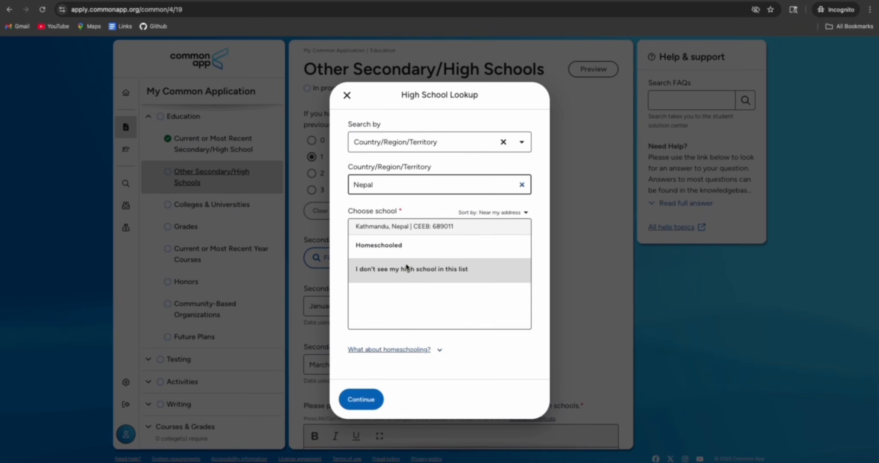
{"action": "left_click", "coordinate": [407, 296]}
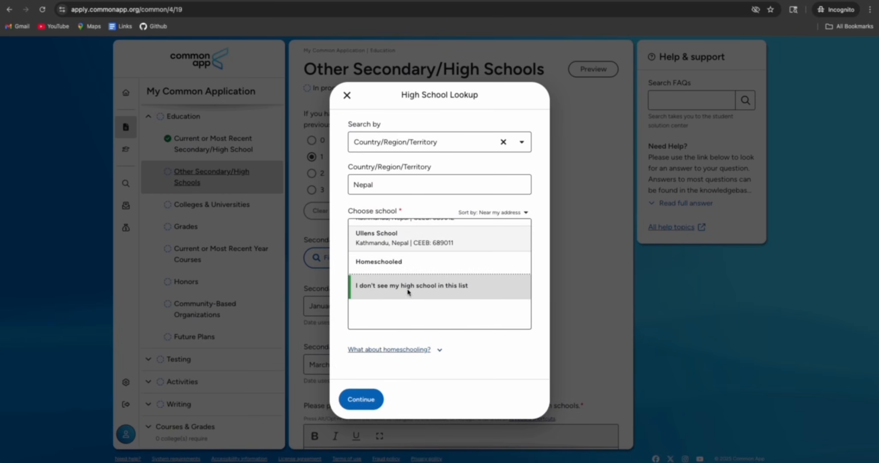
{"action": "left_click", "coordinate": [361, 398]}
Enter school name Bal ekta, country Nepal, and school type Independent
{"action": "left_click", "coordinate": [399, 138]}
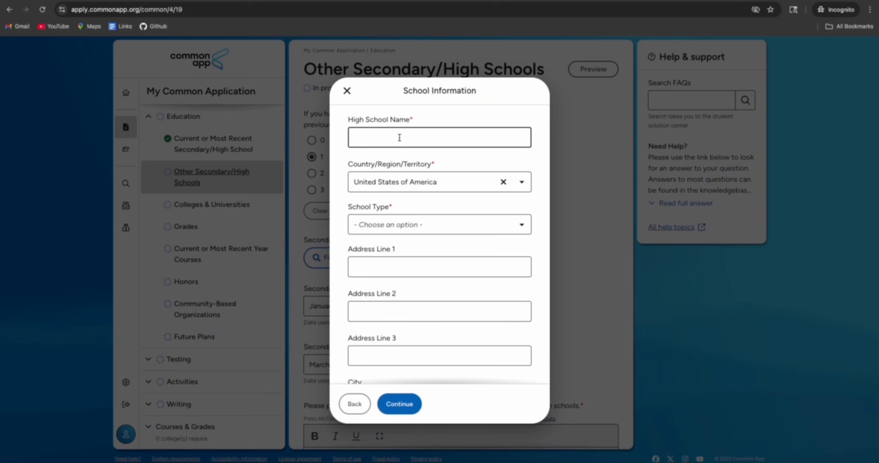
{"action": "type", "text": "Bal ekta"}
{"action": "left_click", "coordinate": [431, 181]}
{"action": "type", "text": "Nepa"}
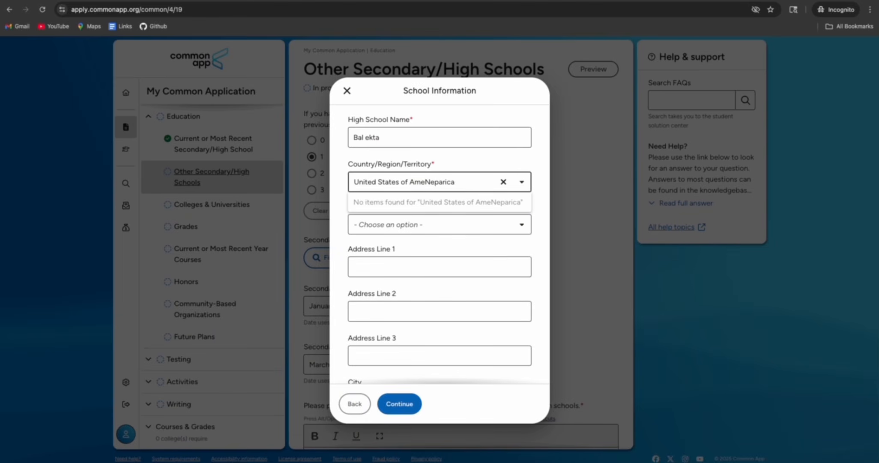
{"action": "left_click", "coordinate": [503, 182]}
{"action": "type", "text": "nepal"}
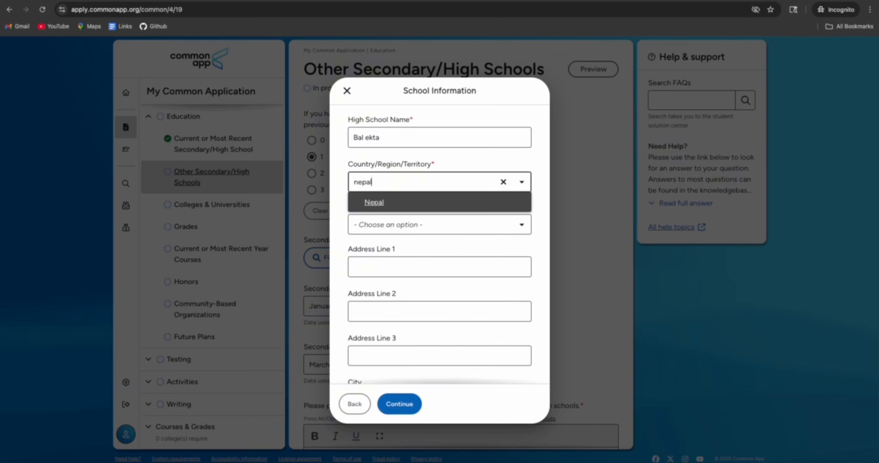
{"action": "left_click", "coordinate": [388, 200]}
{"action": "left_click", "coordinate": [408, 228]}
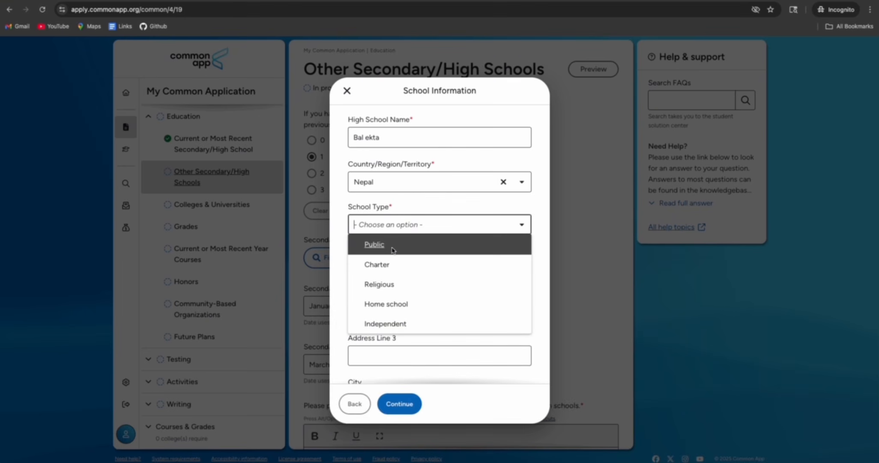
{"action": "left_click", "coordinate": [387, 322]}
{"action": "key", "text": "Tab"}
{"action": "left_click", "coordinate": [376, 308]}
{"action": "scroll", "coordinate": [377, 295], "scroll_direction": "down", "scroll_amount": 3}
{"action": "left_click", "coordinate": [376, 290]}
{"action": "scroll", "coordinate": [392, 317], "scroll_direction": "down", "scroll_amount": 1}
{"action": "left_click", "coordinate": [399, 402]}
{"action": "scroll", "coordinate": [511, 299], "scroll_direction": "down", "scroll_amount": 4}
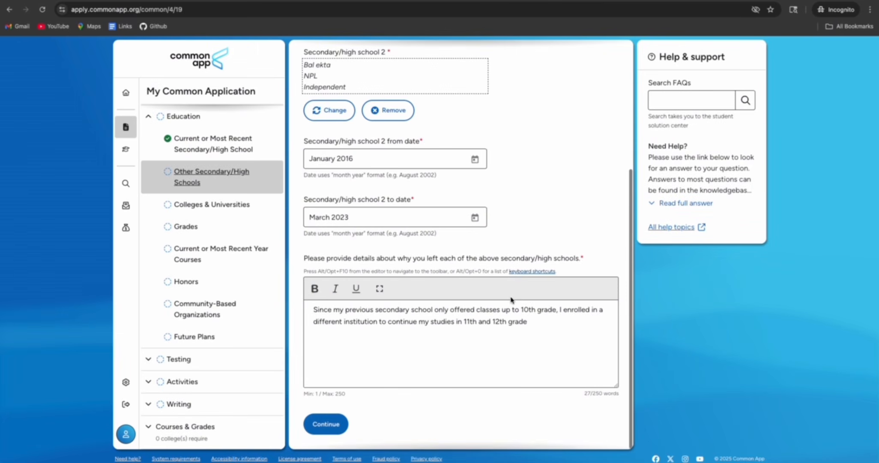
{"action": "left_click", "coordinate": [325, 424]}
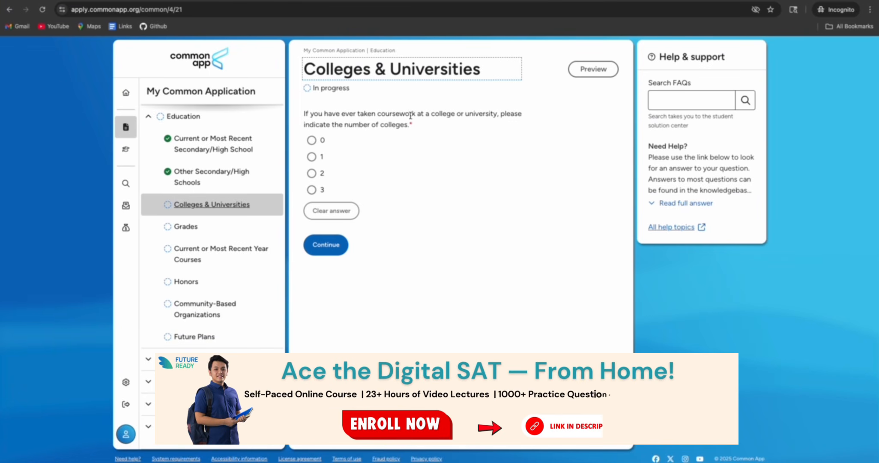
Answer 0 colleges attended and enter a graduating class size of 150
{"action": "left_click", "coordinate": [322, 140]}
{"action": "left_click", "coordinate": [325, 244]}
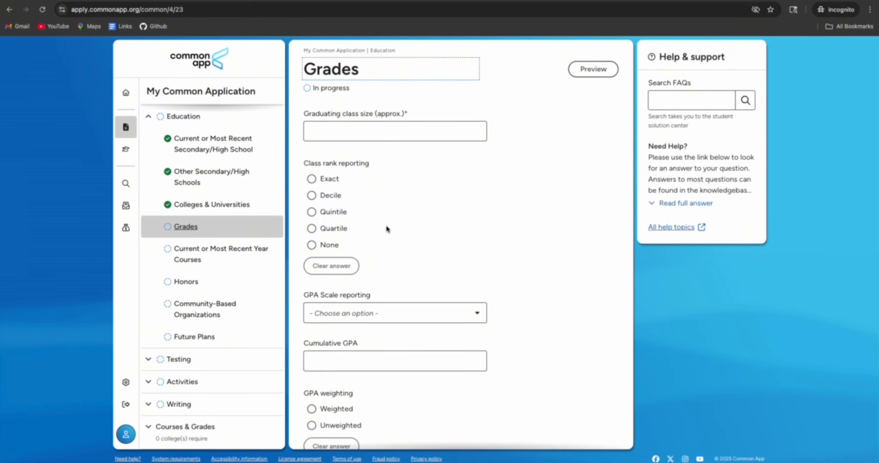
{"action": "left_click", "coordinate": [343, 134]}
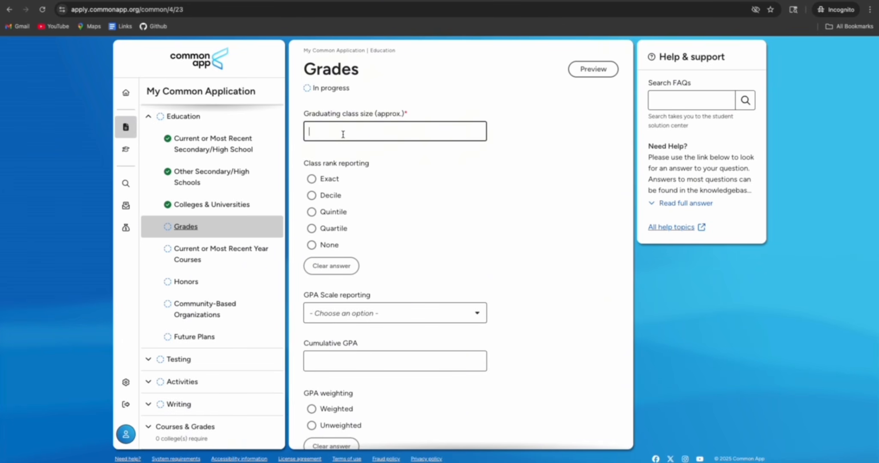
{"action": "type", "text": "50"}
{"action": "left_click", "coordinate": [358, 146]}
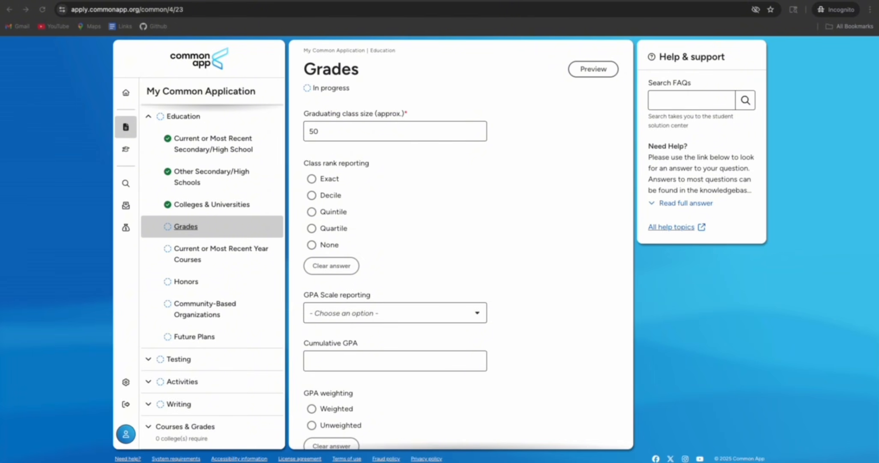
{"action": "left_click", "coordinate": [337, 129]}
{"action": "type", "text": "1"}
{"action": "left_click", "coordinate": [339, 164]}
Report class rank as Exact with a rank of 5
{"action": "left_click", "coordinate": [313, 183]}
{"action": "left_click", "coordinate": [334, 314]}
{"action": "type", "text": "5"}
{"action": "left_click", "coordinate": [514, 285]}
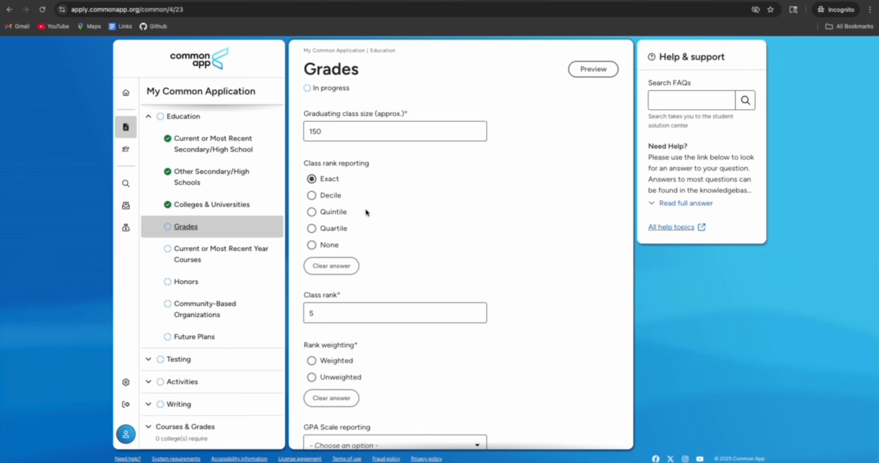
Report class rank by Decile as Top 10%
{"action": "left_click", "coordinate": [313, 196]}
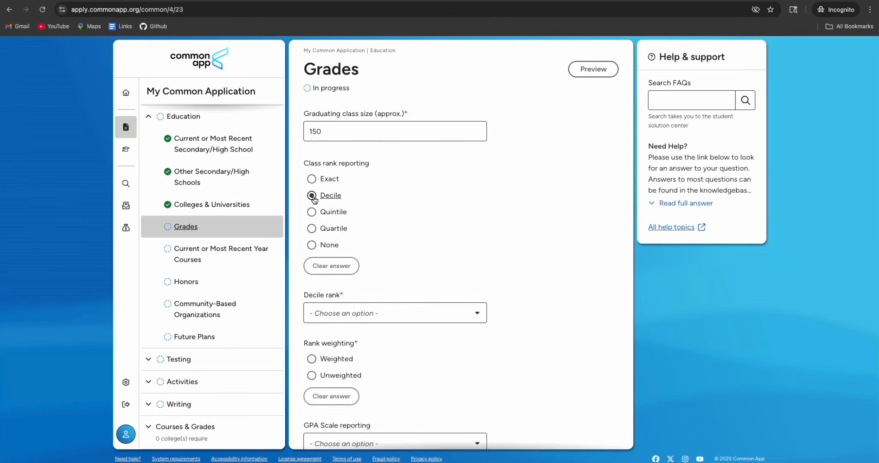
{"action": "left_click", "coordinate": [422, 317]}
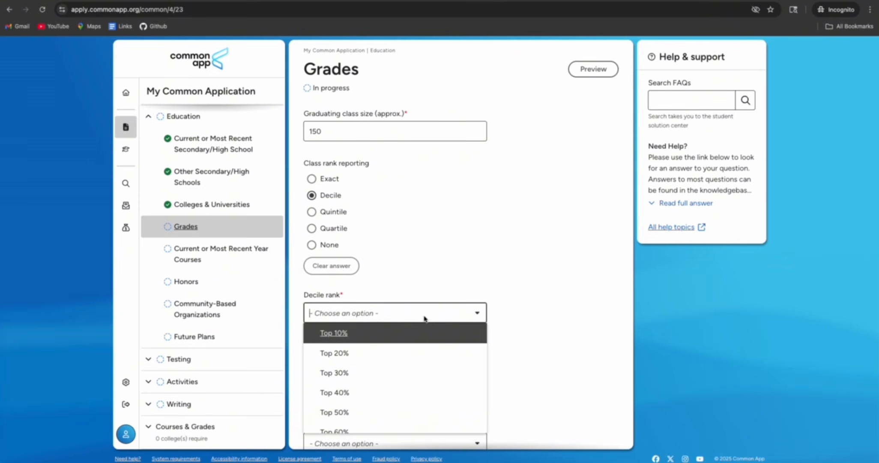
{"action": "left_click", "coordinate": [378, 338]}
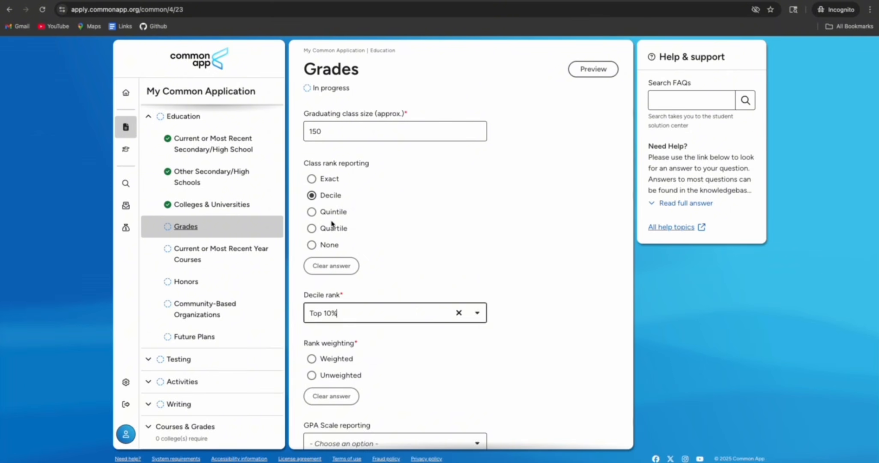
{"action": "left_click", "coordinate": [311, 212]}
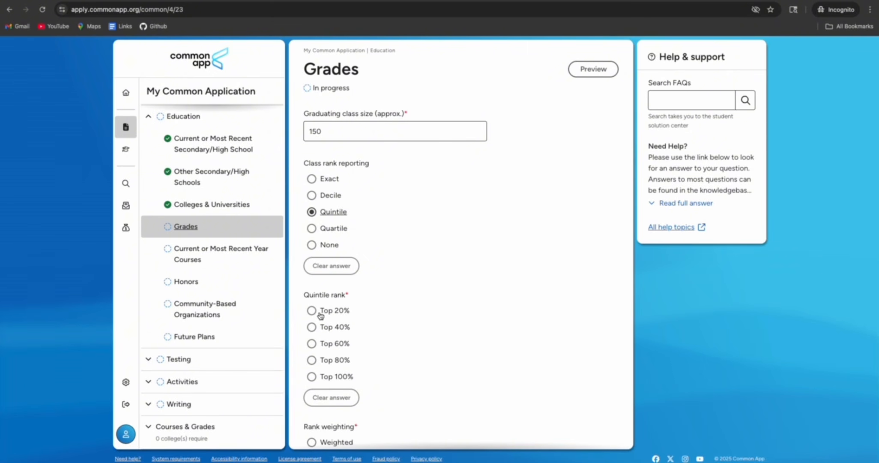
{"action": "left_click", "coordinate": [311, 228]}
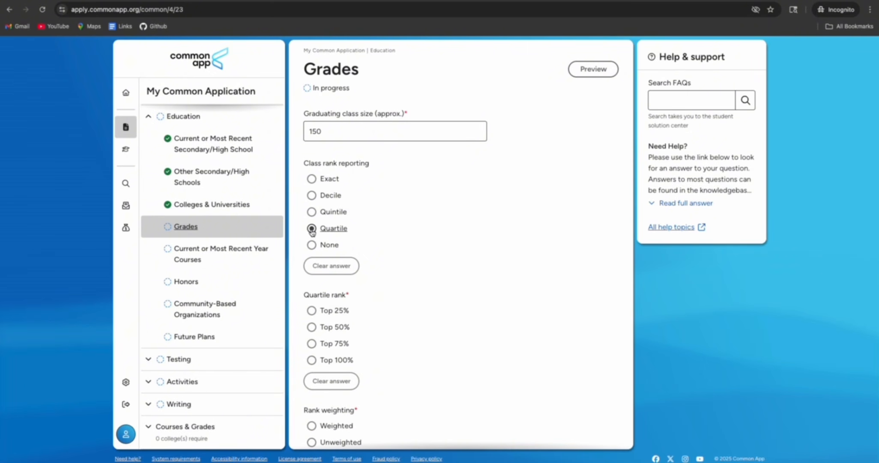
{"action": "left_click", "coordinate": [311, 245]}
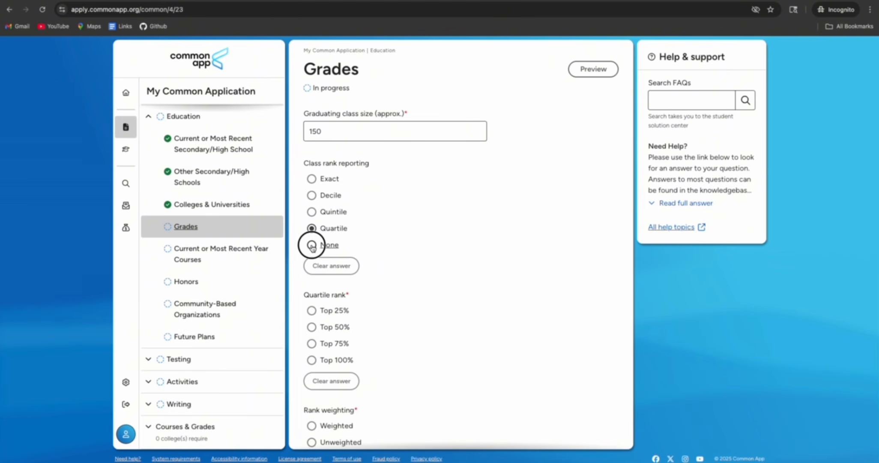
{"action": "left_click", "coordinate": [312, 179]}
{"action": "left_click", "coordinate": [311, 195]}
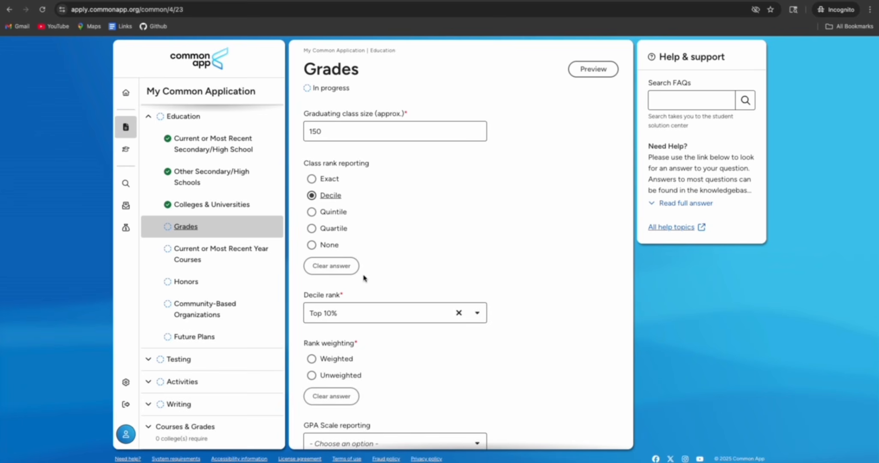
Set rank weighting to Unweighted
{"action": "scroll", "coordinate": [472, 290], "scroll_direction": "down", "scroll_amount": 2}
{"action": "scroll", "coordinate": [467, 291], "scroll_direction": "down", "scroll_amount": 1}
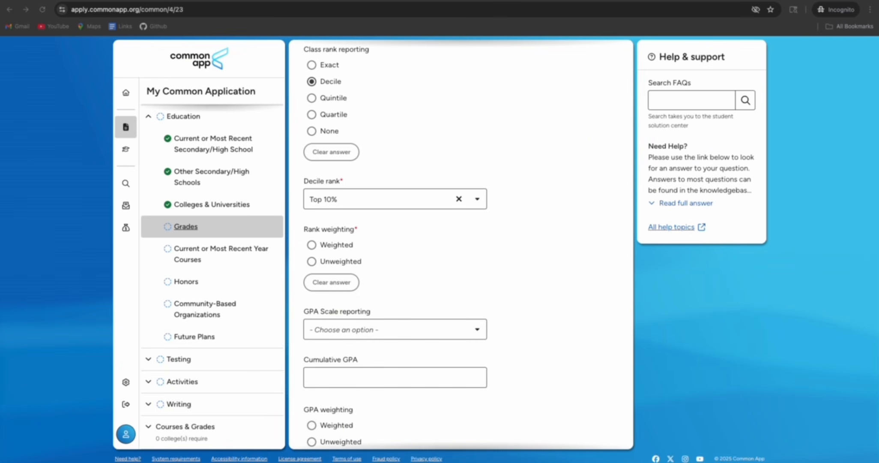
{"action": "left_click", "coordinate": [312, 261]}
{"action": "scroll", "coordinate": [397, 252], "scroll_direction": "down", "scroll_amount": 2}
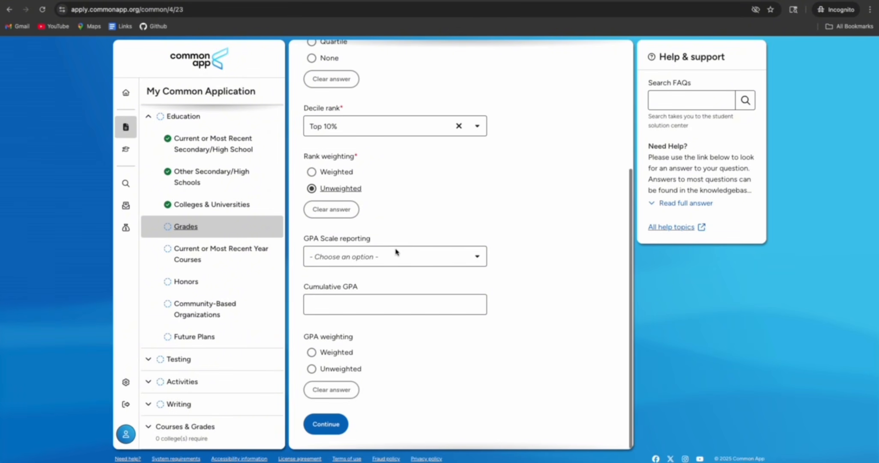
{"action": "left_click", "coordinate": [448, 260]}
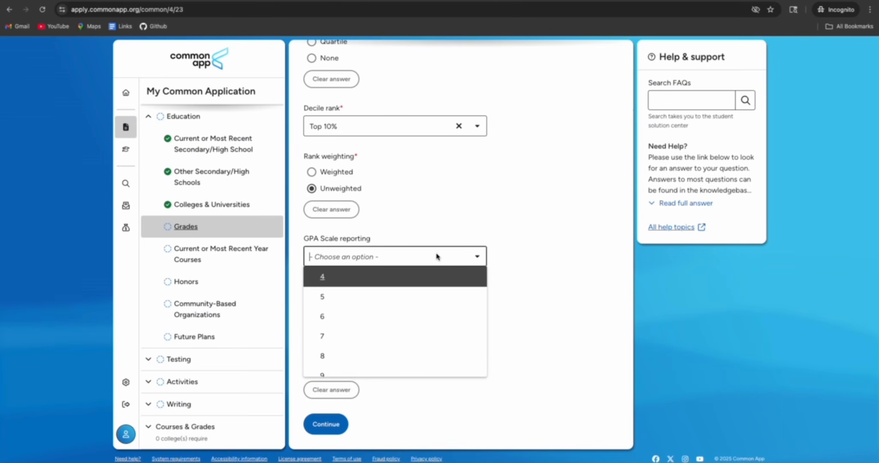
Report a GPA scale of 4 and cumulative GPA of 3.38, then save Grades
{"action": "left_click", "coordinate": [349, 283]}
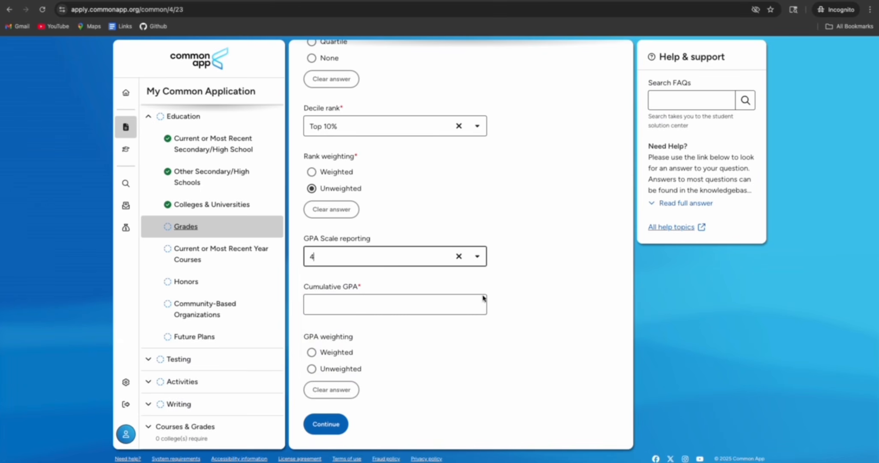
{"action": "left_click", "coordinate": [351, 306]}
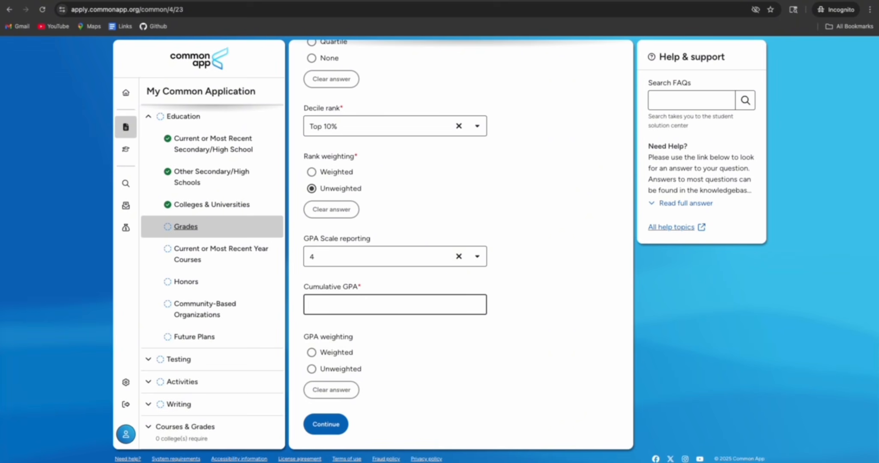
{"action": "key", "text": "super+Tab"}
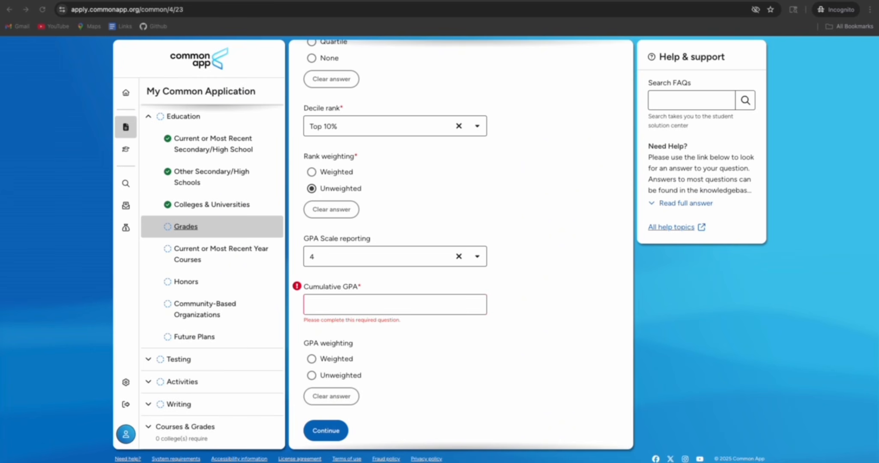
{"action": "left_click", "coordinate": [395, 304]}
{"action": "type", "text": "3.38"}
{"action": "left_click", "coordinate": [573, 304]}
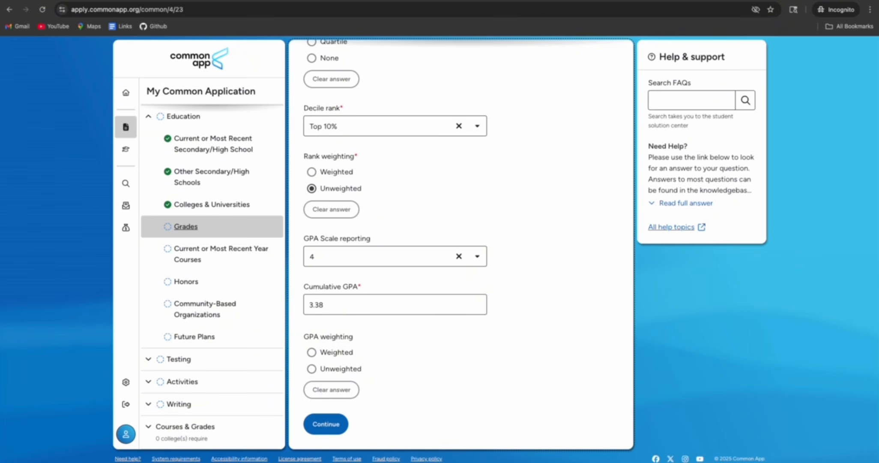
{"action": "key", "text": "super+Tab"}
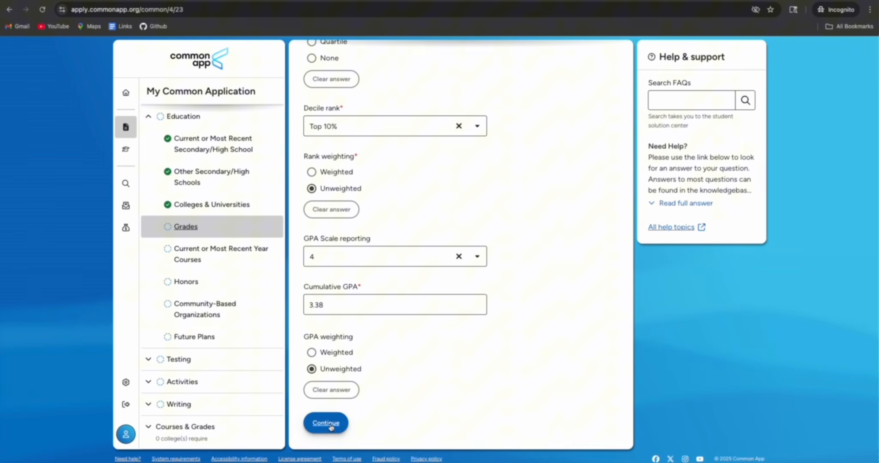
{"action": "left_click", "coordinate": [330, 424]}
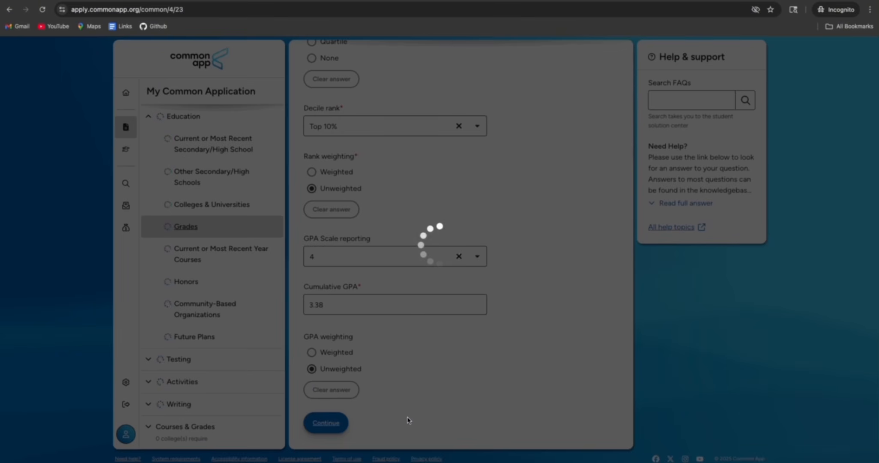
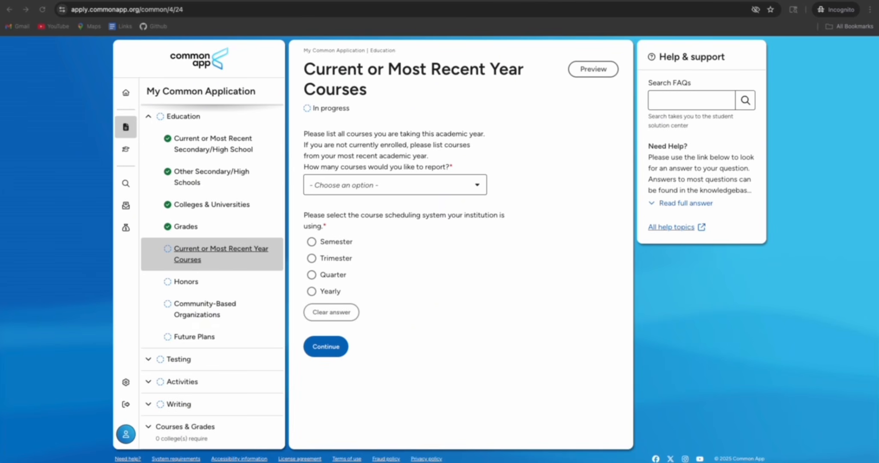
Report 12 current-year courses on a Yearly scheduling system
{"action": "left_click", "coordinate": [374, 185]}
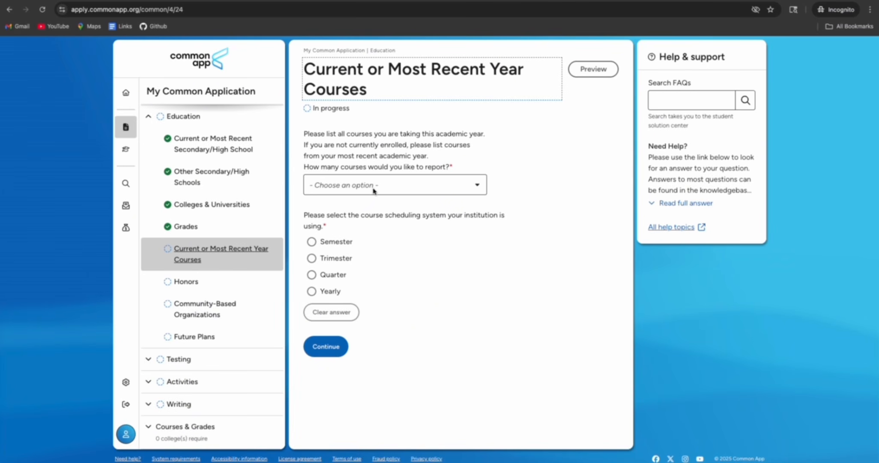
{"action": "left_click", "coordinate": [374, 186]}
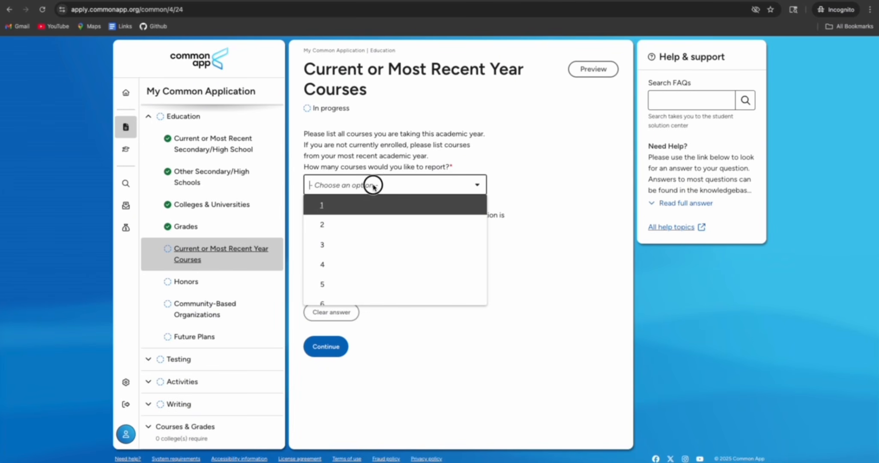
{"action": "left_click", "coordinate": [526, 259]}
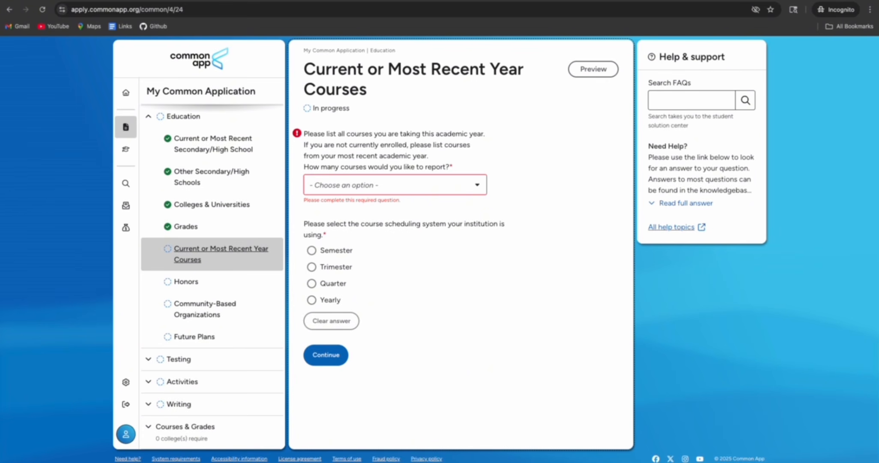
{"action": "left_click", "coordinate": [427, 184]}
{"action": "scroll", "coordinate": [386, 260], "scroll_direction": "down", "scroll_amount": 5}
{"action": "left_click", "coordinate": [370, 257]}
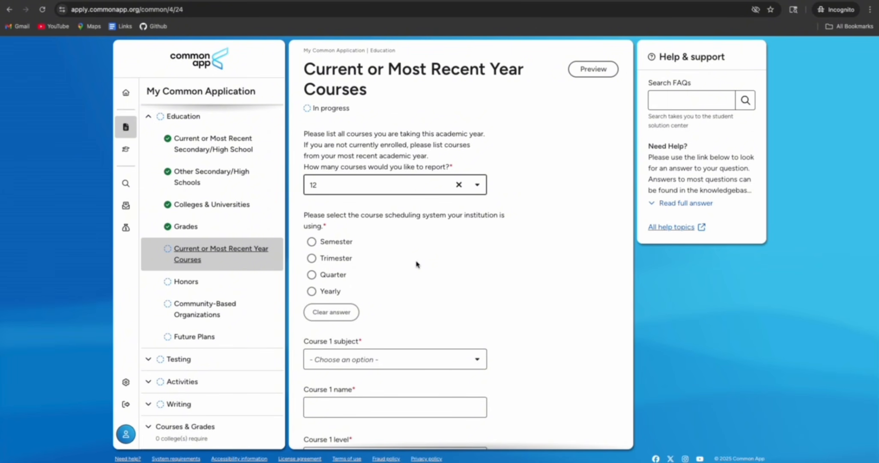
{"action": "left_click", "coordinate": [314, 292]}
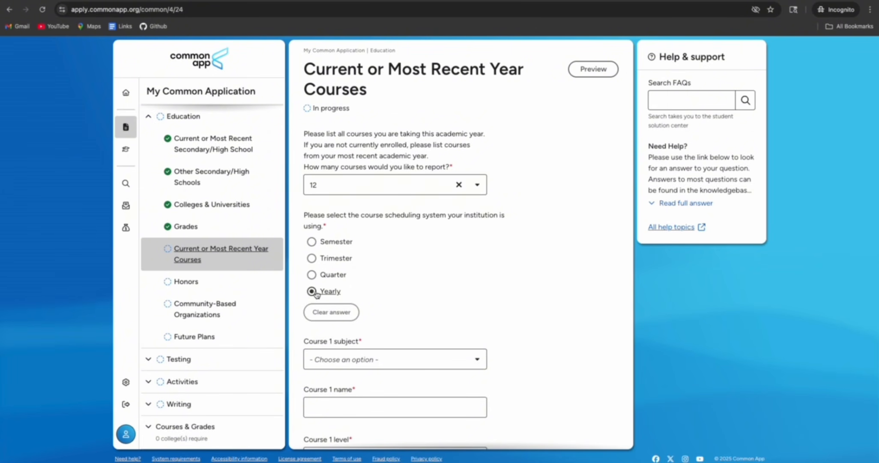
{"action": "scroll", "coordinate": [359, 295], "scroll_direction": "down", "scroll_amount": 3}
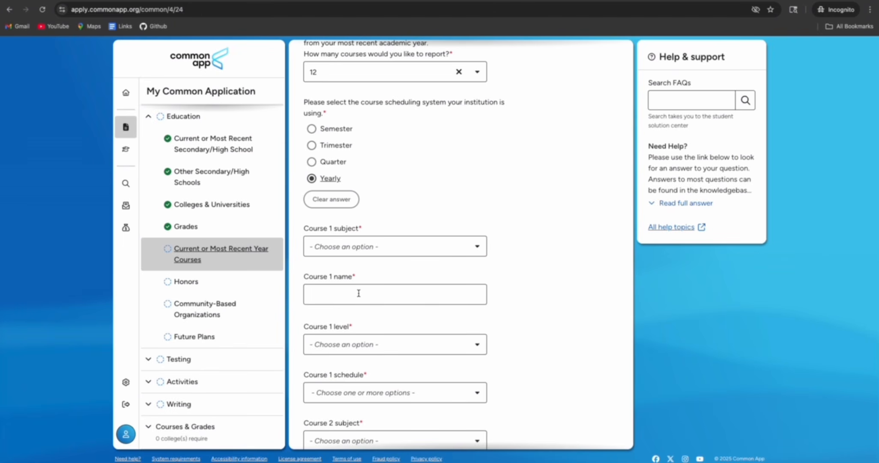
Make Course 1 an Other/Elective subject named 'Com. Nepali'
{"action": "left_click", "coordinate": [387, 250]}
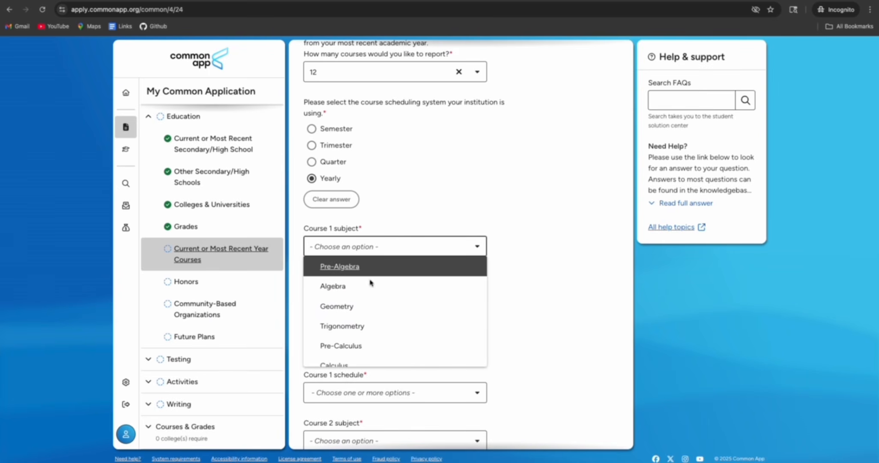
{"action": "scroll", "coordinate": [368, 303], "scroll_direction": "down", "scroll_amount": 5}
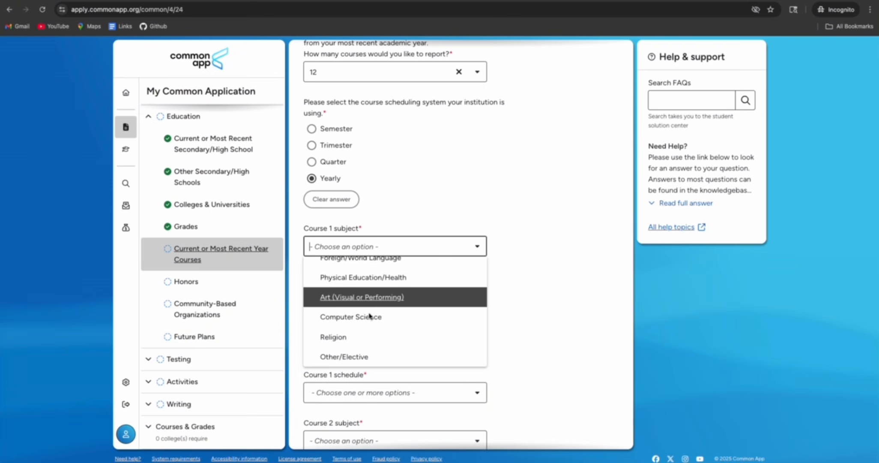
{"action": "left_click", "coordinate": [377, 357]}
{"action": "left_click", "coordinate": [362, 296]}
{"action": "type", "text": "C"}
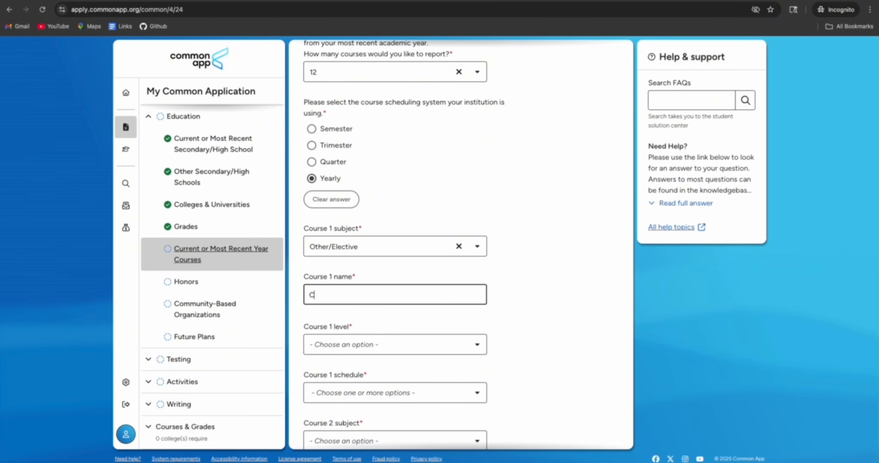
{"action": "type", "text": "om. Nepali"}
{"action": "scroll", "coordinate": [476, 311], "scroll_direction": "down", "scroll_amount": 1}
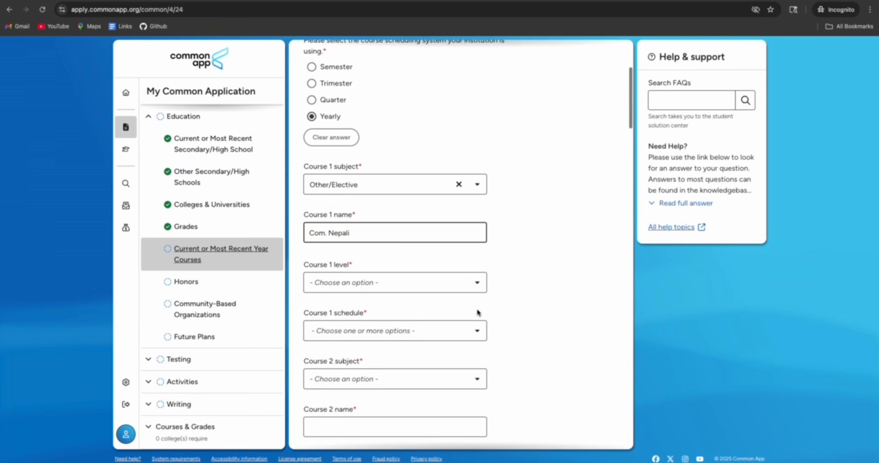
Set Course 1 level to Regular/Standard and schedule to Full Year
{"action": "left_click", "coordinate": [408, 286]}
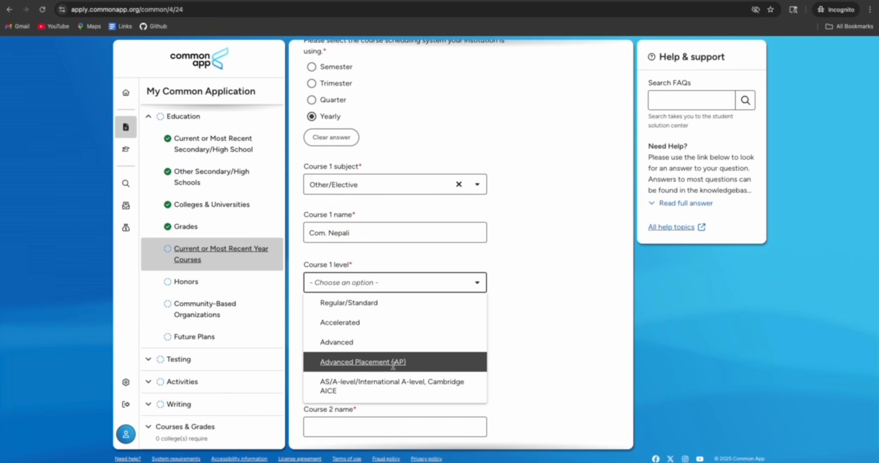
{"action": "scroll", "coordinate": [393, 365], "scroll_direction": "down", "scroll_amount": 1}
{"action": "scroll", "coordinate": [393, 365], "scroll_direction": "down", "scroll_amount": 2}
{"action": "scroll", "coordinate": [394, 366], "scroll_direction": "down", "scroll_amount": 3}
{"action": "scroll", "coordinate": [393, 366], "scroll_direction": "down", "scroll_amount": 2}
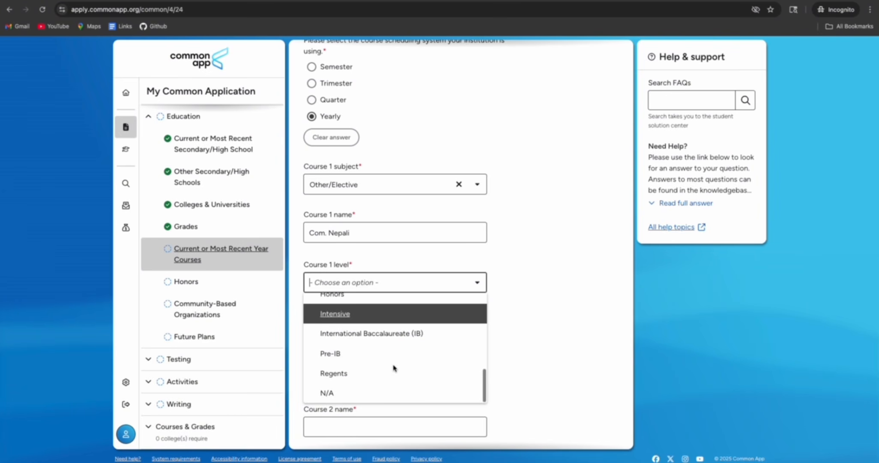
{"action": "scroll", "coordinate": [393, 366], "scroll_direction": "up", "scroll_amount": 10}
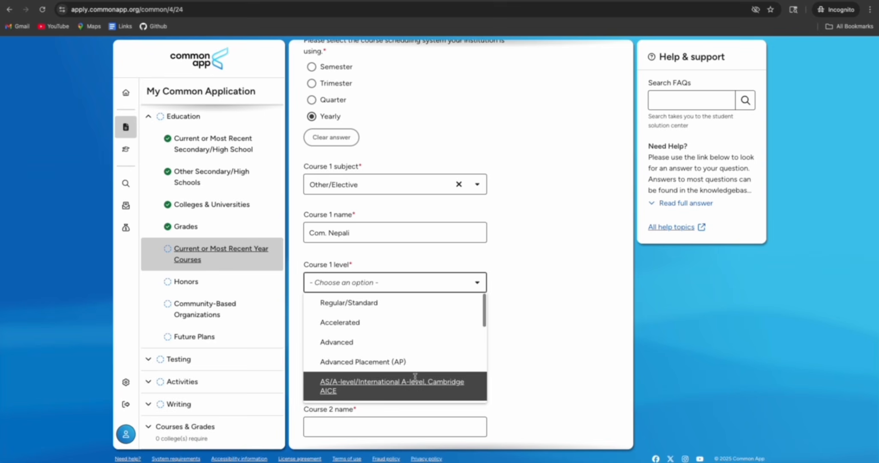
{"action": "left_click", "coordinate": [388, 304]}
{"action": "scroll", "coordinate": [439, 319], "scroll_direction": "down", "scroll_amount": 1}
{"action": "left_click", "coordinate": [414, 280]}
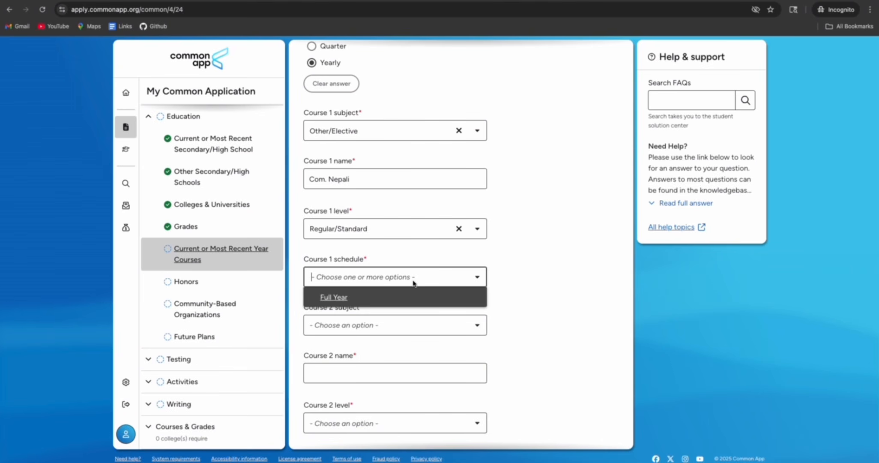
{"action": "left_click", "coordinate": [383, 300]}
{"action": "left_click", "coordinate": [539, 325]}
{"action": "scroll", "coordinate": [447, 323], "scroll_direction": "down", "scroll_amount": 1}
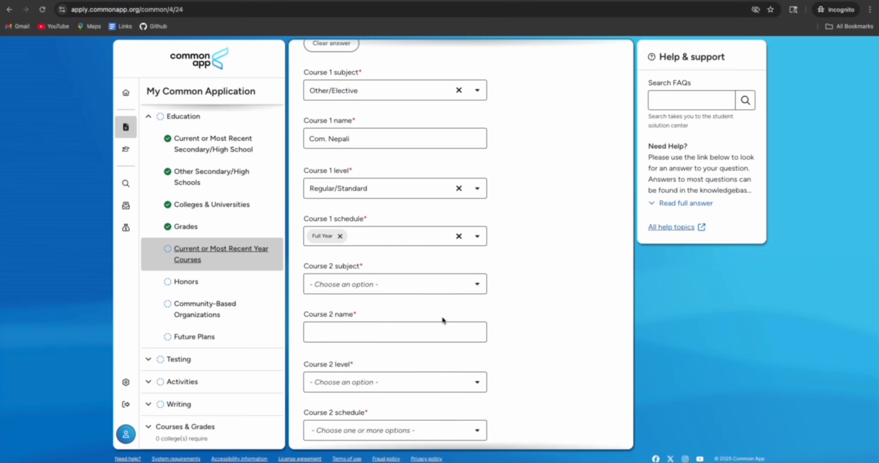
Complete the Course 1 name as 'Com. Nepali (TH)' and choose Course 2's subject
{"action": "left_click", "coordinate": [387, 142]}
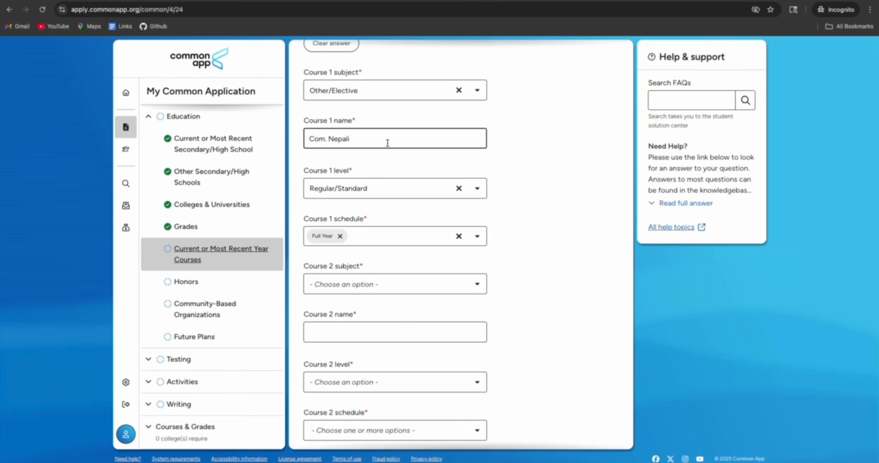
{"action": "type", "text": "(TH"}
{"action": "left_click", "coordinate": [384, 285]}
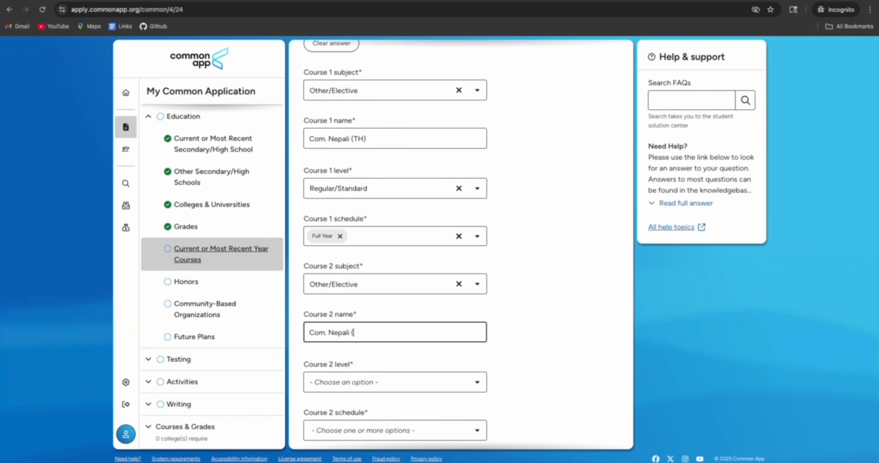
{"action": "type", "text": "T"}
Set Course 2 level to Regular/Standard and schedule to Full Year
{"action": "scroll", "coordinate": [387, 330], "scroll_direction": "down", "scroll_amount": 2}
{"action": "left_click", "coordinate": [375, 307]}
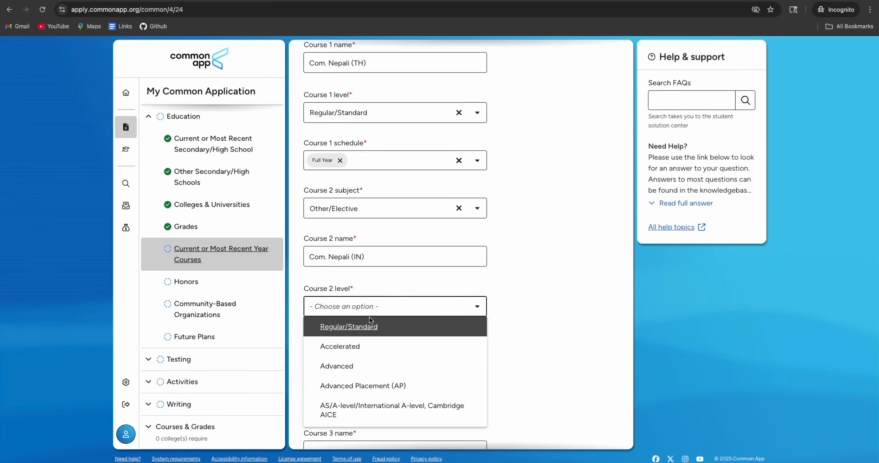
{"action": "left_click", "coordinate": [372, 326]}
{"action": "left_click", "coordinate": [364, 355]}
{"action": "left_click", "coordinate": [379, 374]}
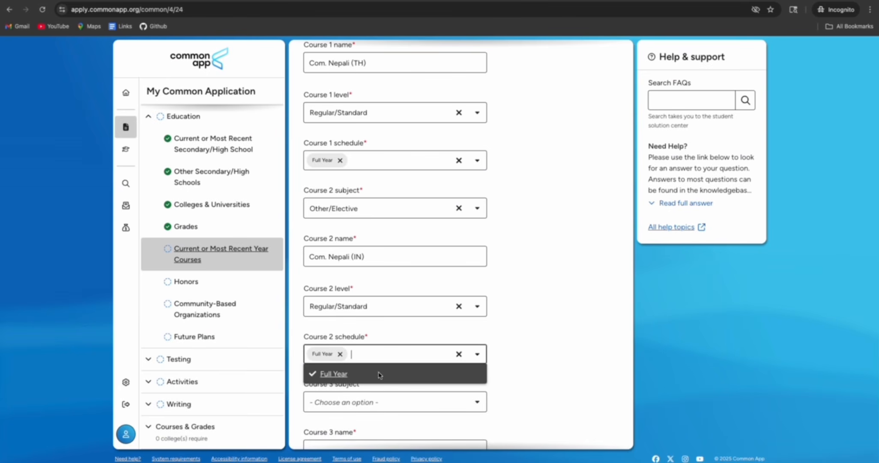
{"action": "left_click", "coordinate": [583, 376]}
{"action": "scroll", "coordinate": [531, 368], "scroll_direction": "down", "scroll_amount": 3}
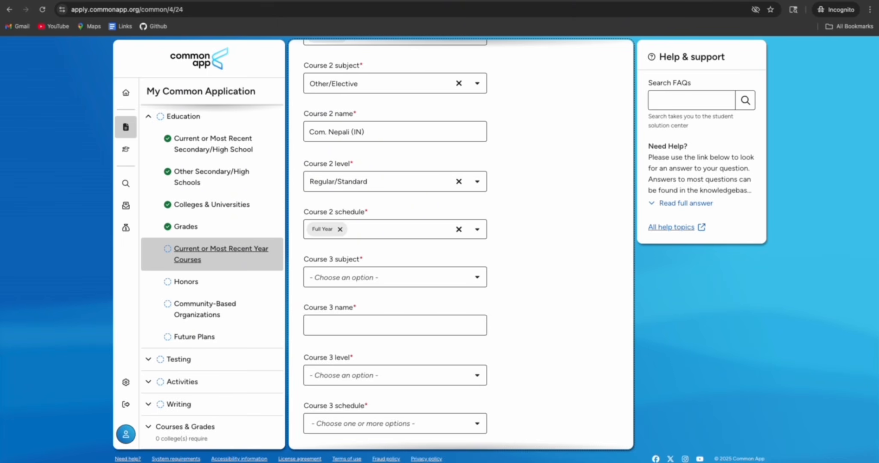
Make Course 3 a Computer Science subject and enter its name
{"action": "left_click", "coordinate": [364, 278]}
{"action": "scroll", "coordinate": [352, 347], "scroll_direction": "down", "scroll_amount": 6}
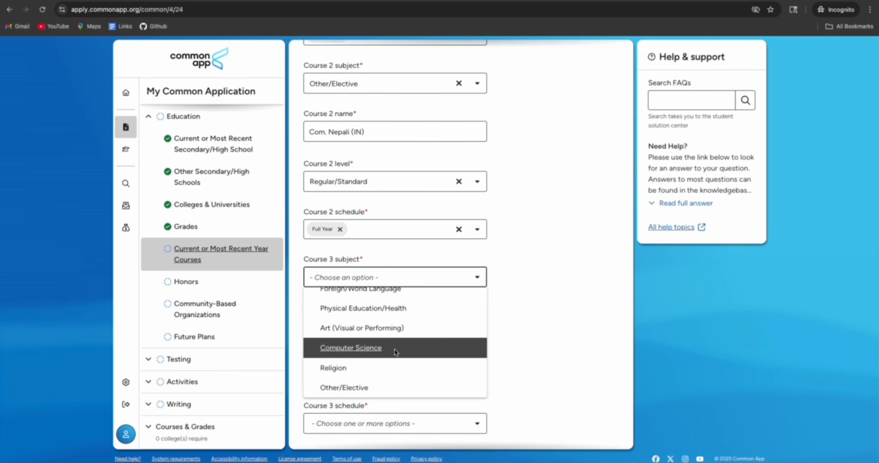
{"action": "left_click", "coordinate": [396, 349]}
{"action": "left_click", "coordinate": [347, 325]}
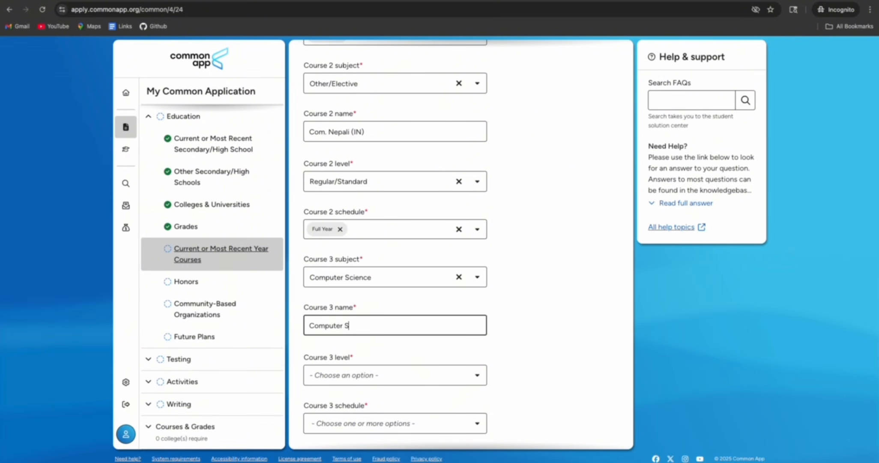
{"action": "scroll", "coordinate": [479, 325], "scroll_direction": "down", "scroll_amount": 2}
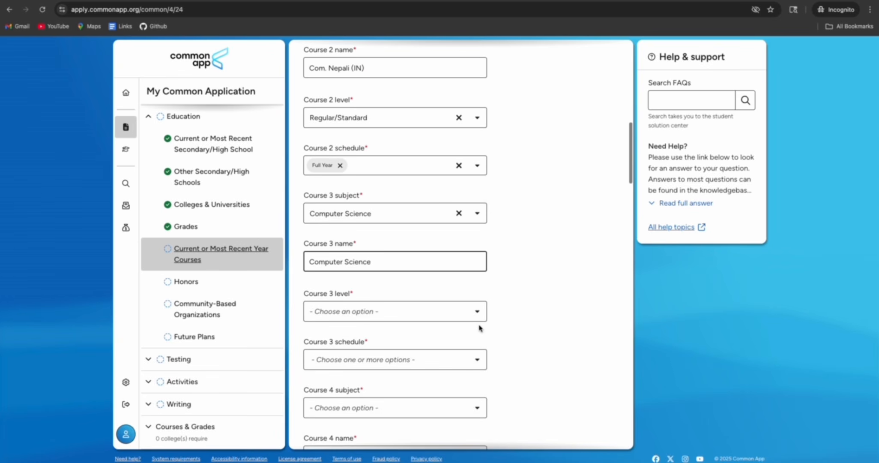
Set Course 3 to Regular/Standard and Full Year, then save the courses page
{"action": "left_click", "coordinate": [395, 314]}
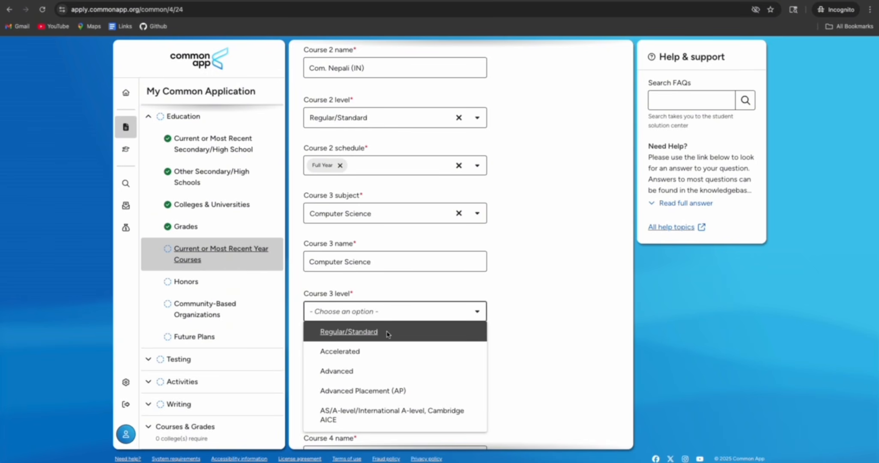
{"action": "left_click", "coordinate": [388, 332]}
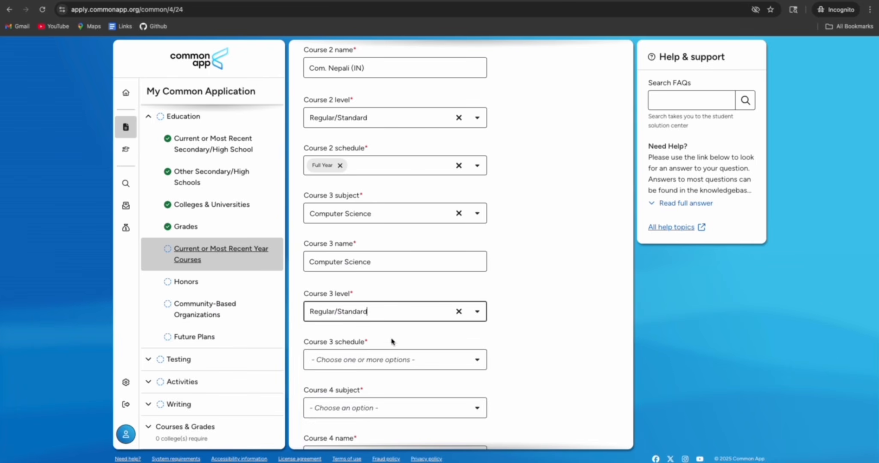
{"action": "left_click", "coordinate": [375, 360]}
{"action": "left_click", "coordinate": [370, 377]}
{"action": "scroll", "coordinate": [402, 371], "scroll_direction": "down", "scroll_amount": 2}
{"action": "left_click", "coordinate": [512, 342]}
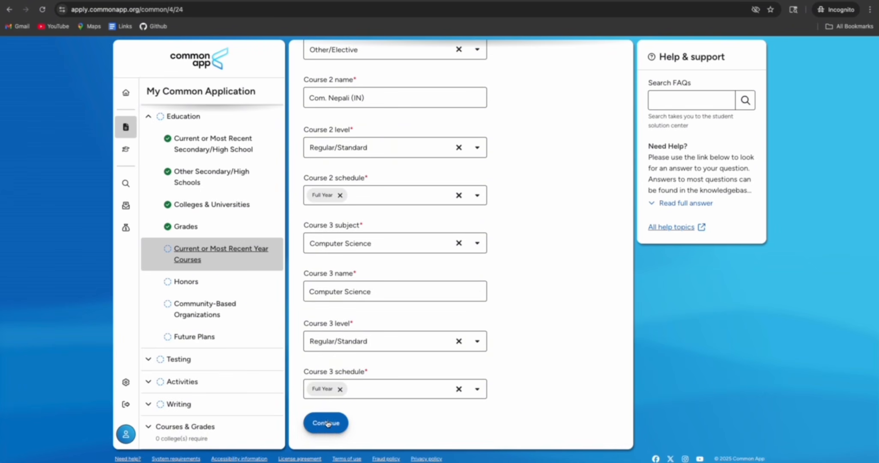
{"action": "left_click", "coordinate": [328, 423]}
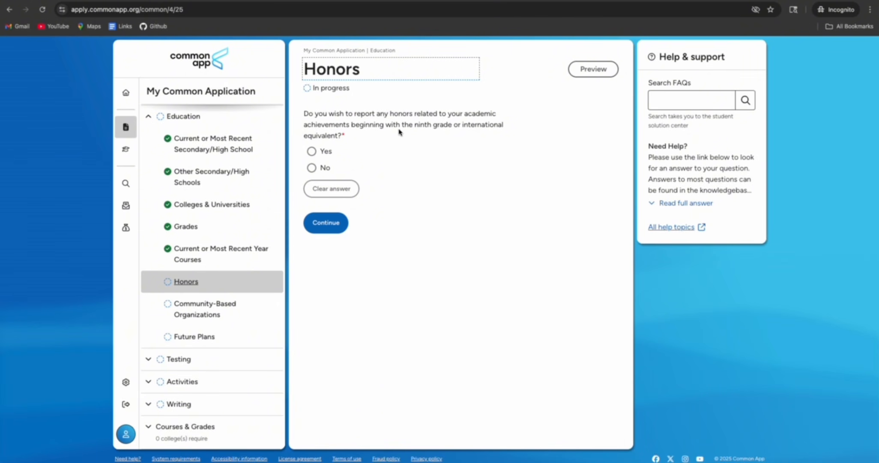
Answer No for Honors and 0 for Community-Based Organizations, saving each page
{"action": "left_click", "coordinate": [312, 167]}
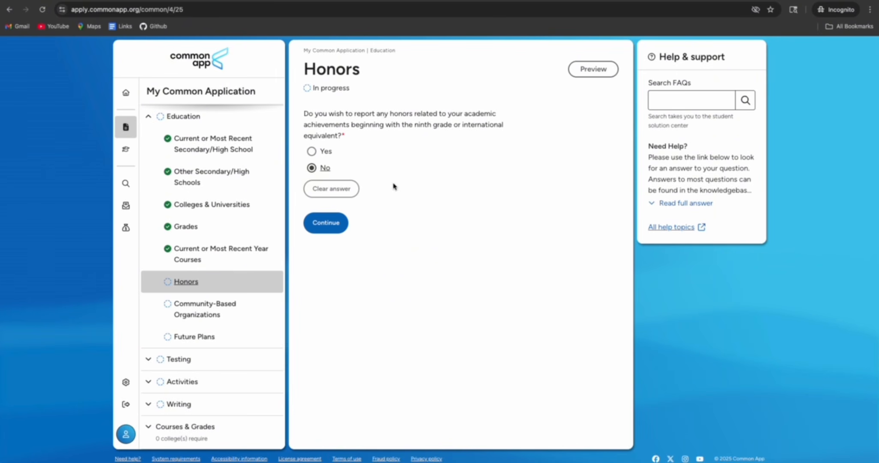
{"action": "left_click", "coordinate": [318, 231]}
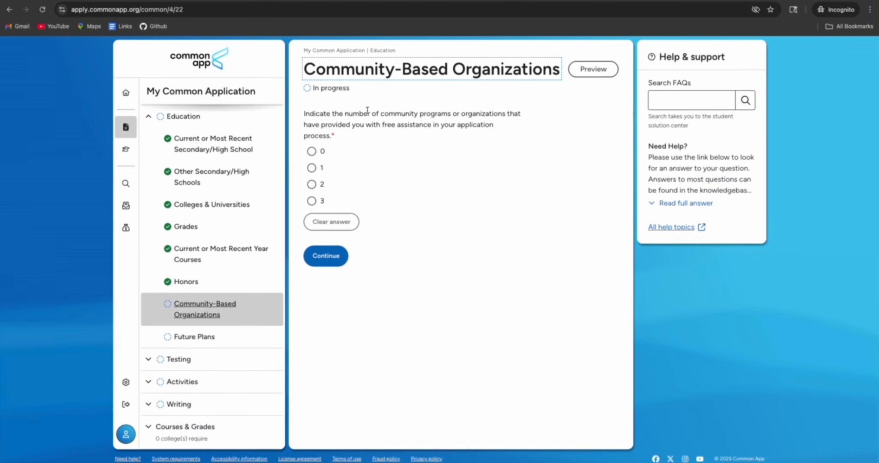
{"action": "left_click", "coordinate": [388, 165]}
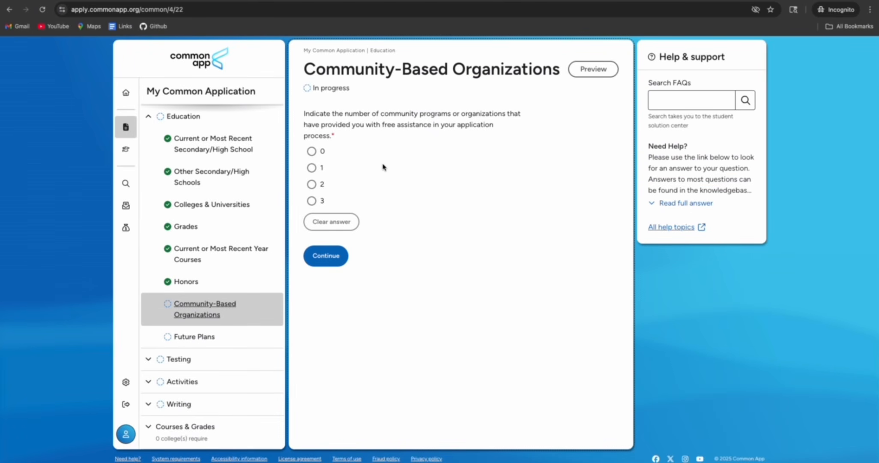
{"action": "left_click", "coordinate": [311, 151]}
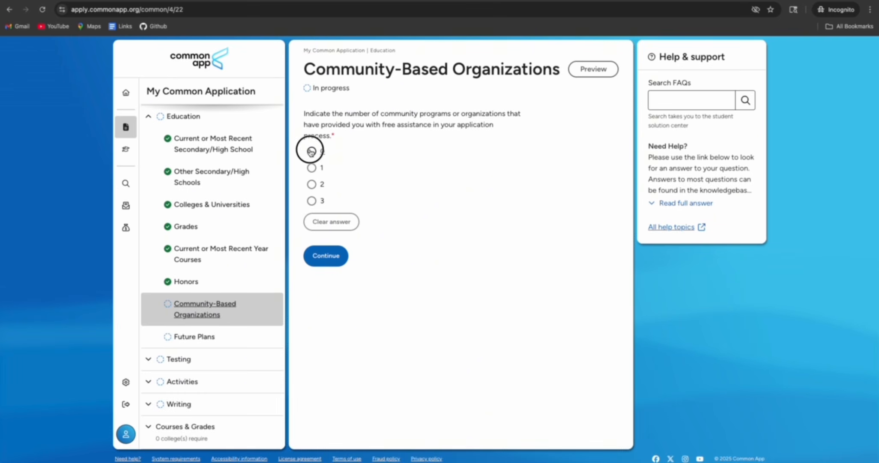
{"action": "left_click", "coordinate": [337, 266]}
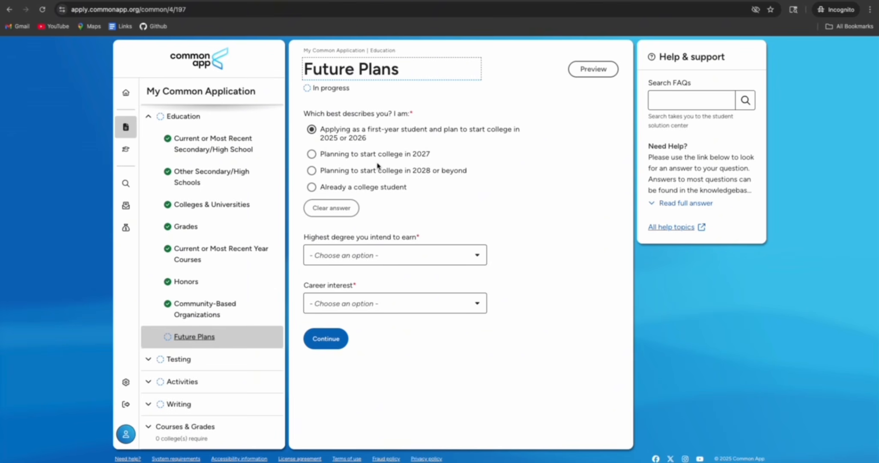
Set highest degree to Bachelor's (BA, BS) and career interest to Business executive, then save
{"action": "left_click", "coordinate": [412, 254]}
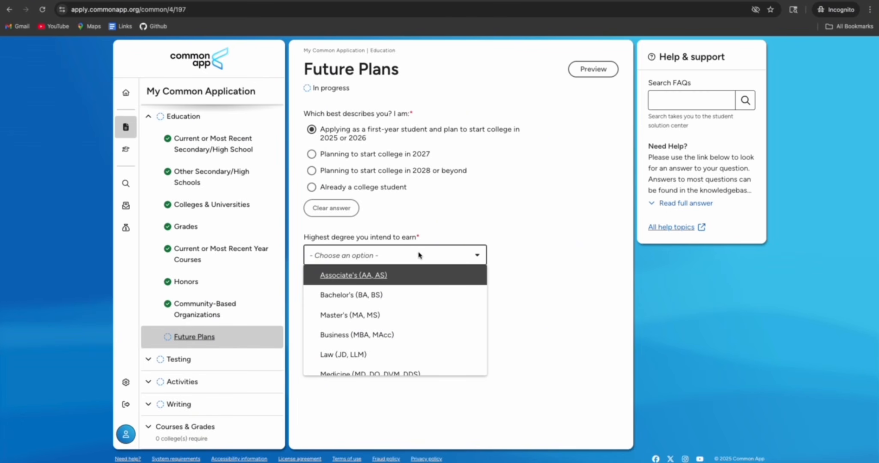
{"action": "left_click", "coordinate": [402, 294]}
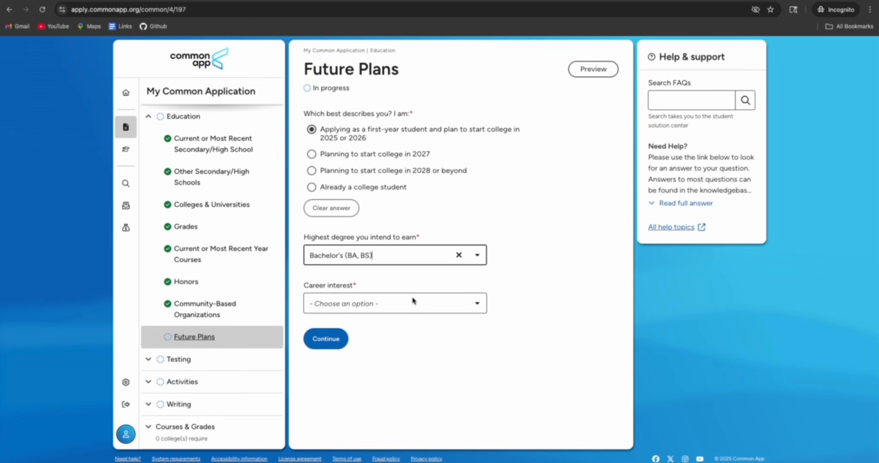
{"action": "left_click", "coordinate": [412, 301]}
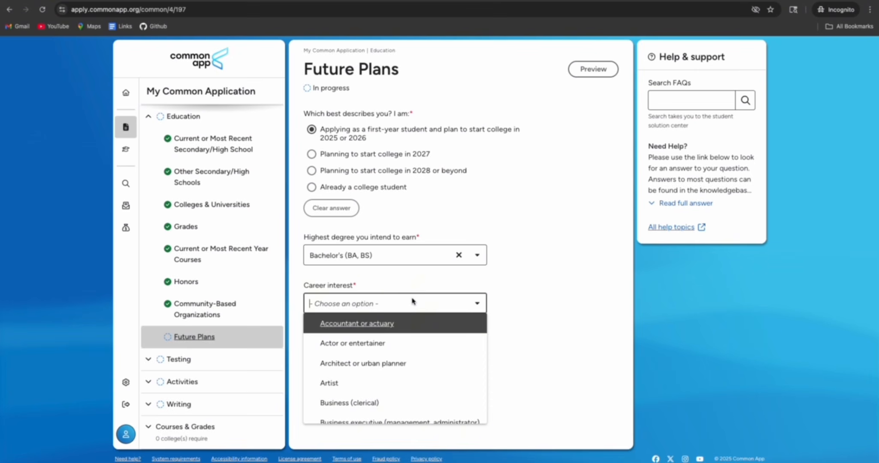
{"action": "scroll", "coordinate": [390, 345], "scroll_direction": "down", "scroll_amount": 2}
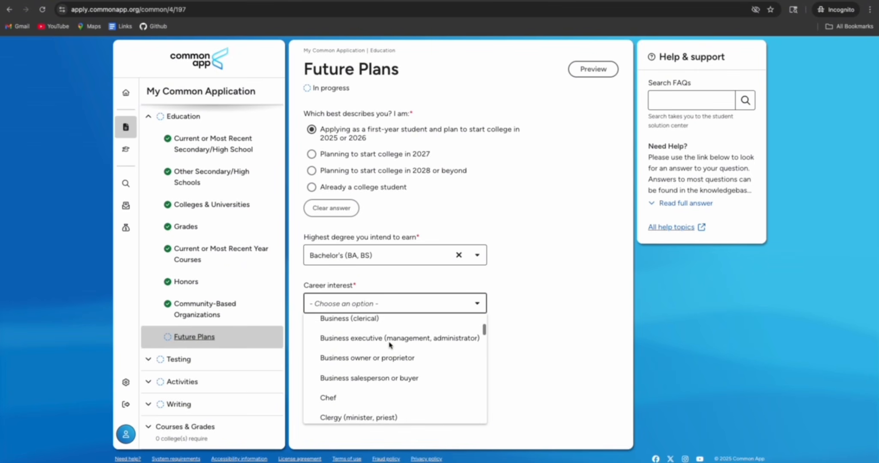
{"action": "scroll", "coordinate": [390, 342], "scroll_direction": "down", "scroll_amount": 1}
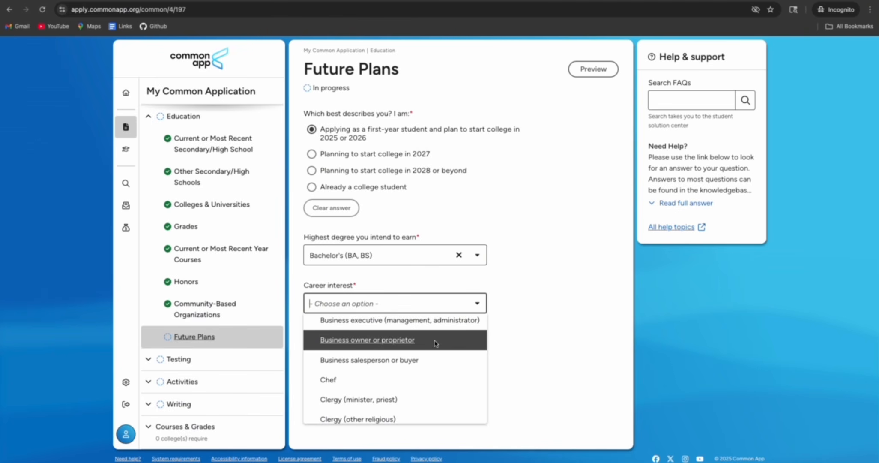
{"action": "scroll", "coordinate": [436, 342], "scroll_direction": "down", "scroll_amount": 10}
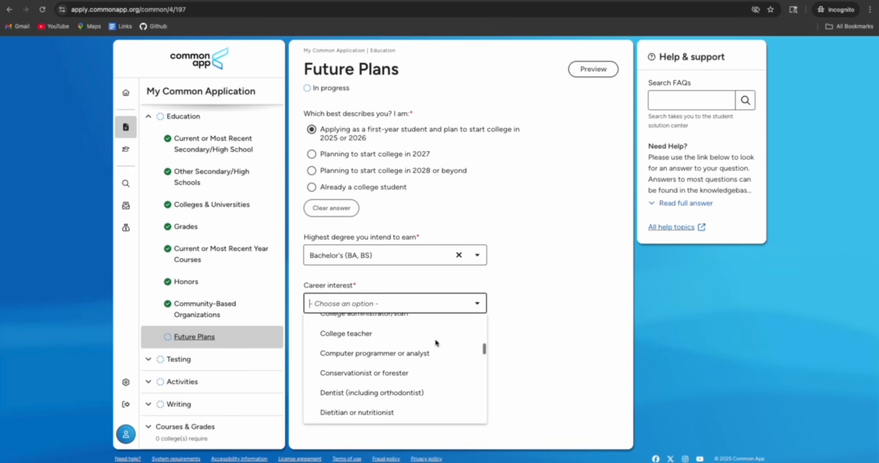
{"action": "scroll", "coordinate": [436, 342], "scroll_direction": "down", "scroll_amount": 3}
{"action": "scroll", "coordinate": [436, 342], "scroll_direction": "up", "scroll_amount": 10}
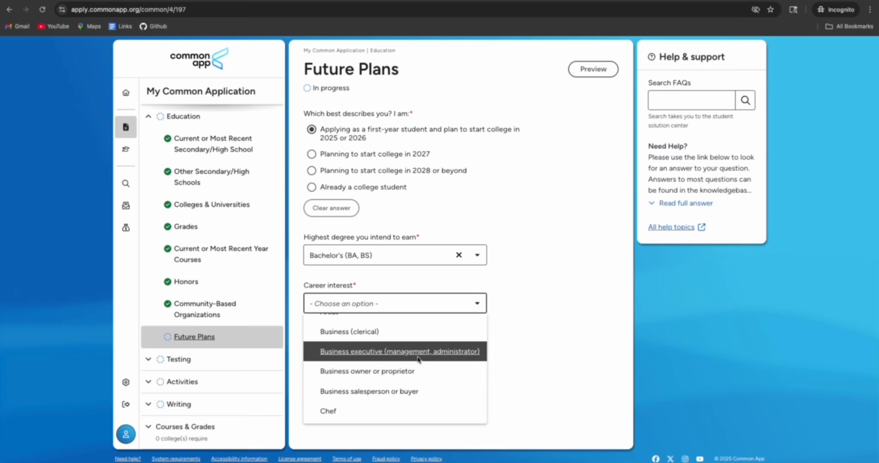
{"action": "left_click", "coordinate": [431, 353]}
{"action": "left_click", "coordinate": [325, 339]}
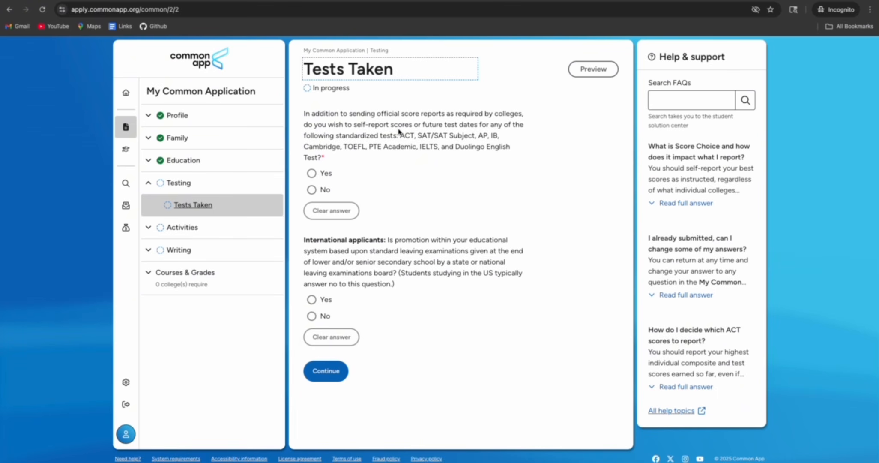
Answer Yes to self-reporting test scores
{"action": "left_click_drag", "start_coordinate": [354, 125], "coordinate": [482, 145]}
{"action": "left_click", "coordinate": [482, 144]}
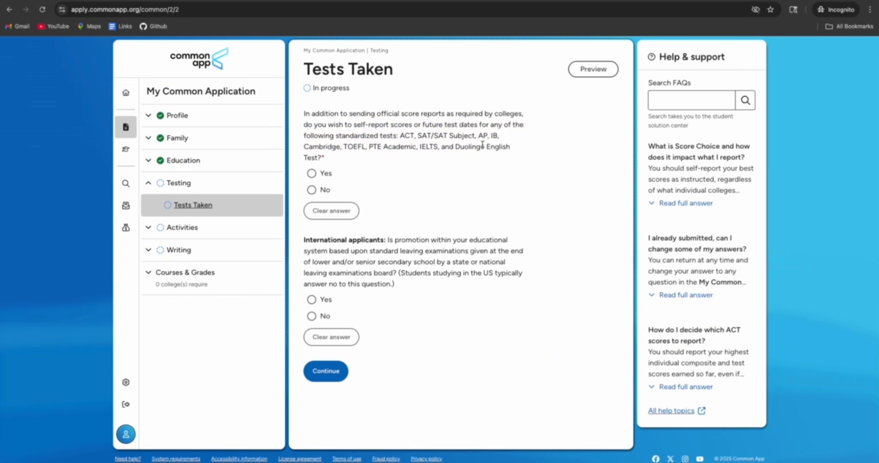
{"action": "left_click", "coordinate": [312, 173]}
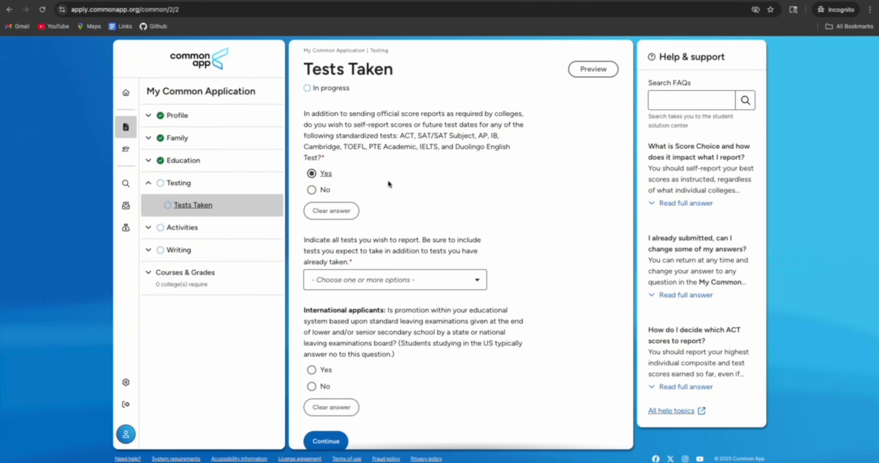
{"action": "scroll", "coordinate": [389, 183], "scroll_direction": "down", "scroll_amount": 1}
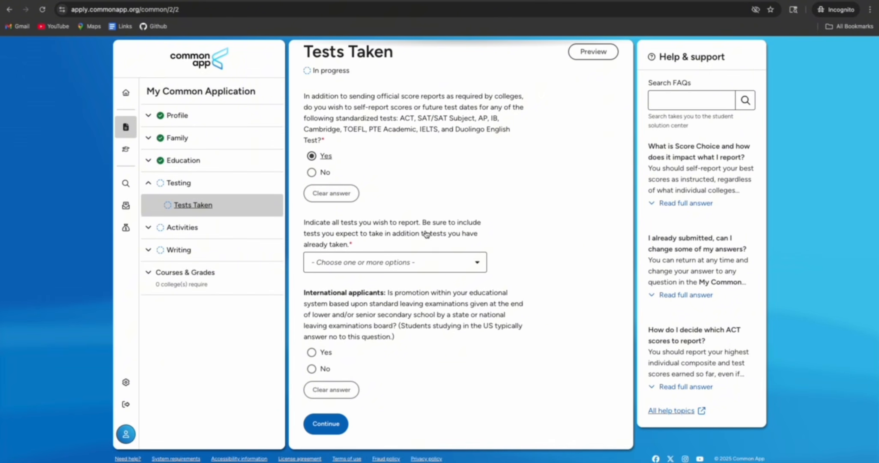
Add SAT Tests, IELTS and Duolingo English Test to the reported tests
{"action": "left_click", "coordinate": [423, 264]}
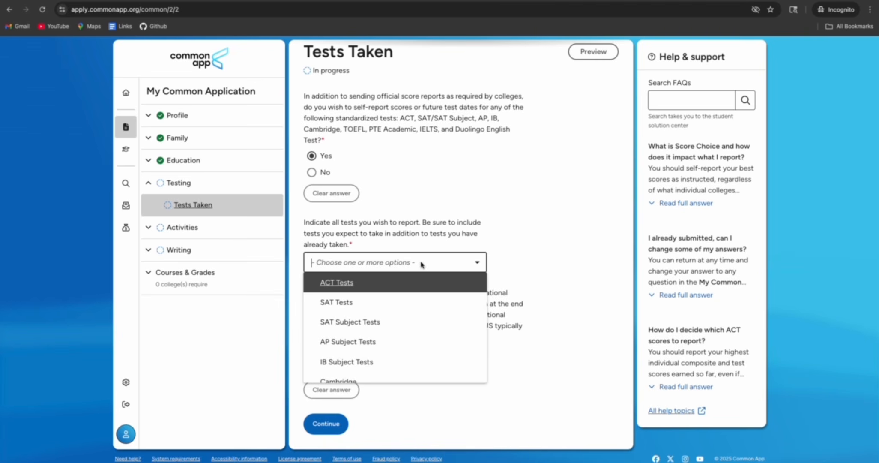
{"action": "left_click", "coordinate": [371, 302]}
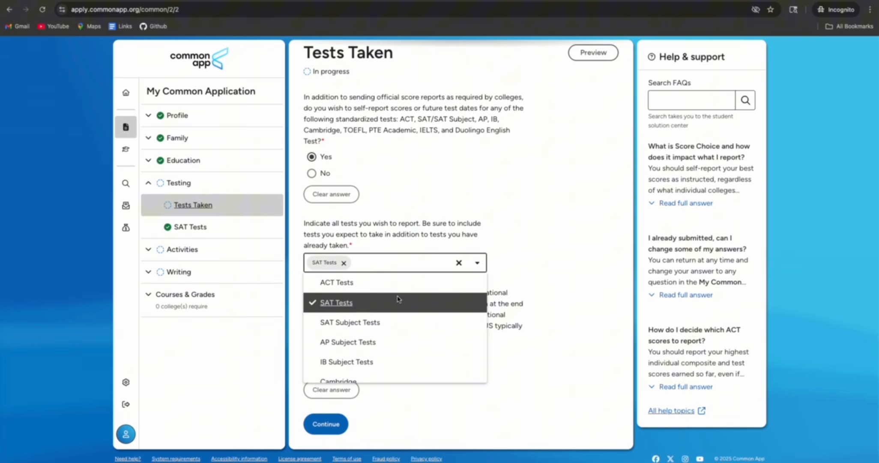
{"action": "left_click", "coordinate": [534, 281]}
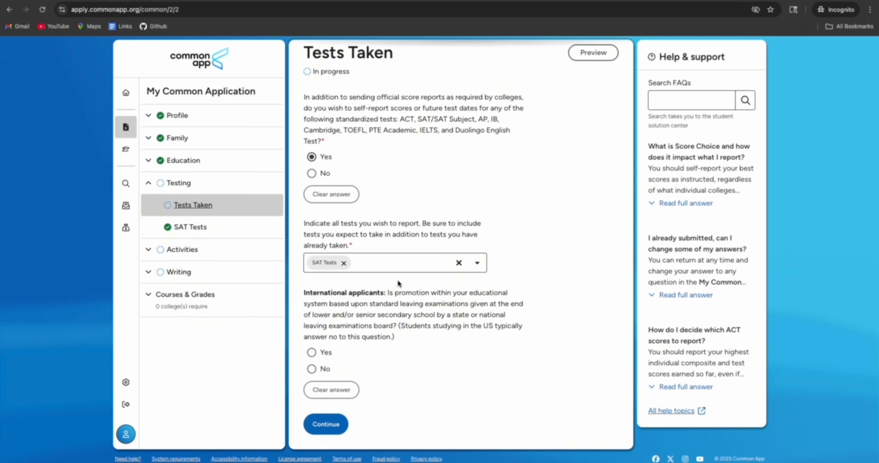
{"action": "left_click", "coordinate": [393, 267]}
{"action": "scroll", "coordinate": [369, 324], "scroll_direction": "down", "scroll_amount": 2}
{"action": "scroll", "coordinate": [370, 324], "scroll_direction": "down", "scroll_amount": 1}
{"action": "left_click", "coordinate": [369, 352]}
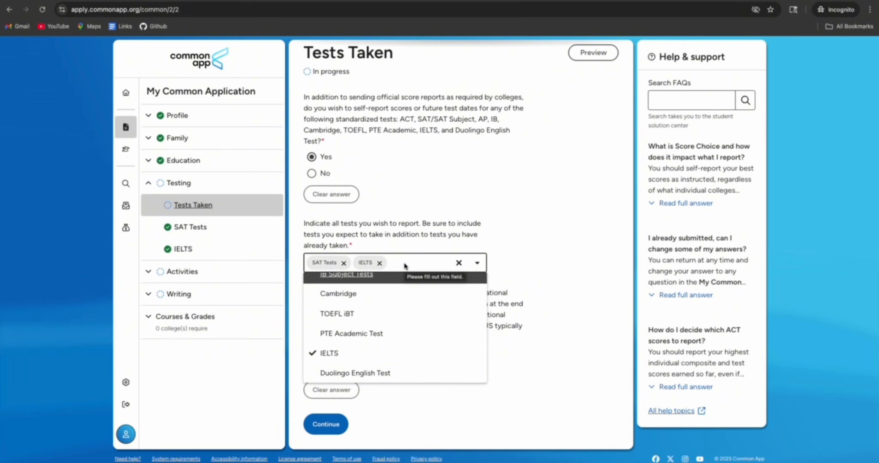
{"action": "left_click", "coordinate": [410, 373]}
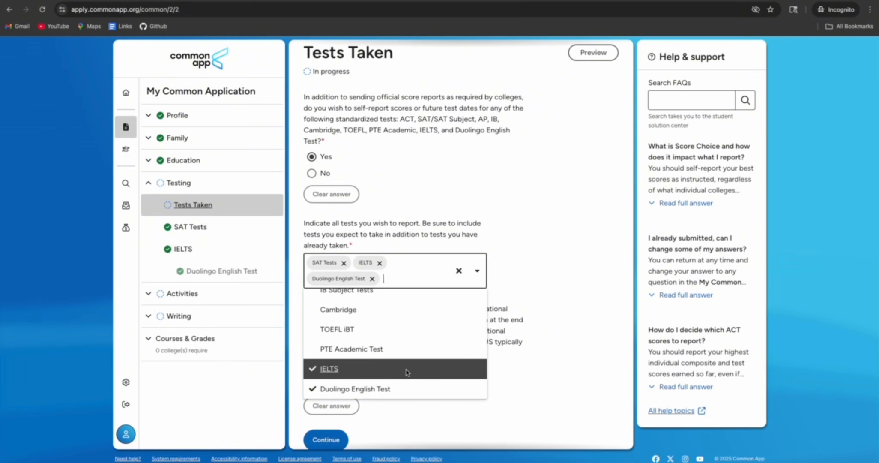
{"action": "left_click", "coordinate": [525, 295]}
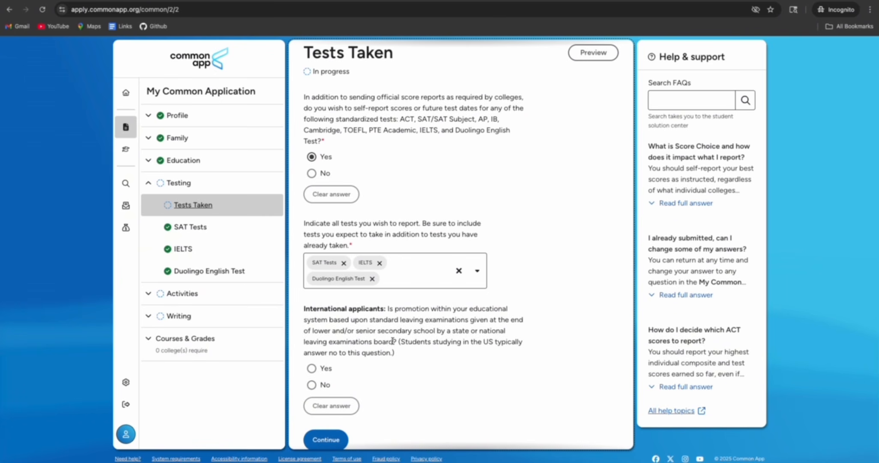
Answer Yes to the international applicants question and save Tests Taken
{"action": "scroll", "coordinate": [392, 340], "scroll_direction": "down", "scroll_amount": 1}
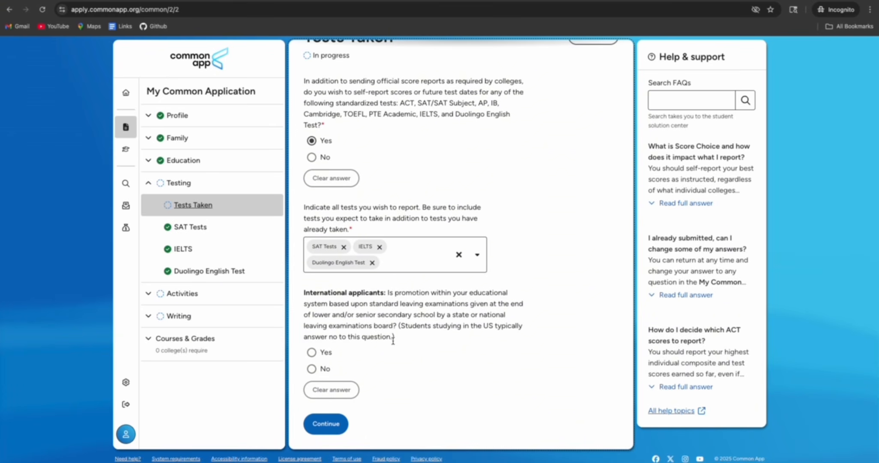
{"action": "left_click_drag", "start_coordinate": [368, 304], "coordinate": [427, 313]}
{"action": "left_click", "coordinate": [439, 315]}
{"action": "left_click", "coordinate": [311, 352]}
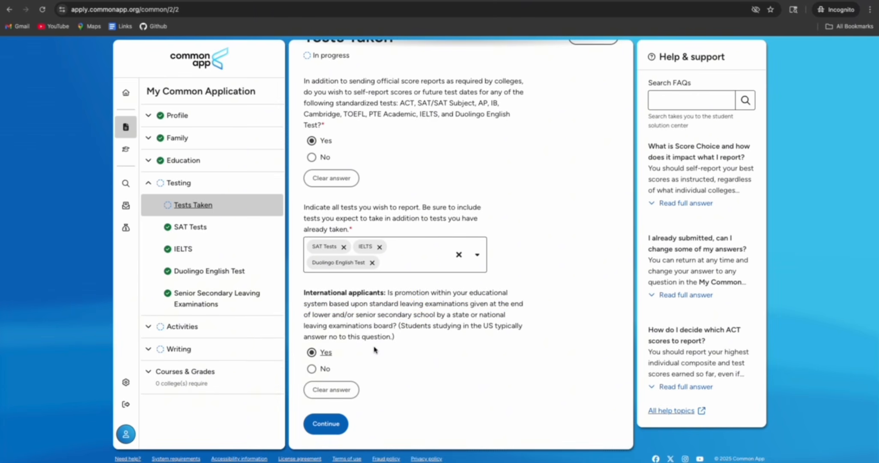
{"action": "left_click", "coordinate": [326, 423]}
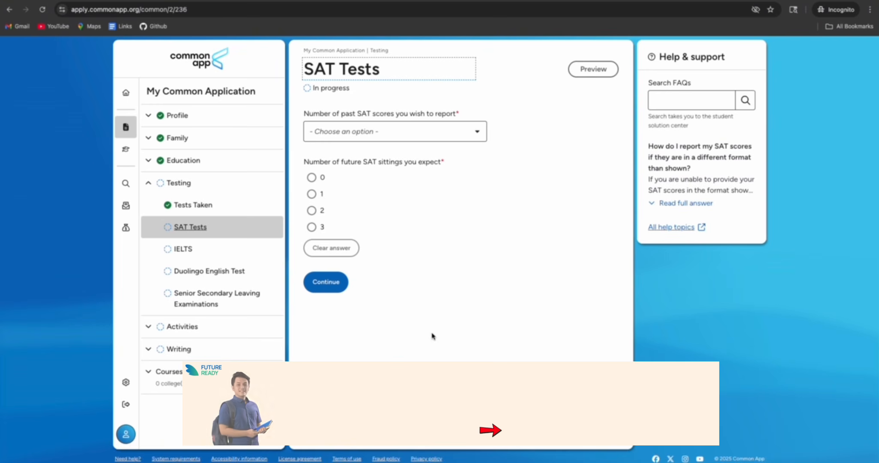
Report one past SAT score, no essay score, and 0 future SAT sittings
{"action": "left_click", "coordinate": [402, 133]}
{"action": "left_click", "coordinate": [345, 169]}
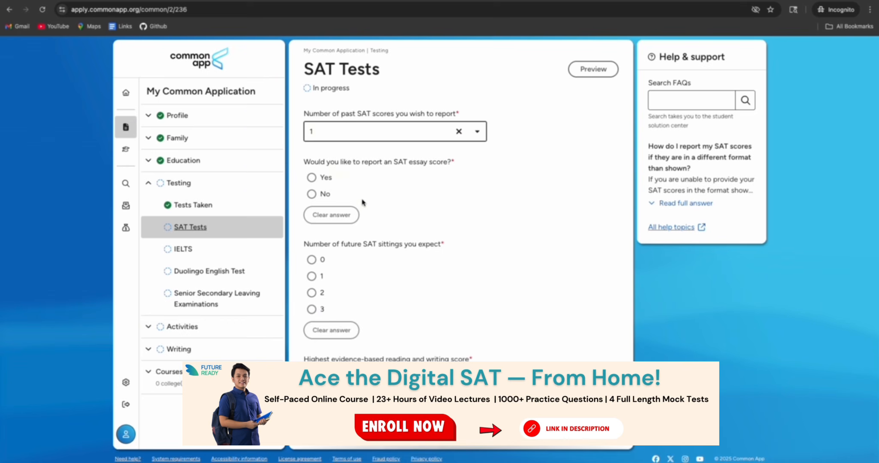
{"action": "left_click", "coordinate": [316, 194]}
{"action": "scroll", "coordinate": [403, 201], "scroll_direction": "down", "scroll_amount": 2}
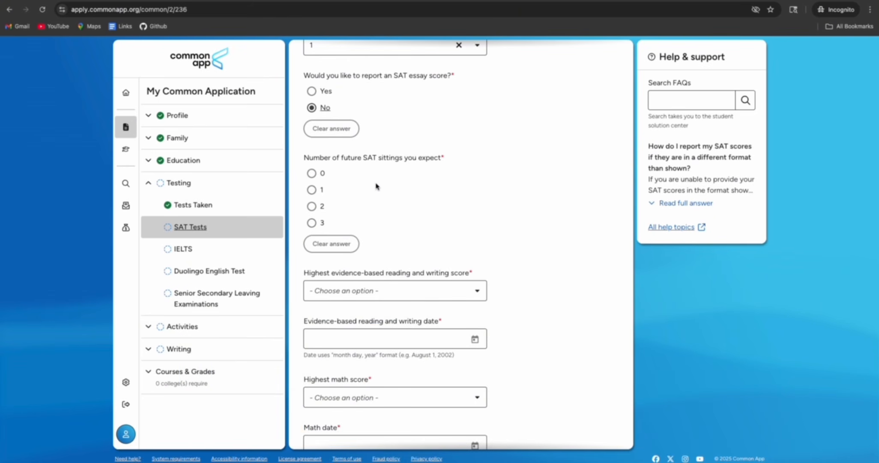
{"action": "left_click", "coordinate": [312, 174]}
{"action": "scroll", "coordinate": [402, 205], "scroll_direction": "down", "scroll_amount": 2}
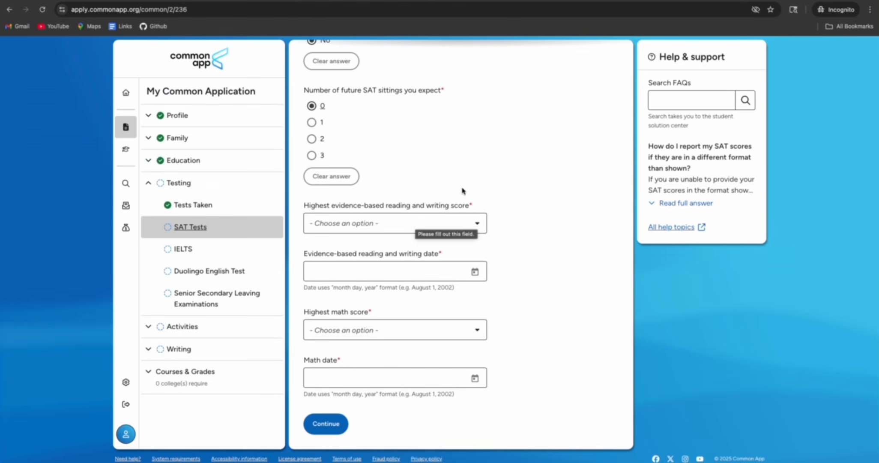
Enter SAT reading/writing score 700 dated September 13, 2025
{"action": "left_click", "coordinate": [406, 223]}
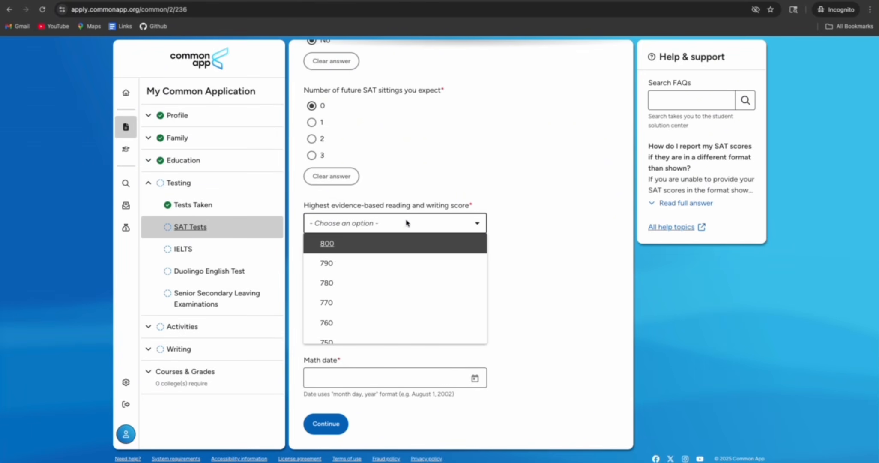
{"action": "scroll", "coordinate": [375, 274], "scroll_direction": "down", "scroll_amount": 3}
{"action": "scroll", "coordinate": [375, 274], "scroll_direction": "down", "scroll_amount": 2}
{"action": "left_click", "coordinate": [364, 286]}
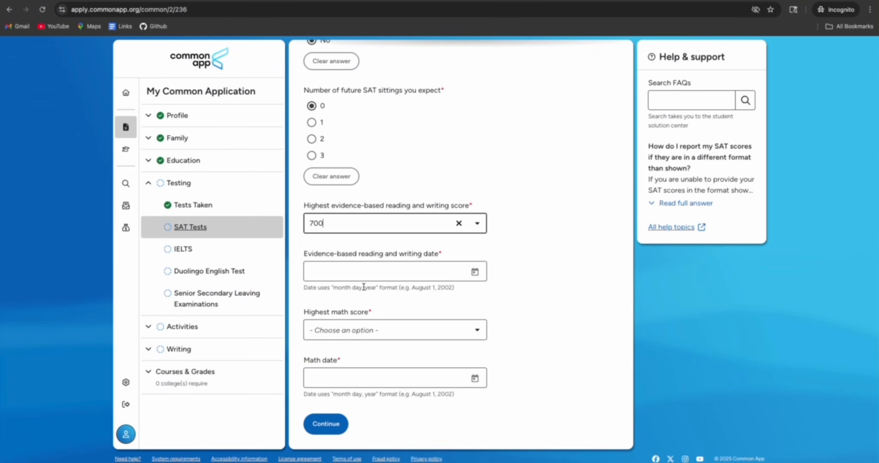
{"action": "left_click", "coordinate": [418, 270]}
{"action": "left_click", "coordinate": [470, 379]}
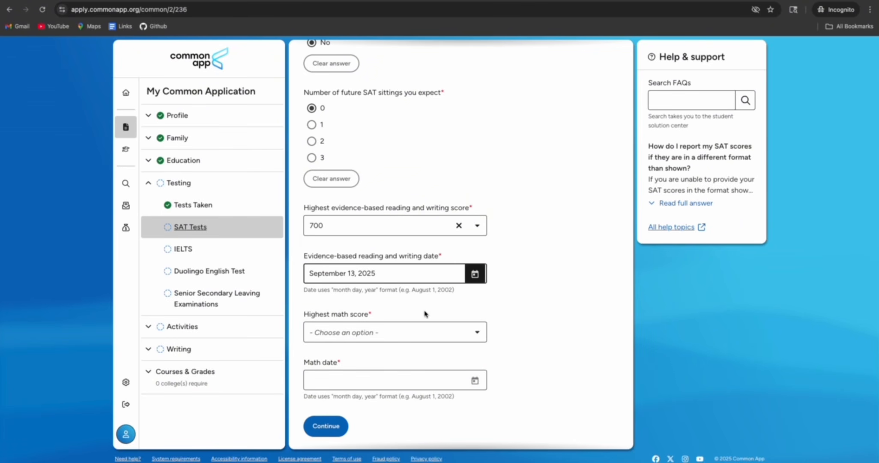
Enter SAT math 780 dated September 13, 2025, save, and report IELTS taken once
{"action": "left_click", "coordinate": [425, 332]}
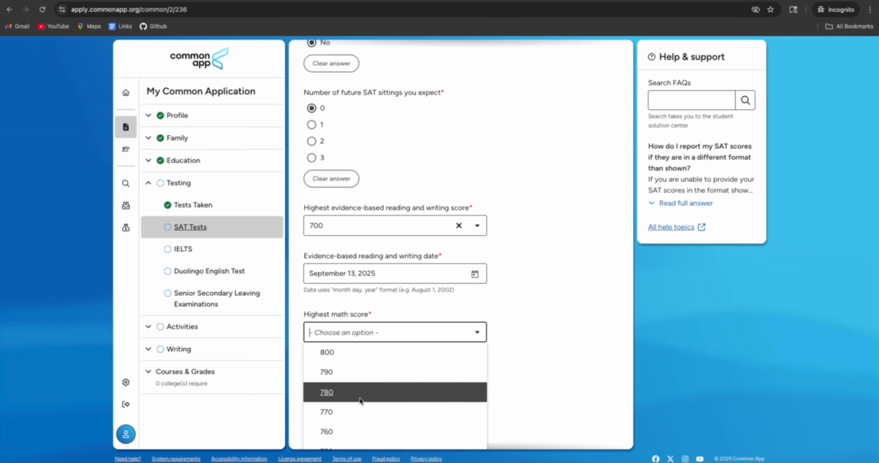
{"action": "left_click", "coordinate": [360, 400]}
{"action": "left_click", "coordinate": [473, 382]}
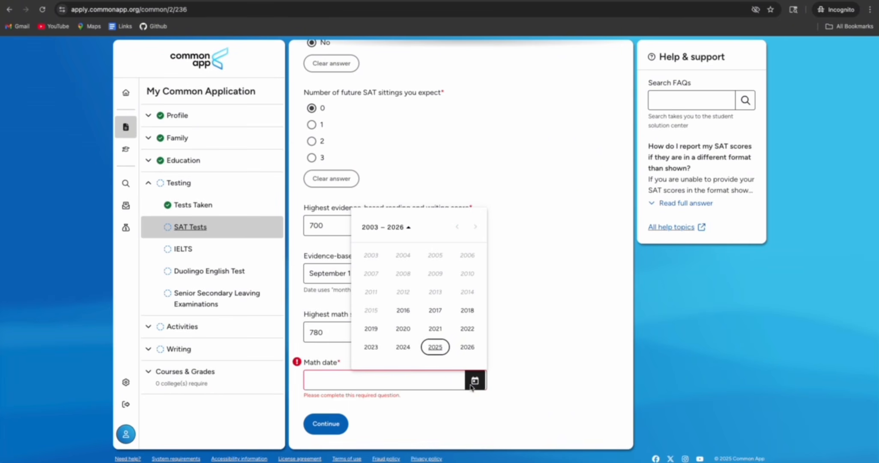
{"action": "left_click", "coordinate": [434, 347]}
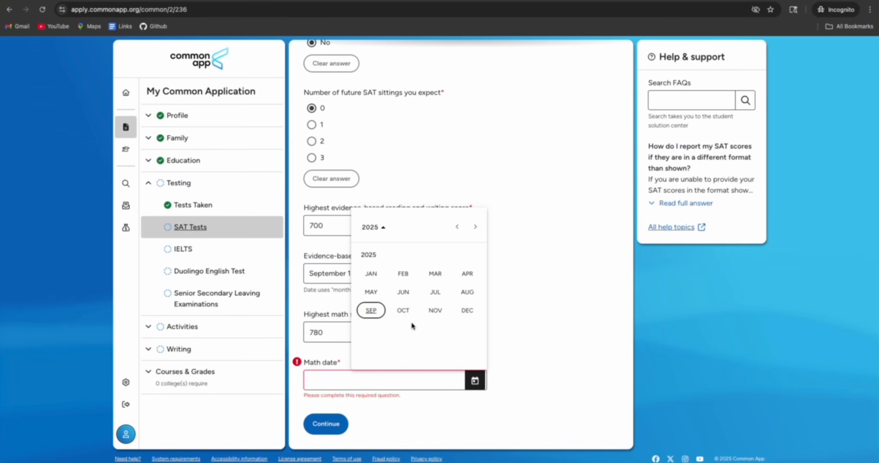
{"action": "left_click", "coordinate": [375, 310]}
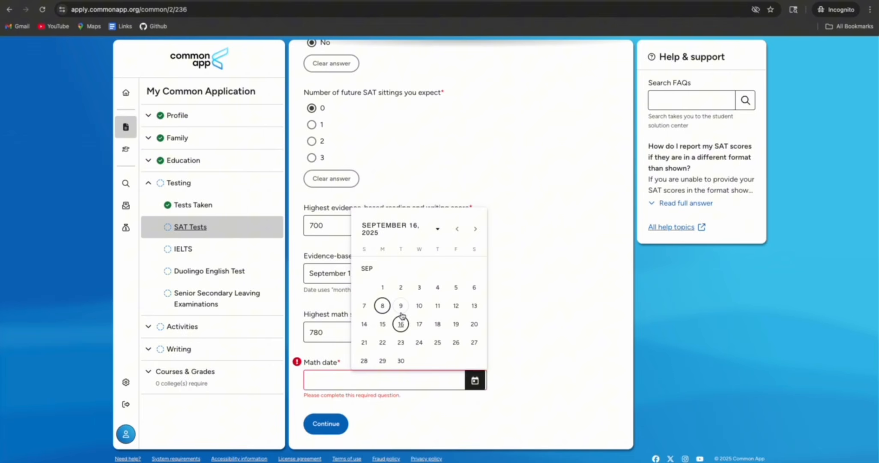
{"action": "left_click", "coordinate": [473, 306]}
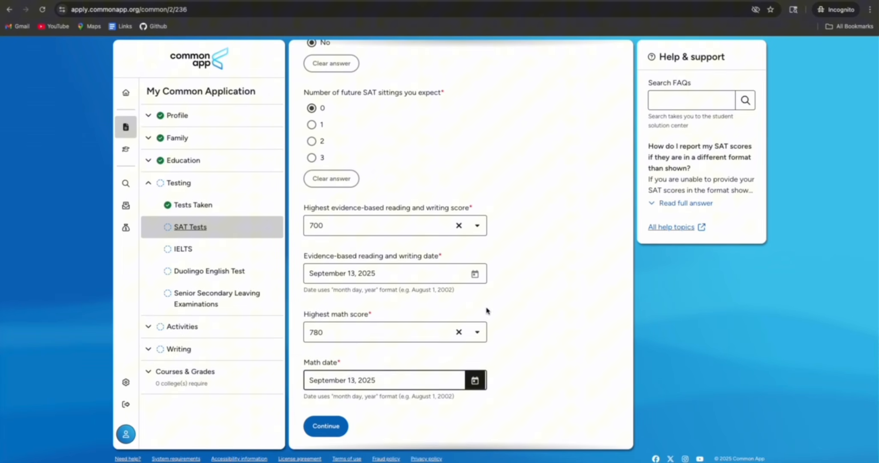
{"action": "left_click", "coordinate": [333, 426]}
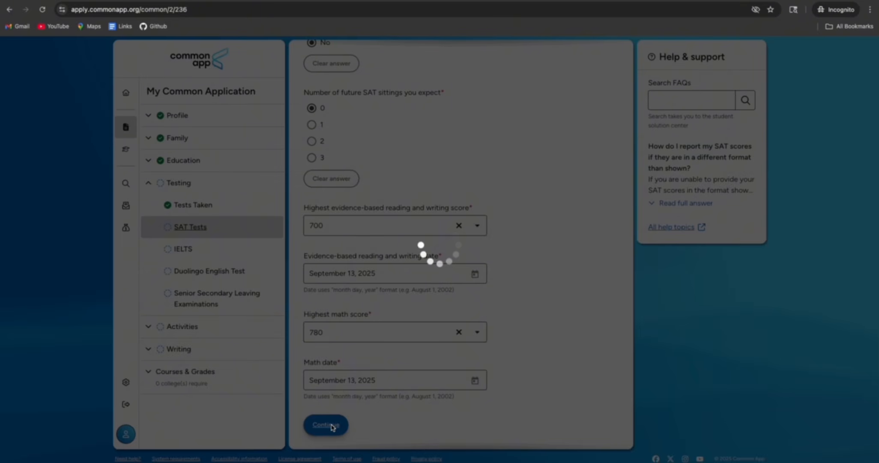
{"action": "left_click", "coordinate": [409, 136]}
{"action": "left_click", "coordinate": [377, 170]}
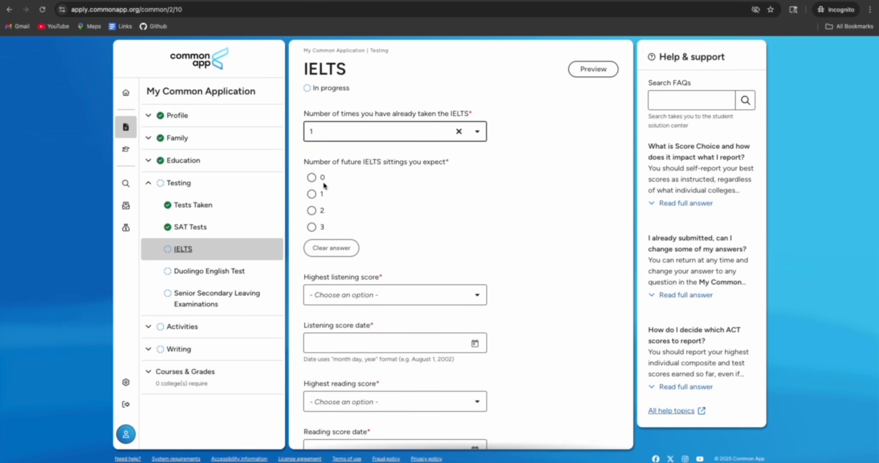
Set 0 future IELTS sittings and listening score 7 dated July 10, 2024
{"action": "left_click", "coordinate": [312, 194]}
{"action": "left_click", "coordinate": [316, 178]}
{"action": "scroll", "coordinate": [415, 206], "scroll_direction": "down", "scroll_amount": 5}
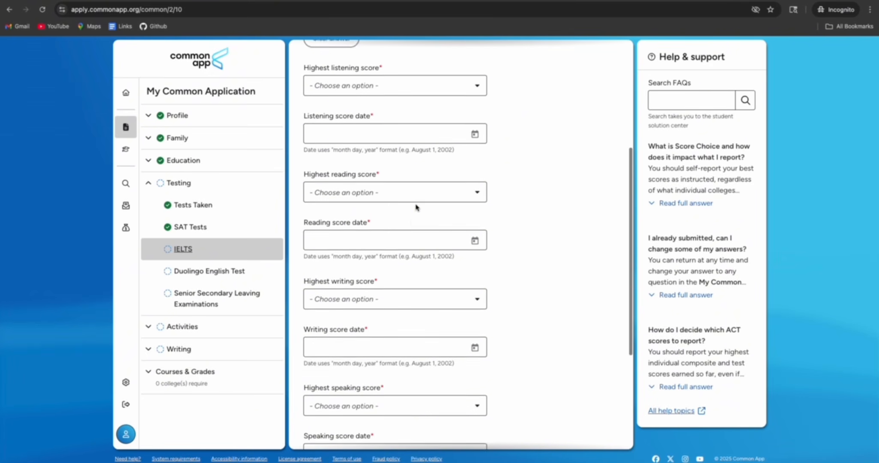
{"action": "left_click", "coordinate": [399, 75]}
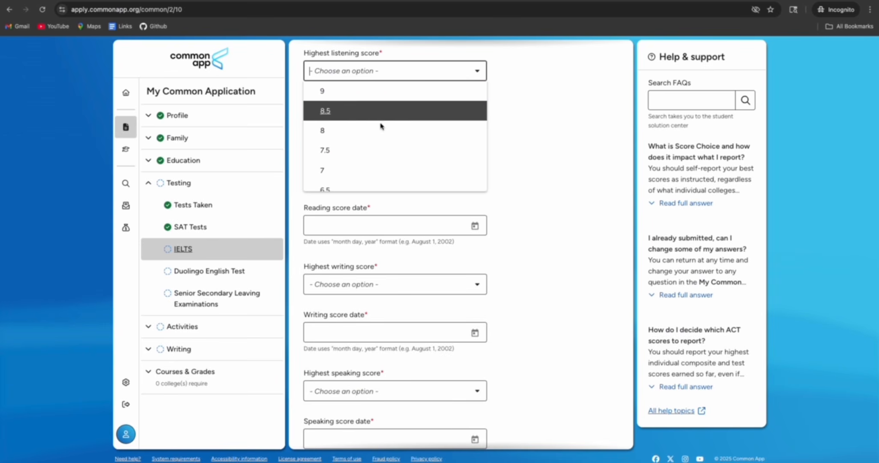
{"action": "left_click", "coordinate": [372, 170]}
{"action": "left_click", "coordinate": [474, 119]}
{"action": "left_click", "coordinate": [403, 267]}
{"action": "left_click", "coordinate": [434, 217]}
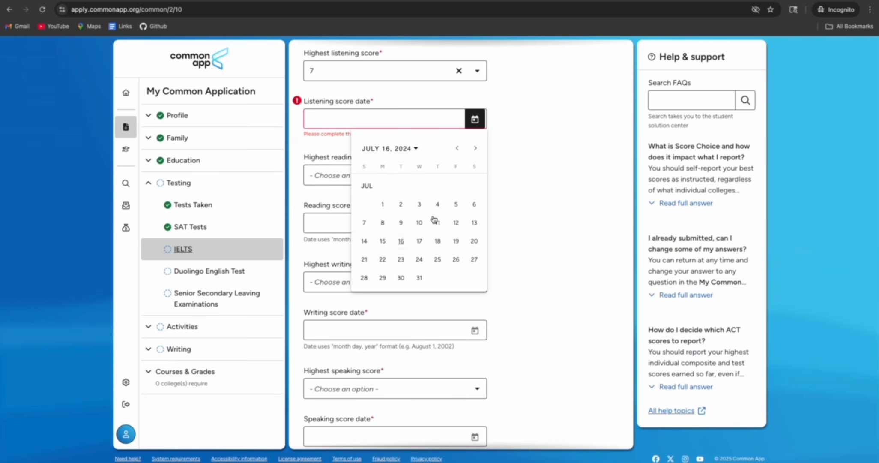
{"action": "left_click", "coordinate": [418, 222]}
Set IELTS reading and writing scores to 7, both dated July 10, 2024
{"action": "left_click", "coordinate": [427, 184]}
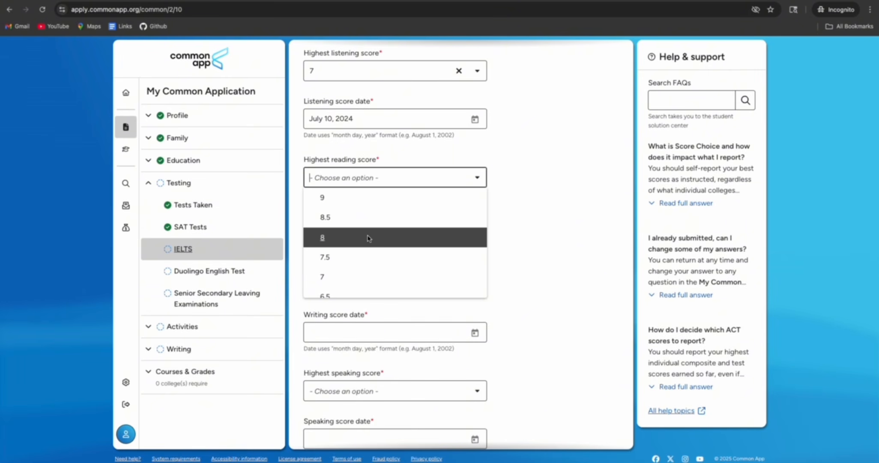
{"action": "left_click", "coordinate": [358, 277]}
{"action": "left_click", "coordinate": [475, 225]}
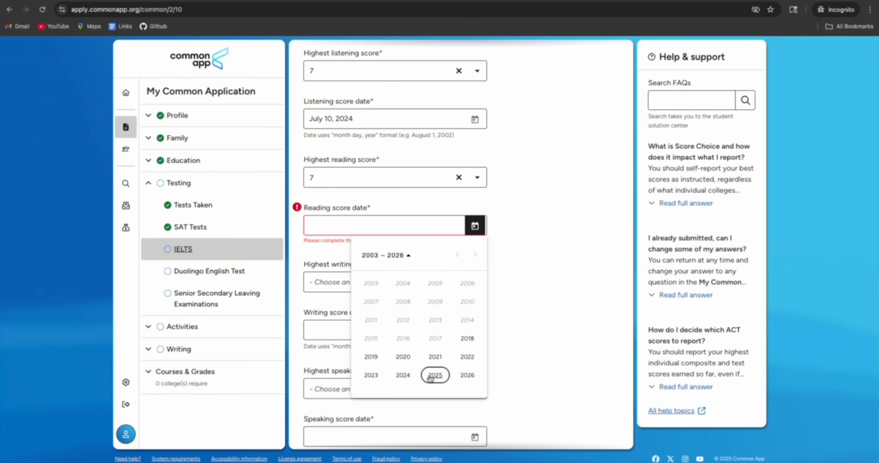
{"action": "left_click", "coordinate": [402, 374]}
{"action": "left_click", "coordinate": [435, 326]}
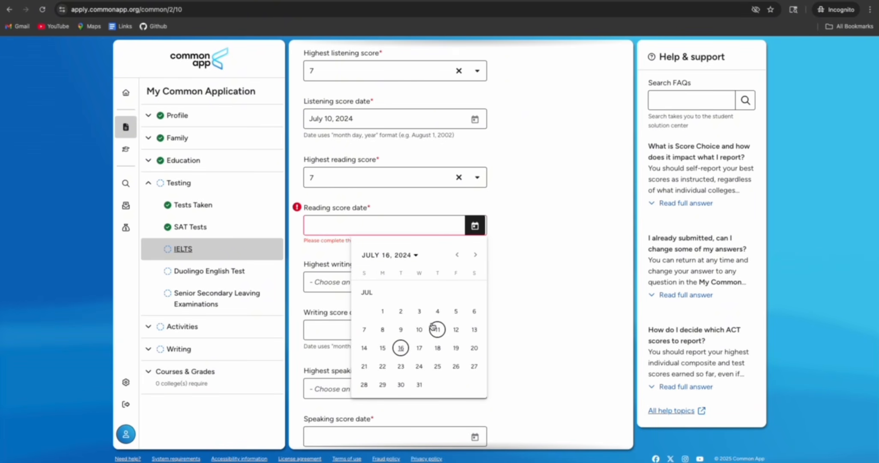
{"action": "left_click", "coordinate": [419, 329]}
{"action": "left_click", "coordinate": [426, 288]}
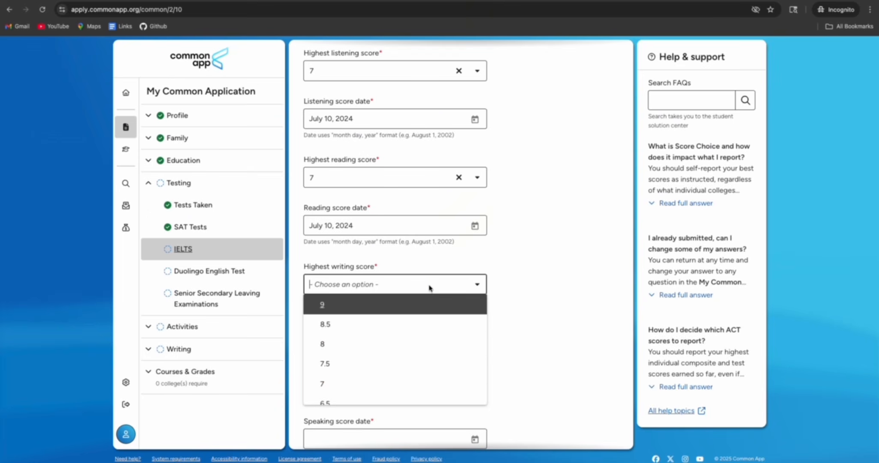
{"action": "left_click", "coordinate": [392, 378]}
{"action": "left_click", "coordinate": [473, 334]}
{"action": "left_click", "coordinate": [431, 295]}
{"action": "left_click", "coordinate": [433, 248]}
{"action": "left_click", "coordinate": [419, 253]}
Set IELTS speaking score to 7 dated July 10, 2024
{"action": "scroll", "coordinate": [485, 310], "scroll_direction": "down", "scroll_amount": 3}
{"action": "left_click", "coordinate": [411, 244]}
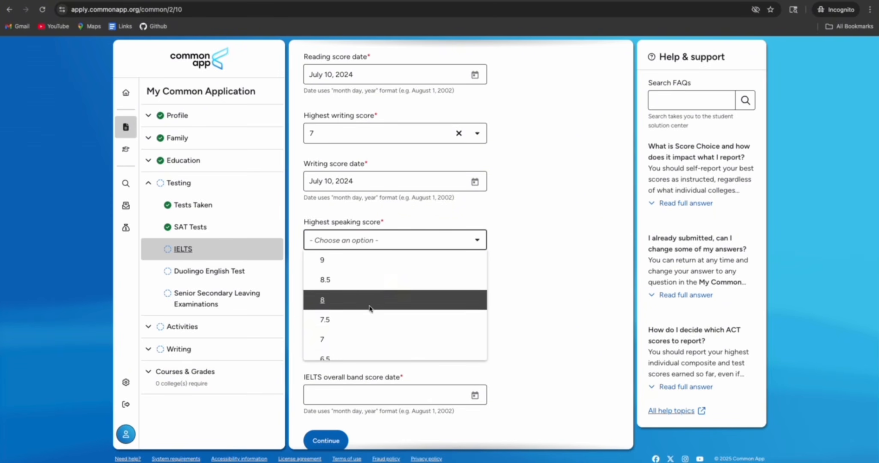
{"action": "left_click", "coordinate": [411, 339]}
{"action": "left_click", "coordinate": [471, 290]}
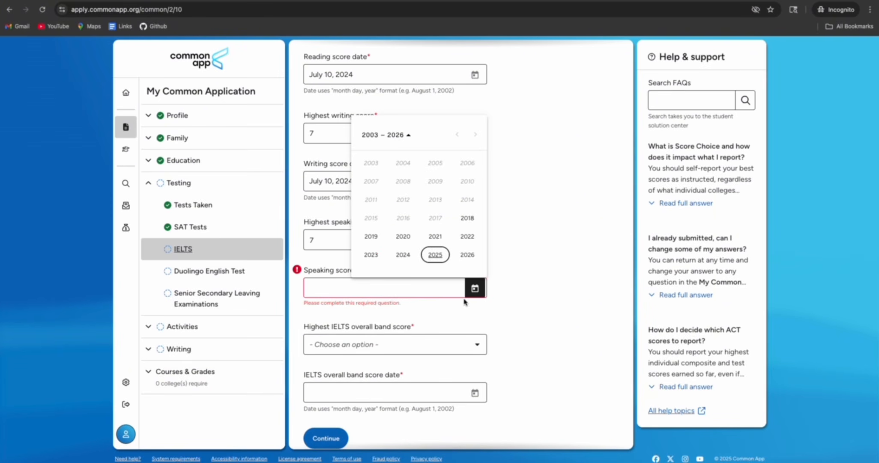
{"action": "left_click", "coordinate": [402, 255]}
{"action": "left_click", "coordinate": [436, 202]}
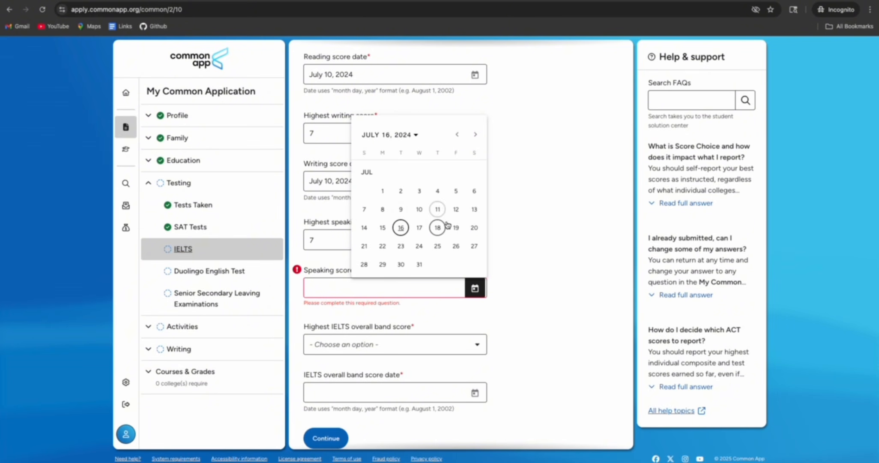
{"action": "left_click", "coordinate": [418, 208]}
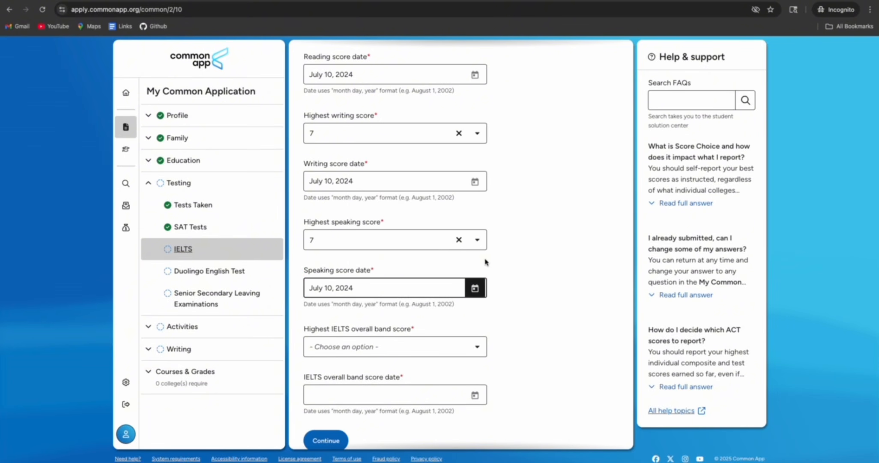
{"action": "scroll", "coordinate": [496, 262], "scroll_direction": "down", "scroll_amount": 1}
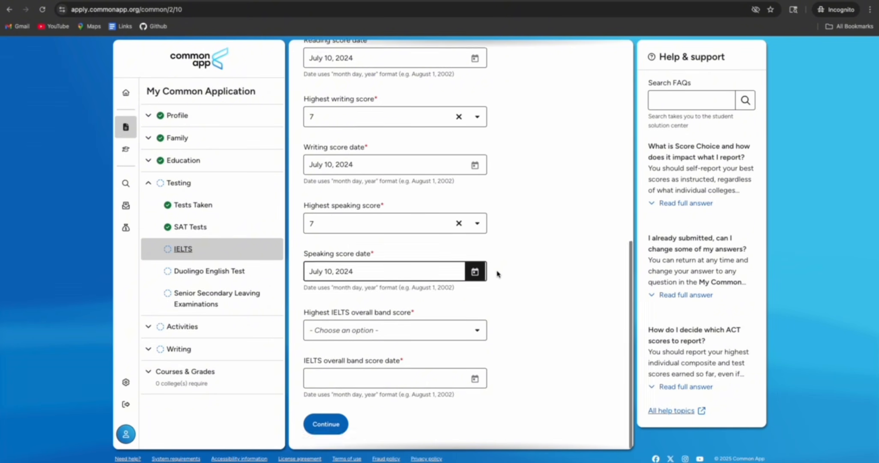
Set IELTS overall band score to 7 dated July 10, 2024, and save IELTS
{"action": "left_click", "coordinate": [432, 330]}
{"action": "left_click", "coordinate": [365, 427]}
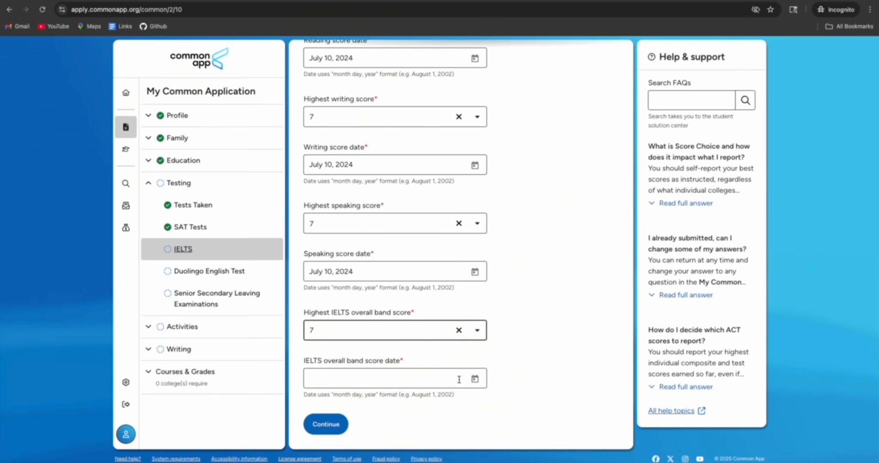
{"action": "left_click", "coordinate": [475, 379]}
{"action": "left_click", "coordinate": [402, 343]}
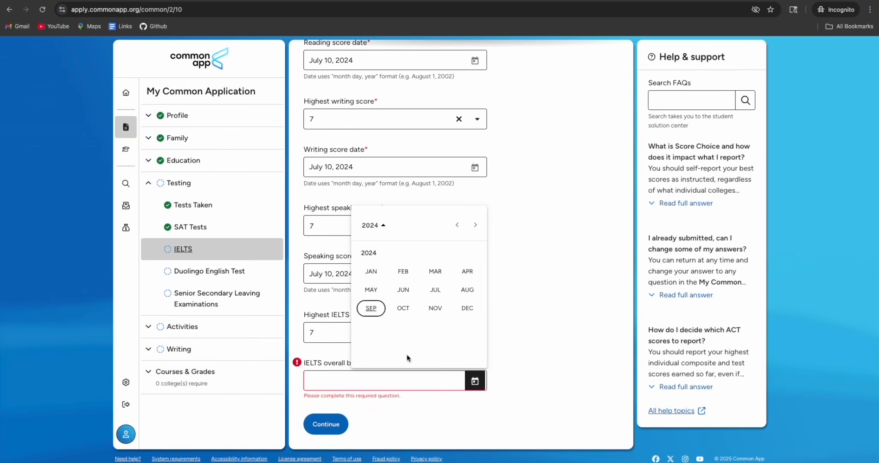
{"action": "left_click", "coordinate": [435, 289]}
{"action": "left_click", "coordinate": [419, 300]}
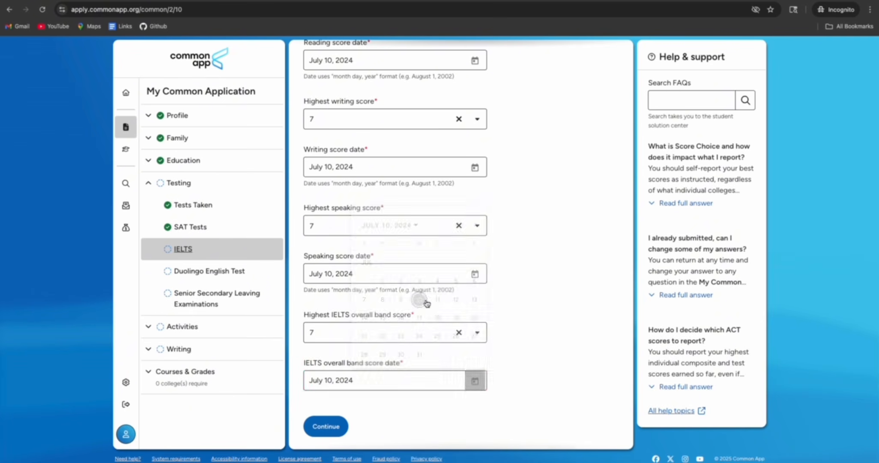
{"action": "left_click", "coordinate": [326, 423]}
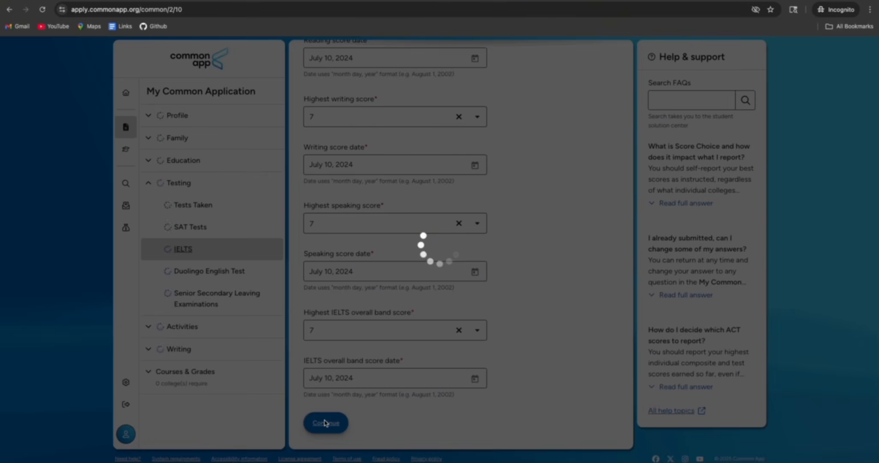
{"action": "left_click", "coordinate": [421, 151]}
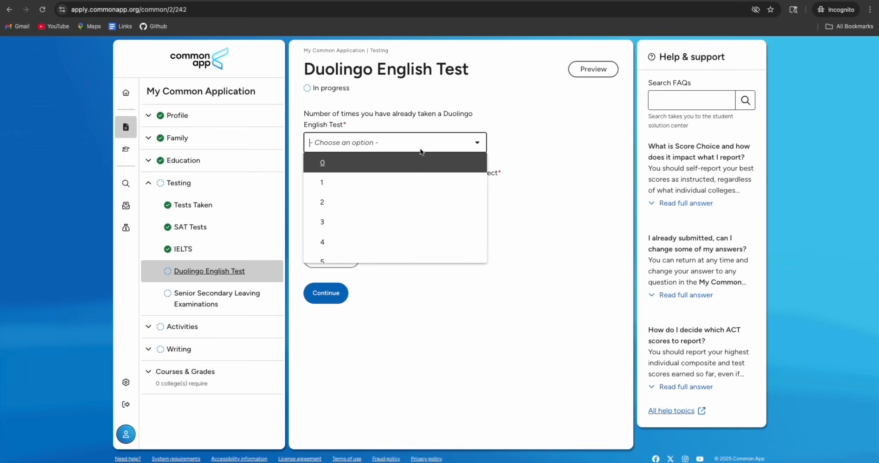
Record one Duolingo test taken, none planned, and literacy score 120 dated July 10, 2024
{"action": "left_click", "coordinate": [349, 182]}
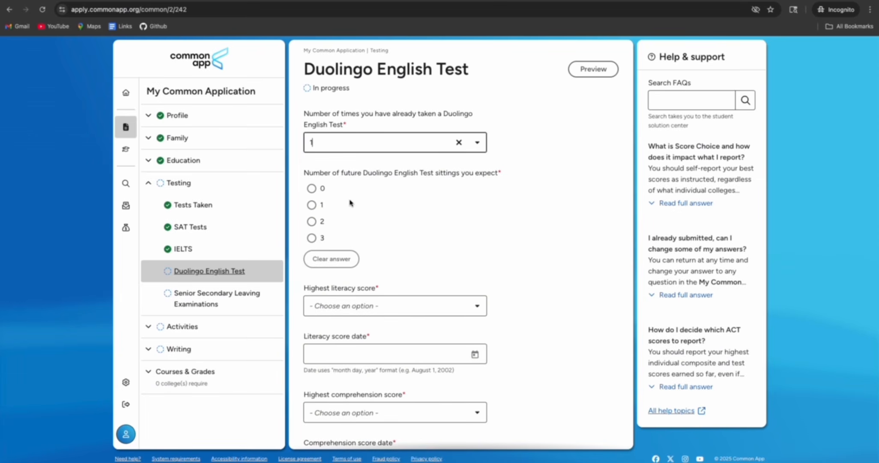
{"action": "left_click", "coordinate": [312, 190]}
{"action": "scroll", "coordinate": [402, 233], "scroll_direction": "down", "scroll_amount": 4}
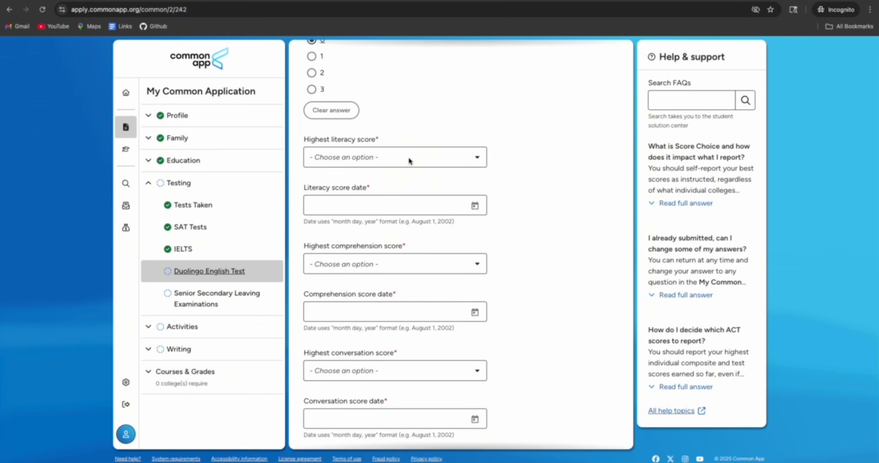
{"action": "left_click", "coordinate": [409, 161]}
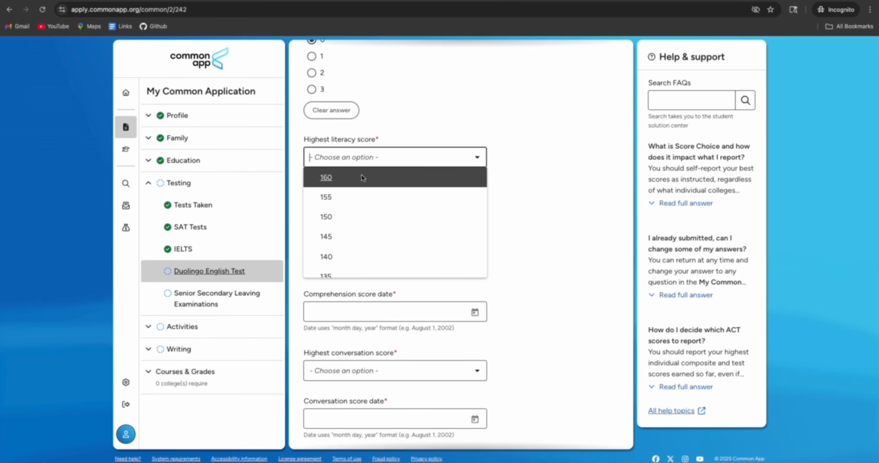
{"action": "scroll", "coordinate": [361, 214], "scroll_direction": "down", "scroll_amount": 3}
{"action": "left_click", "coordinate": [349, 246]}
{"action": "scroll", "coordinate": [428, 205], "scroll_direction": "down", "scroll_amount": 1}
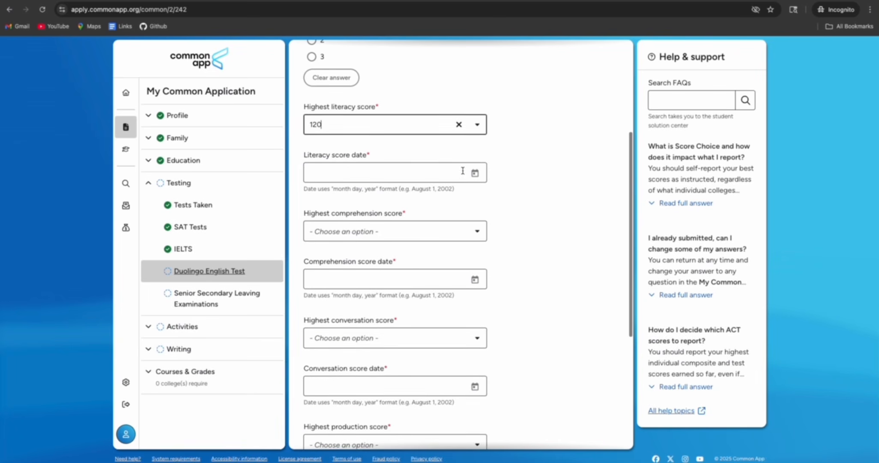
{"action": "left_click", "coordinate": [475, 173]}
{"action": "left_click", "coordinate": [408, 322]}
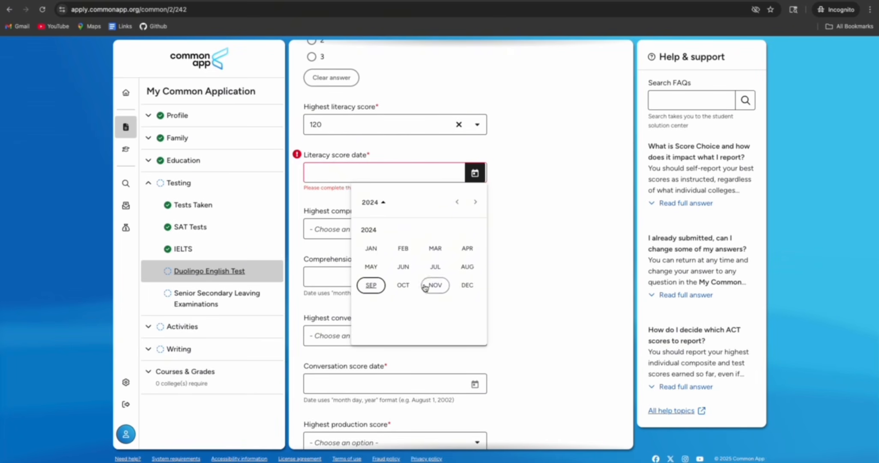
{"action": "left_click", "coordinate": [435, 267]}
{"action": "left_click", "coordinate": [419, 277]}
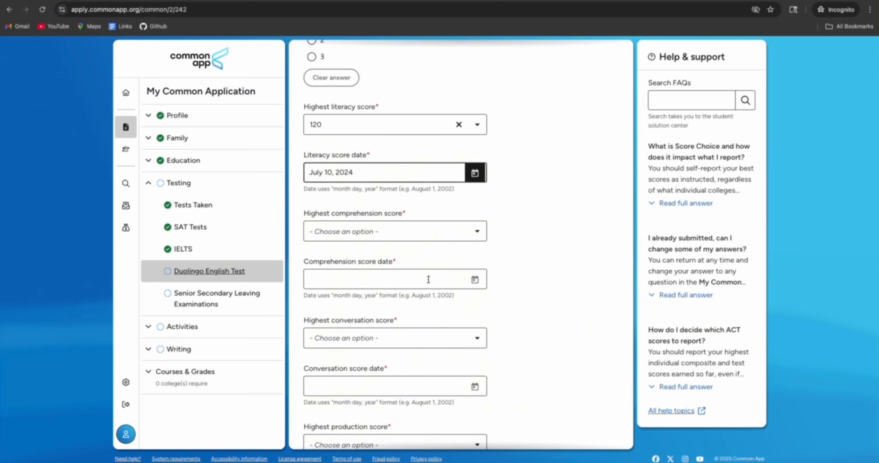
Set the Duolingo comprehension score to 120, dated July 10, 2024
{"action": "left_click", "coordinate": [429, 234]}
{"action": "scroll", "coordinate": [344, 308], "scroll_direction": "down", "scroll_amount": 2}
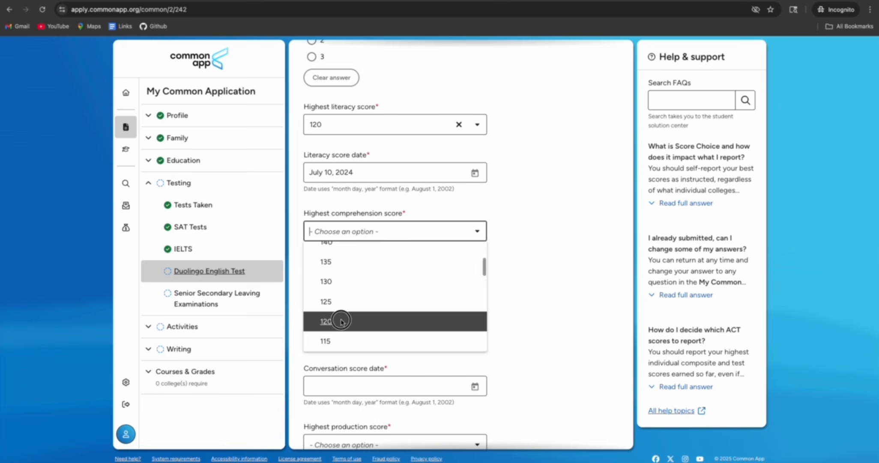
{"action": "left_click", "coordinate": [343, 322]}
{"action": "left_click", "coordinate": [475, 279]}
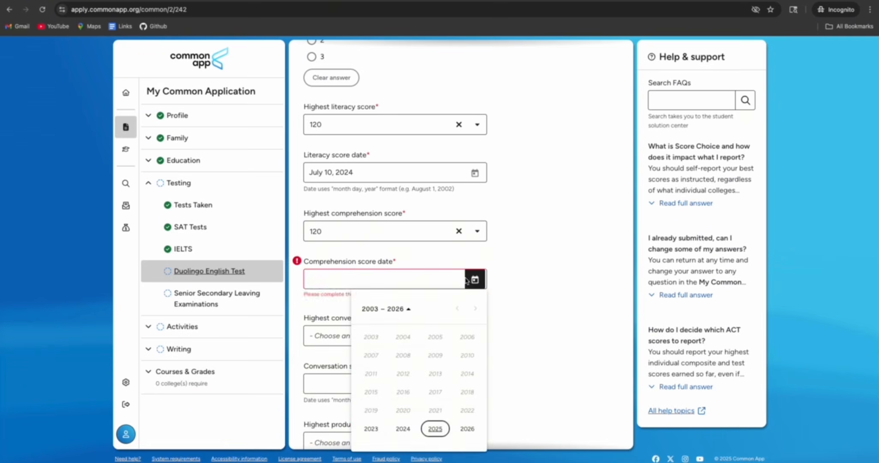
{"action": "left_click", "coordinate": [402, 428]}
{"action": "left_click", "coordinate": [435, 373]}
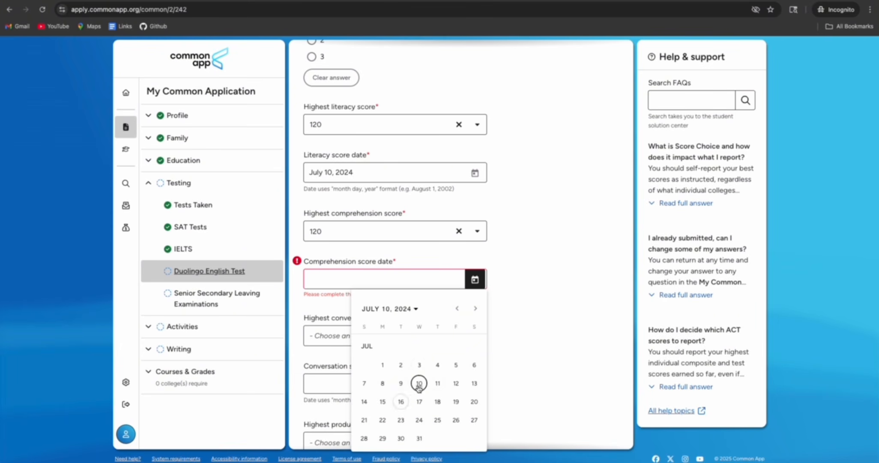
{"action": "left_click", "coordinate": [419, 382]}
Set the Duolingo conversation score to 120, correcting an initial 115, dated July 10, 2024
{"action": "scroll", "coordinate": [422, 343], "scroll_direction": "down", "scroll_amount": 3}
{"action": "left_click", "coordinate": [413, 223]}
{"action": "scroll", "coordinate": [387, 242], "scroll_direction": "down", "scroll_amount": 5}
{"action": "left_click", "coordinate": [385, 296]}
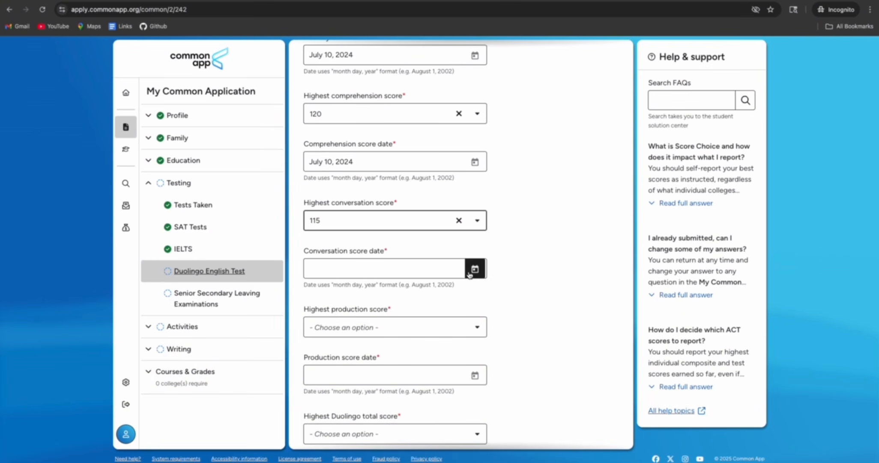
{"action": "left_click", "coordinate": [349, 222]}
{"action": "scroll", "coordinate": [344, 300], "scroll_direction": "up", "scroll_amount": 2}
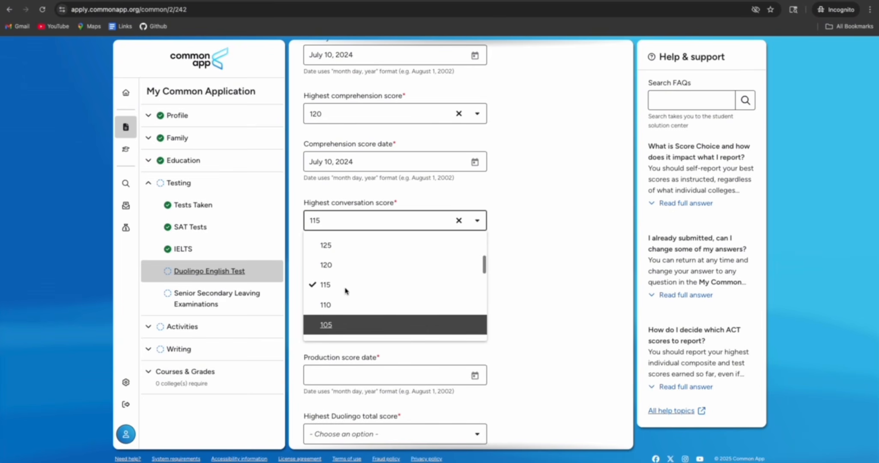
{"action": "left_click", "coordinate": [341, 268]}
{"action": "left_click", "coordinate": [458, 269]}
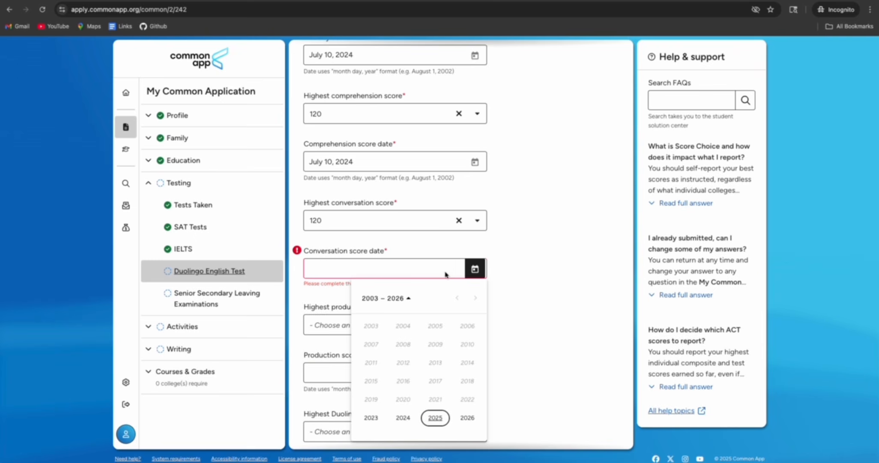
{"action": "left_click", "coordinate": [403, 418]}
{"action": "left_click", "coordinate": [434, 362]}
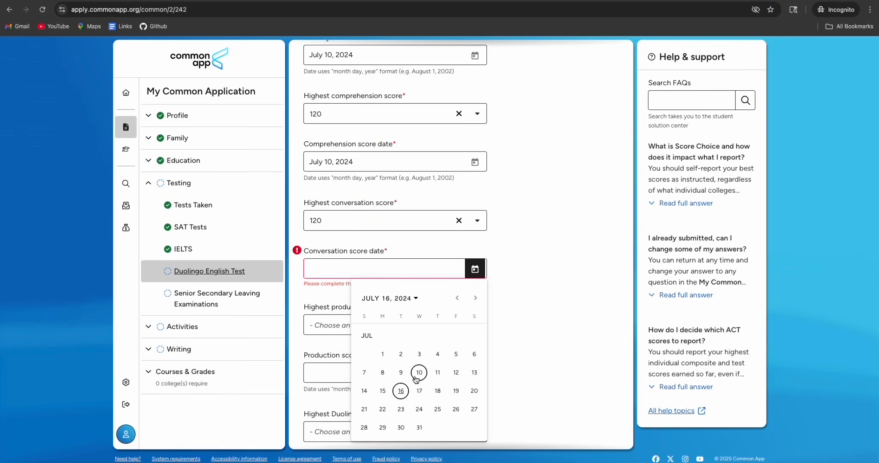
{"action": "left_click", "coordinate": [417, 371]}
Set the Duolingo production score to 120, dated July 10, 2024
{"action": "scroll", "coordinate": [409, 352], "scroll_direction": "down", "scroll_amount": 2}
{"action": "left_click", "coordinate": [406, 228]}
{"action": "scroll", "coordinate": [356, 312], "scroll_direction": "down", "scroll_amount": 2}
{"action": "left_click", "coordinate": [353, 285]}
{"action": "left_click", "coordinate": [474, 273]}
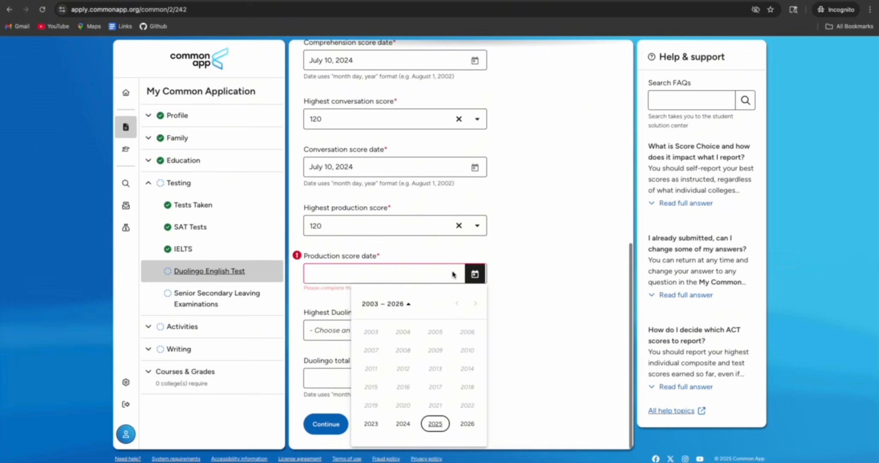
{"action": "left_click", "coordinate": [404, 423]}
{"action": "left_click", "coordinate": [435, 368]}
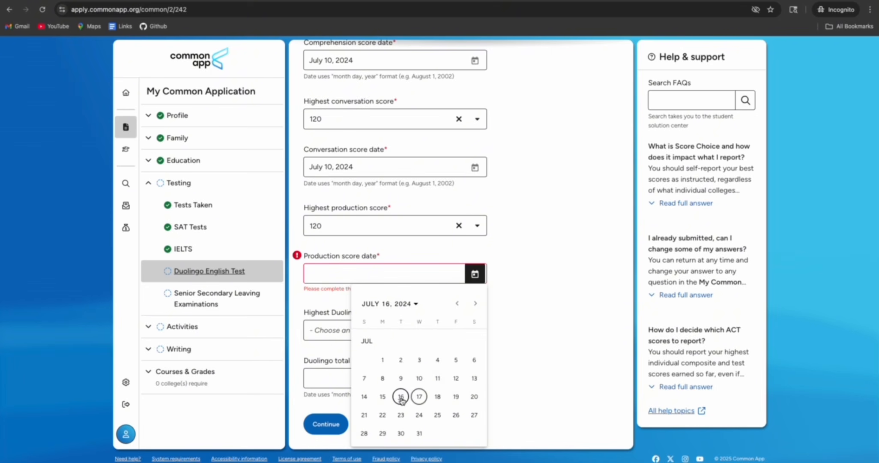
{"action": "left_click", "coordinate": [422, 379]}
Set the Duolingo total score to 120, dated July 10, 2024
{"action": "left_click", "coordinate": [441, 336]}
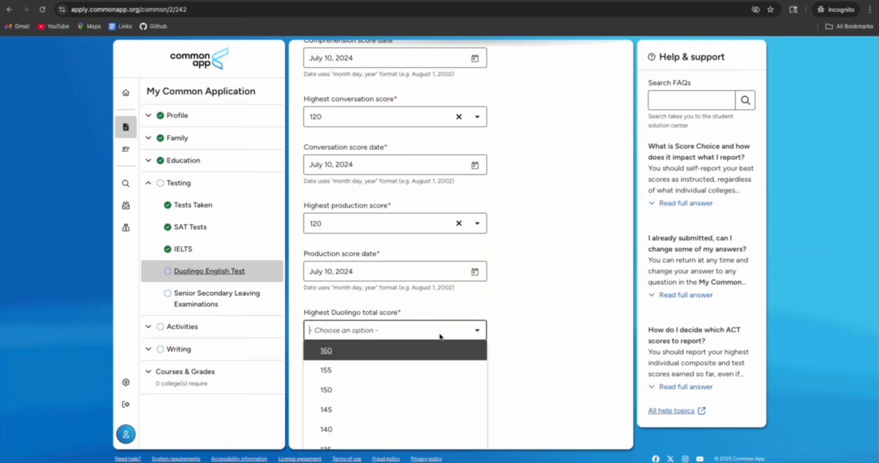
{"action": "scroll", "coordinate": [398, 384], "scroll_direction": "down", "scroll_amount": 1}
{"action": "left_click", "coordinate": [349, 406]}
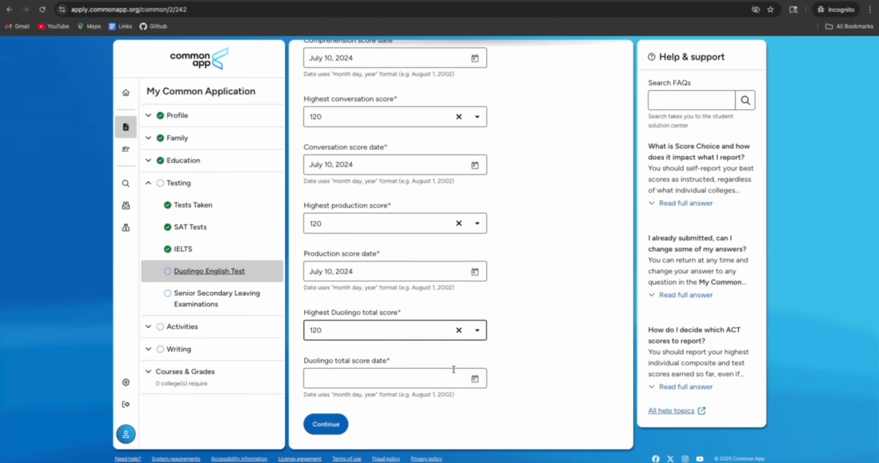
{"action": "left_click", "coordinate": [474, 378]}
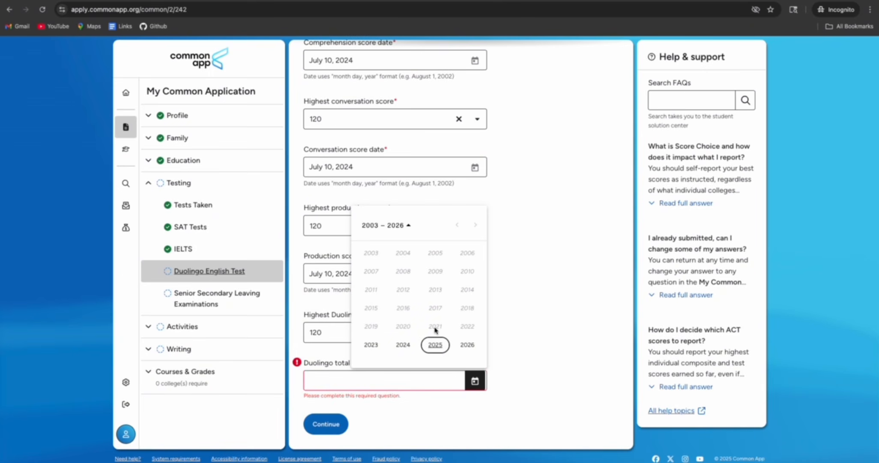
{"action": "left_click", "coordinate": [402, 344]}
{"action": "left_click", "coordinate": [433, 305]}
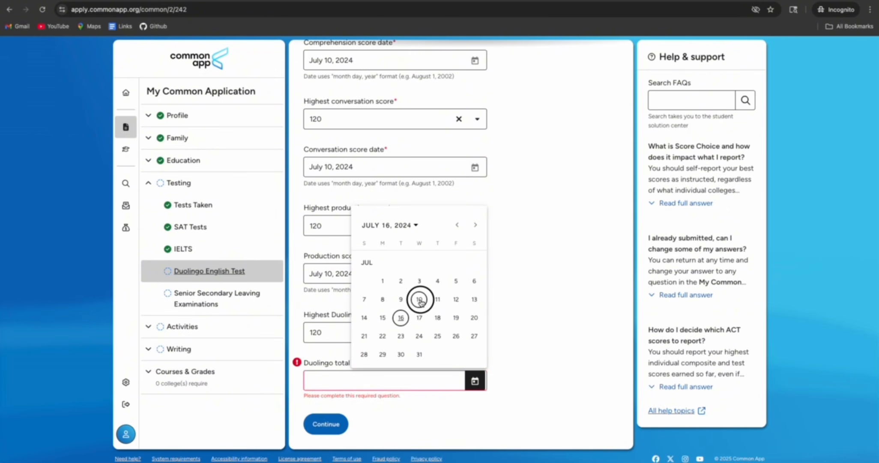
{"action": "left_click", "coordinate": [420, 300]}
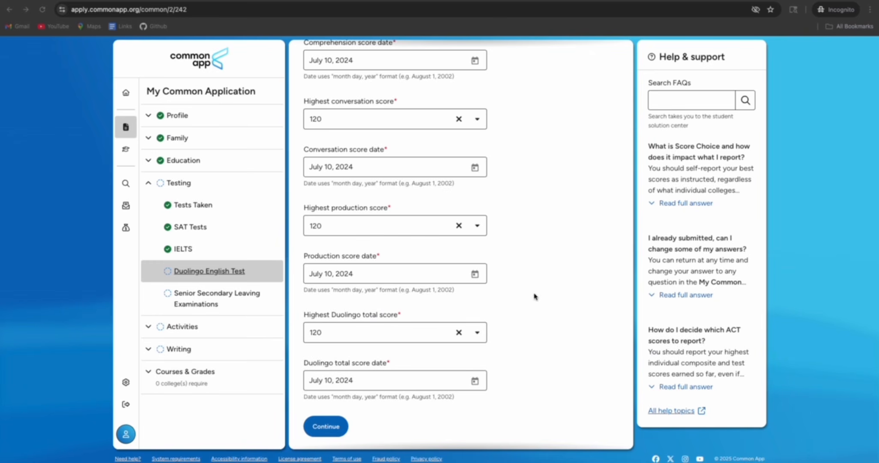
Continue to Senior Secondary Leaving Examinations, report 2 exams taken, and date the first July 2018
{"action": "left_click", "coordinate": [328, 437]}
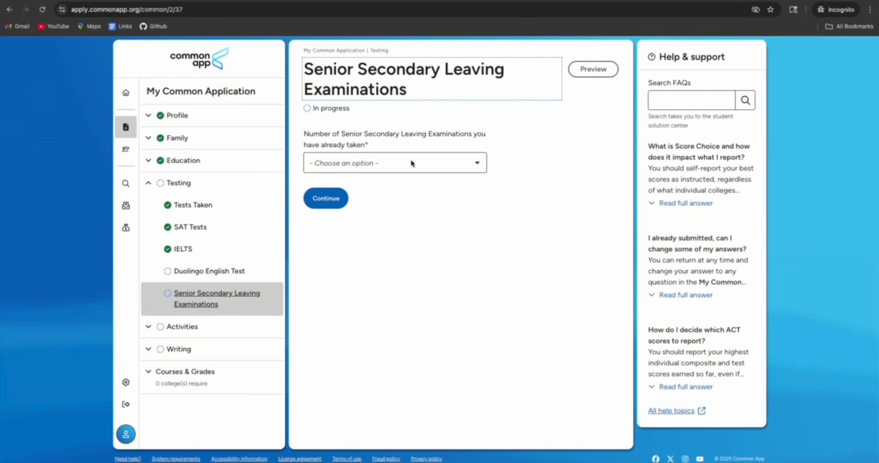
{"action": "left_click", "coordinate": [411, 162]}
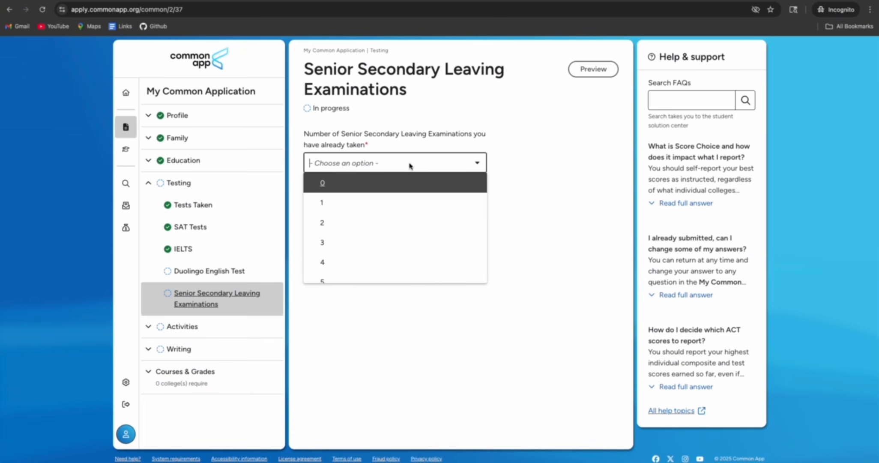
{"action": "left_click", "coordinate": [355, 221]}
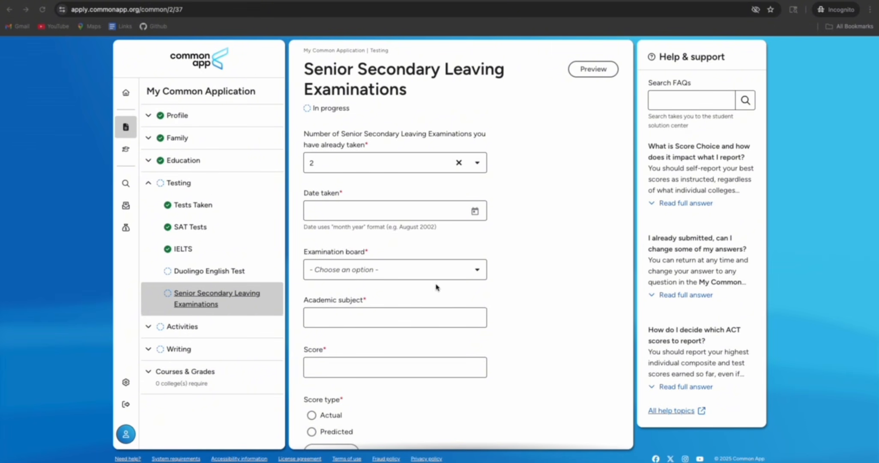
{"action": "left_click", "coordinate": [475, 212]}
{"action": "left_click", "coordinate": [474, 211]}
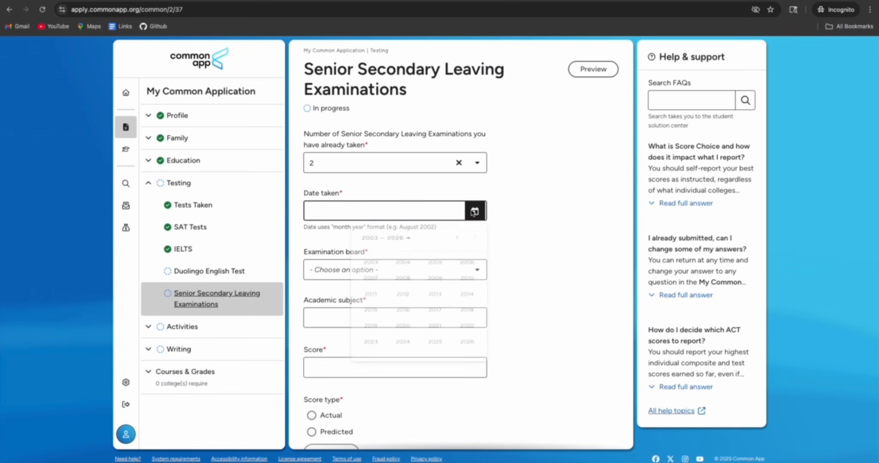
{"action": "left_click", "coordinate": [467, 324]}
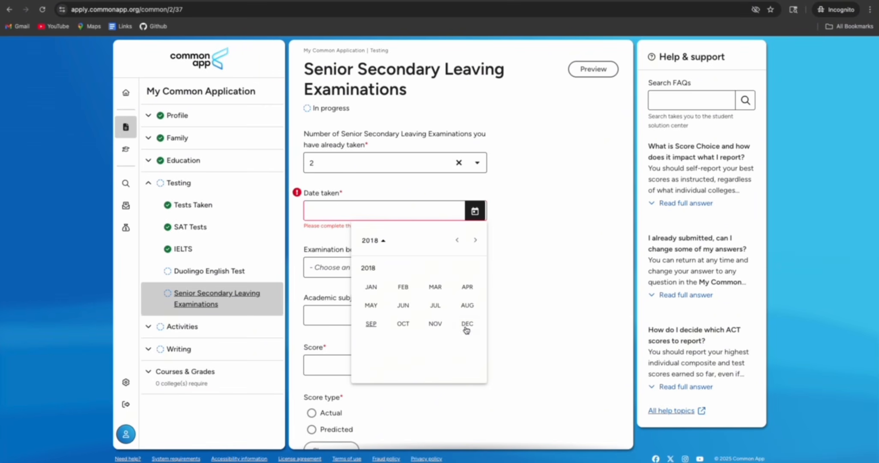
{"action": "left_click", "coordinate": [433, 306]}
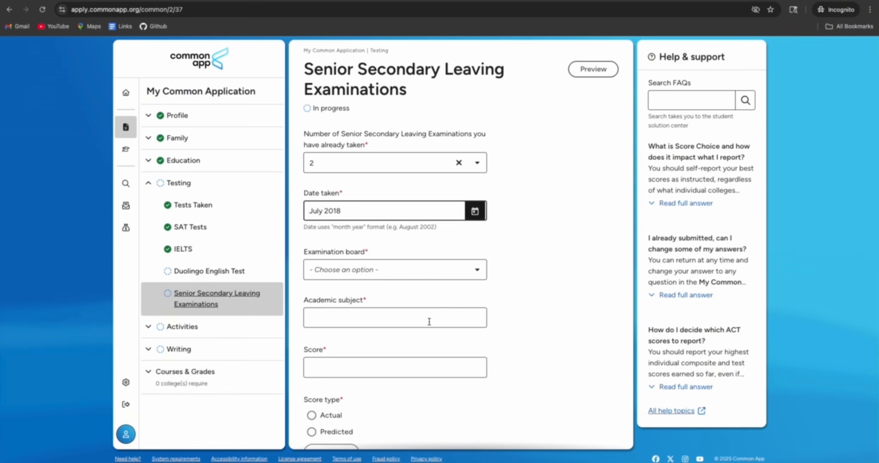
{"action": "left_click", "coordinate": [448, 271]}
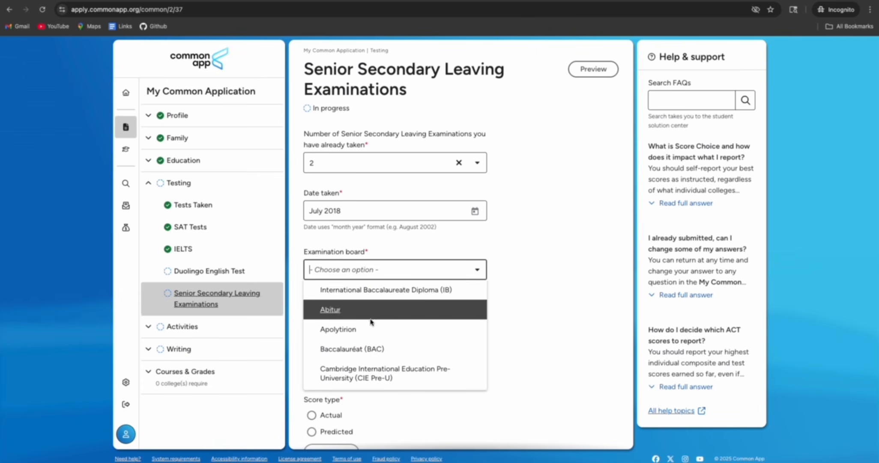
Select Higher Secondary Education Board Examination (HSEBE) or School Leaving Certificate (SLC) as the first exam's board
{"action": "scroll", "coordinate": [372, 336], "scroll_direction": "down", "scroll_amount": 1}
{"action": "scroll", "coordinate": [373, 335], "scroll_direction": "down", "scroll_amount": 3}
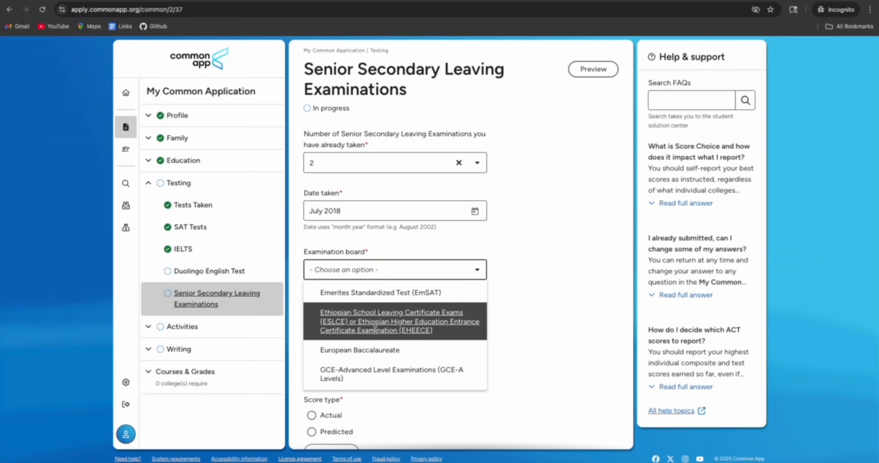
{"action": "scroll", "coordinate": [376, 329], "scroll_direction": "down", "scroll_amount": 3}
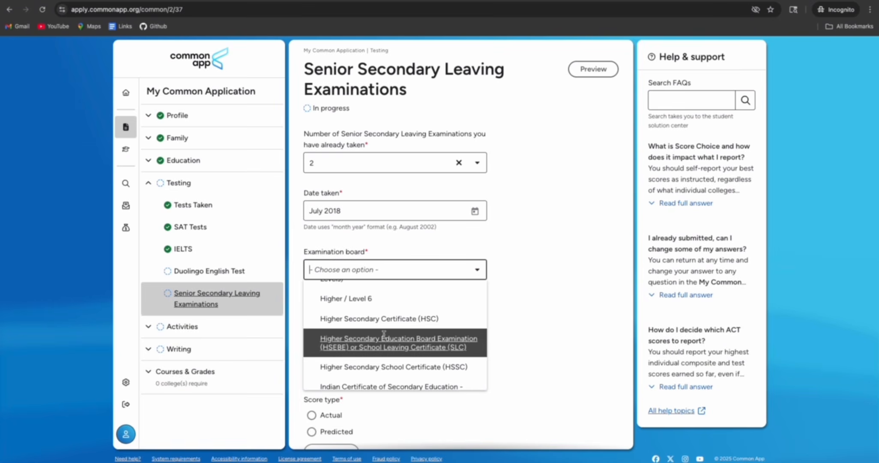
{"action": "scroll", "coordinate": [384, 334], "scroll_direction": "down", "scroll_amount": 1}
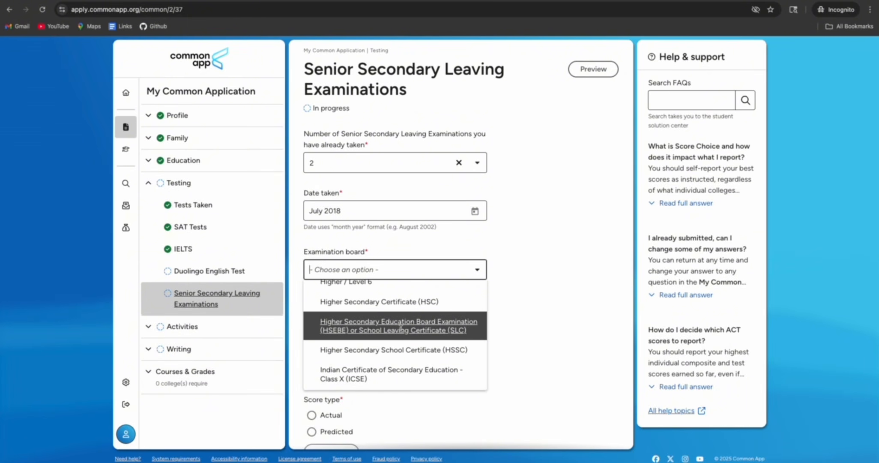
{"action": "scroll", "coordinate": [400, 328], "scroll_direction": "down", "scroll_amount": 3}
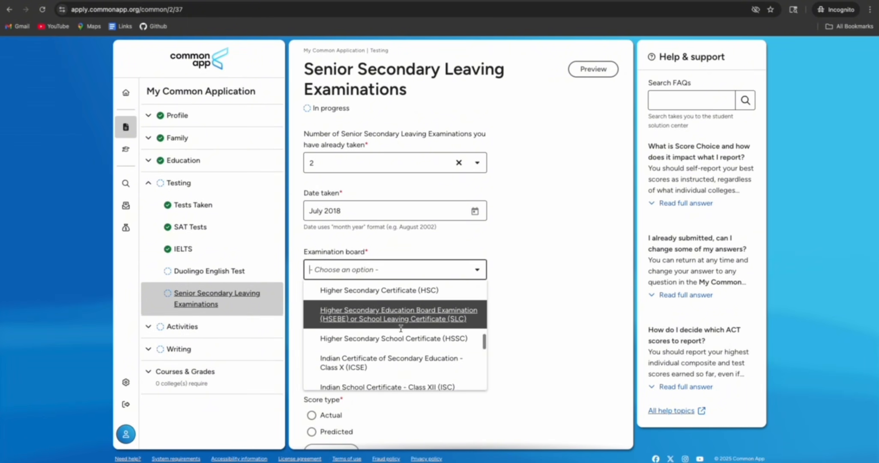
{"action": "scroll", "coordinate": [401, 329], "scroll_direction": "down", "scroll_amount": 5}
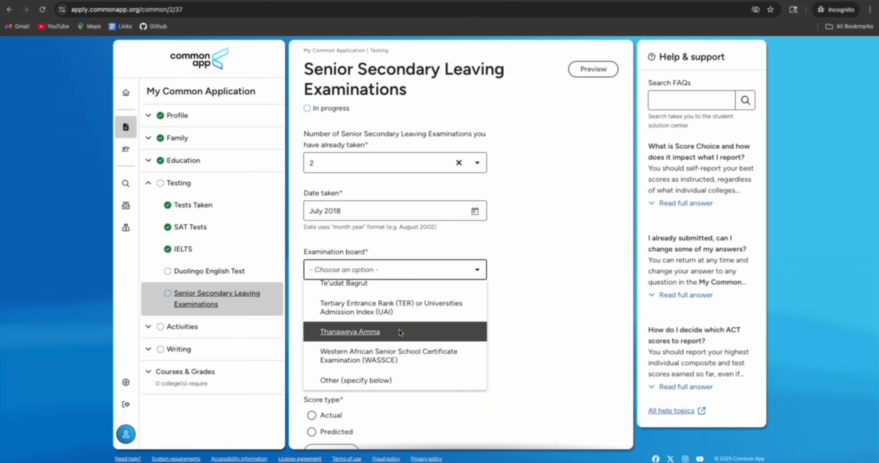
{"action": "scroll", "coordinate": [399, 332], "scroll_direction": "up", "scroll_amount": 5}
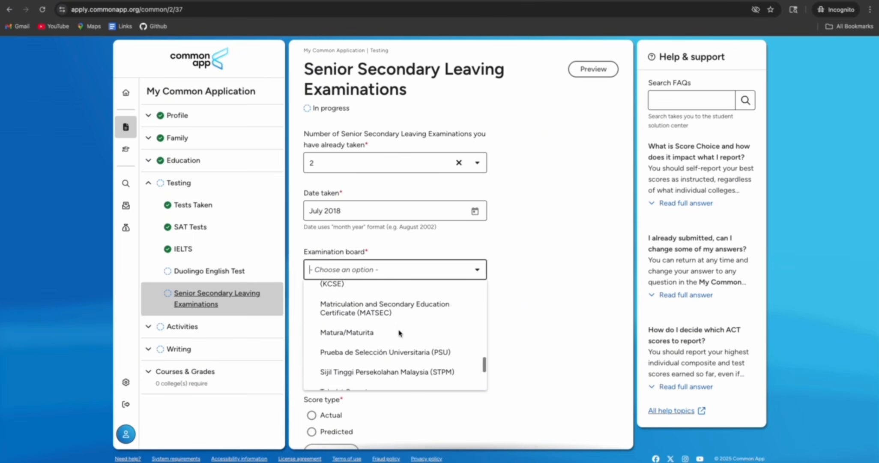
{"action": "scroll", "coordinate": [399, 333], "scroll_direction": "up", "scroll_amount": 3}
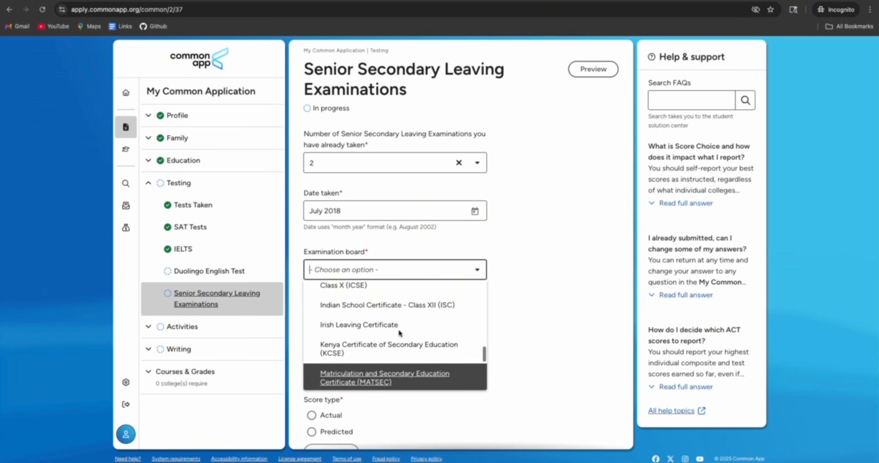
{"action": "scroll", "coordinate": [399, 333], "scroll_direction": "up", "scroll_amount": 3}
{"action": "scroll", "coordinate": [398, 329], "scroll_direction": "up", "scroll_amount": 2}
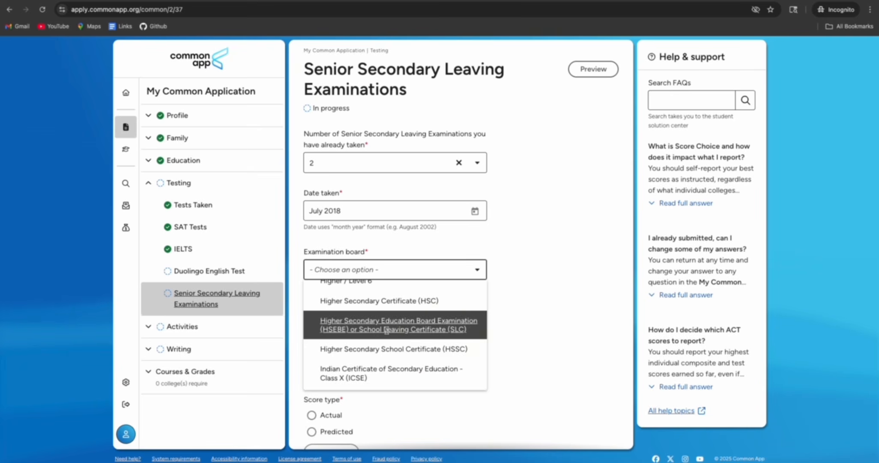
{"action": "left_click", "coordinate": [387, 329]}
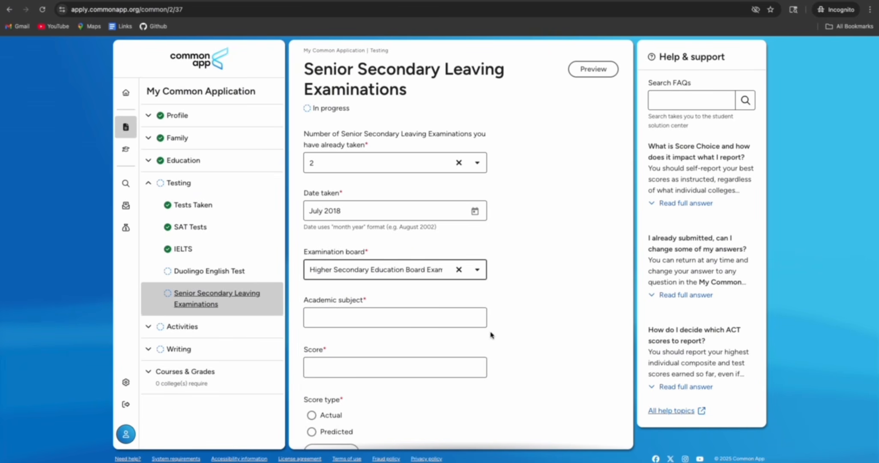
Enter subjects 'Math, Science, Computer', score 3.10, and mark the score type Actual
{"action": "left_click", "coordinate": [371, 315]}
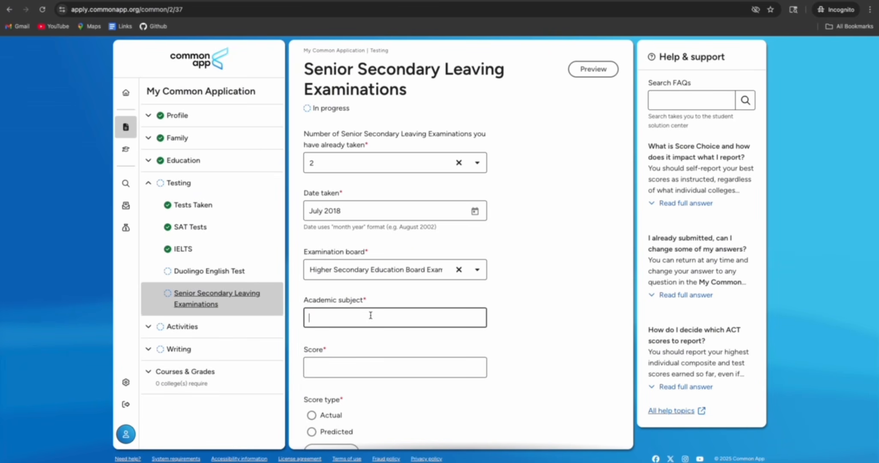
{"action": "type", "text": "Math, Science, Computer scienc"}
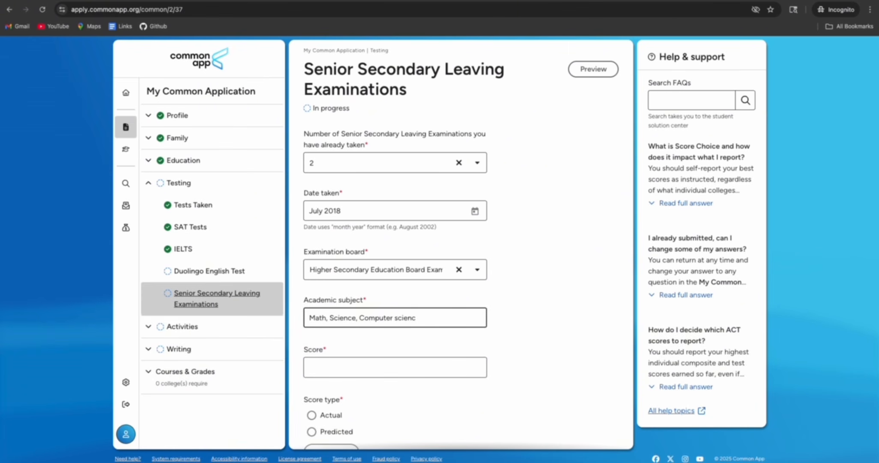
{"action": "key", "text": "BackSpace"}
{"action": "left_click", "coordinate": [586, 304]}
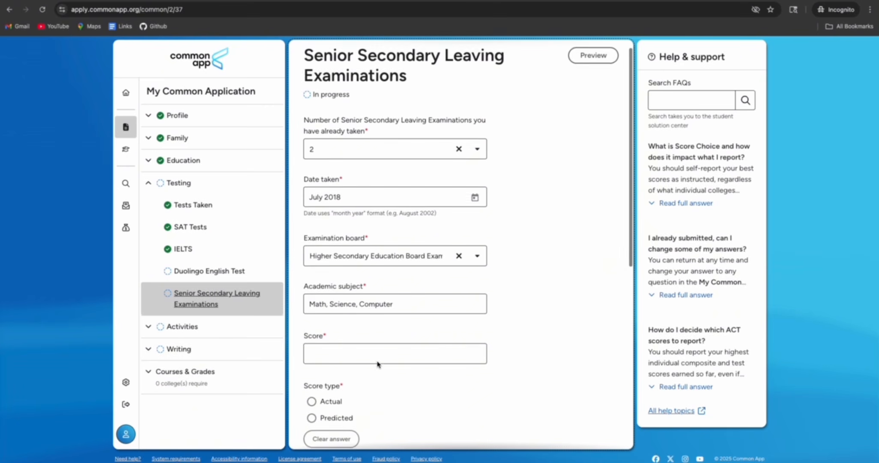
{"action": "scroll", "coordinate": [377, 364], "scroll_direction": "down", "scroll_amount": 1}
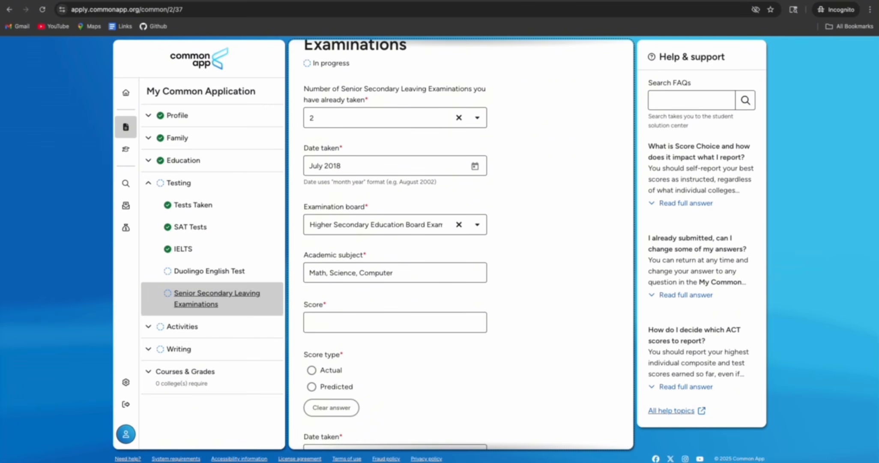
{"action": "left_click", "coordinate": [377, 325]}
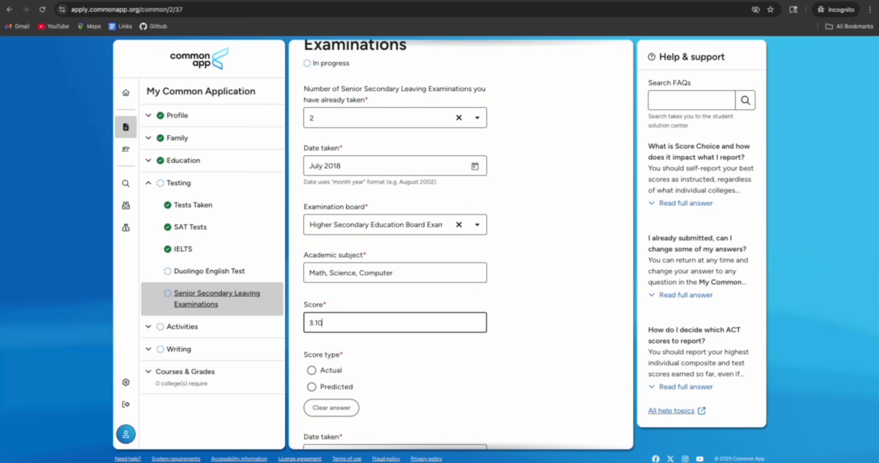
{"action": "left_click", "coordinate": [311, 370]}
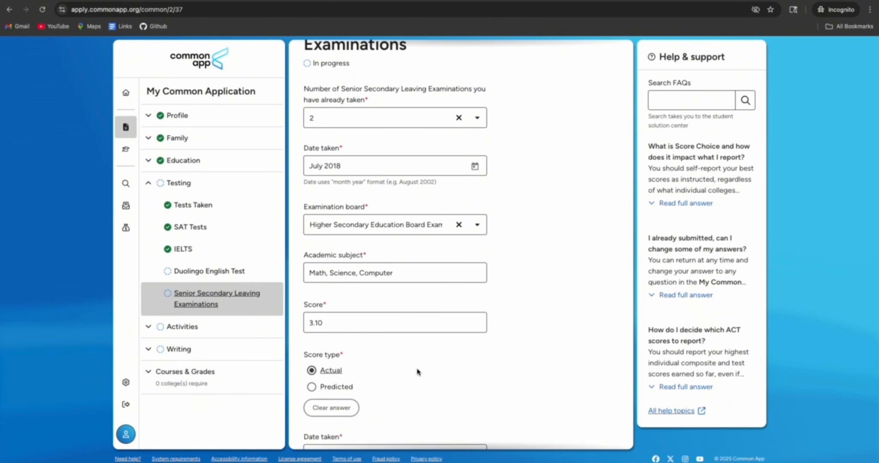
{"action": "scroll", "coordinate": [418, 371], "scroll_direction": "down", "scroll_amount": 3}
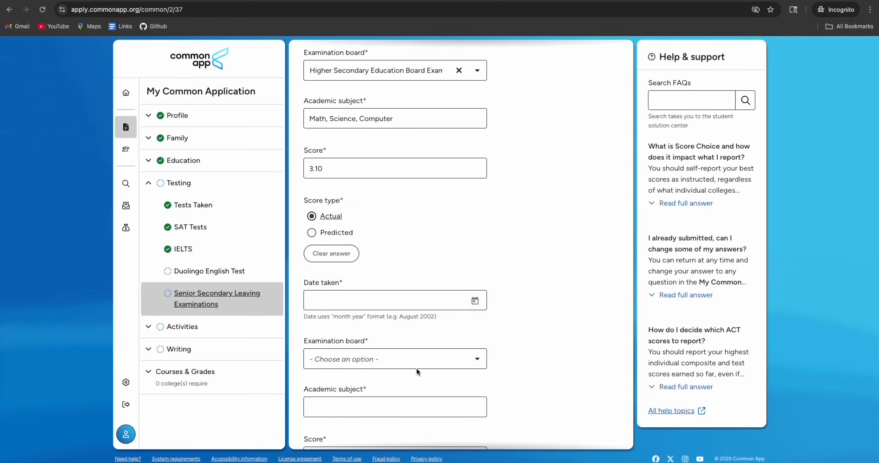
Date the second exam August 2025 and set its board to Higher Secondary Education Board Examination
{"action": "scroll", "coordinate": [417, 370], "scroll_direction": "up", "scroll_amount": 5}
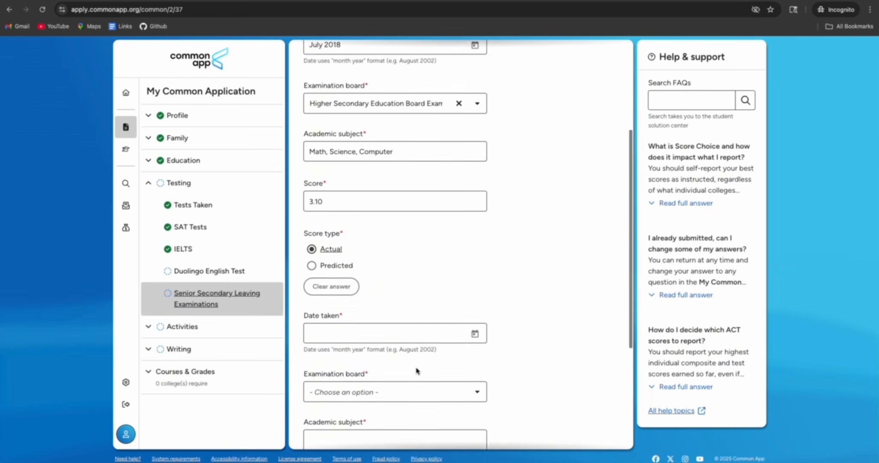
{"action": "scroll", "coordinate": [416, 367], "scroll_direction": "down", "scroll_amount": 7}
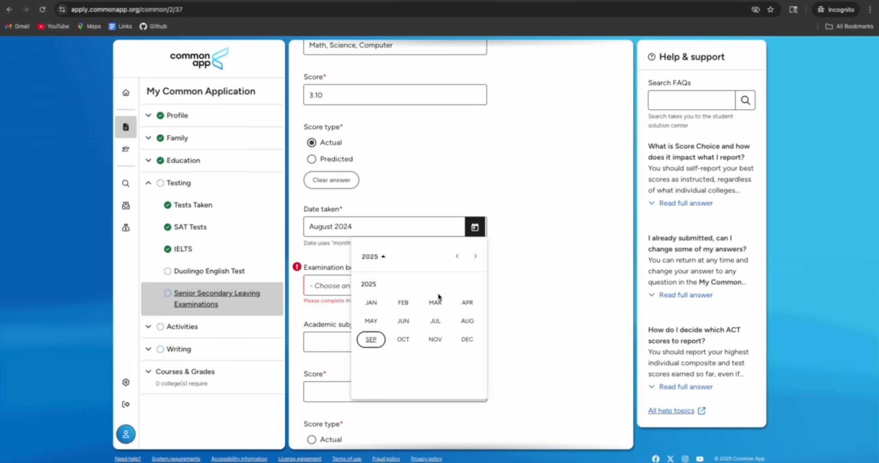
{"action": "left_click", "coordinate": [467, 321]}
{"action": "left_click", "coordinate": [457, 285]}
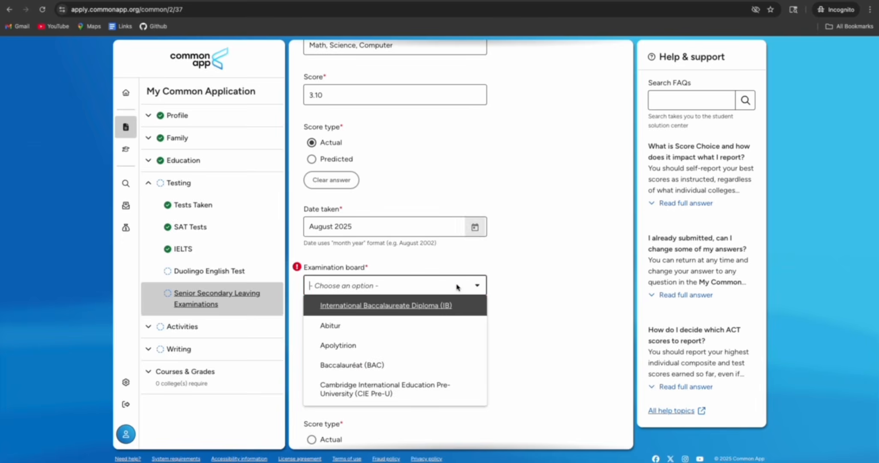
{"action": "scroll", "coordinate": [393, 334], "scroll_direction": "down", "scroll_amount": 3}
{"action": "scroll", "coordinate": [392, 332], "scroll_direction": "down", "scroll_amount": 5}
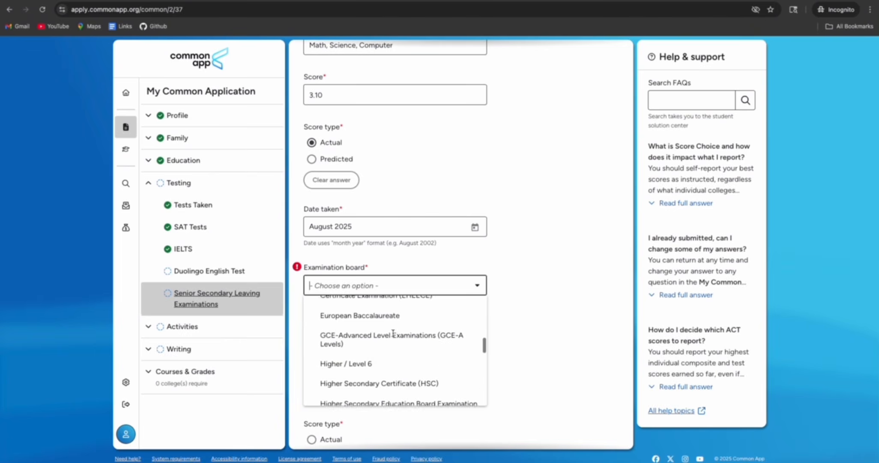
{"action": "scroll", "coordinate": [391, 327], "scroll_direction": "down", "scroll_amount": 1}
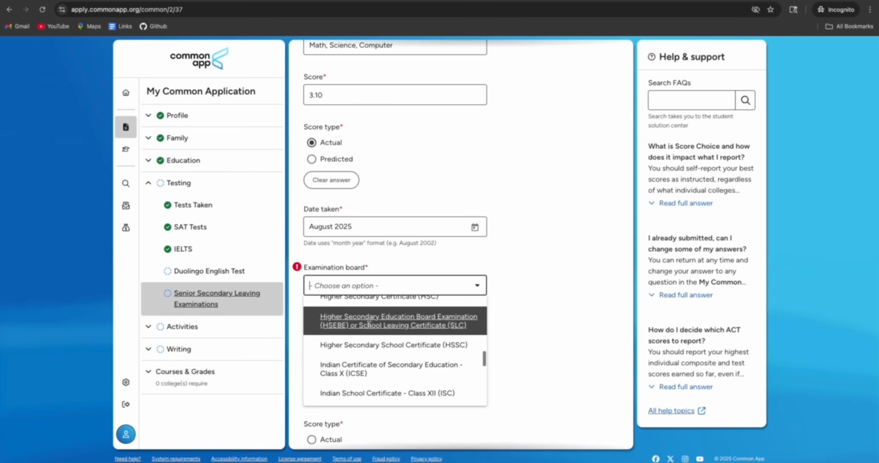
{"action": "left_click", "coordinate": [391, 322]}
Enter subjects 'Physics, Chemistry, Math' with actual score 3.8, then continue to Activities
{"action": "scroll", "coordinate": [383, 303], "scroll_direction": "down", "scroll_amount": 1}
{"action": "left_click", "coordinate": [375, 295]}
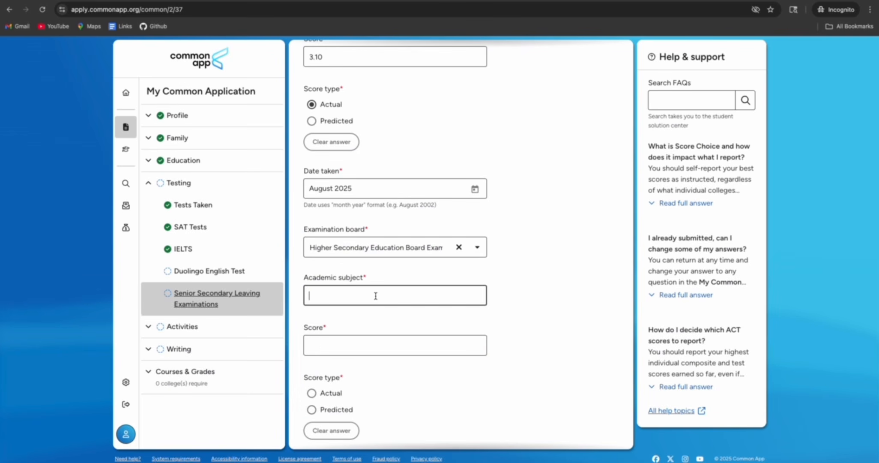
{"action": "type", "text": "Physics, Chemistry, Math"}
{"action": "left_click", "coordinate": [343, 346]}
{"action": "left_click", "coordinate": [326, 347]}
{"action": "type", "text": "3.8"}
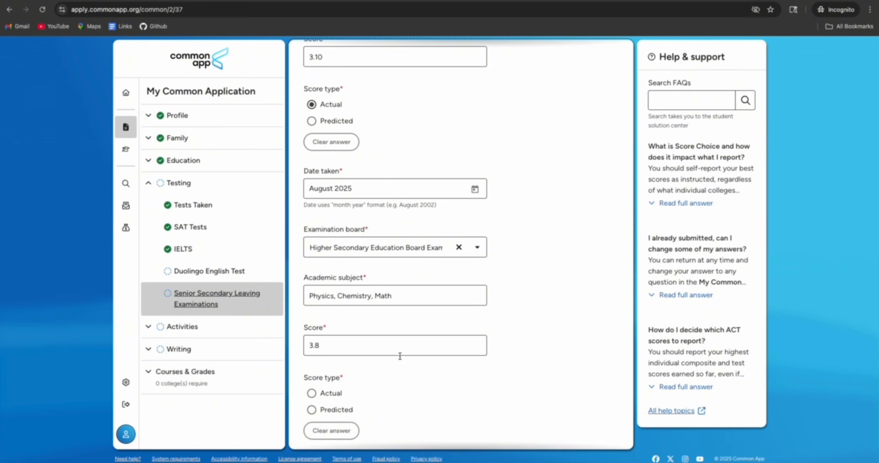
{"action": "left_click", "coordinate": [322, 393]}
{"action": "scroll", "coordinate": [486, 377], "scroll_direction": "down", "scroll_amount": 1}
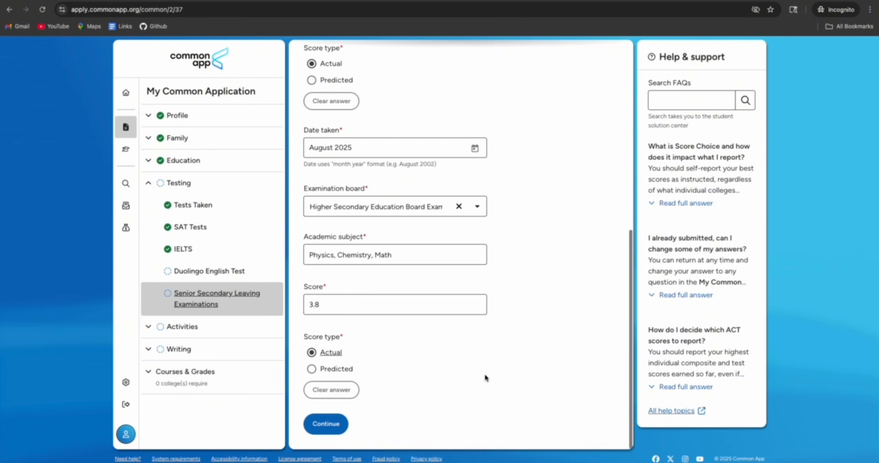
{"action": "left_click", "coordinate": [323, 423]}
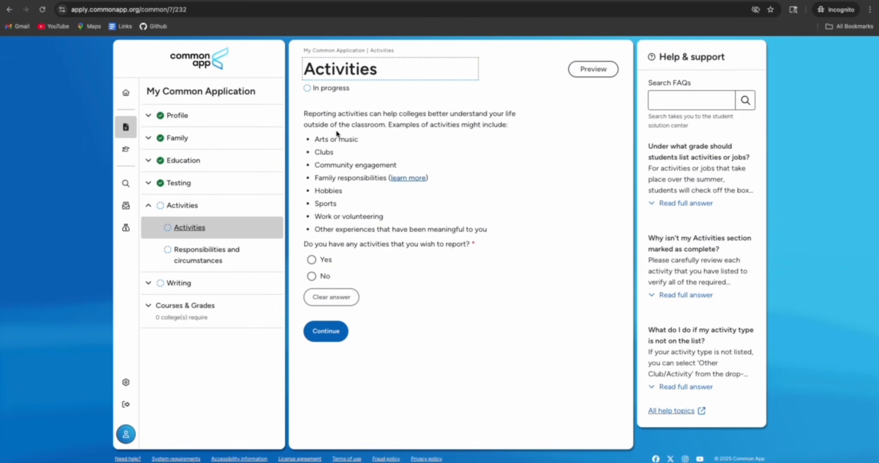
Answer Yes to reporting activities
{"action": "left_click_drag", "start_coordinate": [318, 114], "coordinate": [438, 124]}
{"action": "left_click_drag", "start_coordinate": [333, 138], "coordinate": [345, 139]}
{"action": "left_click", "coordinate": [347, 229]}
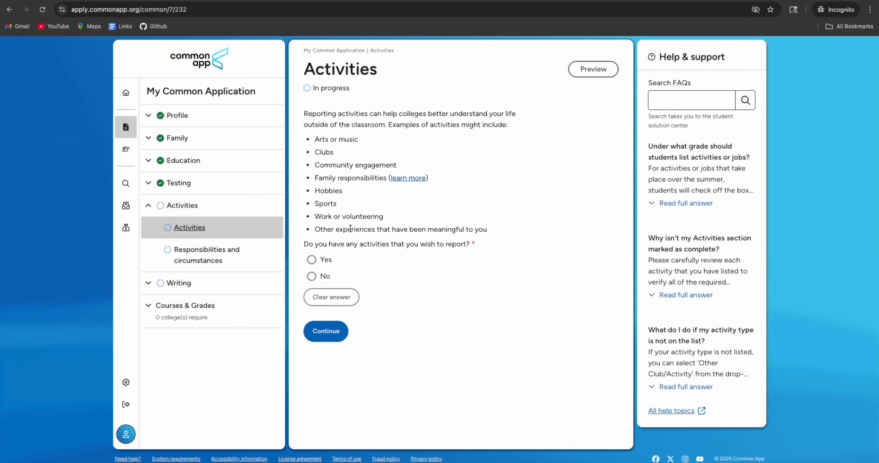
{"action": "left_click", "coordinate": [312, 260]}
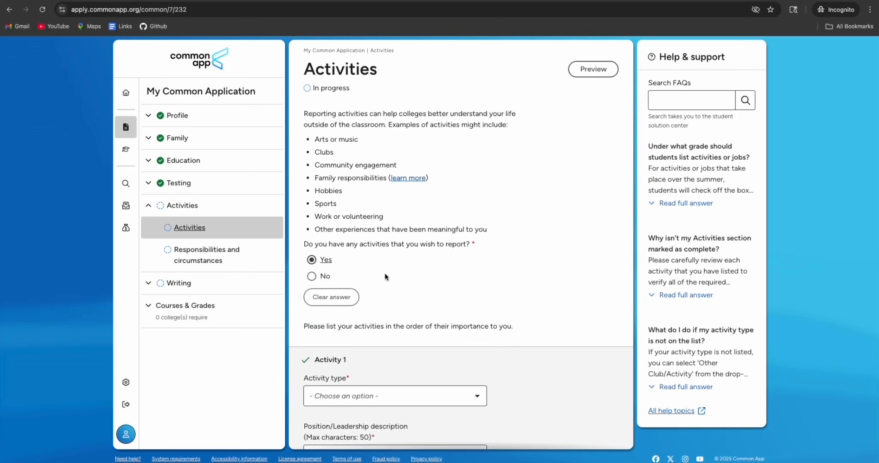
{"action": "scroll", "coordinate": [378, 272], "scroll_direction": "down", "scroll_amount": 2}
{"action": "scroll", "coordinate": [378, 272], "scroll_direction": "down", "scroll_amount": 2}
Choose Community Service (Volunteer) as Activity 1's type
{"action": "left_click", "coordinate": [397, 214]}
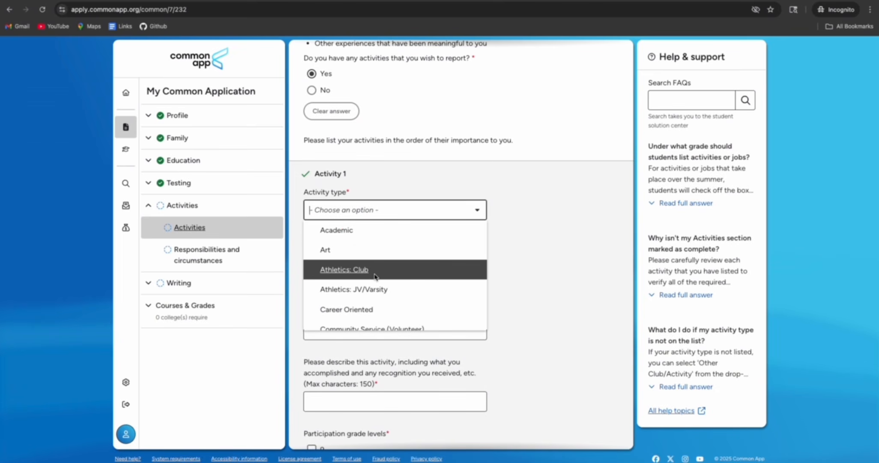
{"action": "scroll", "coordinate": [375, 276], "scroll_direction": "down", "scroll_amount": 2}
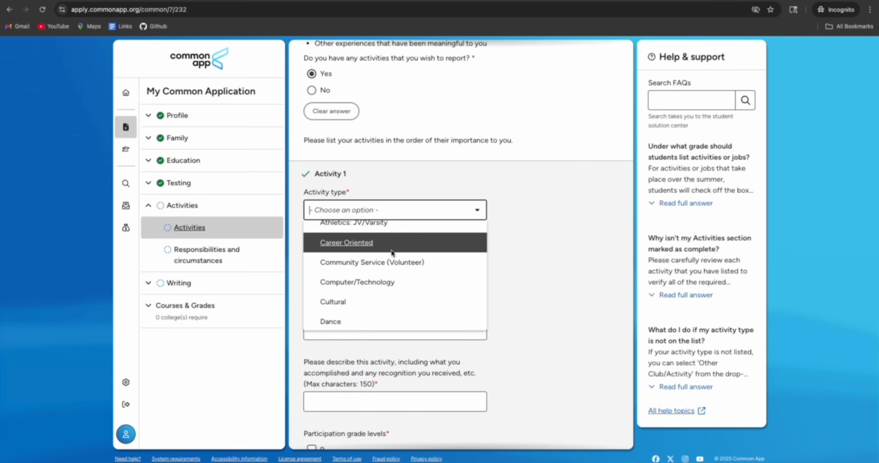
{"action": "scroll", "coordinate": [417, 284], "scroll_direction": "down", "scroll_amount": 1}
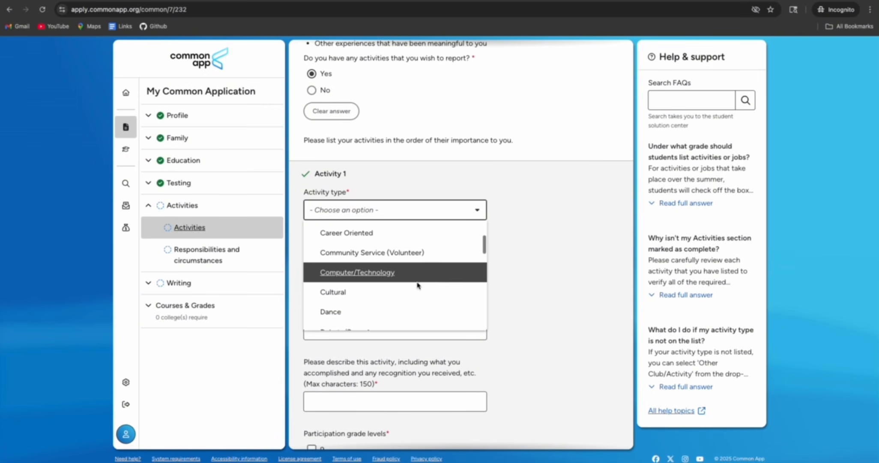
{"action": "scroll", "coordinate": [417, 286], "scroll_direction": "down", "scroll_amount": 1}
{"action": "scroll", "coordinate": [417, 286], "scroll_direction": "up", "scroll_amount": 1}
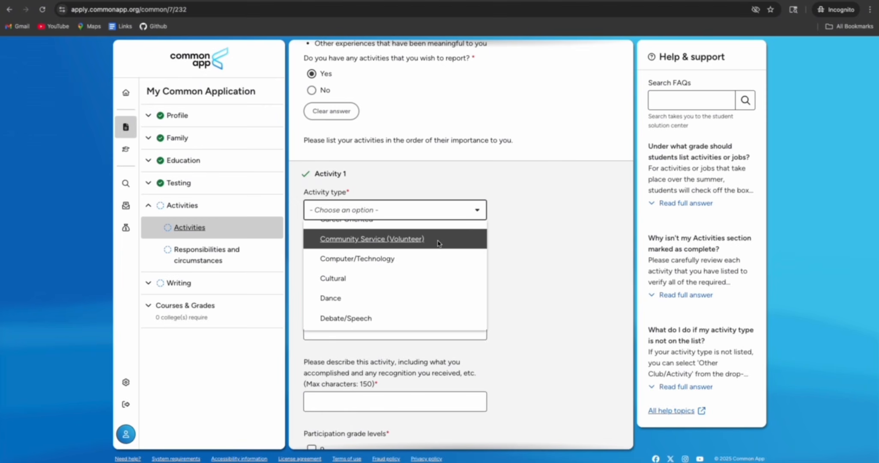
{"action": "left_click", "coordinate": [438, 243]}
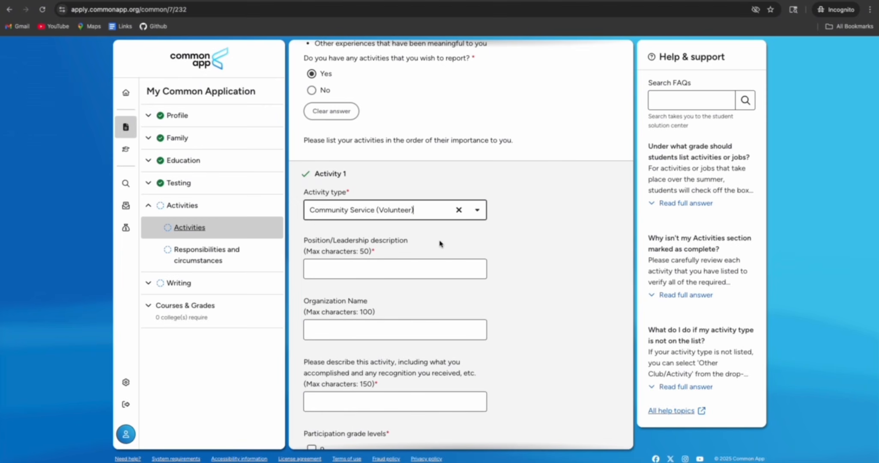
Enter position Volunteer, organization World Wildlife Fund, and description 'Led a team of 5 for awarness program'
{"action": "left_click", "coordinate": [340, 269]}
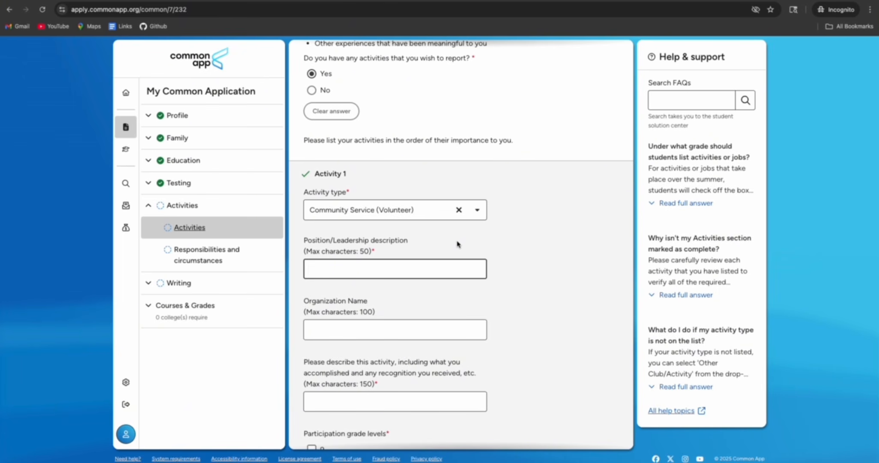
{"action": "type", "text": "Volunteer"}
{"action": "left_click", "coordinate": [351, 333]}
{"action": "type", "text": "World"}
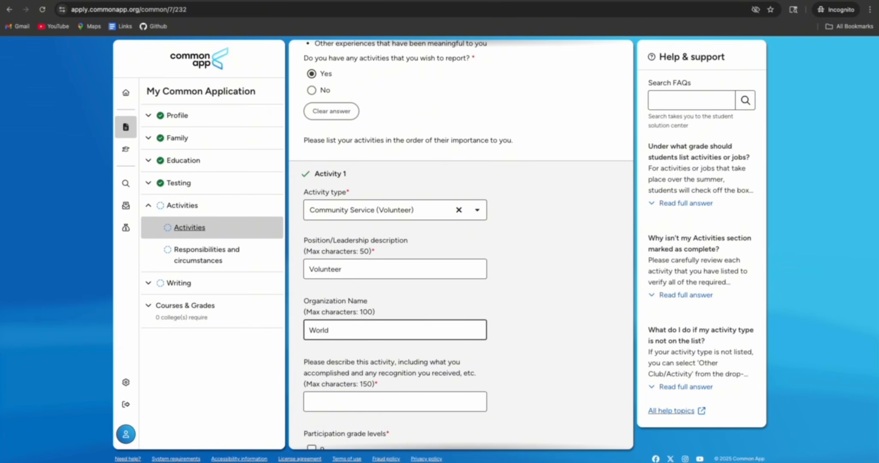
{"action": "type", "text": " Wildlife"}
{"action": "left_click", "coordinate": [539, 305]}
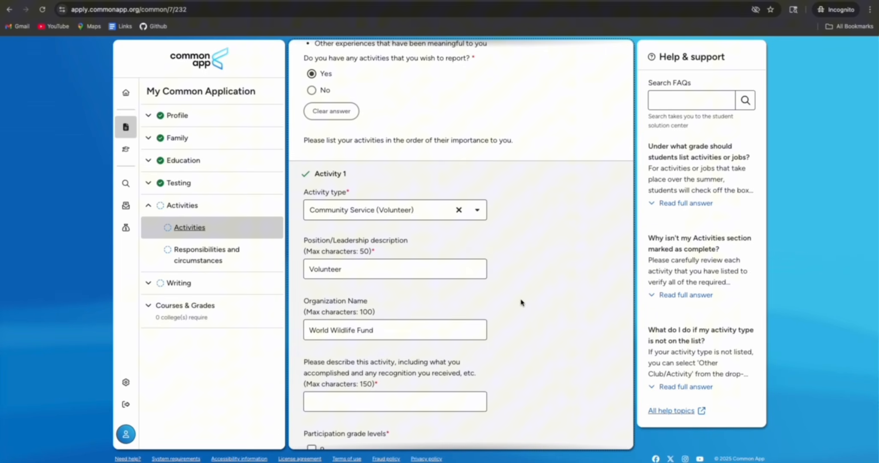
{"action": "scroll", "coordinate": [520, 302], "scroll_direction": "down", "scroll_amount": 2}
{"action": "left_click", "coordinate": [330, 309]}
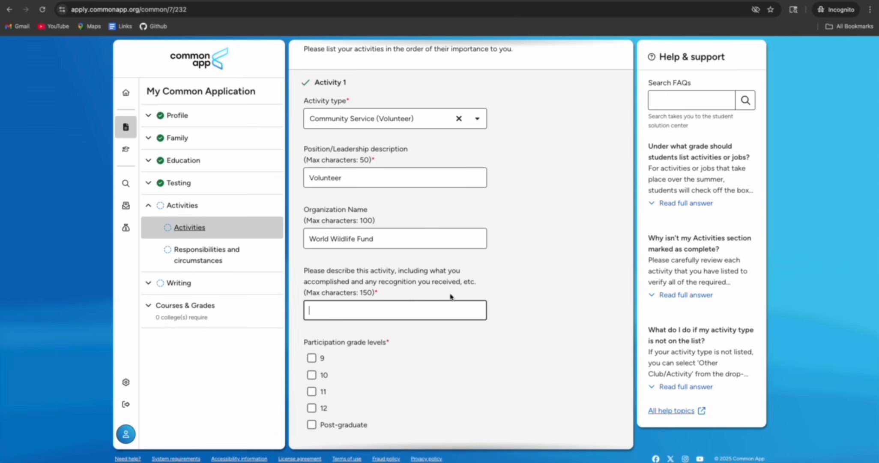
{"action": "type", "text": "Led a team of 5 for awarness program -----"}
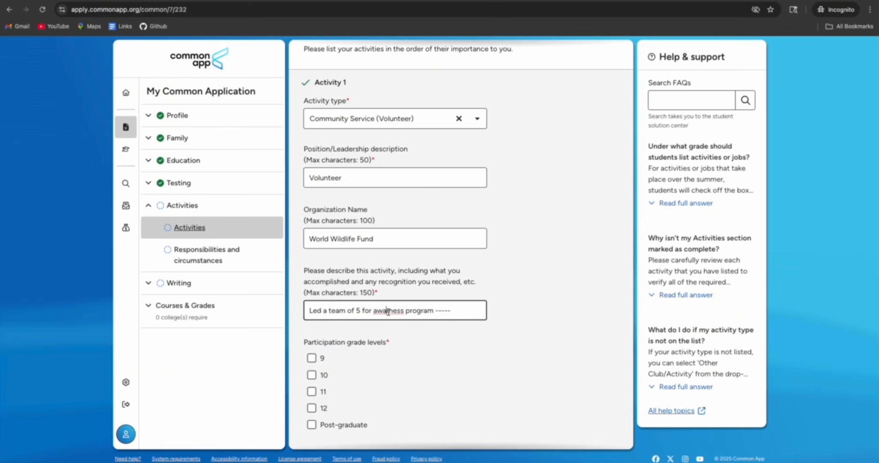
{"action": "left_click", "coordinate": [525, 313]}
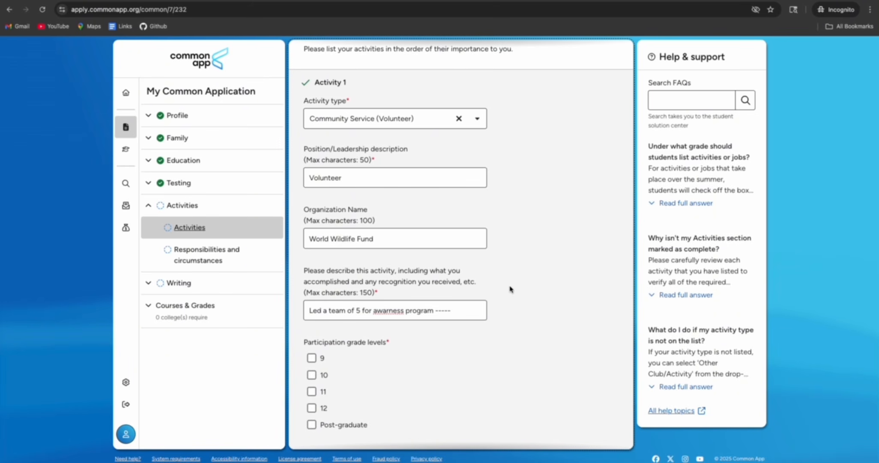
Tick grade 12 and During school year for Activity 1's participation
{"action": "scroll", "coordinate": [508, 284], "scroll_direction": "down", "scroll_amount": 2}
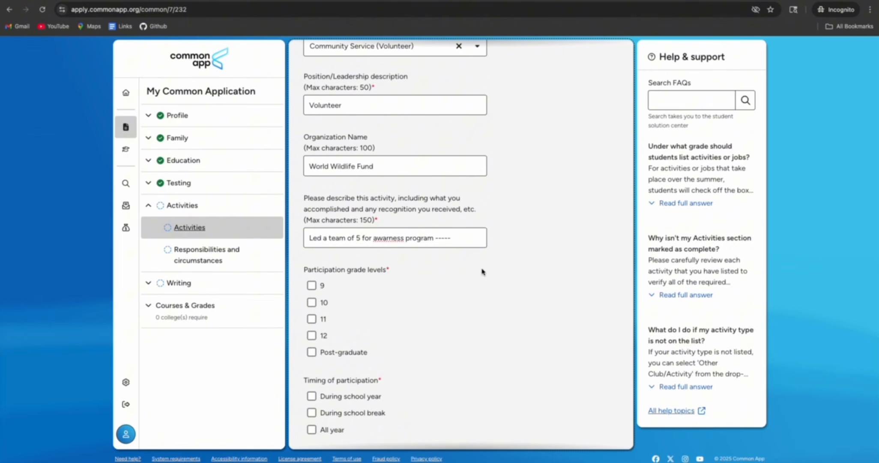
{"action": "scroll", "coordinate": [369, 300], "scroll_direction": "down", "scroll_amount": 1}
{"action": "left_click", "coordinate": [312, 290]}
{"action": "scroll", "coordinate": [398, 317], "scroll_direction": "down", "scroll_amount": 1}
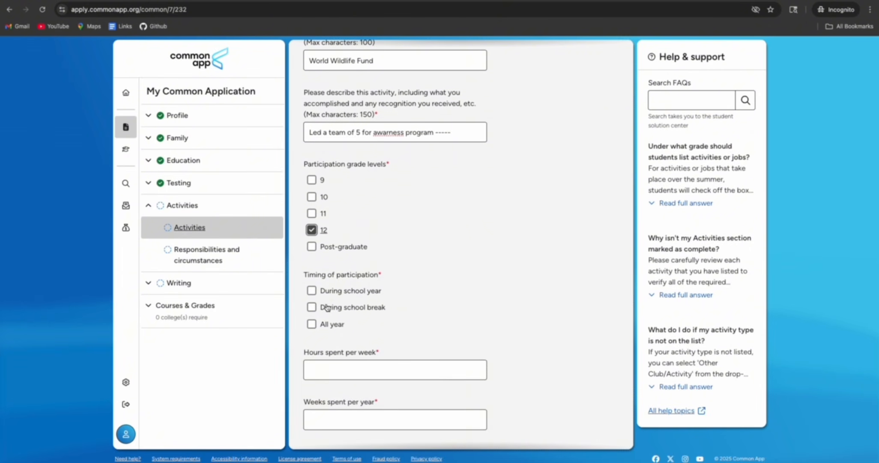
{"action": "left_click", "coordinate": [311, 290]}
{"action": "scroll", "coordinate": [376, 322], "scroll_direction": "down", "scroll_amount": 1}
{"action": "scroll", "coordinate": [376, 322], "scroll_direction": "down", "scroll_amount": 2}
Enter 2 hours per week and 6 weeks per year, answer Yes, and add Activity 2
{"action": "left_click", "coordinate": [345, 274]}
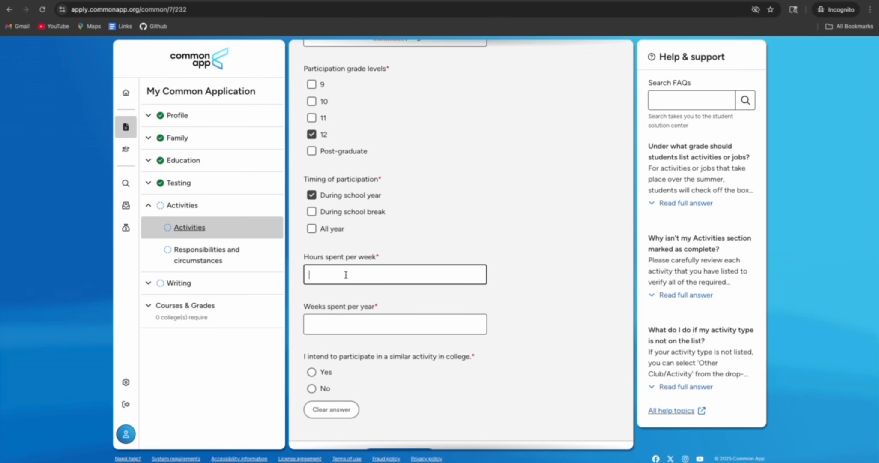
{"action": "type", "text": "2"}
{"action": "left_click", "coordinate": [345, 323]}
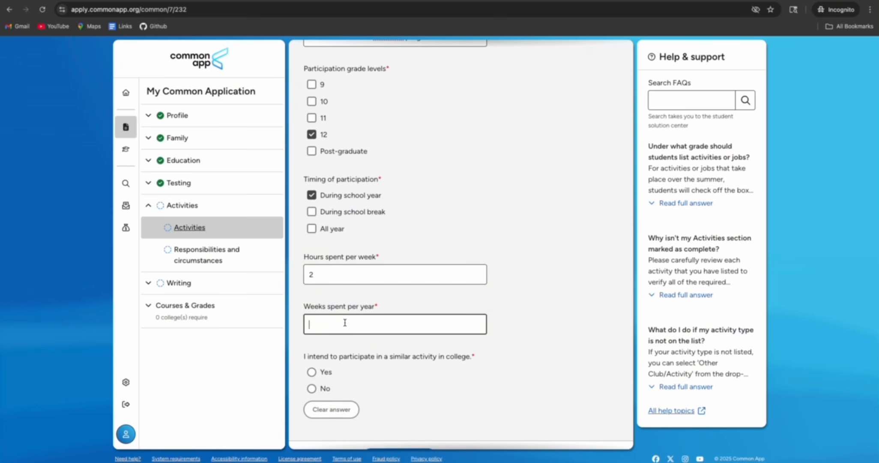
{"action": "left_click", "coordinate": [514, 318]}
{"action": "left_click", "coordinate": [365, 328]}
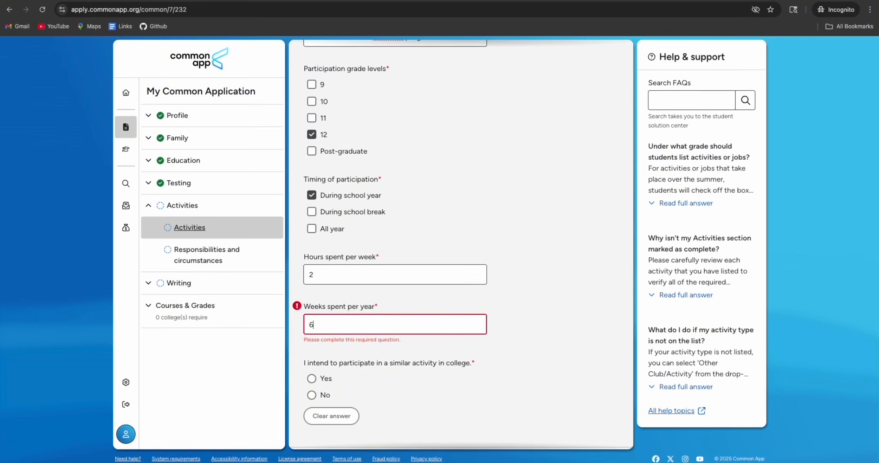
{"action": "left_click", "coordinate": [495, 325]}
{"action": "scroll", "coordinate": [499, 325], "scroll_direction": "down", "scroll_amount": 1}
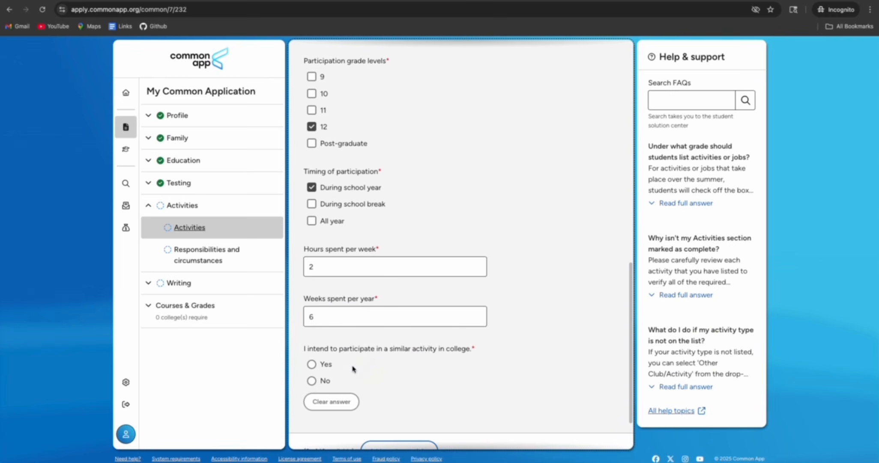
{"action": "left_click", "coordinate": [311, 363]}
{"action": "scroll", "coordinate": [406, 382], "scroll_direction": "down", "scroll_amount": 2}
{"action": "left_click", "coordinate": [406, 381]}
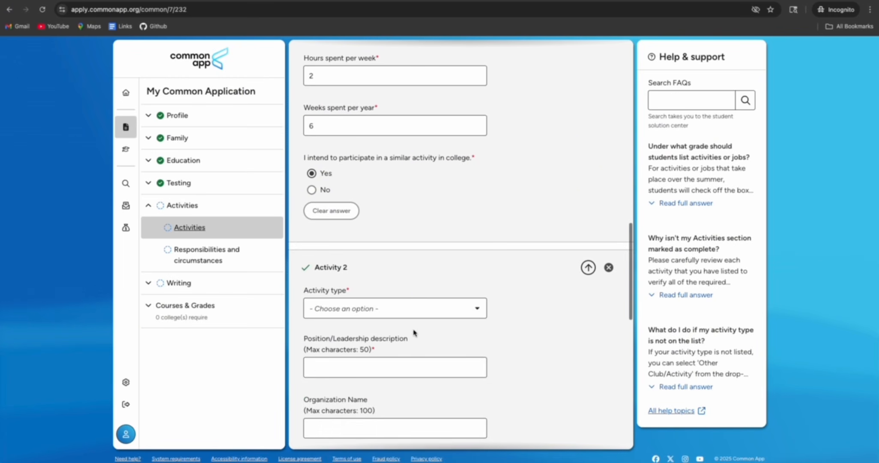
Set Activity 2's type to Computer/Technology and its position to 'Student'
{"action": "left_click", "coordinate": [402, 308]}
{"action": "scroll", "coordinate": [379, 382], "scroll_direction": "down", "scroll_amount": 2}
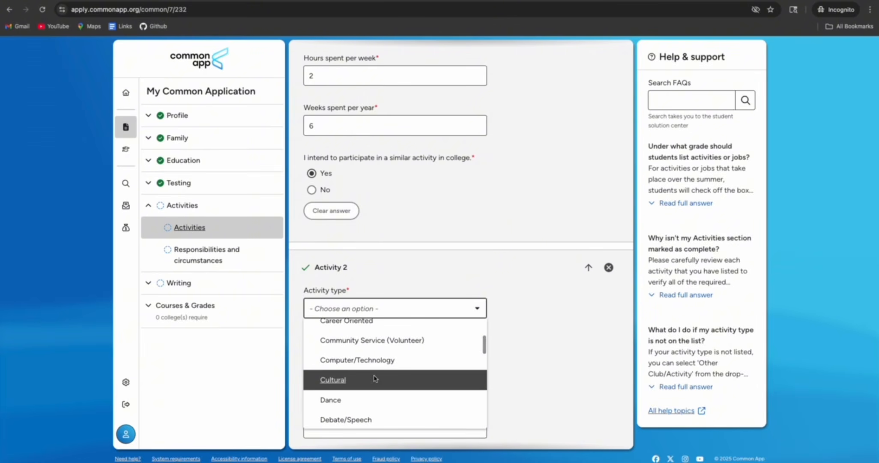
{"action": "left_click", "coordinate": [376, 359]}
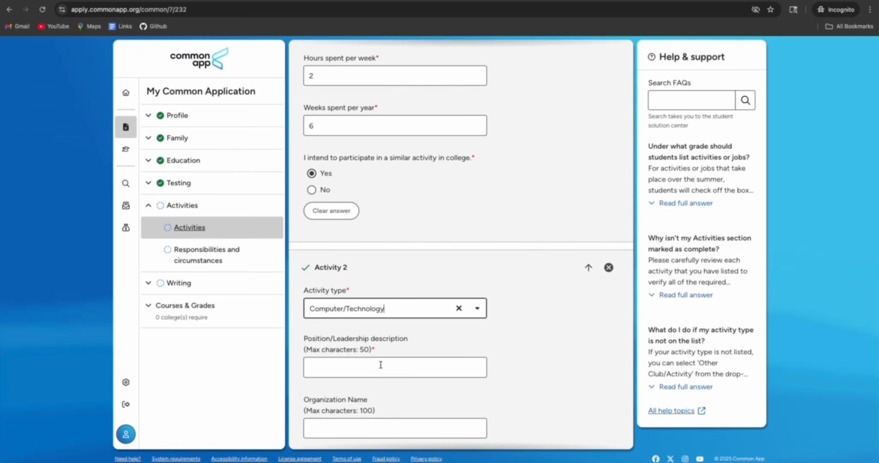
{"action": "left_click", "coordinate": [354, 365]}
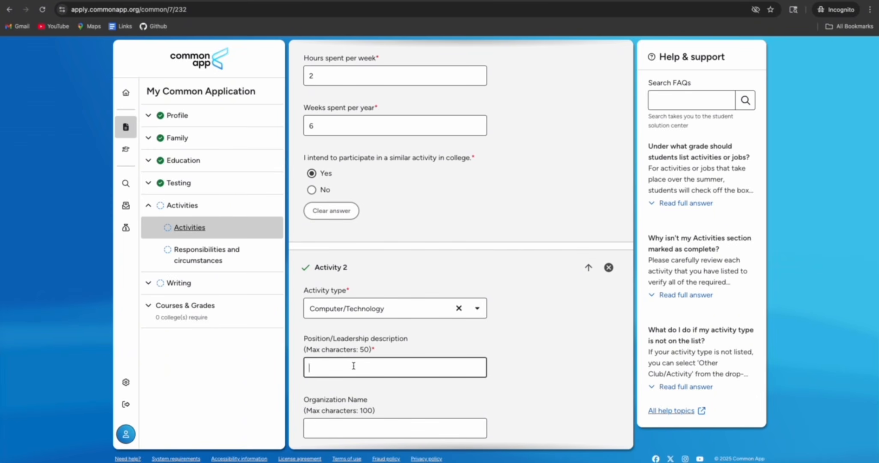
{"action": "scroll", "coordinate": [353, 366], "scroll_direction": "down", "scroll_amount": 3}
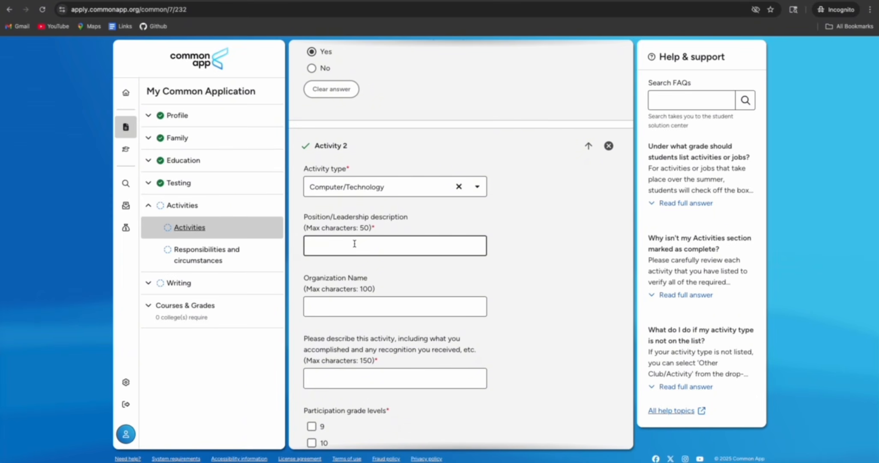
{"action": "type", "text": "Student"}
Enter FutureReady Nepal as the organization and the description 'I learnt excel and python'
{"action": "key", "text": "Tab"}
{"action": "type", "text": "Fu"}
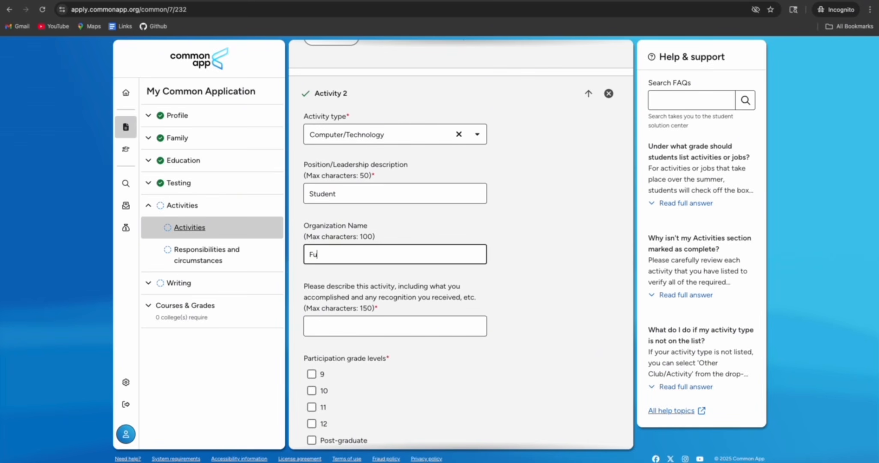
{"action": "type", "text": "tureReady Nepal"}
{"action": "left_click", "coordinate": [414, 227]}
{"action": "scroll", "coordinate": [413, 230], "scroll_direction": "down", "scroll_amount": 2}
{"action": "left_click", "coordinate": [362, 258]}
{"action": "type", "text": "I learnt "}
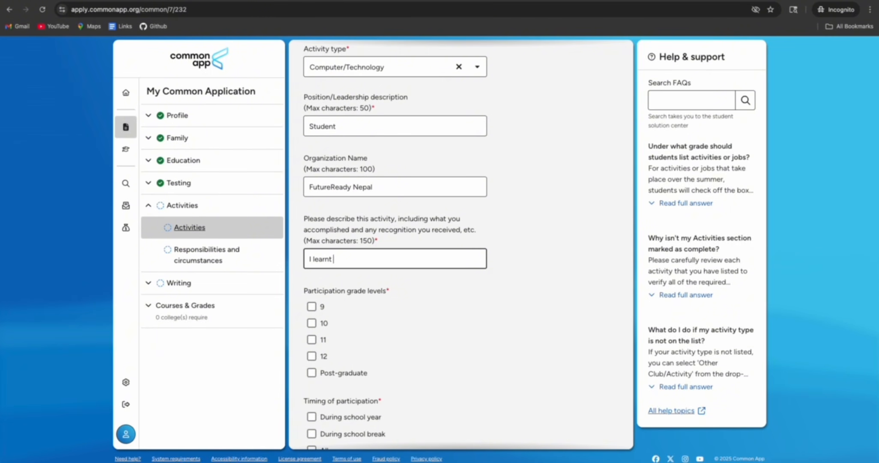
{"action": "type", "text": "excel and python"}
Mark the activity as done in grade 12 during school break
{"action": "scroll", "coordinate": [392, 277], "scroll_direction": "down", "scroll_amount": 2}
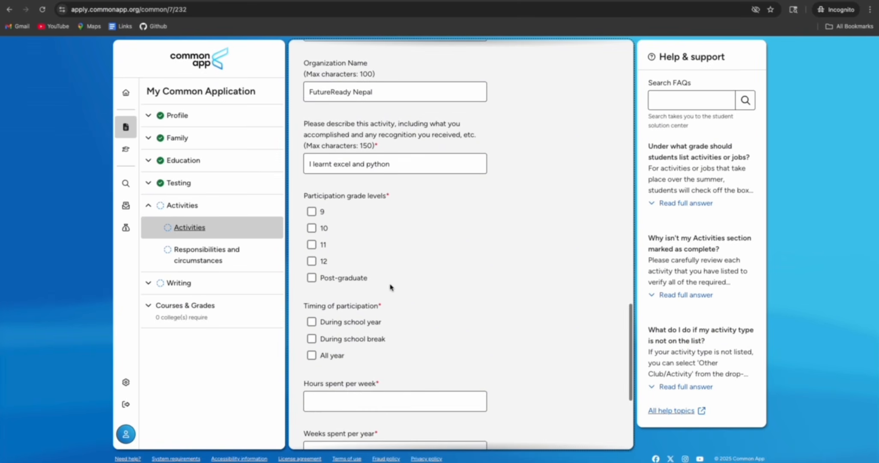
{"action": "left_click", "coordinate": [317, 263]}
{"action": "scroll", "coordinate": [389, 267], "scroll_direction": "down", "scroll_amount": 2}
{"action": "left_click", "coordinate": [310, 273]}
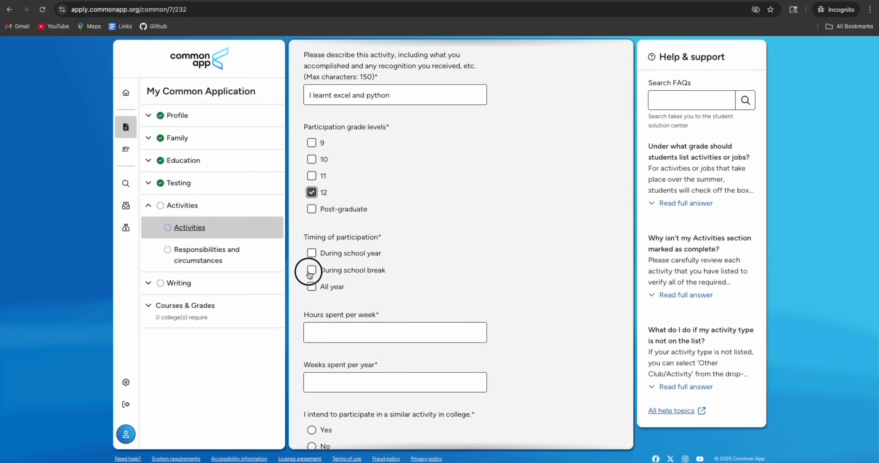
{"action": "scroll", "coordinate": [443, 286], "scroll_direction": "down", "scroll_amount": 2}
Enter 4 hours per week and 4 weeks per year, answer Yes, and save Activity 2
{"action": "left_click", "coordinate": [360, 256]}
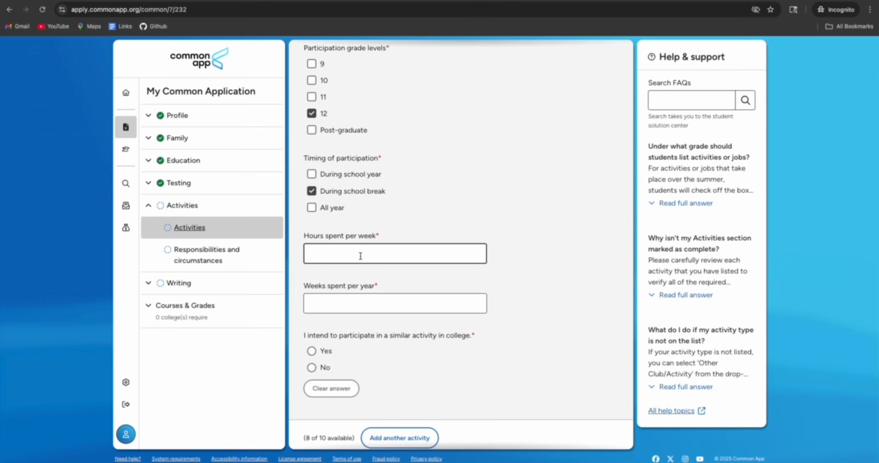
{"action": "type", "text": "4"}
{"action": "left_click", "coordinate": [353, 300]}
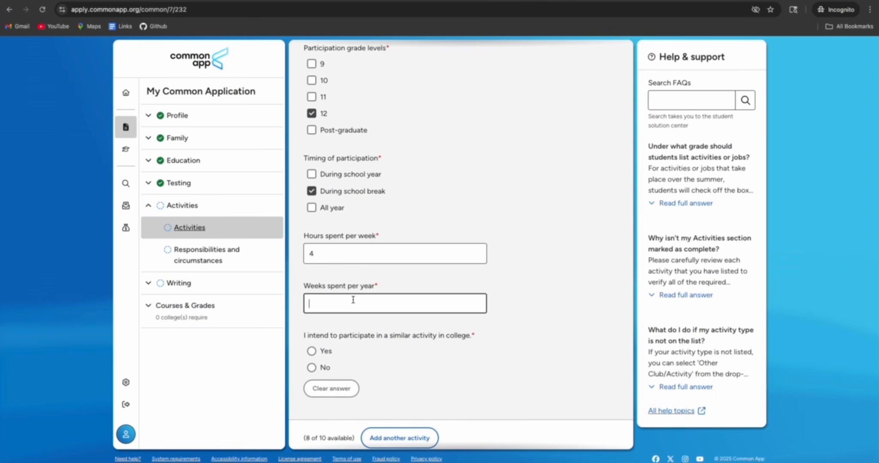
{"action": "type", "text": "4"}
{"action": "scroll", "coordinate": [384, 300], "scroll_direction": "down", "scroll_amount": 1}
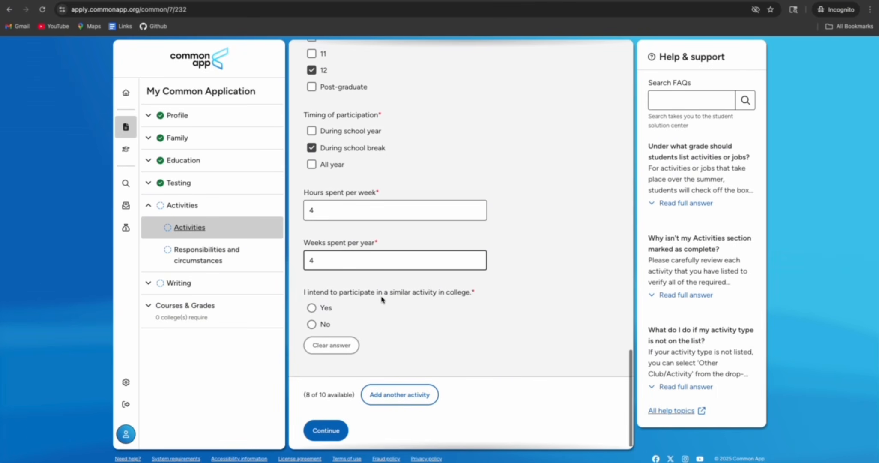
{"action": "left_click", "coordinate": [312, 302]}
{"action": "left_click", "coordinate": [325, 424]}
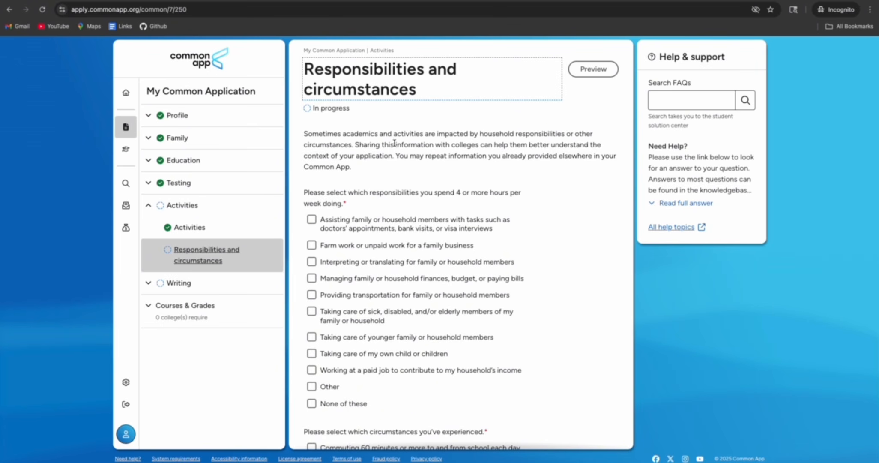
Check working a paid job for household income and living without reliable internet, leaving None unchecked, and continue
{"action": "left_click_drag", "start_coordinate": [326, 145], "coordinate": [366, 169]}
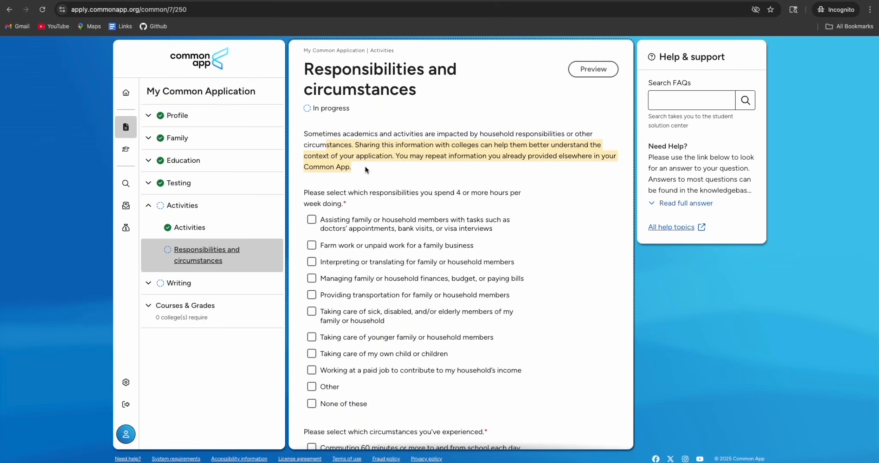
{"action": "scroll", "coordinate": [366, 169], "scroll_direction": "down", "scroll_amount": 2}
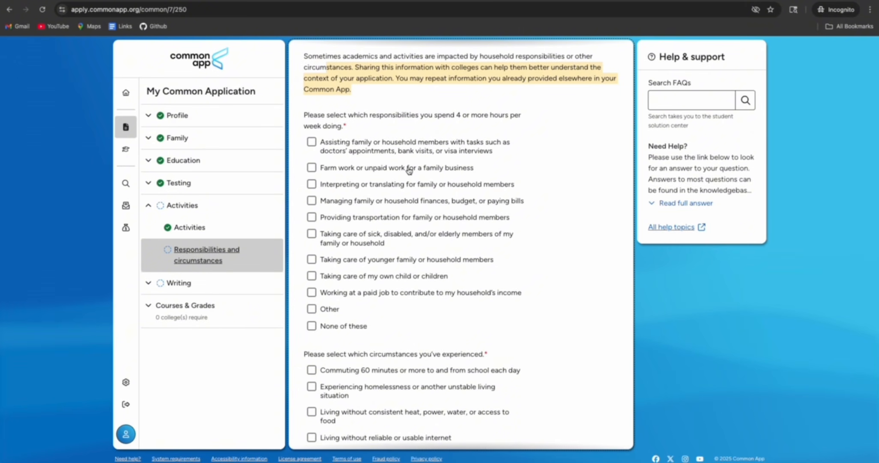
{"action": "scroll", "coordinate": [407, 171], "scroll_direction": "down", "scroll_amount": 1}
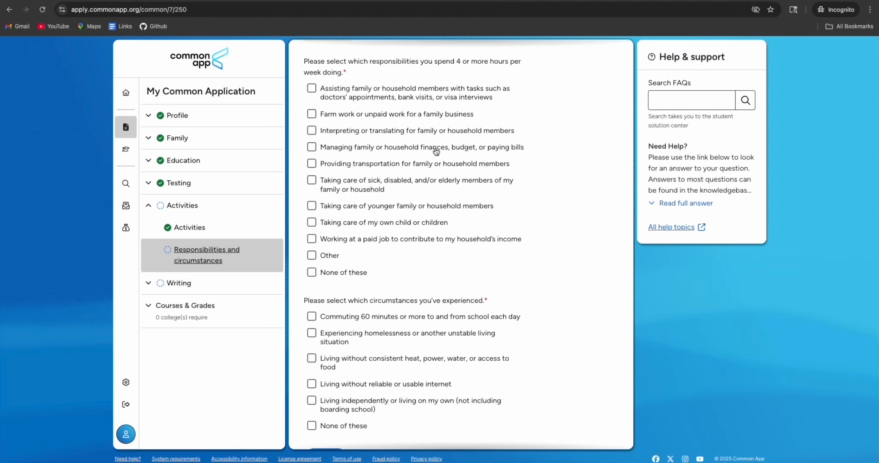
{"action": "left_click", "coordinate": [313, 241]}
{"action": "scroll", "coordinate": [390, 242], "scroll_direction": "down", "scroll_amount": 1}
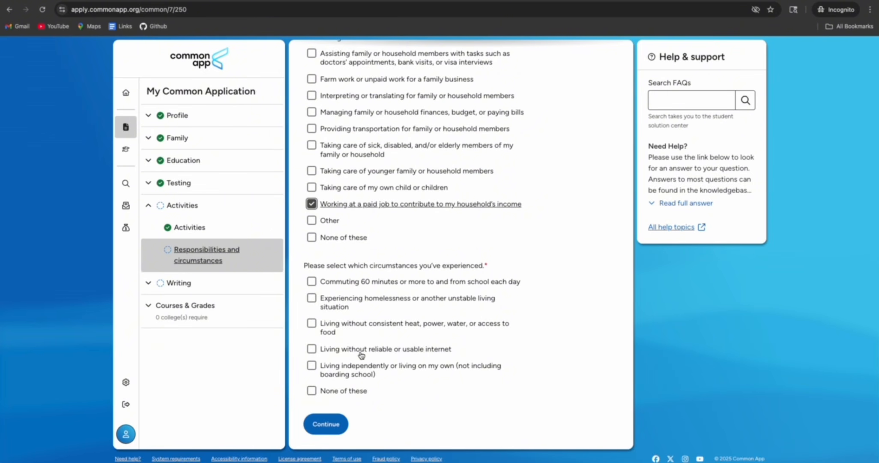
{"action": "left_click", "coordinate": [315, 350]}
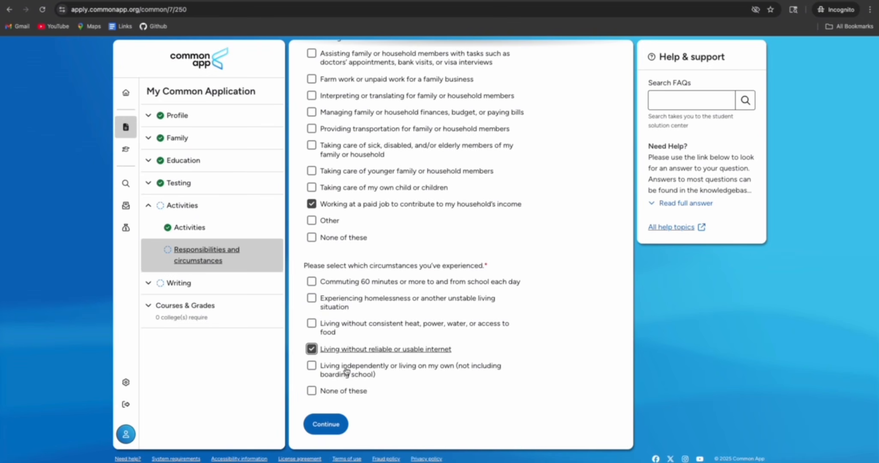
{"action": "left_click", "coordinate": [319, 390]}
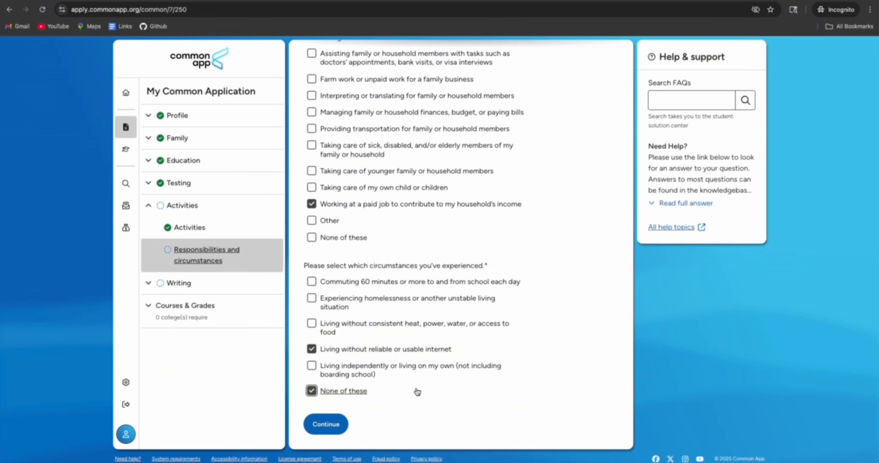
{"action": "left_click", "coordinate": [313, 391]}
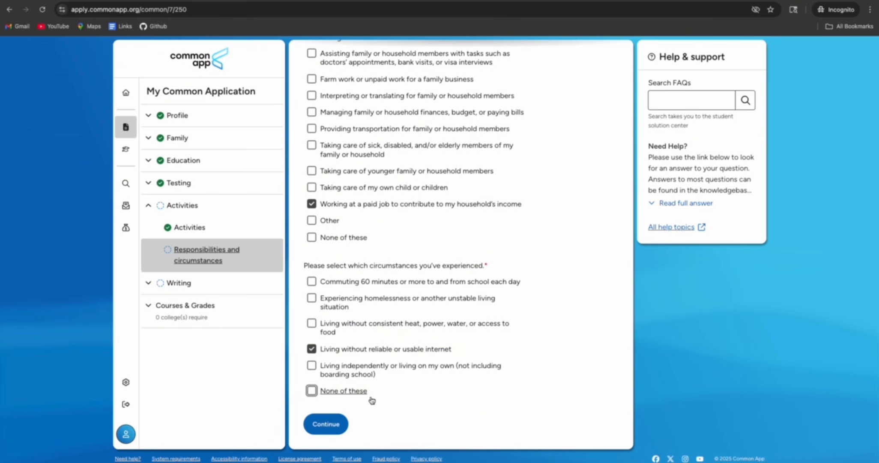
{"action": "left_click", "coordinate": [326, 423]}
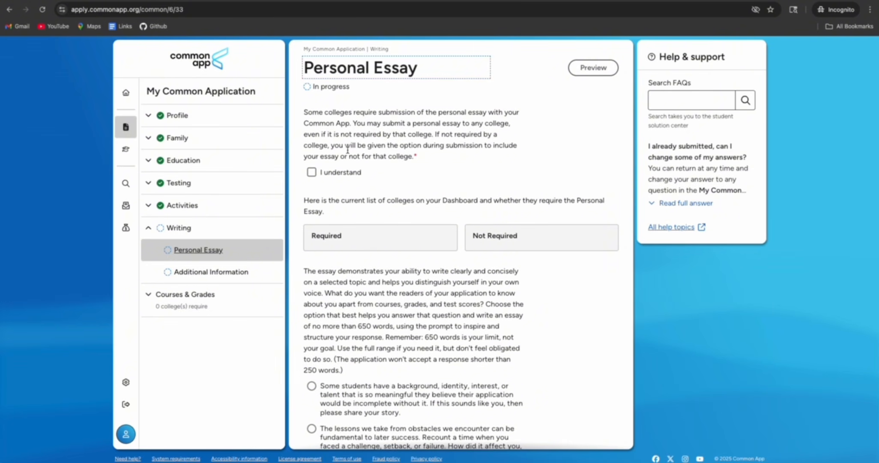
Acknowledge the personal essay requirement and select the first essay prompt
{"action": "scroll", "coordinate": [349, 150], "scroll_direction": "down", "scroll_amount": 2}
{"action": "left_click", "coordinate": [312, 113]}
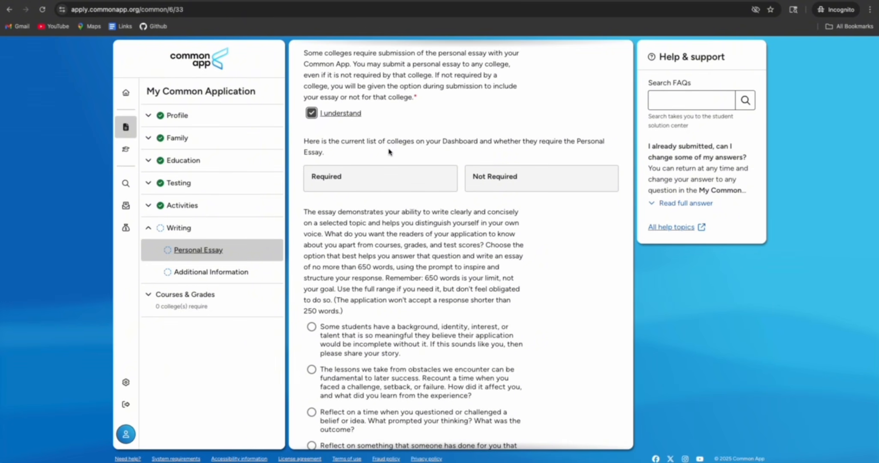
{"action": "scroll", "coordinate": [323, 135], "scroll_direction": "down", "scroll_amount": 1}
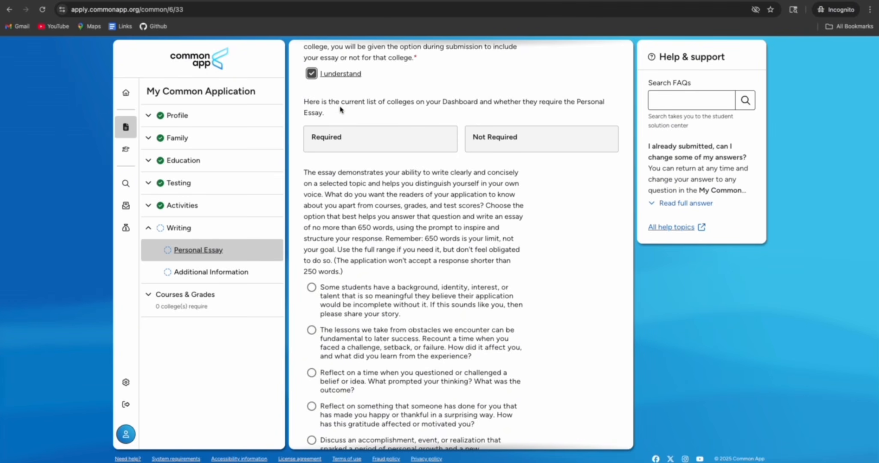
{"action": "scroll", "coordinate": [357, 161], "scroll_direction": "down", "scroll_amount": 2}
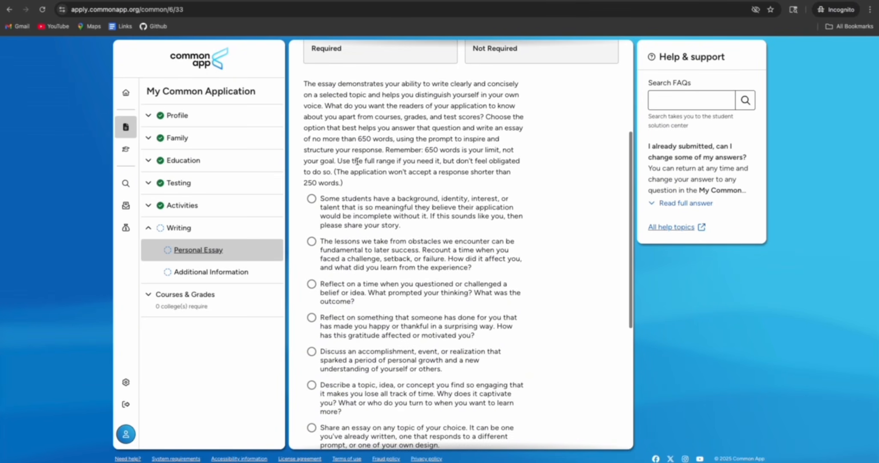
{"action": "scroll", "coordinate": [344, 199], "scroll_direction": "down", "scroll_amount": 1}
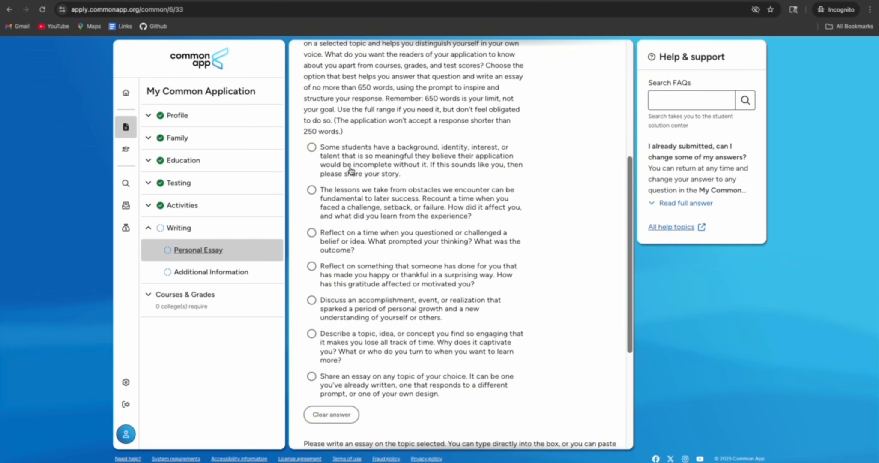
{"action": "left_click", "coordinate": [312, 148]}
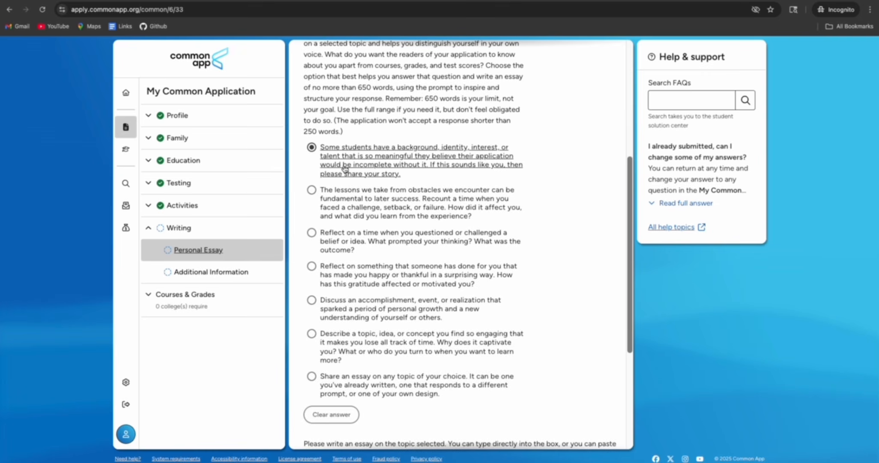
{"action": "scroll", "coordinate": [381, 225], "scroll_direction": "down", "scroll_amount": 2}
{"action": "scroll", "coordinate": [381, 214], "scroll_direction": "down", "scroll_amount": 2}
Paste the prepared 492-word essay into the essay box and save it
{"action": "left_click", "coordinate": [350, 308]}
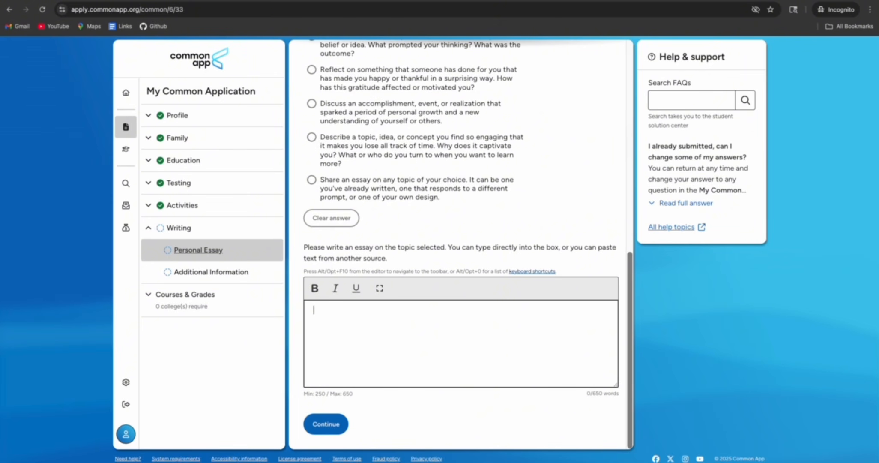
{"action": "key", "text": "super+Tab"}
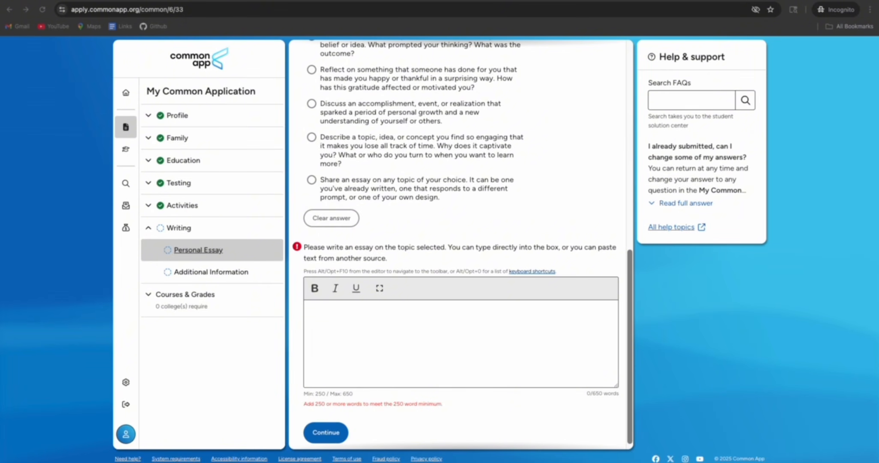
{"action": "right_click", "coordinate": [328, 326]}
{"action": "left_click", "coordinate": [372, 357]}
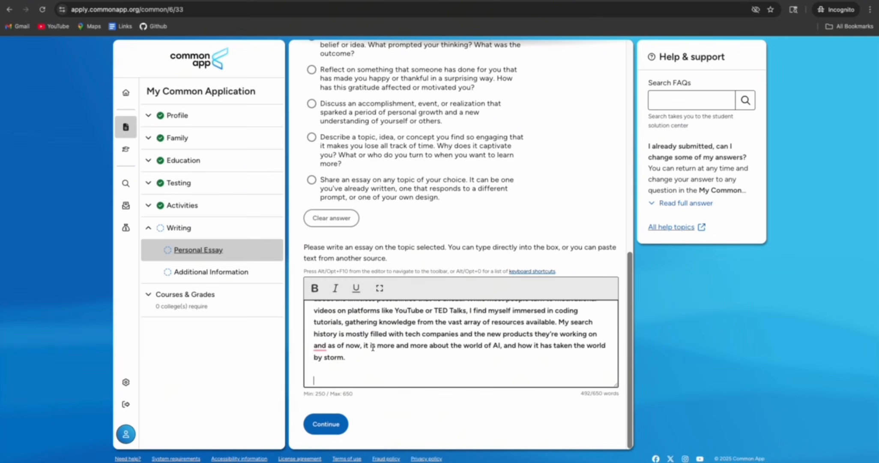
{"action": "scroll", "coordinate": [373, 348], "scroll_direction": "up", "scroll_amount": 10}
{"action": "scroll", "coordinate": [373, 348], "scroll_direction": "down", "scroll_amount": 10}
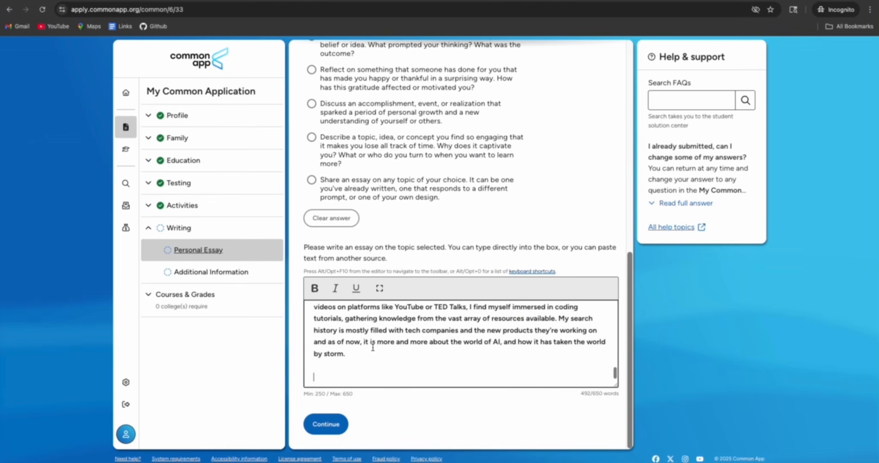
{"action": "left_click", "coordinate": [332, 425]}
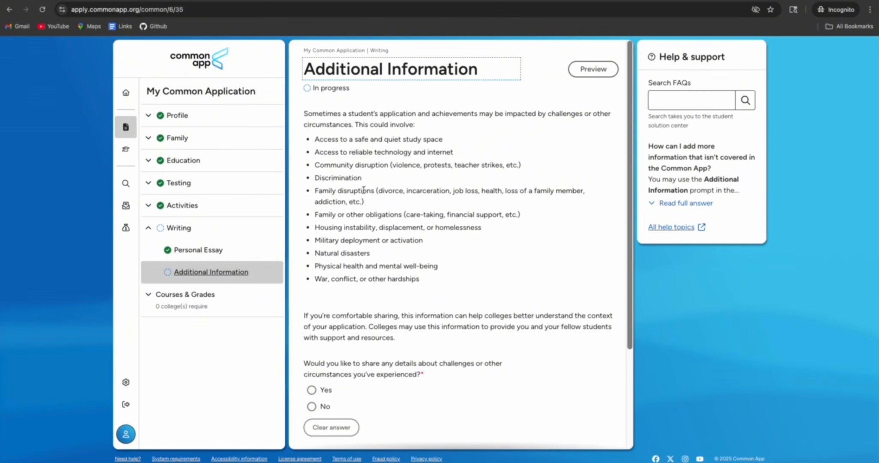
Answer No to the question about sharing challenges
{"action": "scroll", "coordinate": [364, 189], "scroll_direction": "down", "scroll_amount": 3}
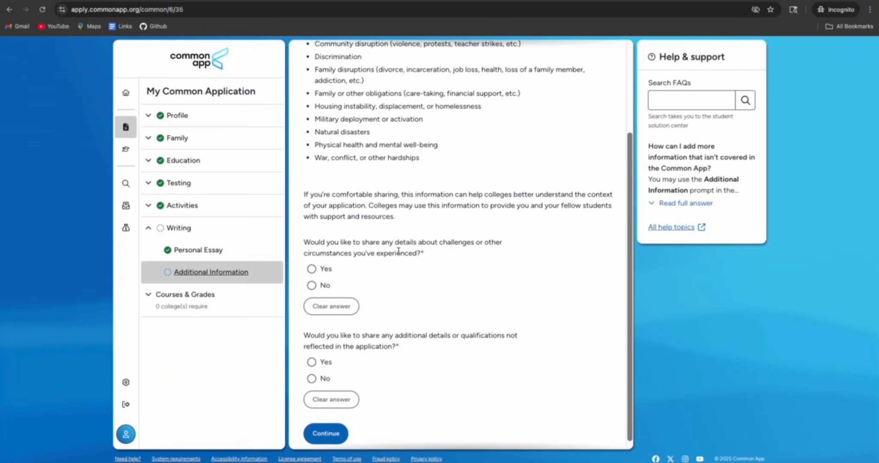
{"action": "scroll", "coordinate": [363, 244], "scroll_direction": "down", "scroll_amount": 1}
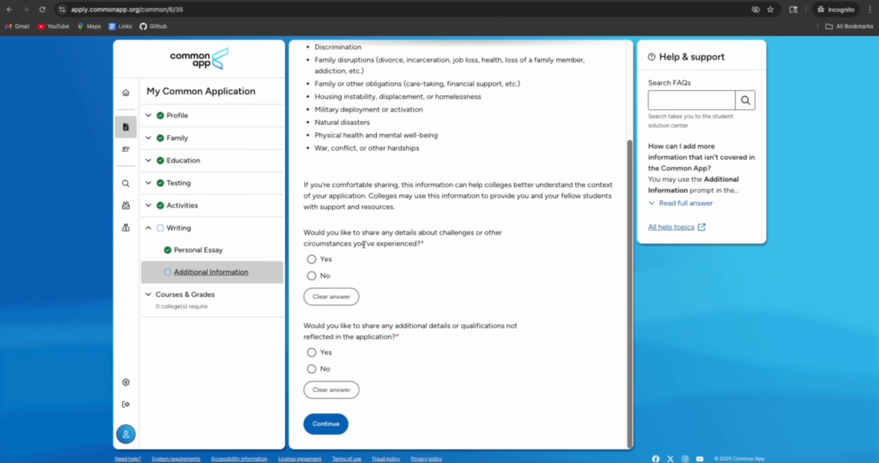
{"action": "left_click", "coordinate": [311, 260]}
{"action": "scroll", "coordinate": [397, 338], "scroll_direction": "down", "scroll_amount": 3}
{"action": "left_click", "coordinate": [339, 267]}
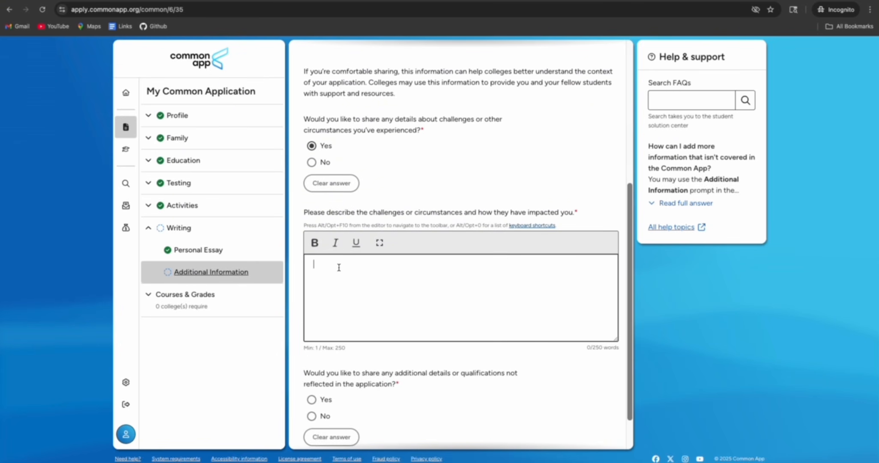
{"action": "left_click", "coordinate": [313, 163]}
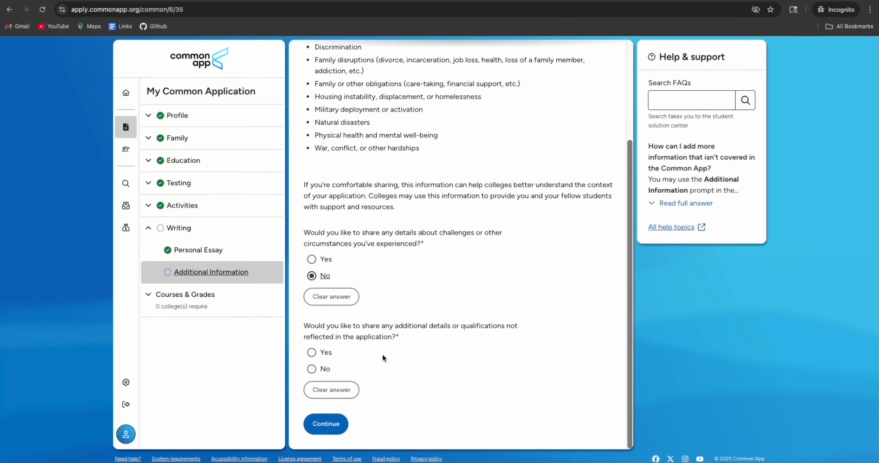
Answer No to sharing additional details and save Additional Information
{"action": "left_click", "coordinate": [312, 352]}
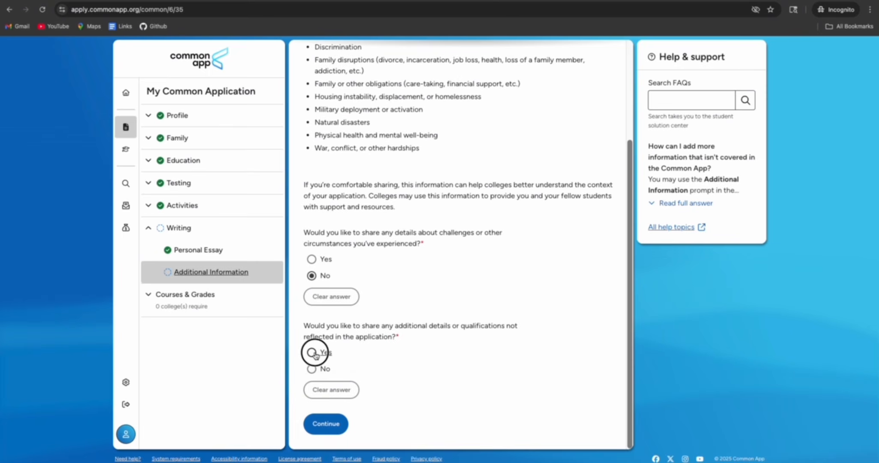
{"action": "scroll", "coordinate": [368, 355], "scroll_direction": "down", "scroll_amount": 4}
{"action": "left_click", "coordinate": [365, 330]}
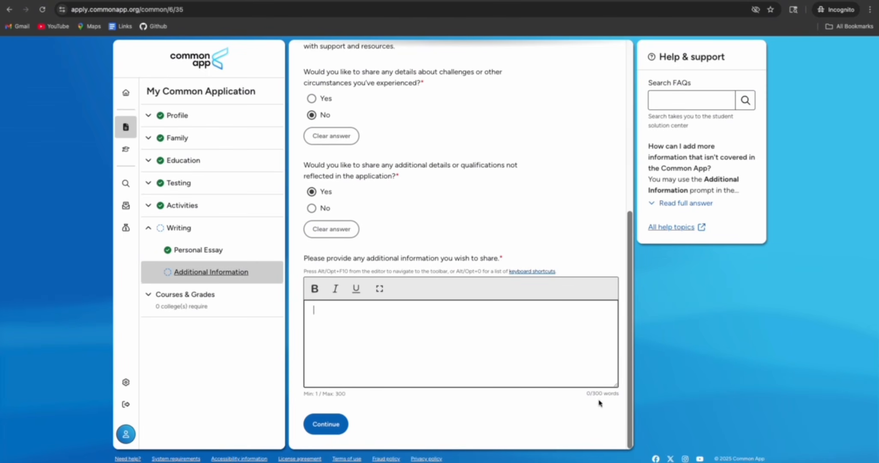
{"action": "left_click", "coordinate": [311, 208]}
{"action": "left_click", "coordinate": [344, 417]}
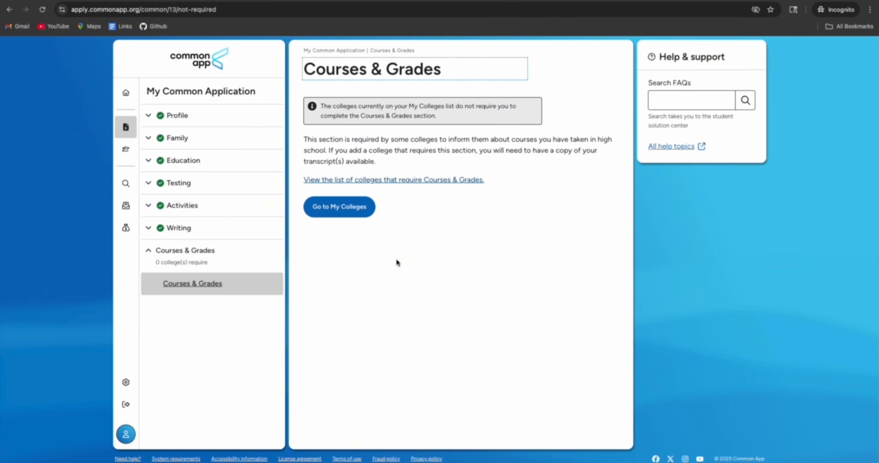
Go from Courses & Grades to My Colleges and open College Search
{"action": "left_click", "coordinate": [343, 209]}
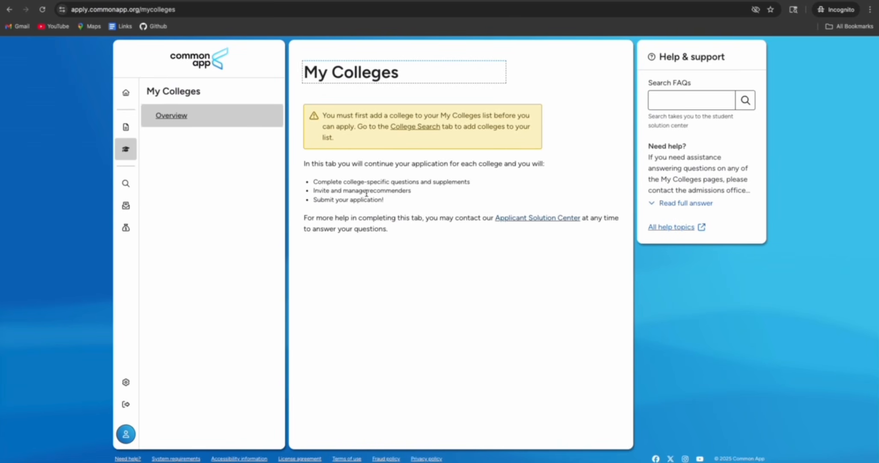
{"action": "left_click", "coordinate": [415, 126]}
{"action": "left_click", "coordinate": [342, 129]}
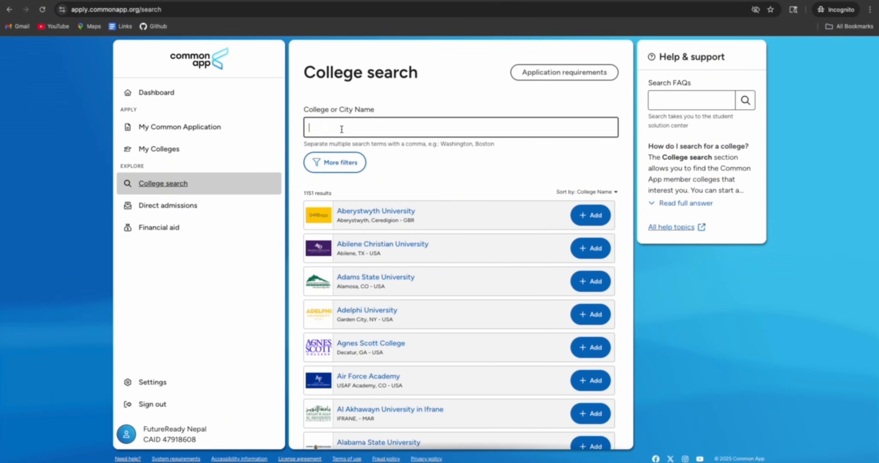
Search for and add Texas Tech University and Rowan University
{"action": "type", "text": "Texas Tech"}
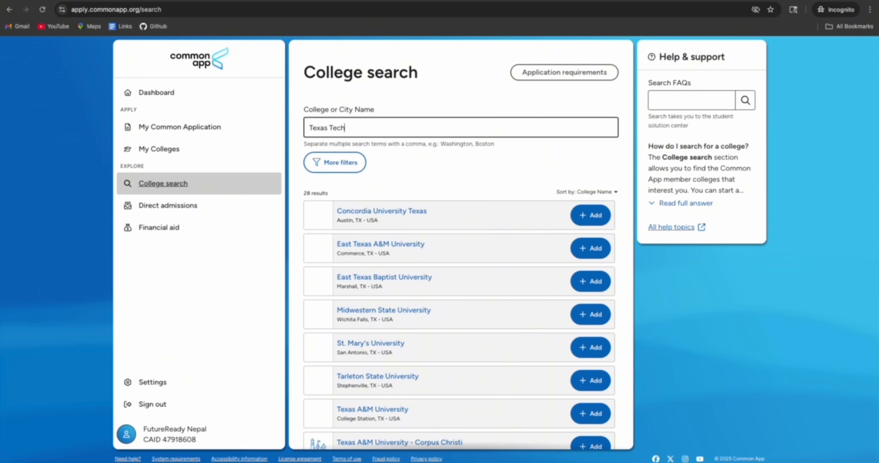
{"action": "left_click", "coordinate": [579, 215]}
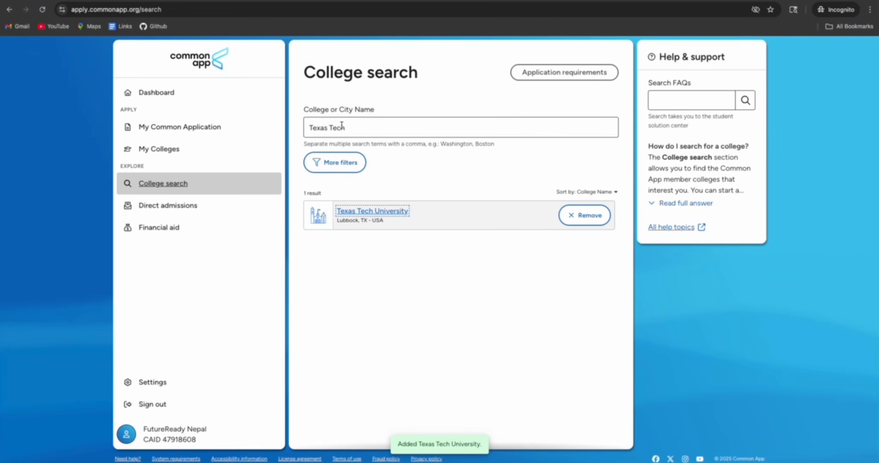
{"action": "left_click_drag", "start_coordinate": [345, 128], "coordinate": [305, 128]}
{"action": "key", "text": "BackSpace"}
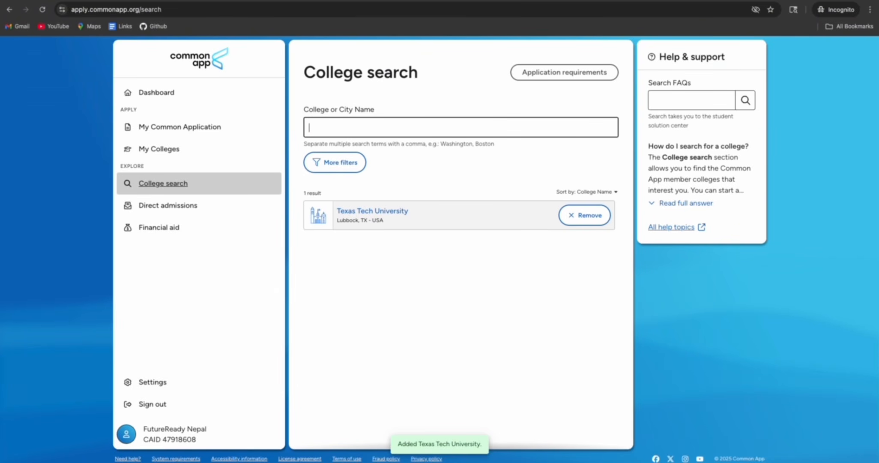
{"action": "type", "text": "Rowan"}
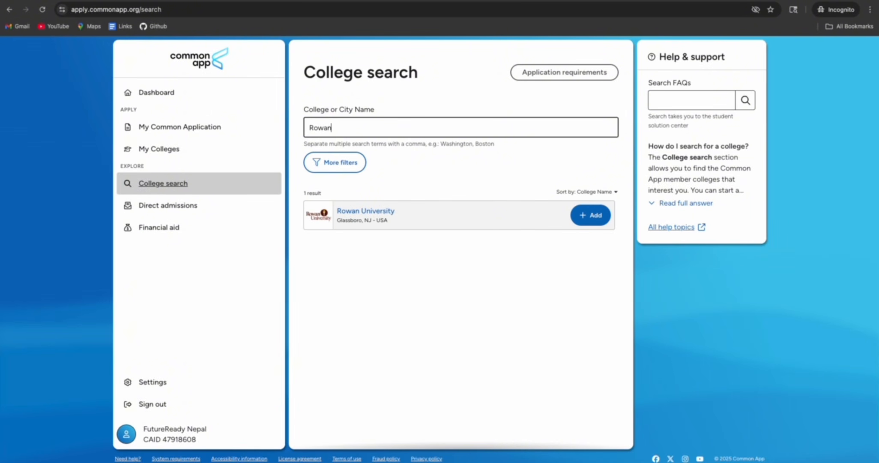
{"action": "left_click", "coordinate": [590, 215]}
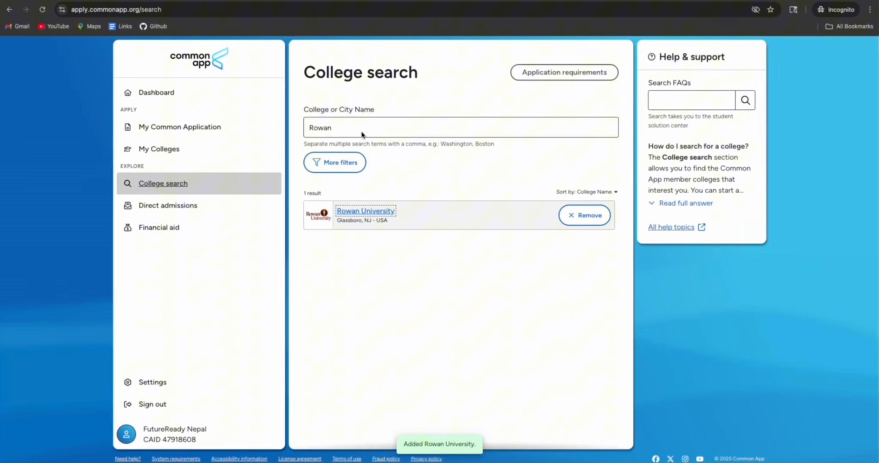
Clear the college search field and return to the My Colleges list
{"action": "double_click", "coordinate": [328, 128]}
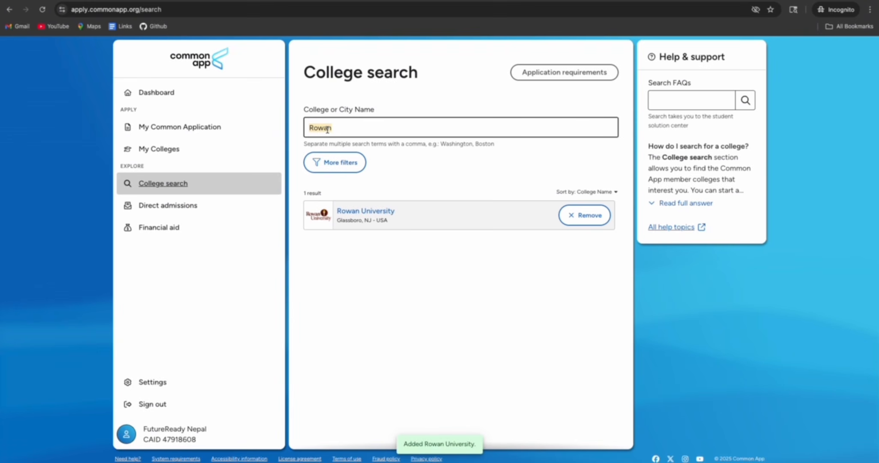
{"action": "type", "text": "NJIT"}
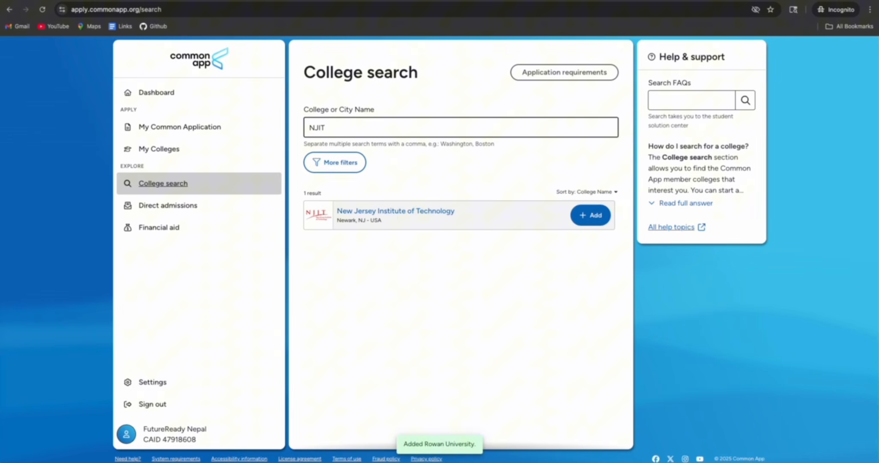
{"action": "key", "text": "BackSpace"}
{"action": "key", "text": "BackSpace"}
{"action": "key", "text": "BackSpace"}
{"action": "key", "text": "BackSpace"}
{"action": "left_click", "coordinate": [165, 149]}
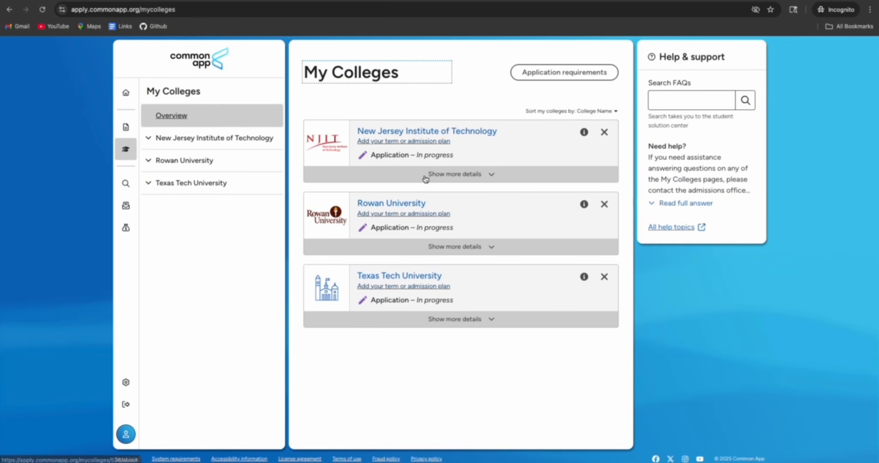
Open NJIT's college page and expand its Application information and Writing requirements sections
{"action": "left_click", "coordinate": [401, 132]}
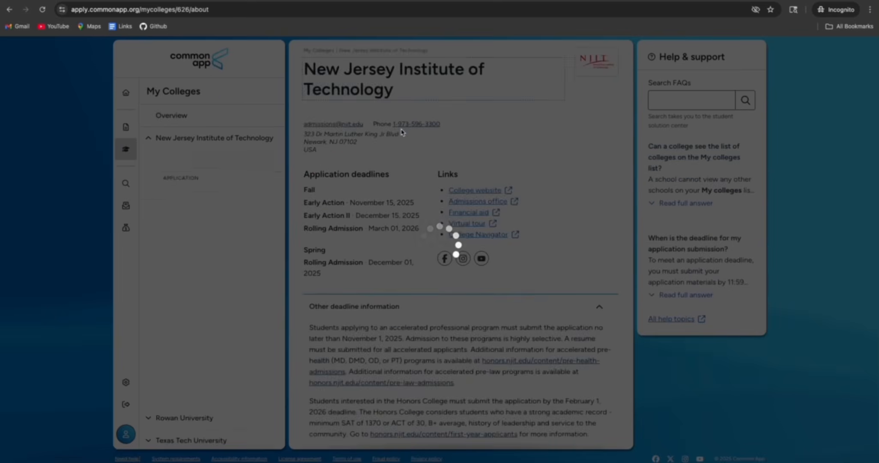
{"action": "scroll", "coordinate": [208, 164], "scroll_direction": "up", "scroll_amount": 1}
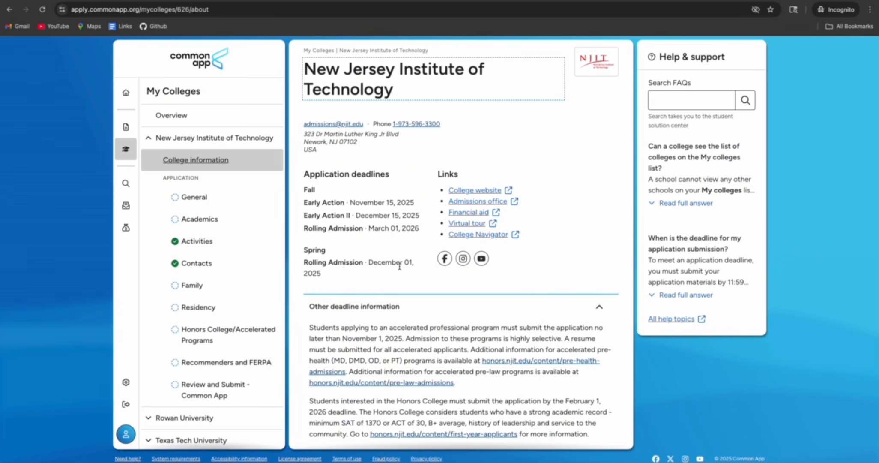
{"action": "scroll", "coordinate": [399, 265], "scroll_direction": "down", "scroll_amount": 3}
{"action": "left_click", "coordinate": [522, 368]}
{"action": "scroll", "coordinate": [520, 367], "scroll_direction": "down", "scroll_amount": 3}
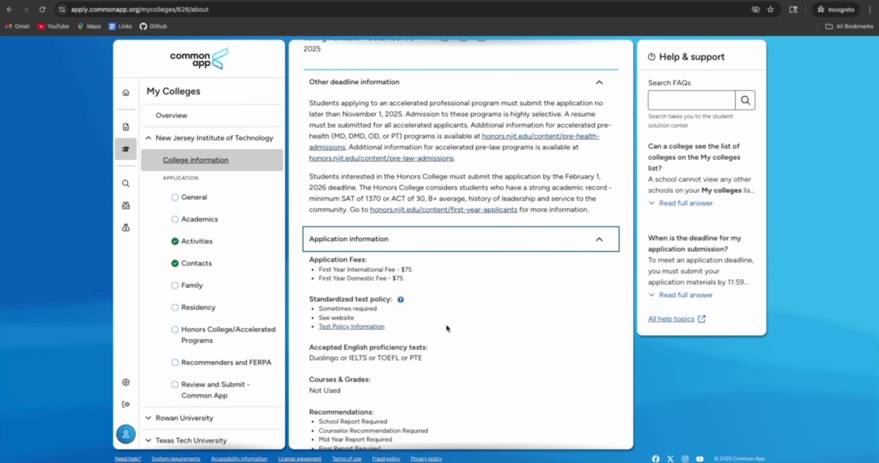
{"action": "scroll", "coordinate": [448, 328], "scroll_direction": "down", "scroll_amount": 2}
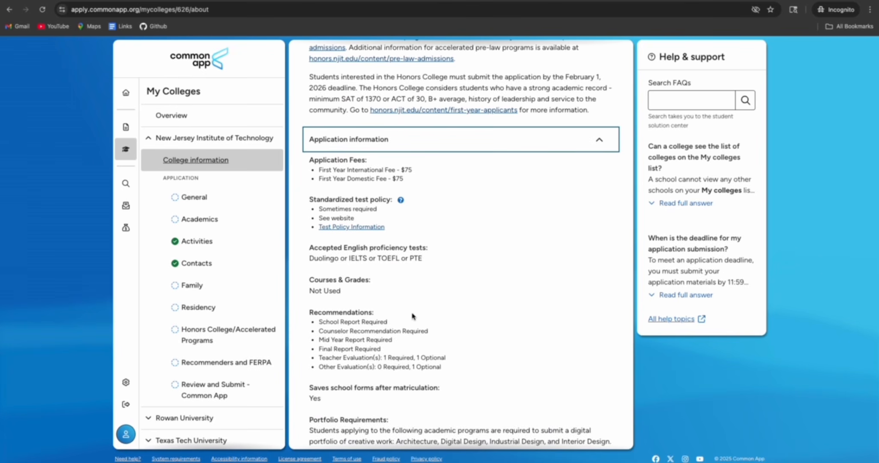
{"action": "scroll", "coordinate": [412, 316], "scroll_direction": "down", "scroll_amount": 2}
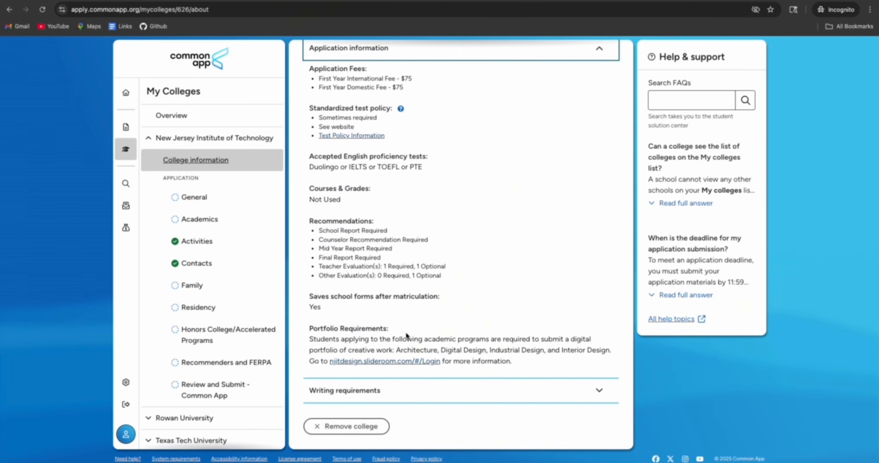
{"action": "left_click", "coordinate": [418, 381]}
{"action": "scroll", "coordinate": [418, 379], "scroll_direction": "down", "scroll_amount": 2}
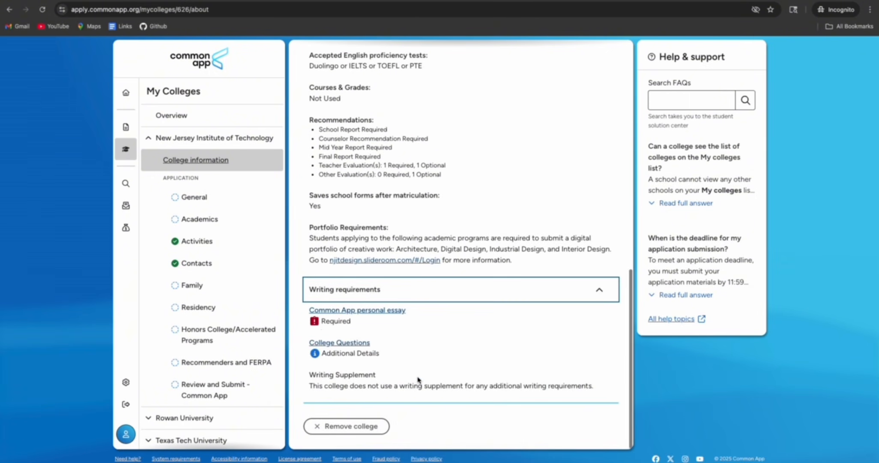
{"action": "left_click", "coordinate": [209, 197]}
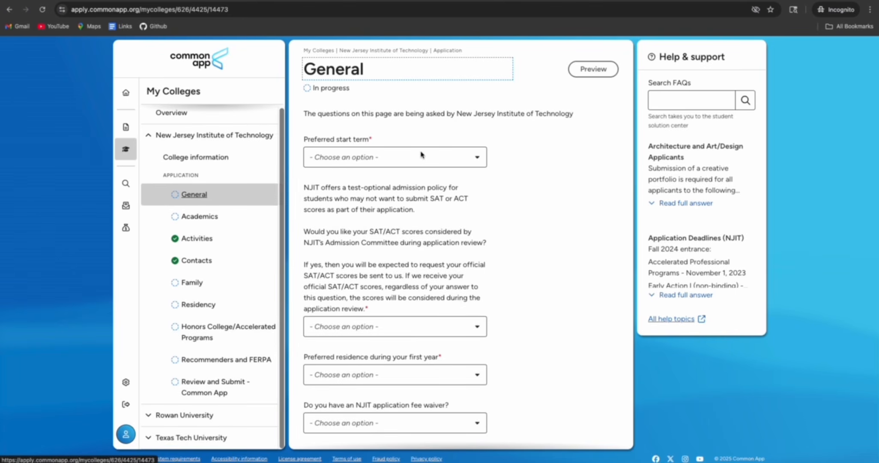
Set NJIT's start term to Fall, admission plan to Early Action, and SAT/ACT considered Yes
{"action": "left_click", "coordinate": [429, 156]}
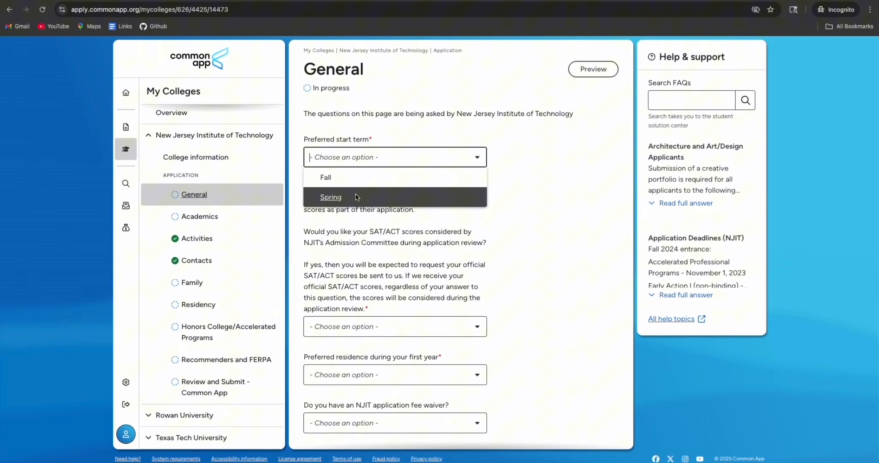
{"action": "left_click", "coordinate": [355, 179]}
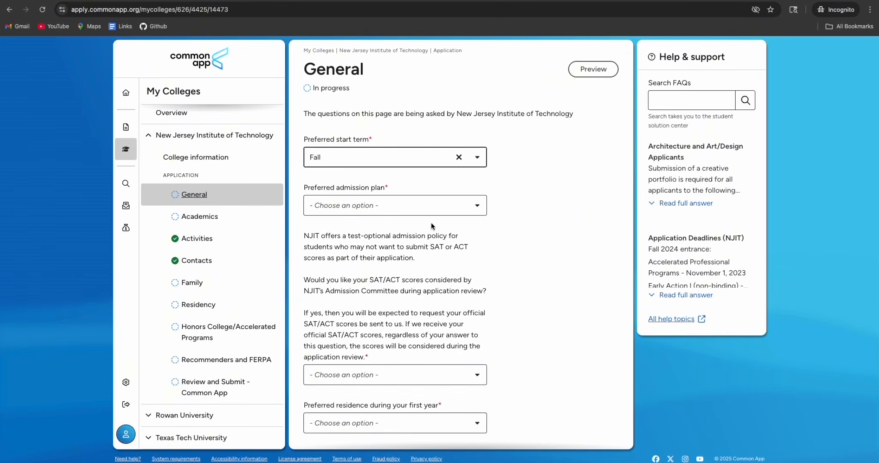
{"action": "left_click", "coordinate": [405, 206]}
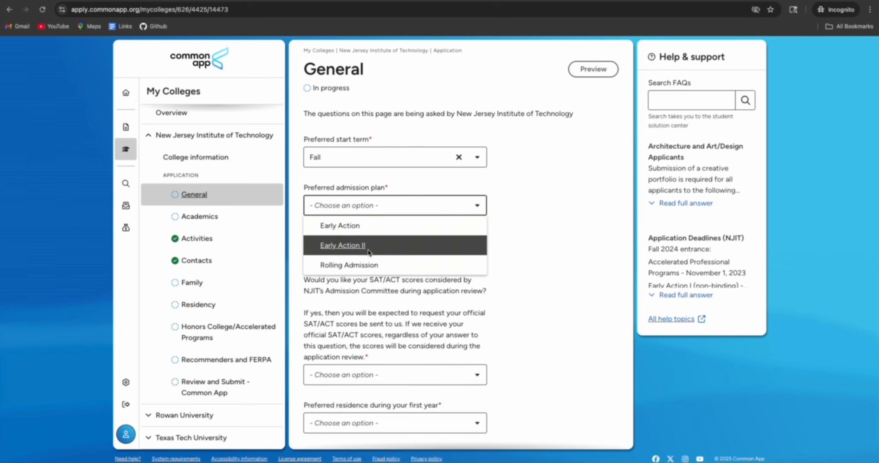
{"action": "scroll", "coordinate": [376, 251], "scroll_direction": "down", "scroll_amount": 1}
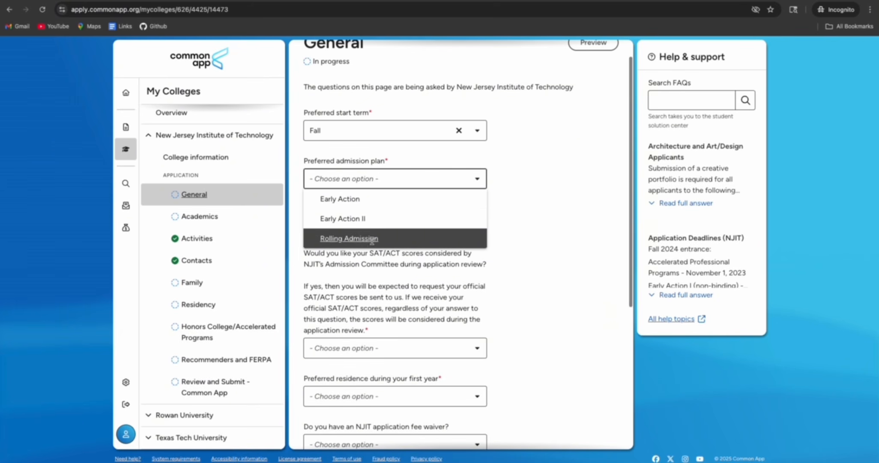
{"action": "left_click", "coordinate": [382, 201]}
{"action": "scroll", "coordinate": [375, 238], "scroll_direction": "down", "scroll_amount": 3}
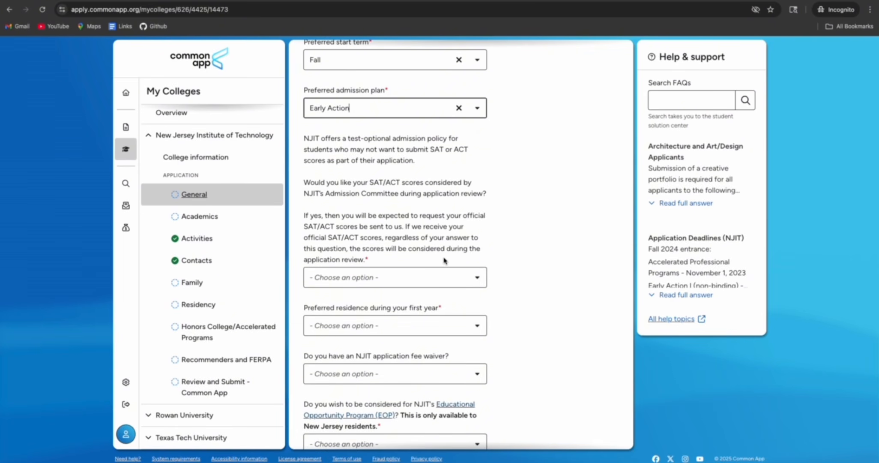
{"action": "scroll", "coordinate": [443, 259], "scroll_direction": "down", "scroll_amount": 1}
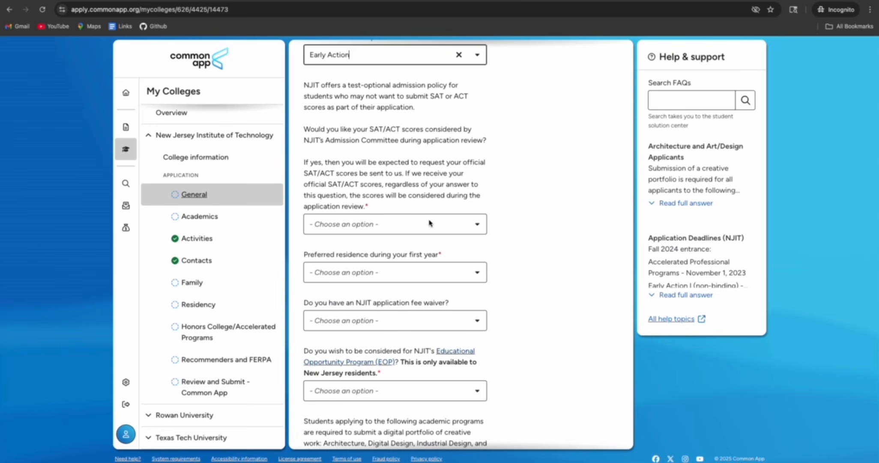
{"action": "left_click", "coordinate": [442, 226]}
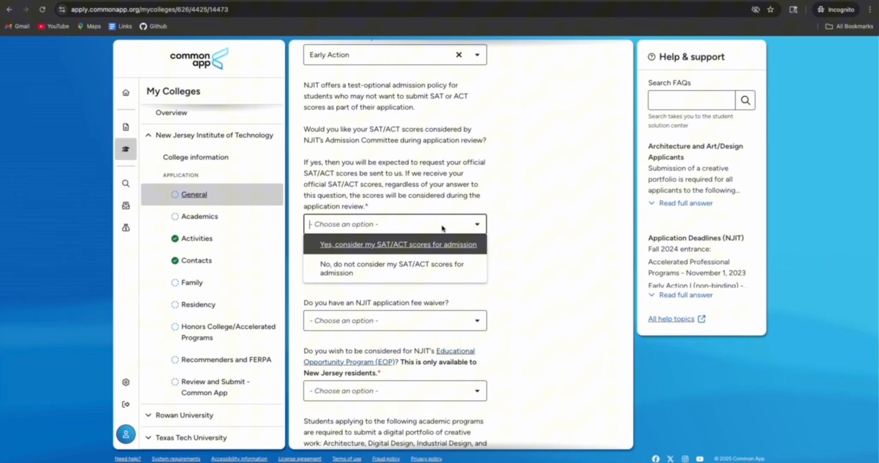
{"action": "left_click", "coordinate": [393, 245]}
Choose On-campus residence, answer No to fee waiver, EOP and portfolio, and save General
{"action": "scroll", "coordinate": [492, 251], "scroll_direction": "down", "scroll_amount": 2}
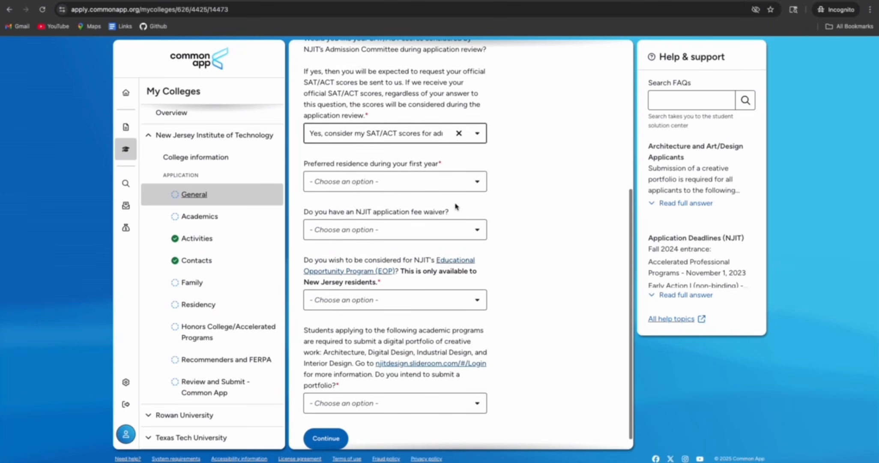
{"action": "left_click", "coordinate": [426, 185]}
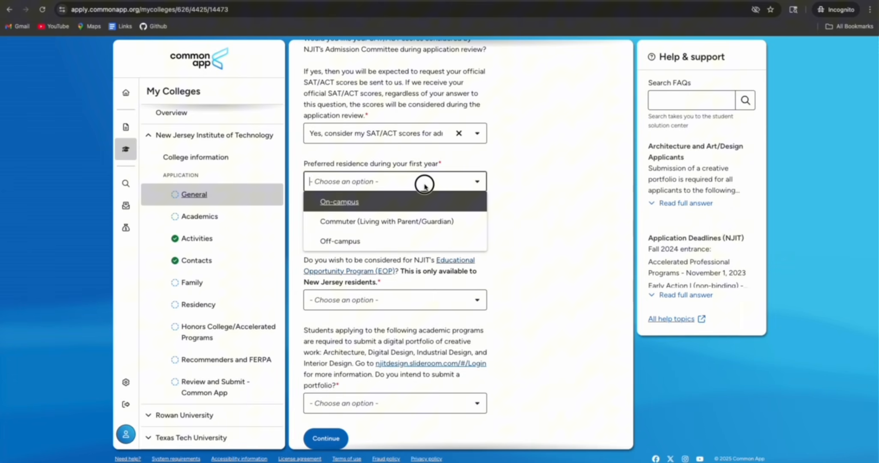
{"action": "left_click", "coordinate": [392, 204]}
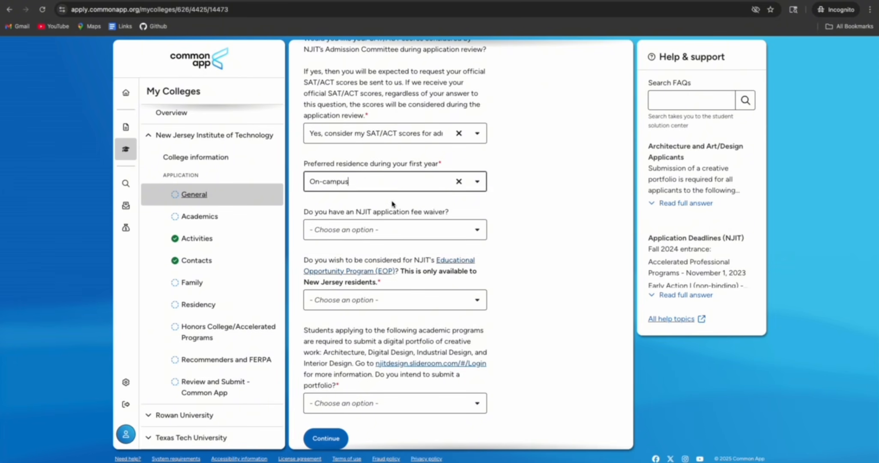
{"action": "left_click", "coordinate": [428, 230]}
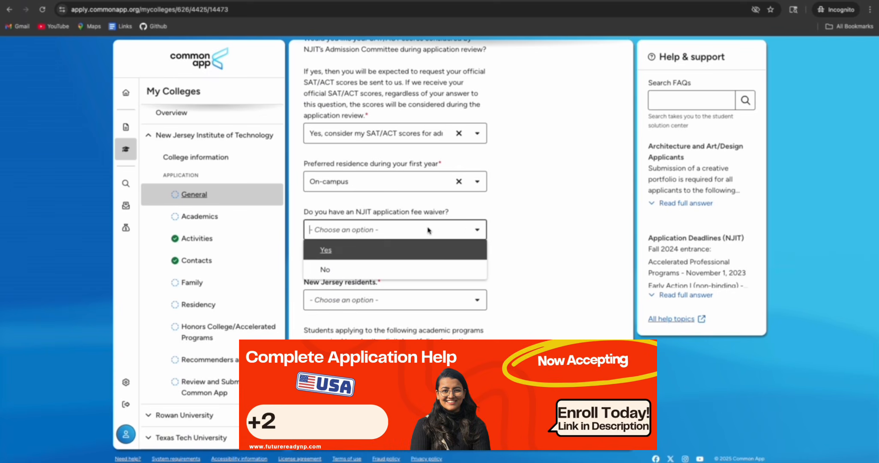
{"action": "left_click", "coordinate": [356, 269]}
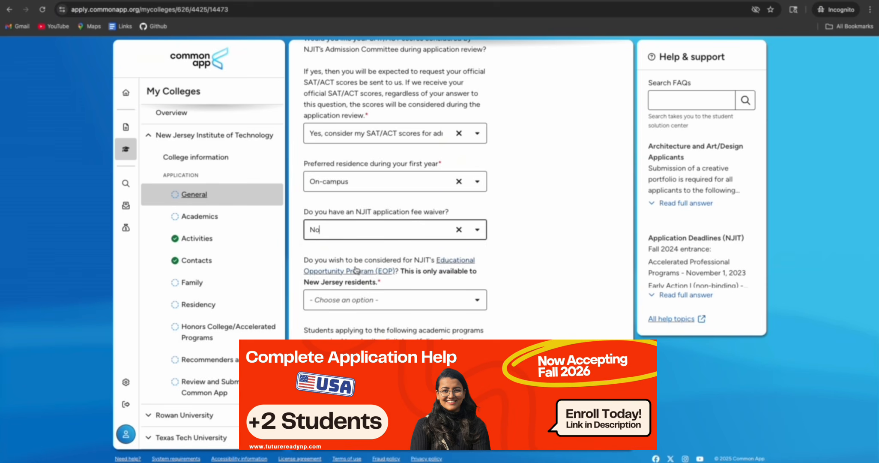
{"action": "scroll", "coordinate": [358, 266], "scroll_direction": "down", "scroll_amount": 1}
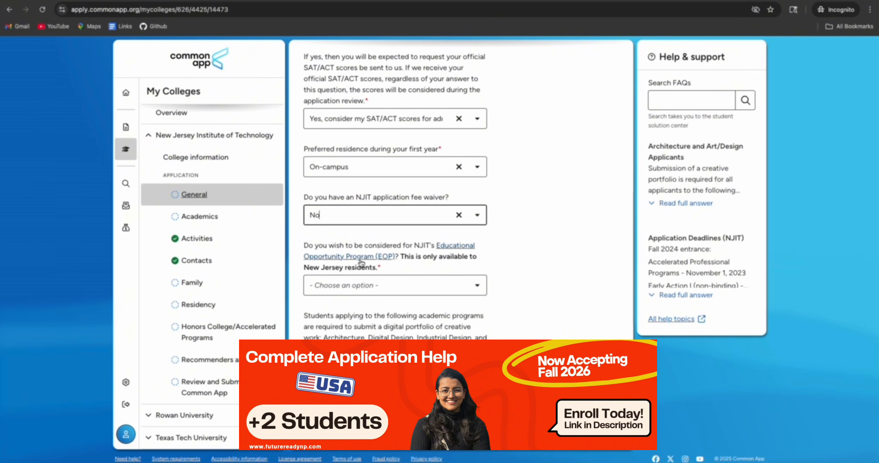
{"action": "left_click", "coordinate": [405, 286]}
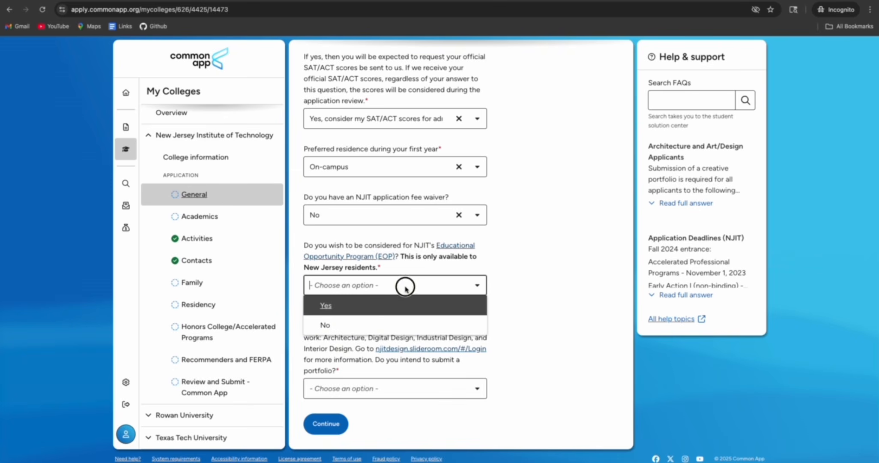
{"action": "left_click", "coordinate": [363, 321]}
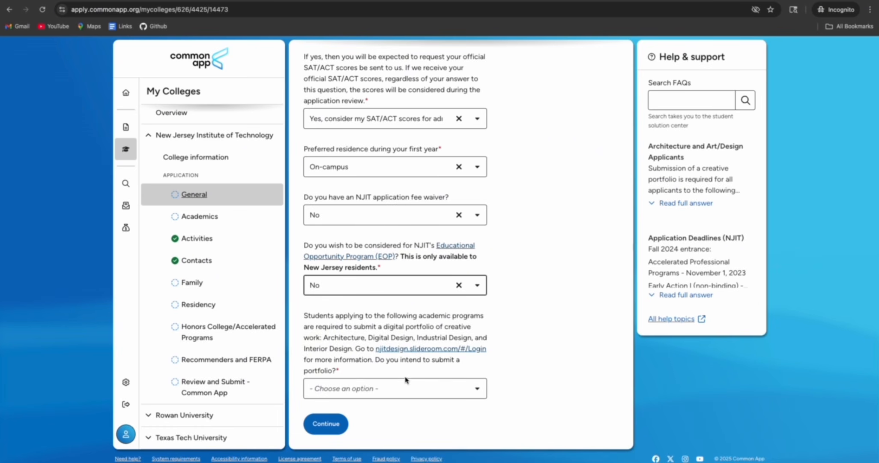
{"action": "left_click", "coordinate": [405, 393]}
{"action": "left_click", "coordinate": [328, 426]}
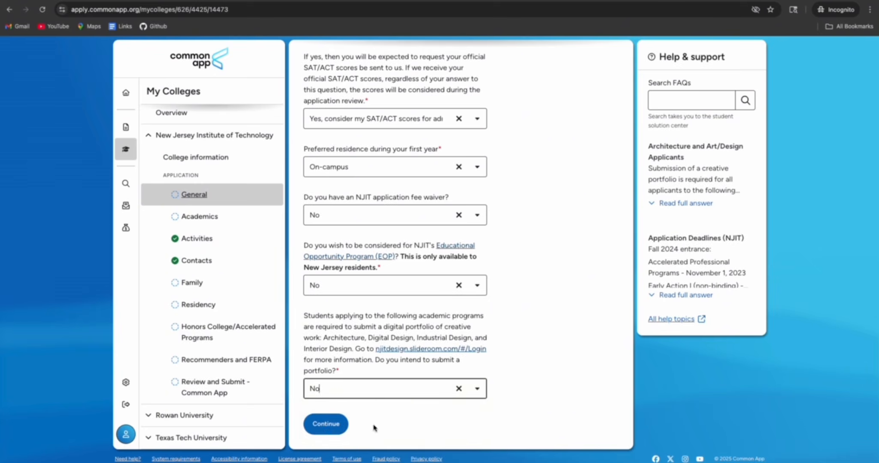
{"action": "left_click", "coordinate": [325, 423]}
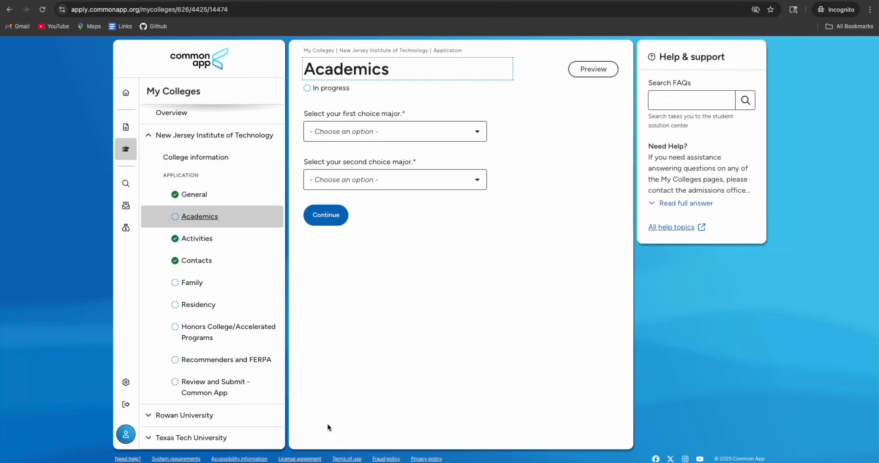
Choose Business as first major and Computing Sciences - Business and Information Systems as second, then save
{"action": "left_click", "coordinate": [416, 136]}
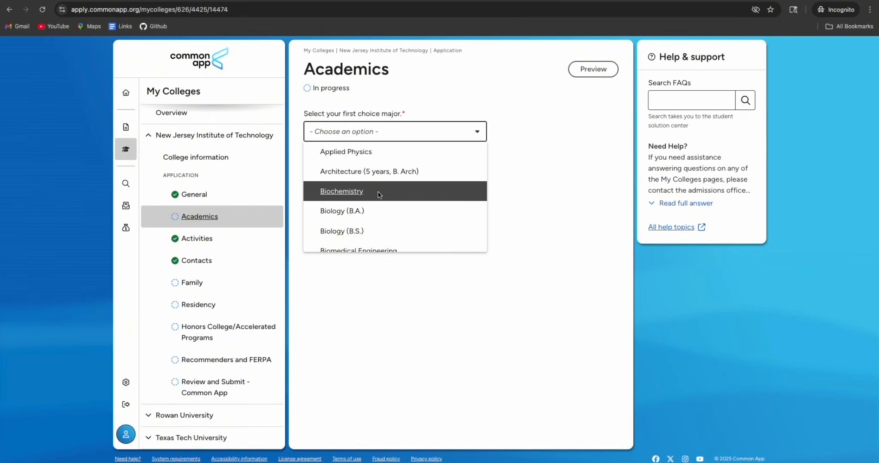
{"action": "scroll", "coordinate": [379, 195], "scroll_direction": "down", "scroll_amount": 2}
{"action": "scroll", "coordinate": [379, 194], "scroll_direction": "up", "scroll_amount": 1}
{"action": "scroll", "coordinate": [368, 196], "scroll_direction": "down", "scroll_amount": 2}
{"action": "left_click", "coordinate": [360, 196]}
{"action": "left_click", "coordinate": [404, 180]}
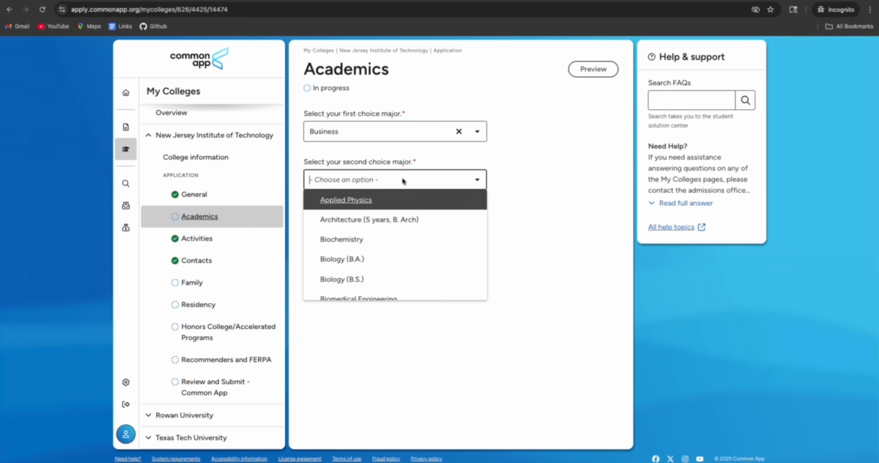
{"action": "scroll", "coordinate": [378, 251], "scroll_direction": "down", "scroll_amount": 2}
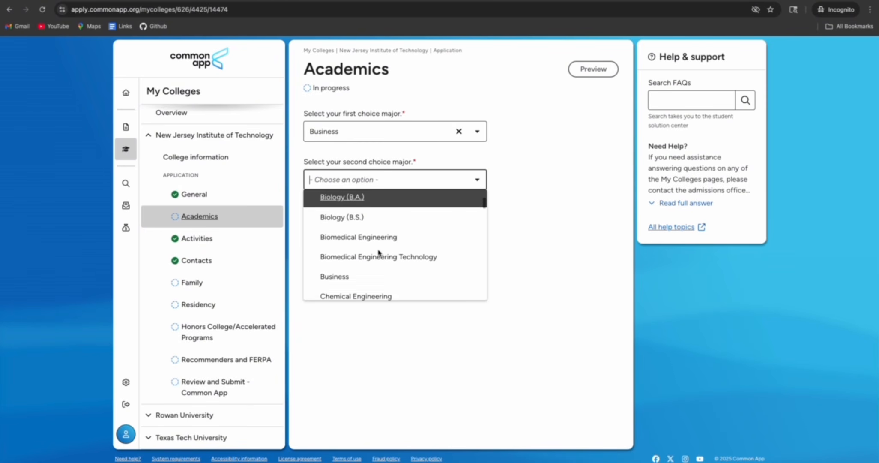
{"action": "scroll", "coordinate": [379, 252], "scroll_direction": "down", "scroll_amount": 1}
{"action": "scroll", "coordinate": [378, 252], "scroll_direction": "up", "scroll_amount": 3}
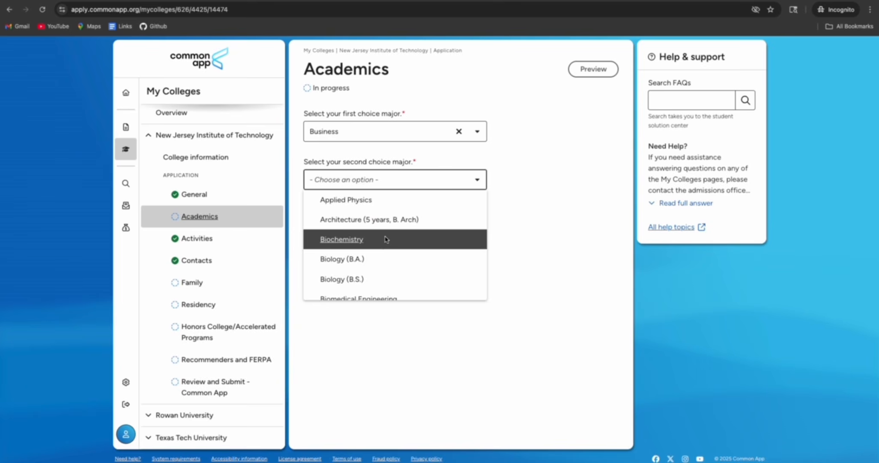
{"action": "scroll", "coordinate": [384, 239], "scroll_direction": "down", "scroll_amount": 3}
{"action": "scroll", "coordinate": [384, 239], "scroll_direction": "down", "scroll_amount": 5}
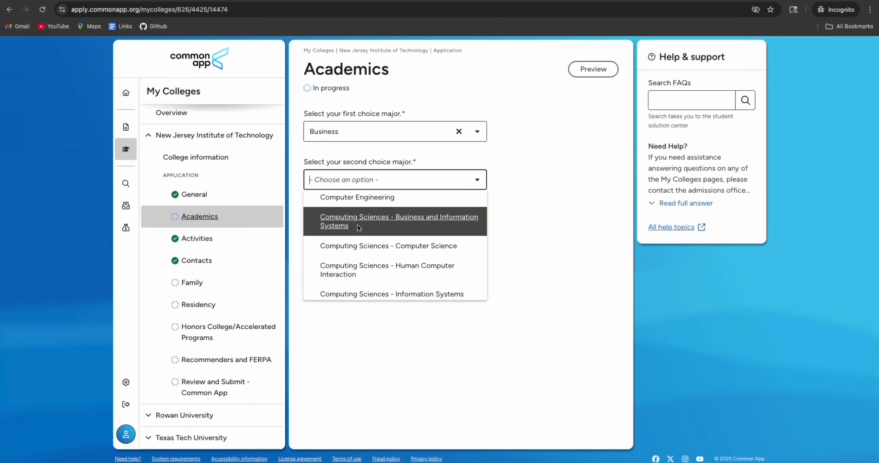
{"action": "left_click", "coordinate": [377, 224]}
{"action": "left_click", "coordinate": [335, 217]}
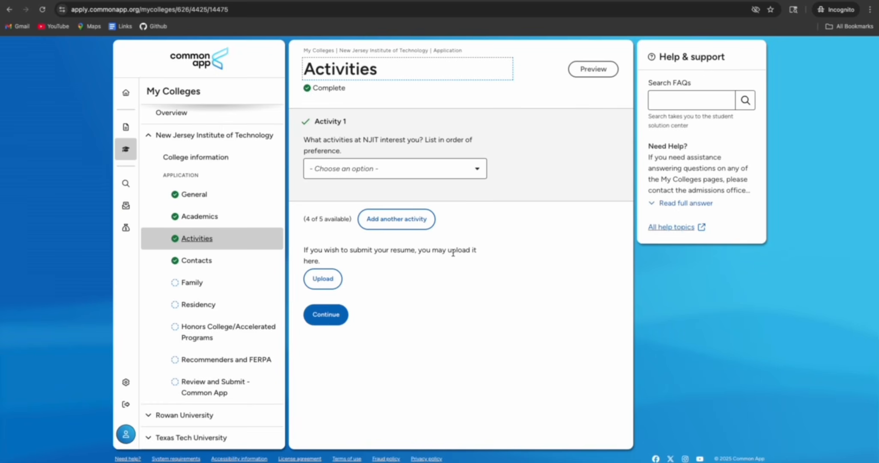
Select Coop or Internship Programs as NJIT activity and consent to being contacted
{"action": "left_click", "coordinate": [428, 174]}
{"action": "left_click", "coordinate": [415, 231]}
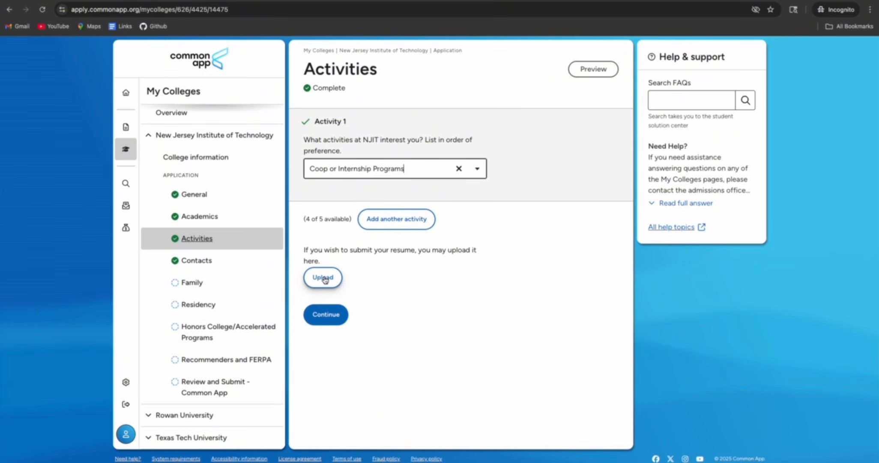
{"action": "left_click", "coordinate": [332, 315]}
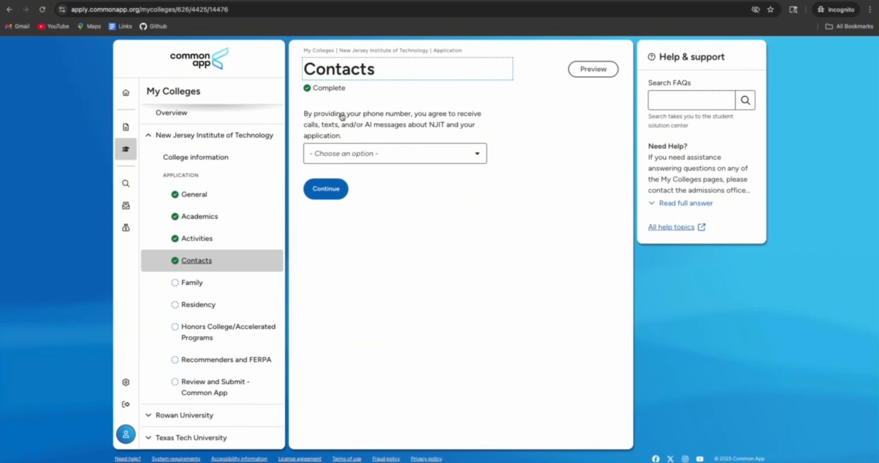
{"action": "left_click", "coordinate": [405, 154]}
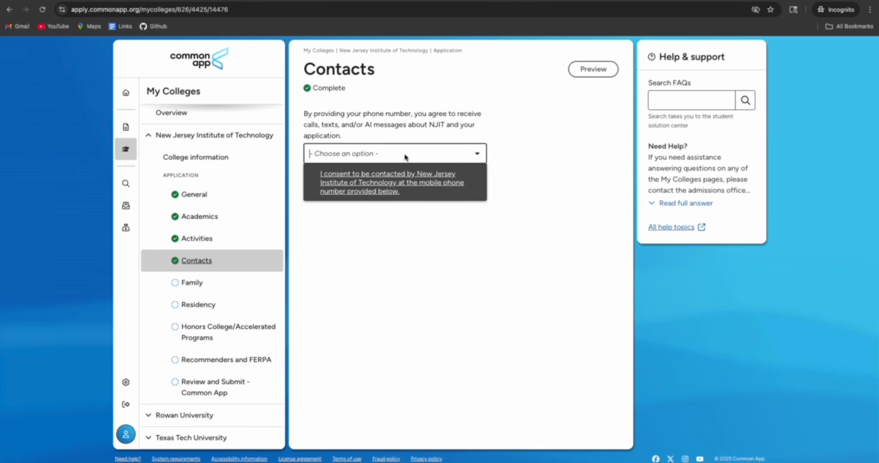
{"action": "left_click", "coordinate": [387, 216]}
{"action": "left_click", "coordinate": [326, 189]}
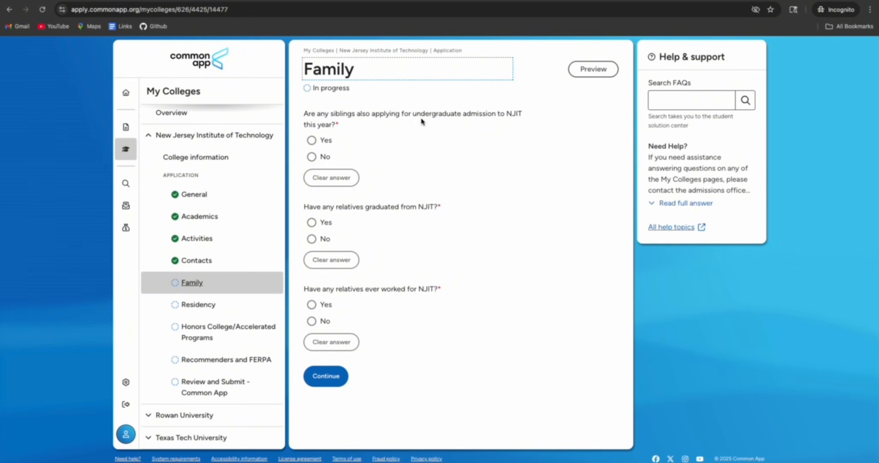
Answer No to all three Family questions and to New Jersey residency, then continue
{"action": "left_click", "coordinate": [311, 156]}
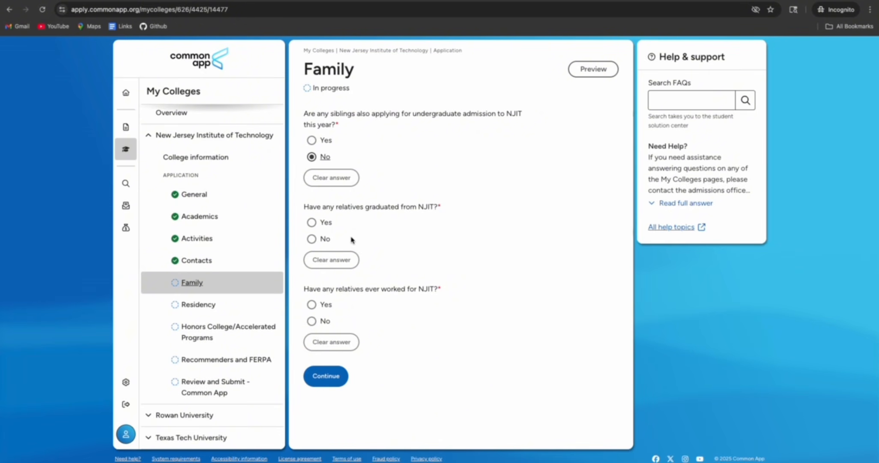
{"action": "left_click", "coordinate": [311, 238]}
{"action": "left_click", "coordinate": [311, 321]}
{"action": "left_click", "coordinate": [326, 377]}
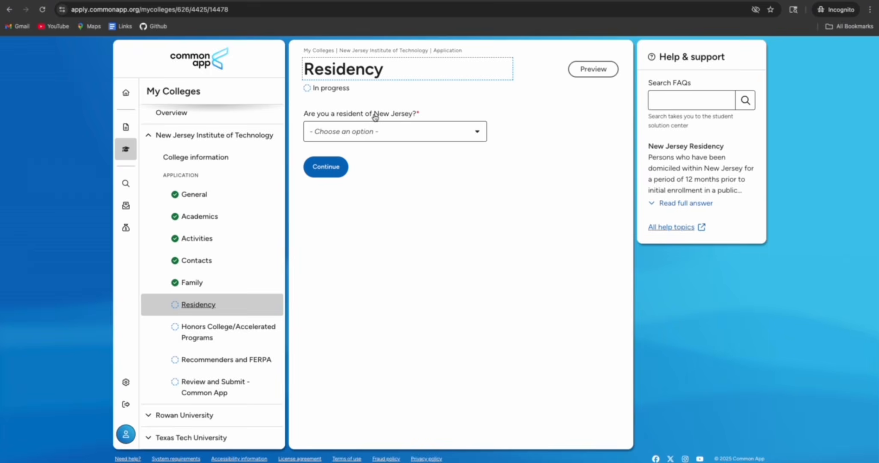
{"action": "left_click", "coordinate": [365, 134]}
{"action": "left_click", "coordinate": [362, 169]}
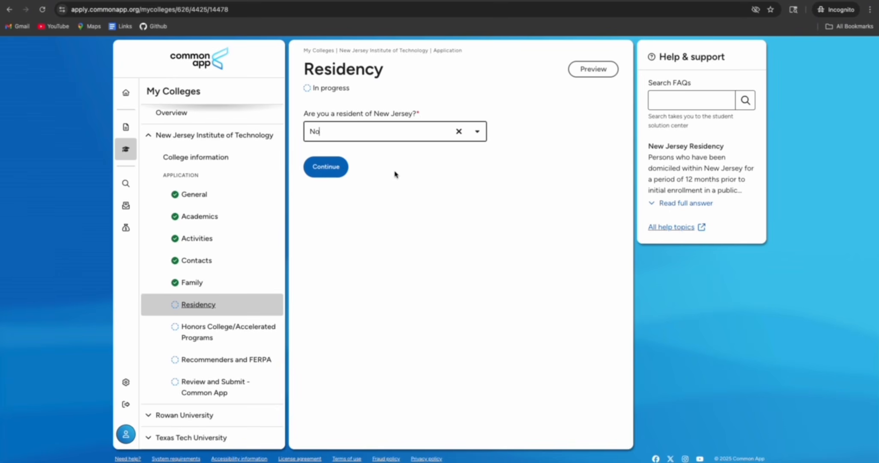
{"action": "left_click", "coordinate": [342, 171]}
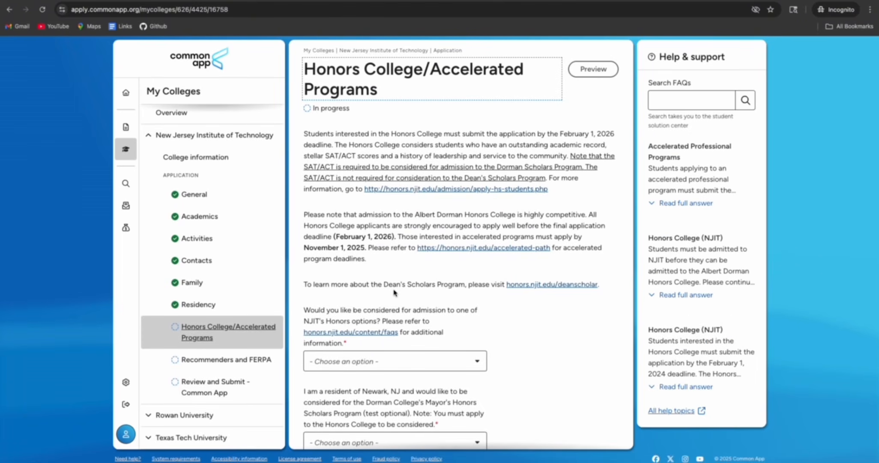
Answer Yes to Honors consideration and choose both Dorman Scholars and Dean's Scholars Programs
{"action": "scroll", "coordinate": [378, 277], "scroll_direction": "down", "scroll_amount": 2}
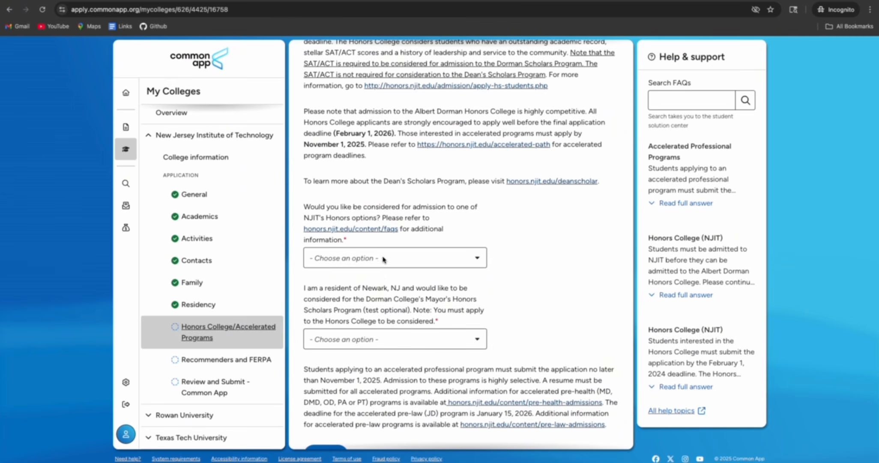
{"action": "left_click", "coordinate": [384, 259]}
{"action": "left_click", "coordinate": [362, 282]}
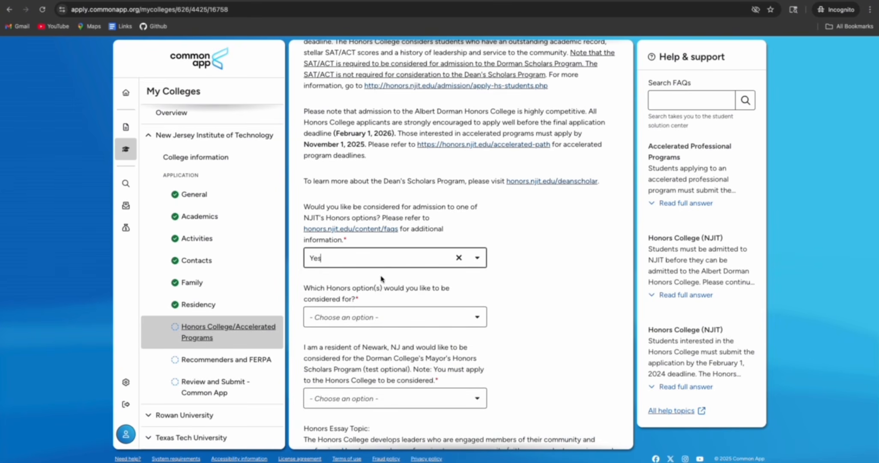
{"action": "scroll", "coordinate": [390, 268], "scroll_direction": "down", "scroll_amount": 2}
{"action": "left_click", "coordinate": [415, 227]}
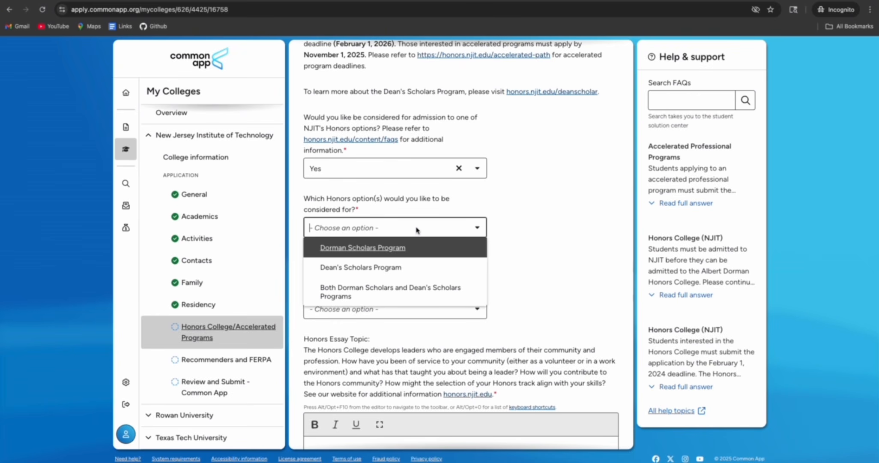
{"action": "scroll", "coordinate": [418, 256], "scroll_direction": "down", "scroll_amount": 1}
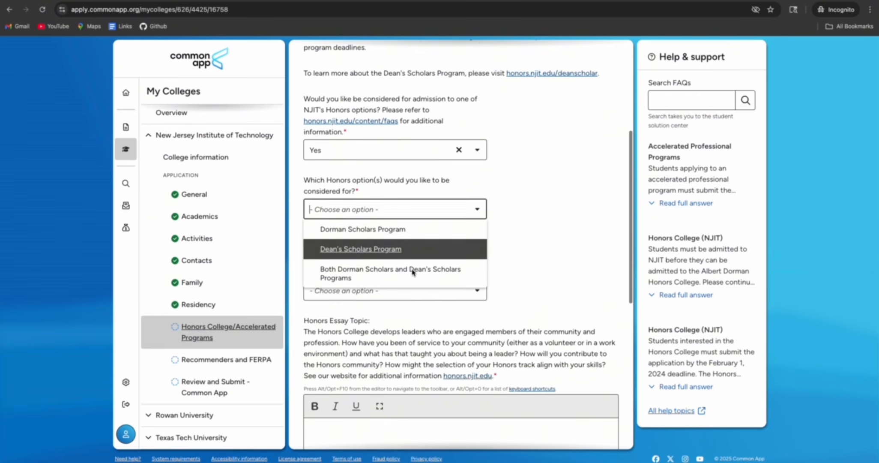
{"action": "left_click", "coordinate": [384, 278]}
Pick the City Leadership & Civic Engagement track and answer No to Newark residency
{"action": "scroll", "coordinate": [442, 275], "scroll_direction": "down", "scroll_amount": 2}
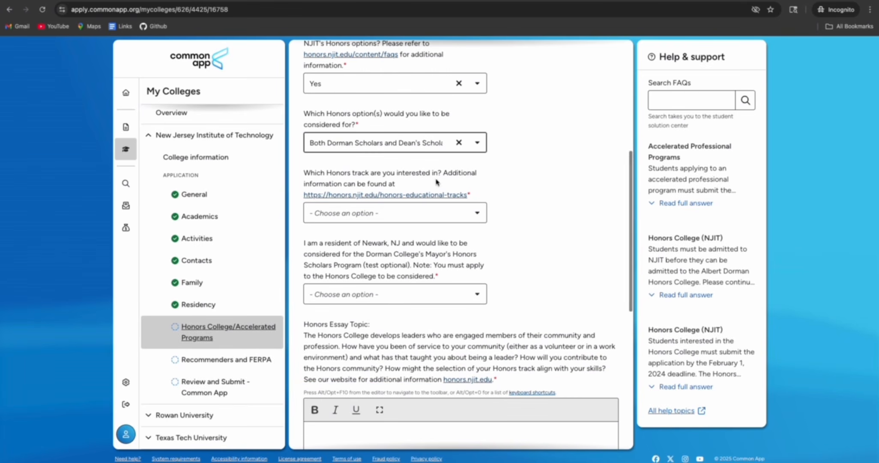
{"action": "key", "text": "Tab"}
{"action": "left_click", "coordinate": [430, 217]}
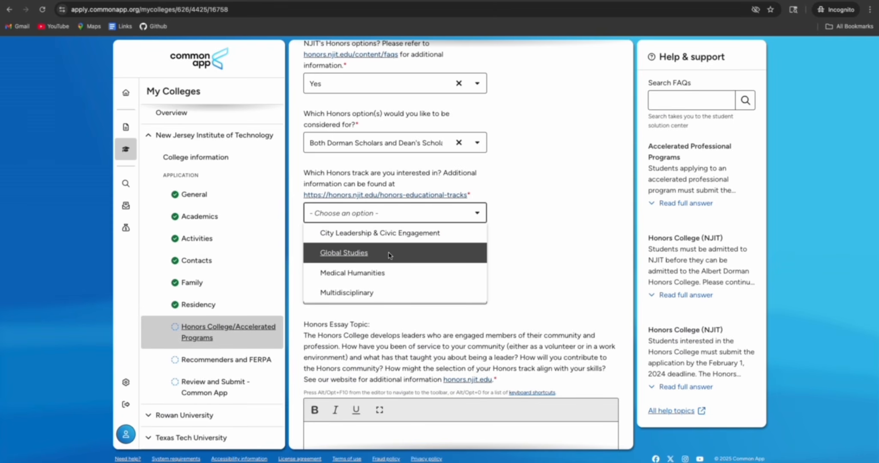
{"action": "left_click", "coordinate": [446, 235]}
{"action": "scroll", "coordinate": [386, 321], "scroll_direction": "down", "scroll_amount": 2}
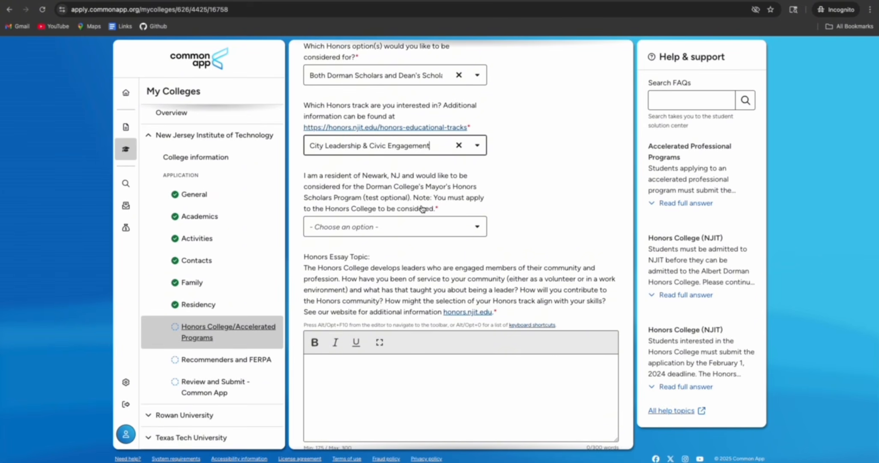
{"action": "scroll", "coordinate": [428, 208], "scroll_direction": "up", "scroll_amount": 1}
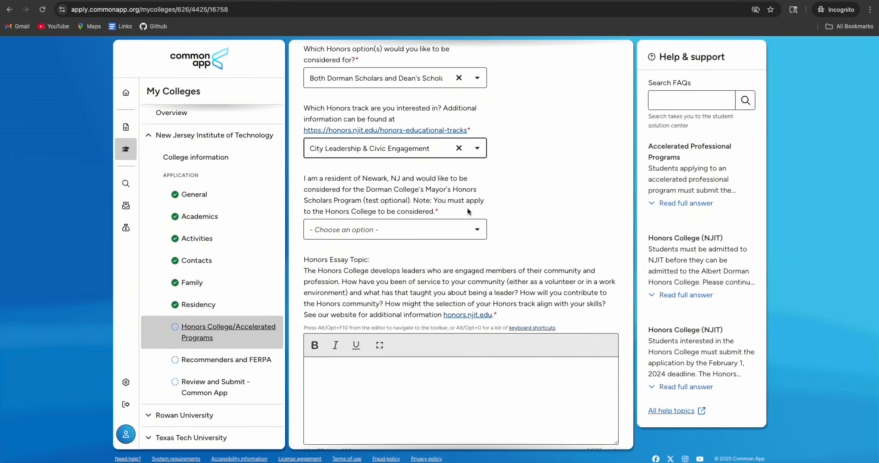
{"action": "left_click", "coordinate": [422, 230]}
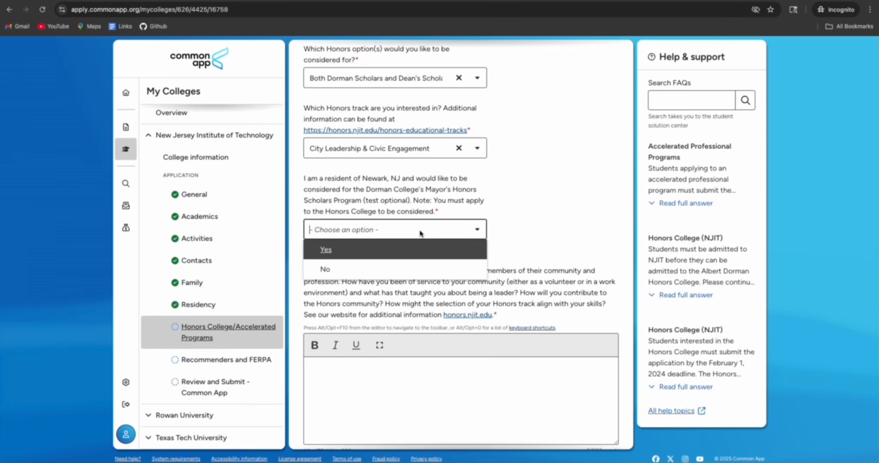
{"action": "left_click", "coordinate": [379, 269]}
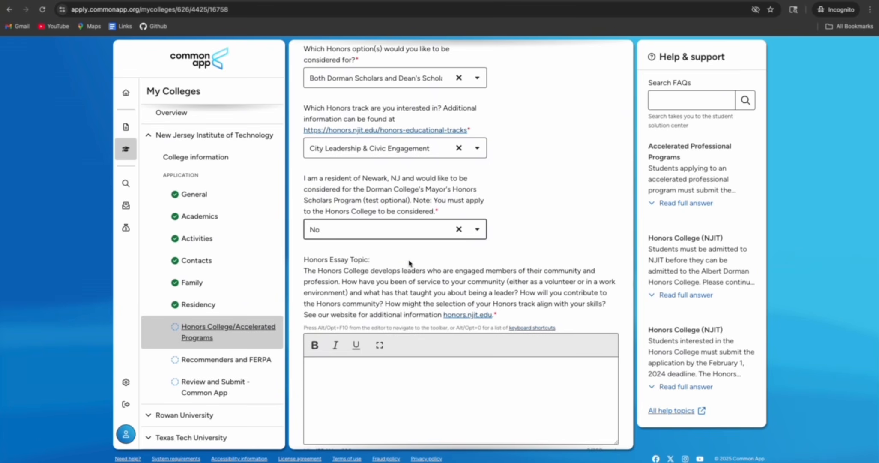
{"action": "scroll", "coordinate": [409, 263], "scroll_direction": "down", "scroll_amount": 3}
Answer No to the accelerated program question on the Honors page
{"action": "left_click_drag", "start_coordinate": [306, 151], "coordinate": [434, 191]}
{"action": "left_click", "coordinate": [436, 163]}
{"action": "left_click", "coordinate": [351, 262]}
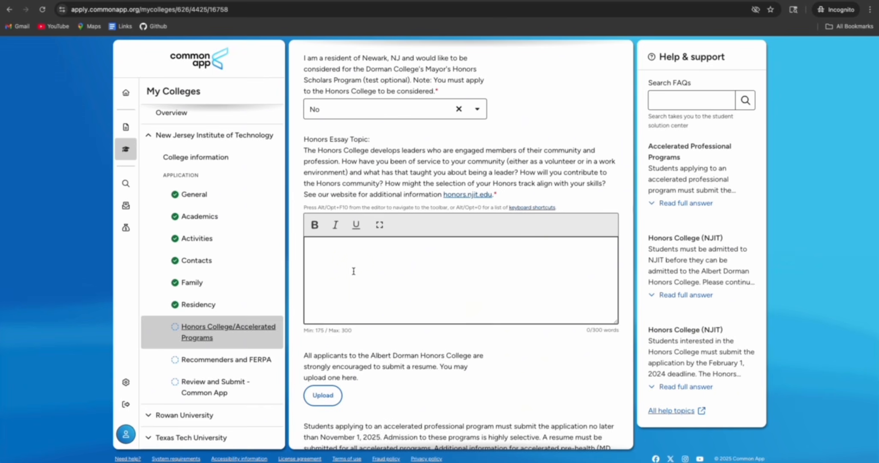
{"action": "scroll", "coordinate": [353, 262], "scroll_direction": "down", "scroll_amount": 3}
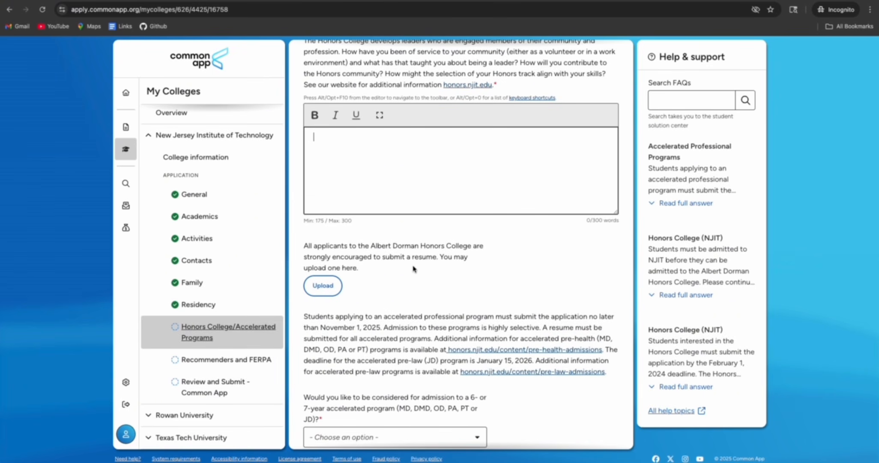
{"action": "scroll", "coordinate": [346, 289], "scroll_direction": "down", "scroll_amount": 1}
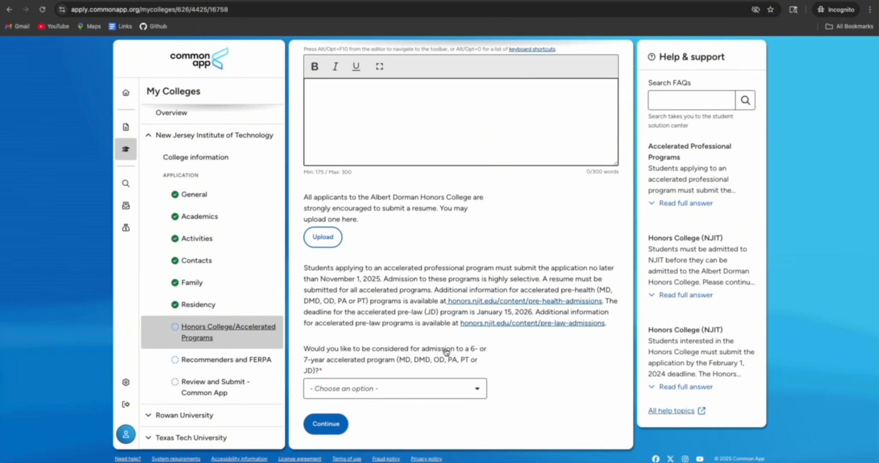
{"action": "left_click", "coordinate": [425, 382]}
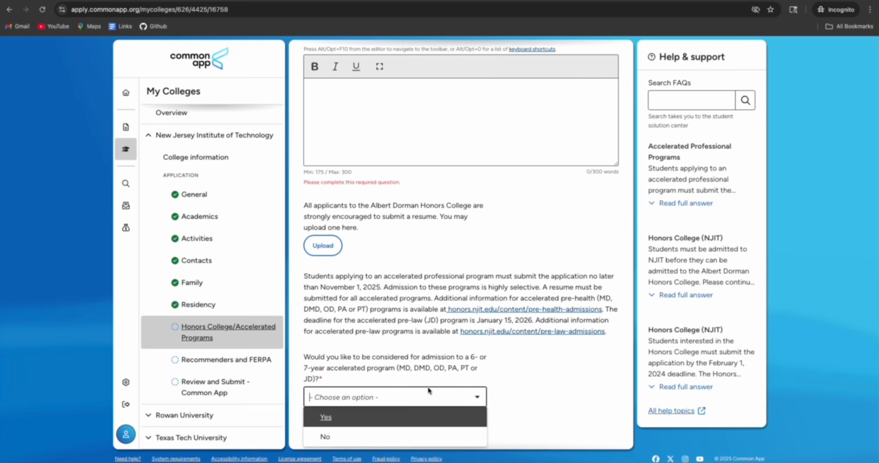
{"action": "left_click", "coordinate": [347, 434]}
Paste the 492-word essay into the Honors essay box and continue to Recommenders and FERPA
{"action": "left_click", "coordinate": [366, 97]}
{"action": "right_click", "coordinate": [366, 96]}
{"action": "left_click", "coordinate": [403, 164]}
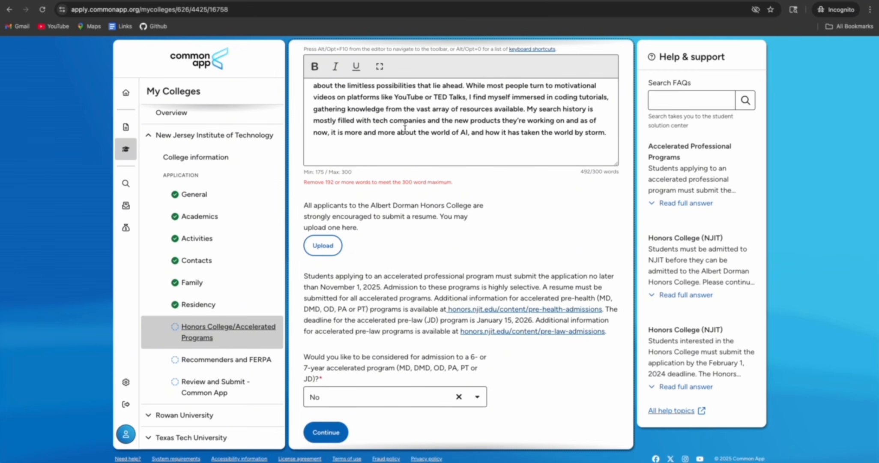
{"action": "scroll", "coordinate": [404, 128], "scroll_direction": "up", "scroll_amount": 3}
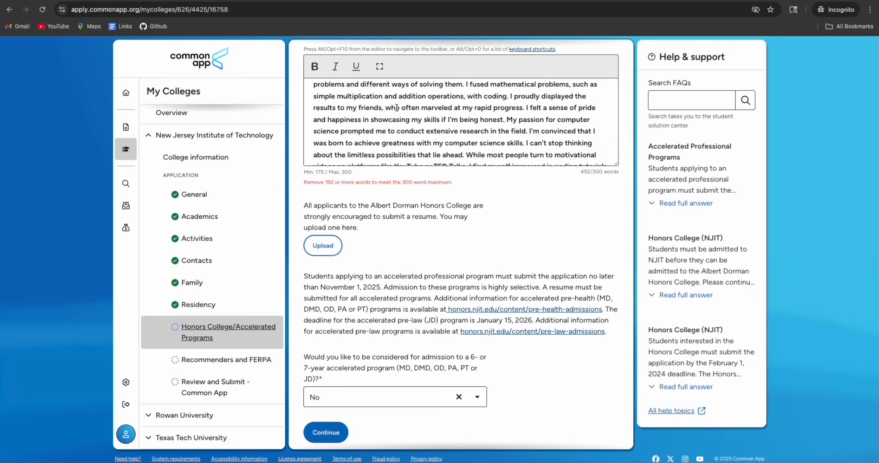
{"action": "left_click", "coordinate": [325, 424]}
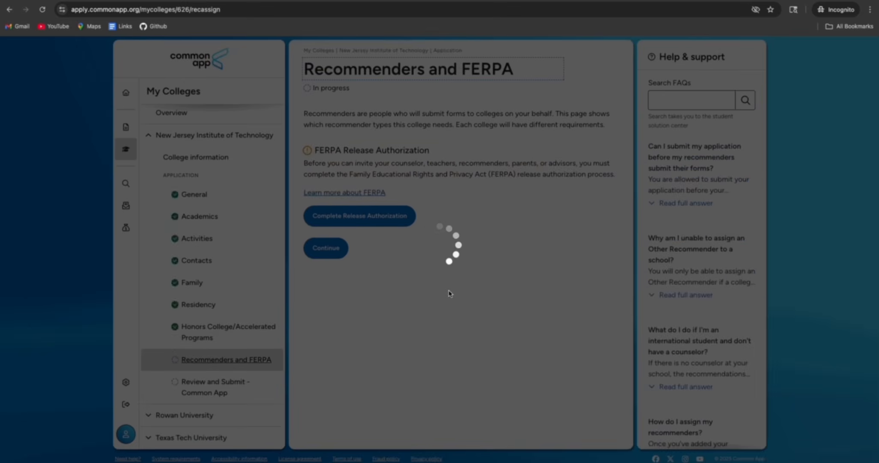
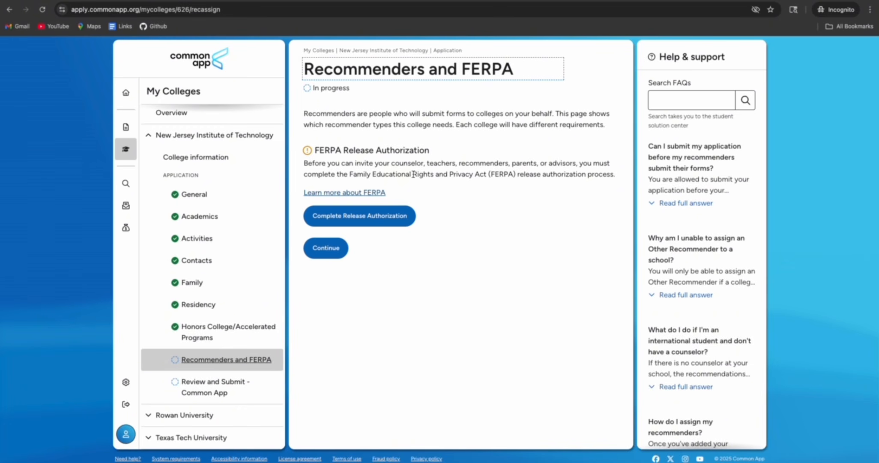
Start NJIT's FERPA Release Authorization and acknowledge the FERPA explanation and records release
{"action": "left_click", "coordinate": [370, 219]}
{"action": "scroll", "coordinate": [359, 216], "scroll_direction": "down", "scroll_amount": 10}
{"action": "scroll", "coordinate": [395, 205], "scroll_direction": "up", "scroll_amount": 10}
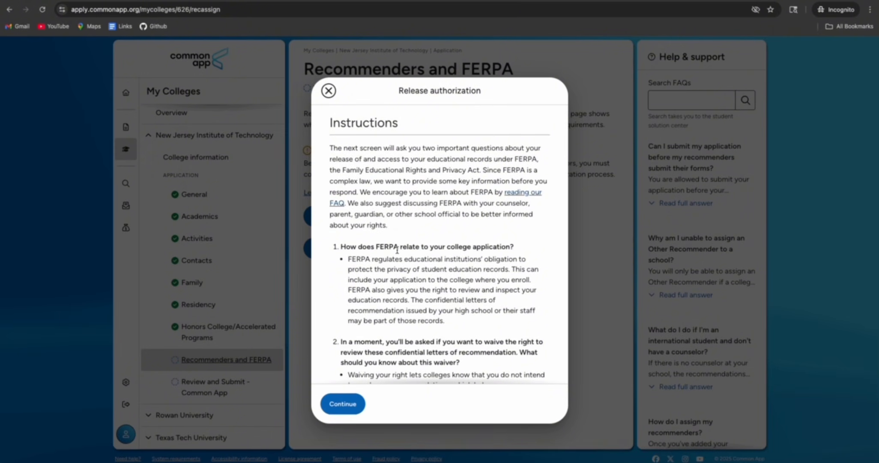
{"action": "scroll", "coordinate": [397, 250], "scroll_direction": "down", "scroll_amount": 4}
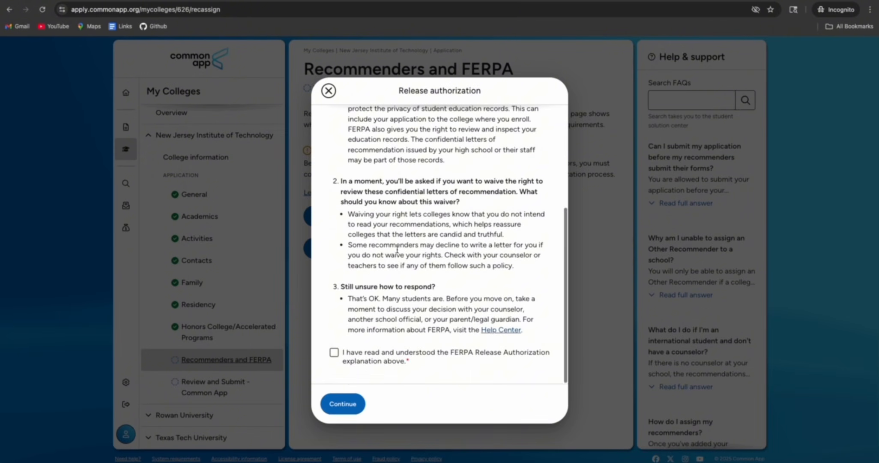
{"action": "left_click", "coordinate": [334, 352]}
{"action": "left_click", "coordinate": [342, 404]}
{"action": "left_click", "coordinate": [334, 229]}
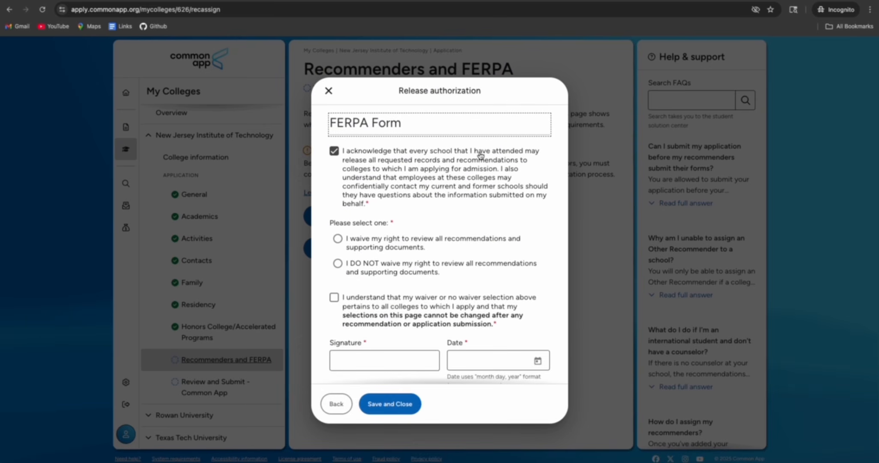
{"action": "scroll", "coordinate": [386, 208], "scroll_direction": "down", "scroll_amount": 1}
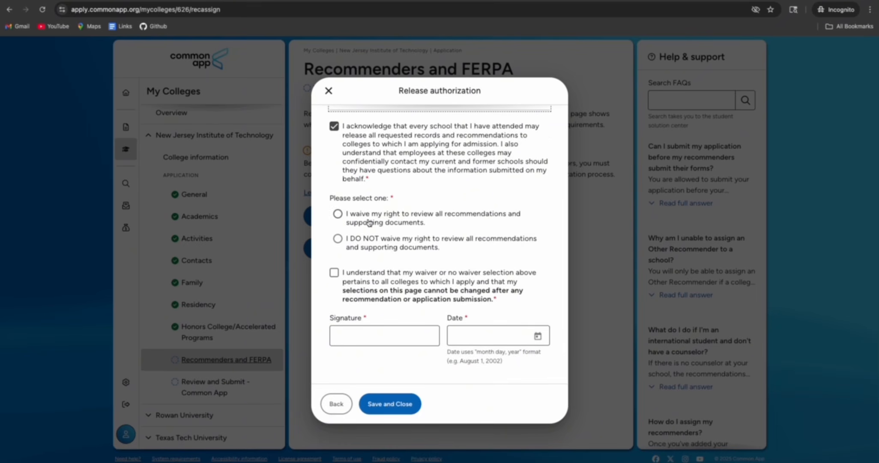
Waive the right to review recommendations for all colleges, sign, date it September 16, 2025, and save
{"action": "left_click", "coordinate": [339, 215]}
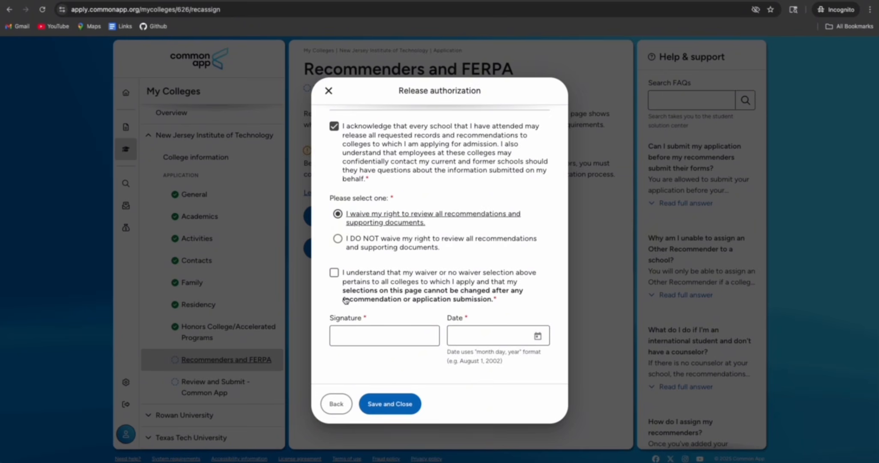
{"action": "left_click", "coordinate": [339, 280]}
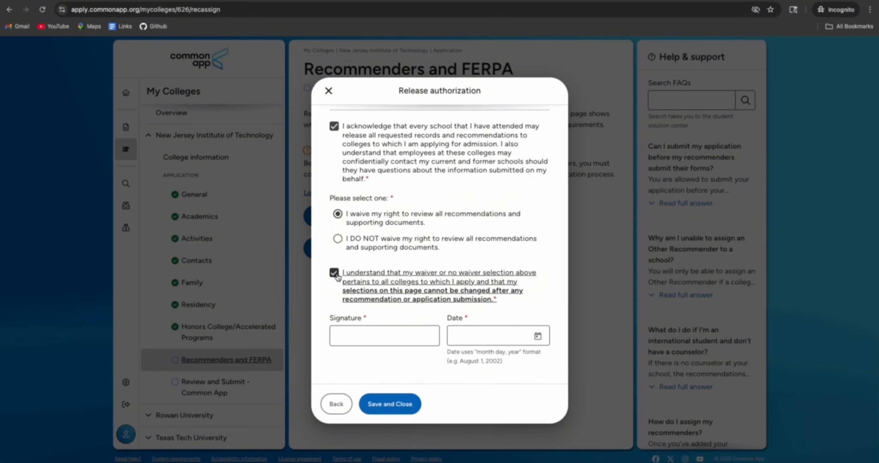
{"action": "left_click", "coordinate": [352, 336]}
{"action": "type", "text": "FutureReady"}
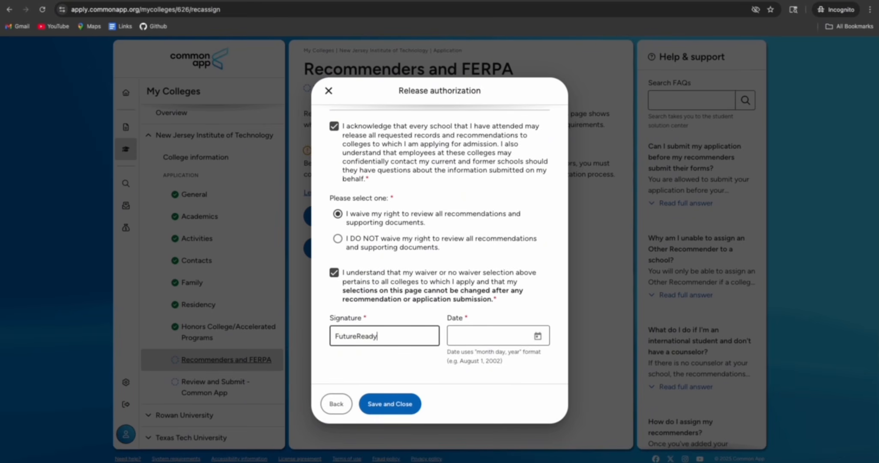
{"action": "type", "text": " Nepal"}
{"action": "left_click", "coordinate": [538, 335]}
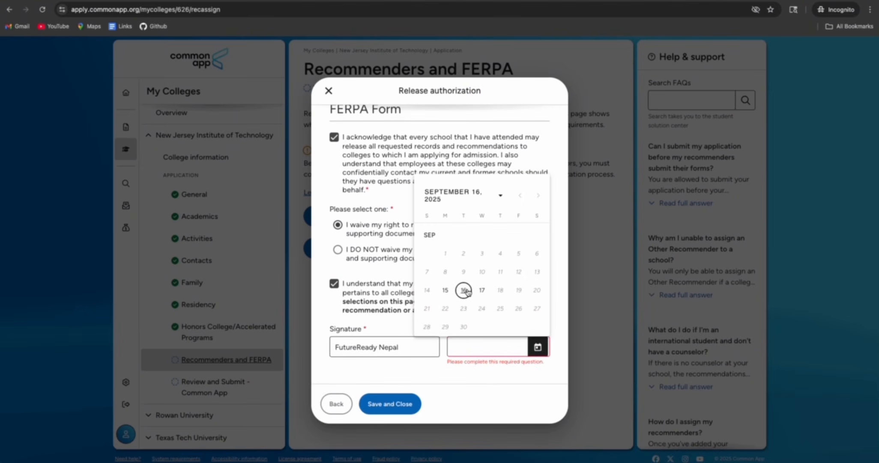
{"action": "left_click", "coordinate": [482, 295]}
{"action": "left_click", "coordinate": [389, 405]}
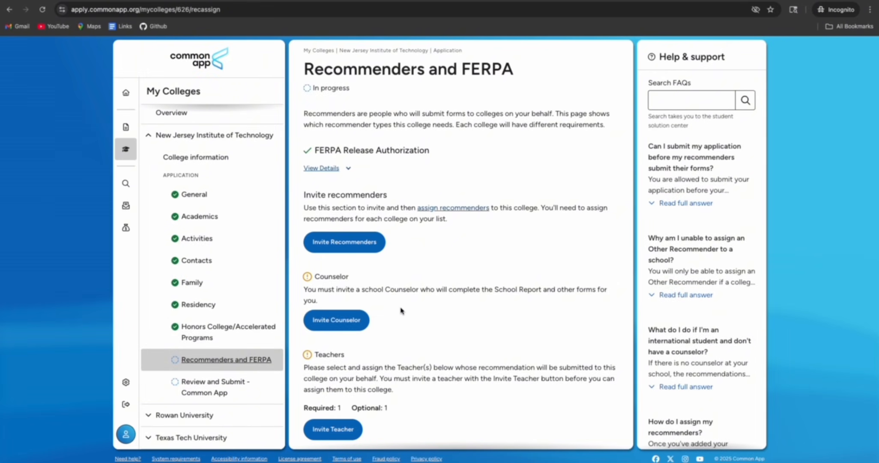
Invite a school counselor with prefix Mr., entering the counselor's e-mail and full name
{"action": "scroll", "coordinate": [401, 309], "scroll_direction": "down", "scroll_amount": 3}
{"action": "scroll", "coordinate": [401, 310], "scroll_direction": "up", "scroll_amount": 3}
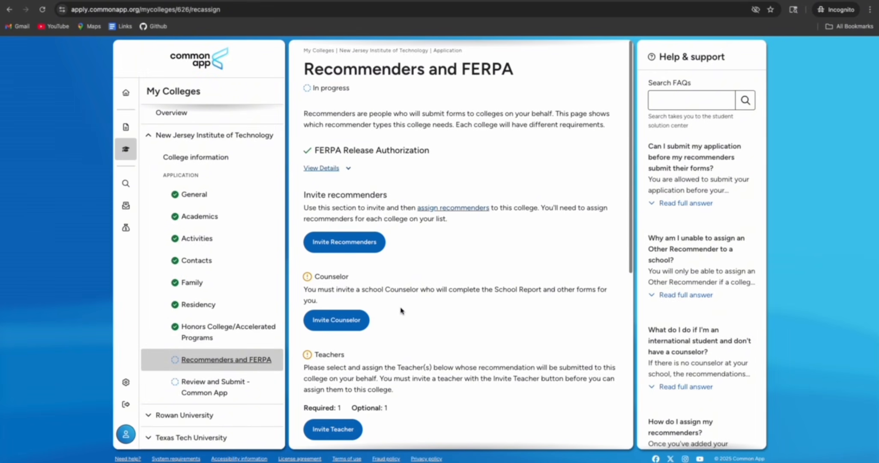
{"action": "left_click", "coordinate": [359, 245]}
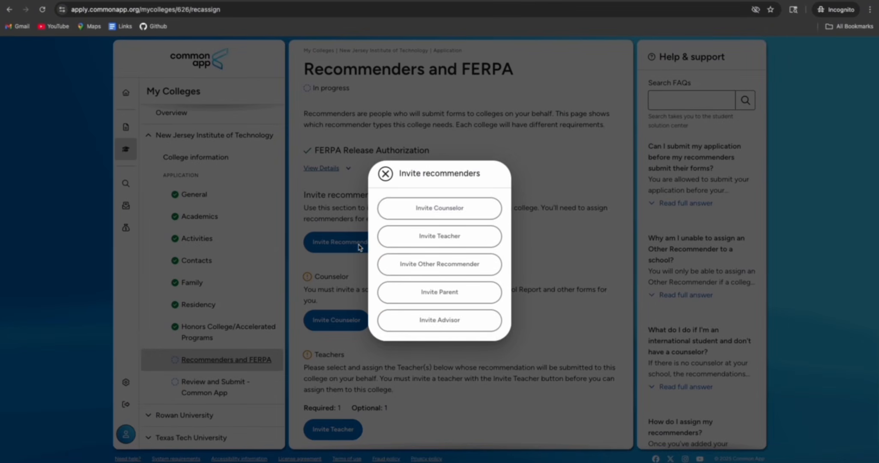
{"action": "left_click", "coordinate": [439, 210]}
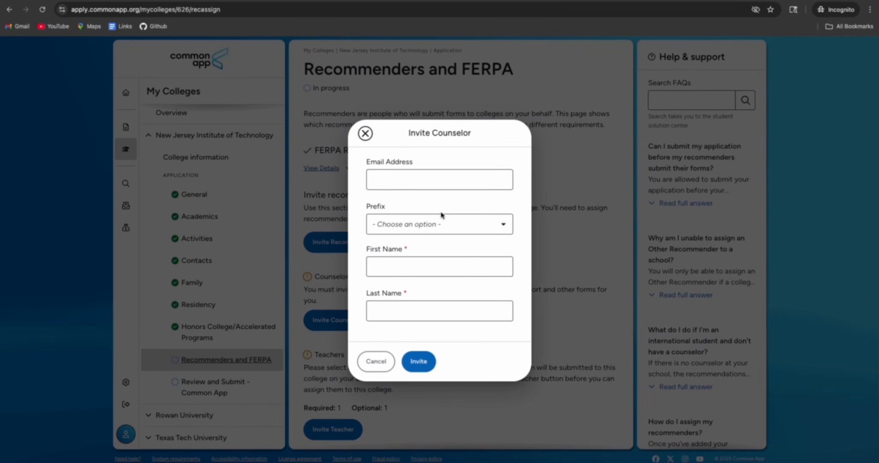
{"action": "left_click", "coordinate": [404, 177]}
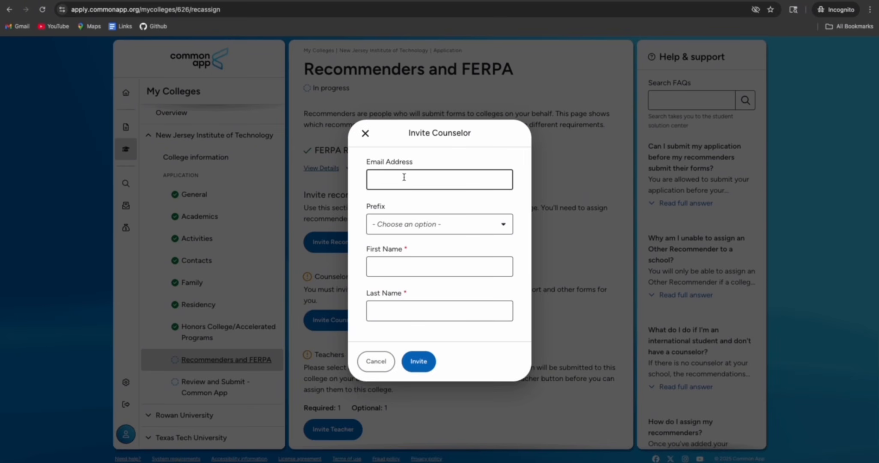
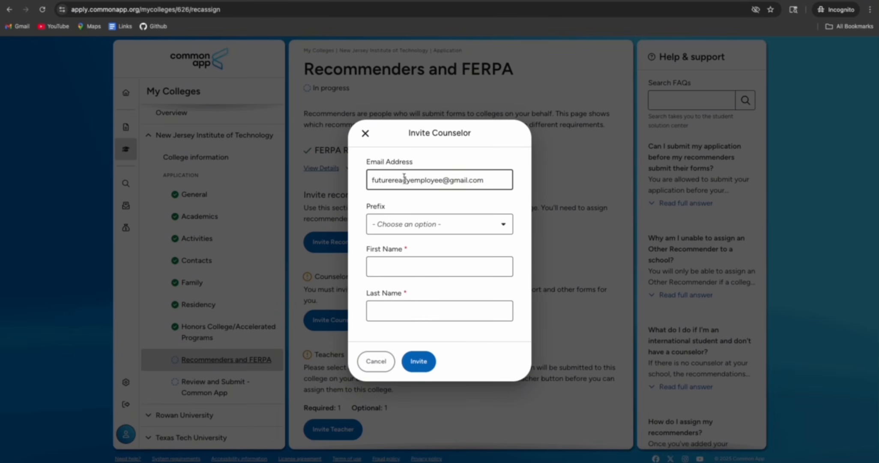
{"action": "left_click", "coordinate": [420, 224]}
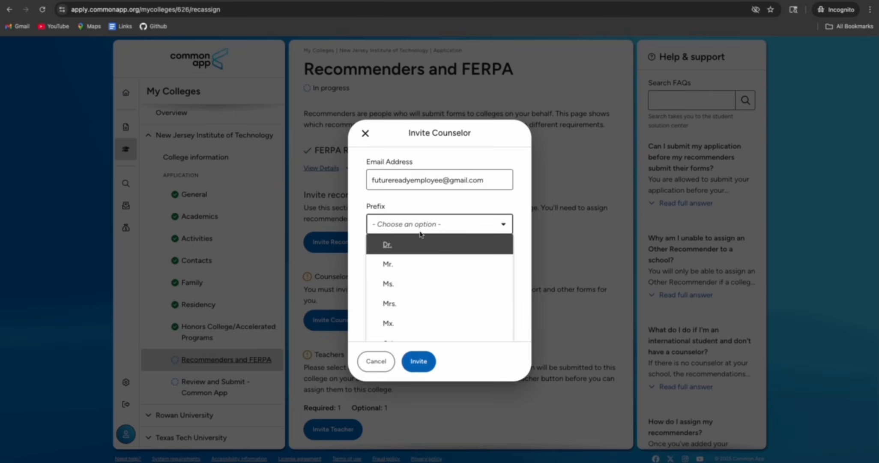
{"action": "left_click", "coordinate": [408, 264]}
{"action": "left_click", "coordinate": [406, 266]}
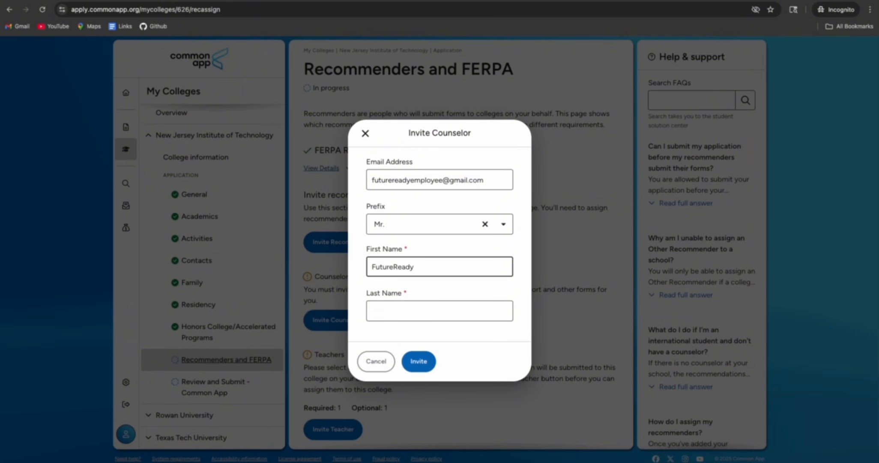
{"action": "left_click", "coordinate": [402, 307]}
{"action": "type", "text": "Nepal"}
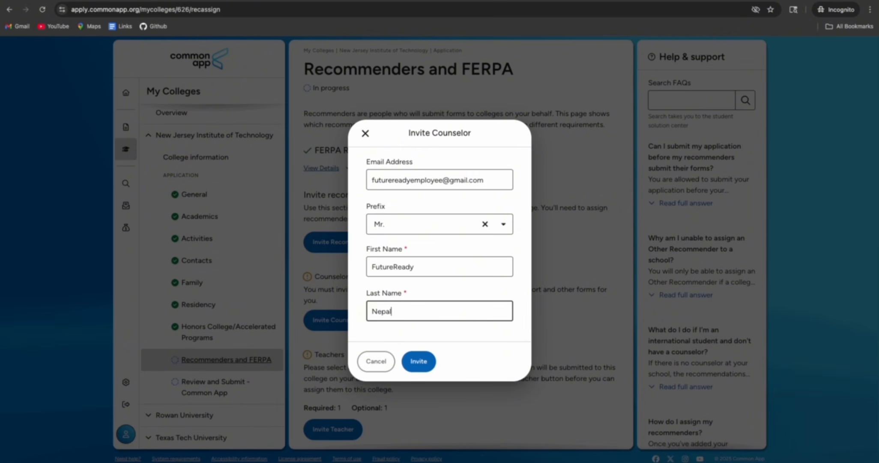
{"action": "left_click", "coordinate": [419, 361]}
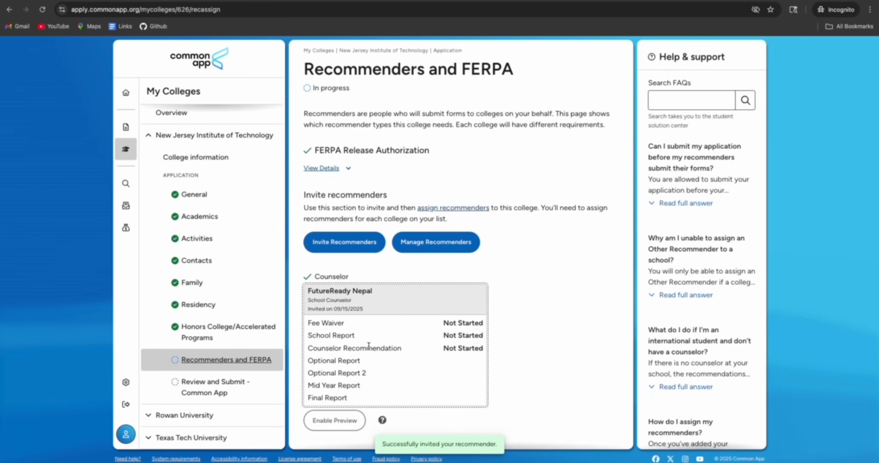
Review NJIT's required and optional recommender counts, then bring up the Invite Teacher form
{"action": "scroll", "coordinate": [369, 345], "scroll_direction": "down", "scroll_amount": 5}
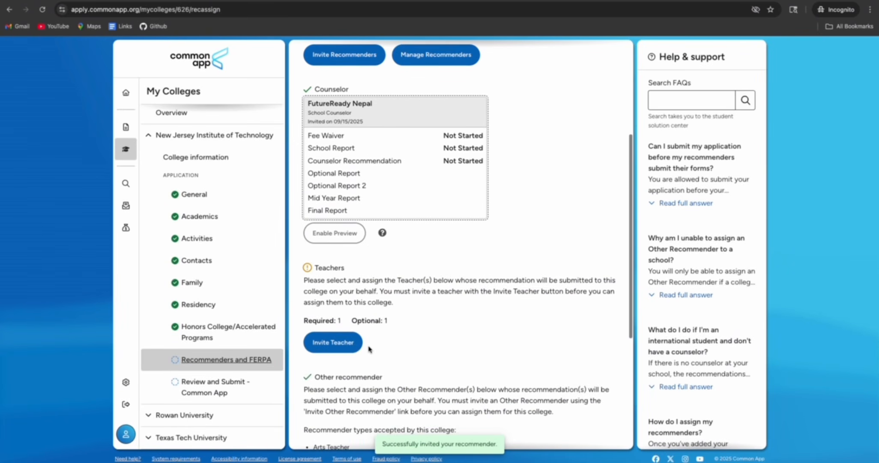
{"action": "scroll", "coordinate": [370, 350], "scroll_direction": "down", "scroll_amount": 3}
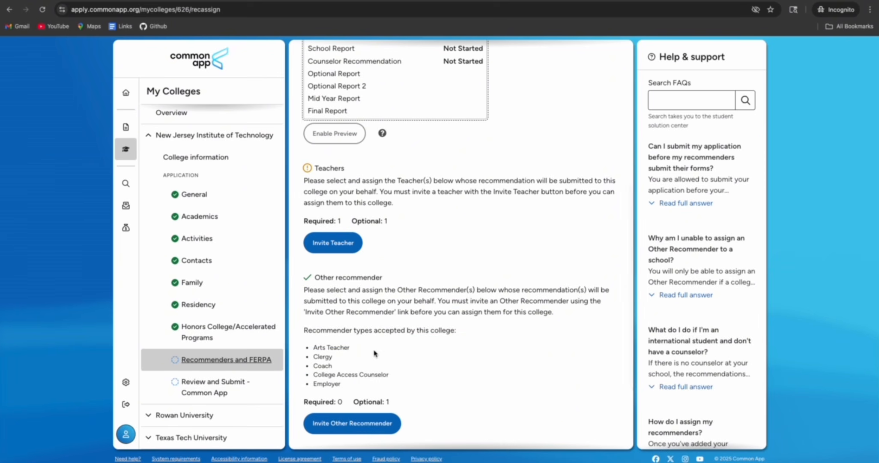
{"action": "scroll", "coordinate": [377, 399], "scroll_direction": "down", "scroll_amount": 3}
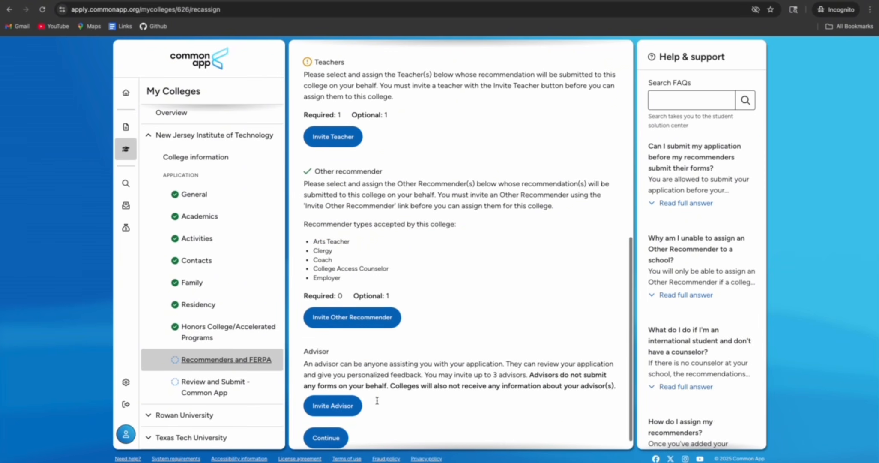
{"action": "scroll", "coordinate": [378, 403], "scroll_direction": "up", "scroll_amount": 6}
{"action": "scroll", "coordinate": [377, 403], "scroll_direction": "down", "scroll_amount": 4}
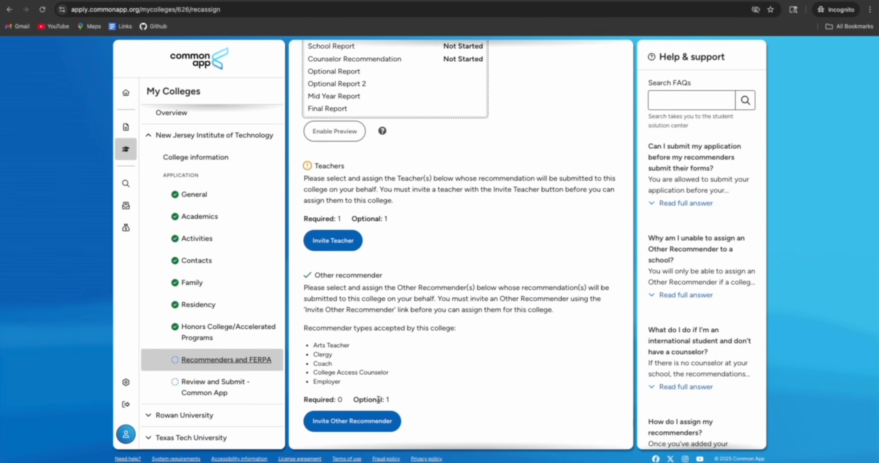
{"action": "left_click_drag", "start_coordinate": [358, 398], "coordinate": [394, 398]}
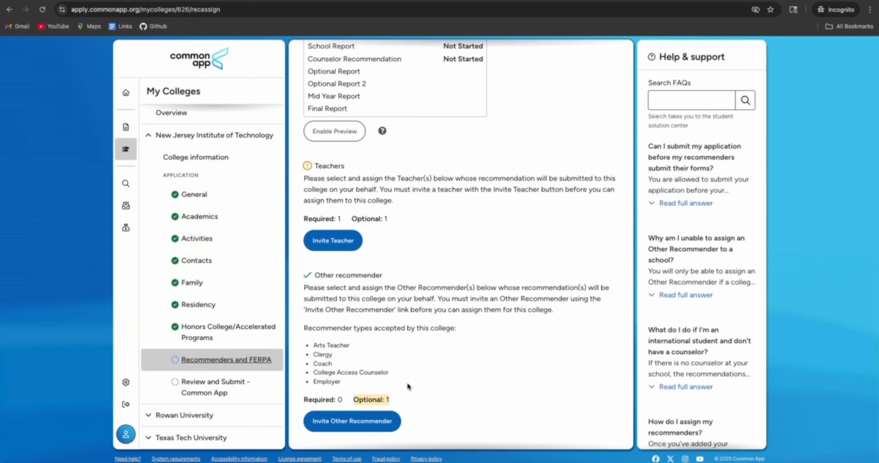
{"action": "left_click_drag", "start_coordinate": [303, 398], "coordinate": [344, 400]}
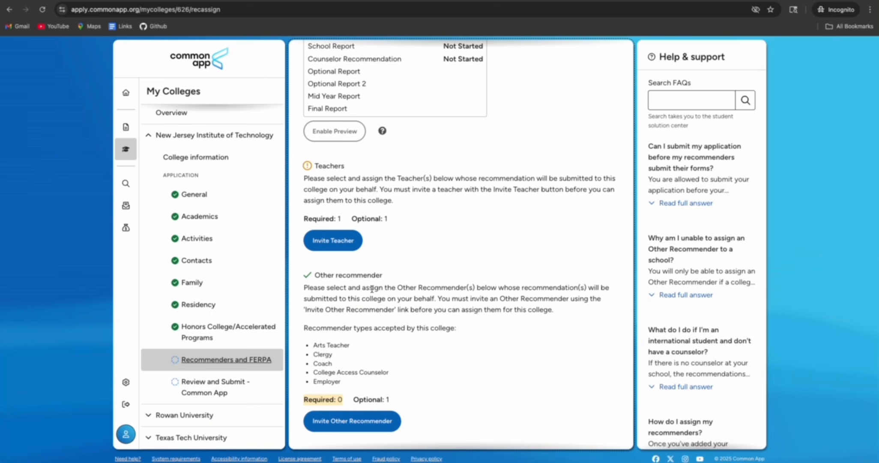
{"action": "scroll", "coordinate": [372, 290], "scroll_direction": "up", "scroll_amount": 1}
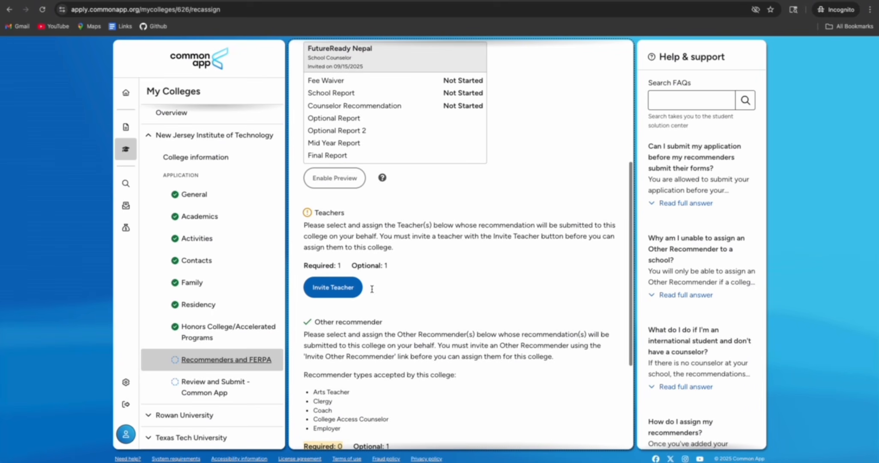
{"action": "left_click", "coordinate": [339, 292]}
Set the new teacher's subject to Math and name prefix to Mr
{"action": "left_click", "coordinate": [419, 182]}
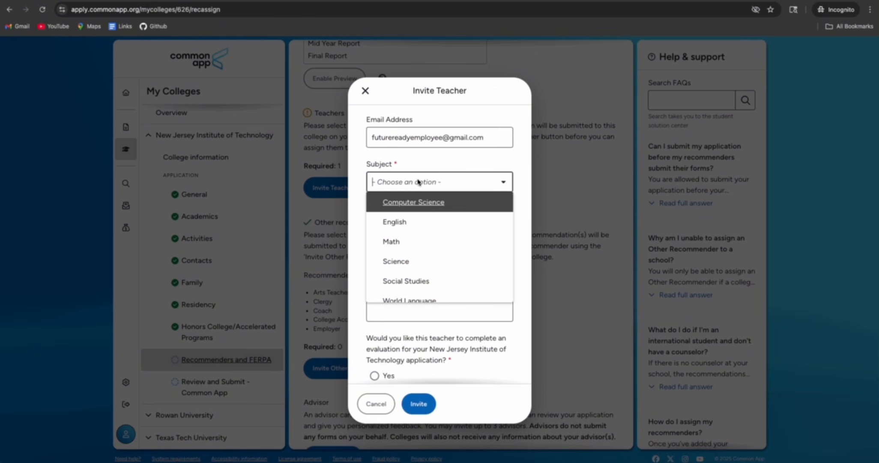
{"action": "scroll", "coordinate": [412, 244], "scroll_direction": "down", "scroll_amount": 1}
{"action": "left_click", "coordinate": [415, 230]}
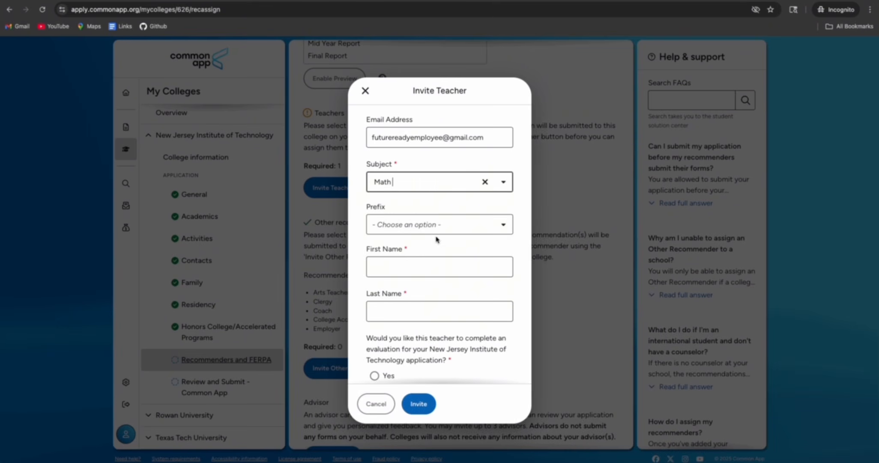
{"action": "left_click", "coordinate": [436, 224]}
{"action": "left_click", "coordinate": [420, 264]}
Enter the teacher's first and last name, request an evaluation, and send the invitation
{"action": "left_click", "coordinate": [418, 266]}
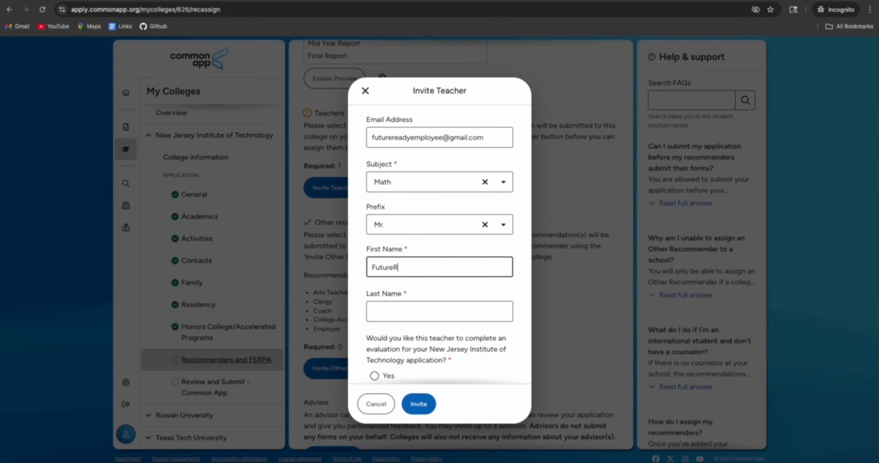
{"action": "type", "text": "FutureReady"}
{"action": "left_click", "coordinate": [415, 312]}
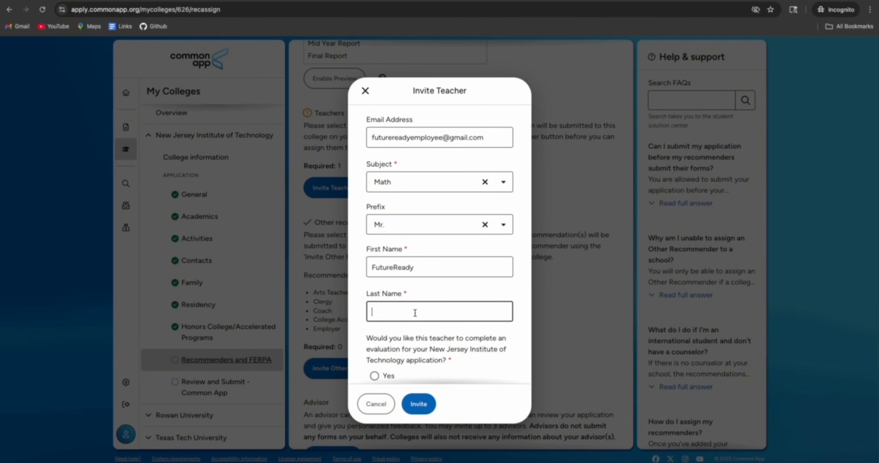
{"action": "type", "text": "Nepal"}
{"action": "scroll", "coordinate": [381, 293], "scroll_direction": "down", "scroll_amount": 1}
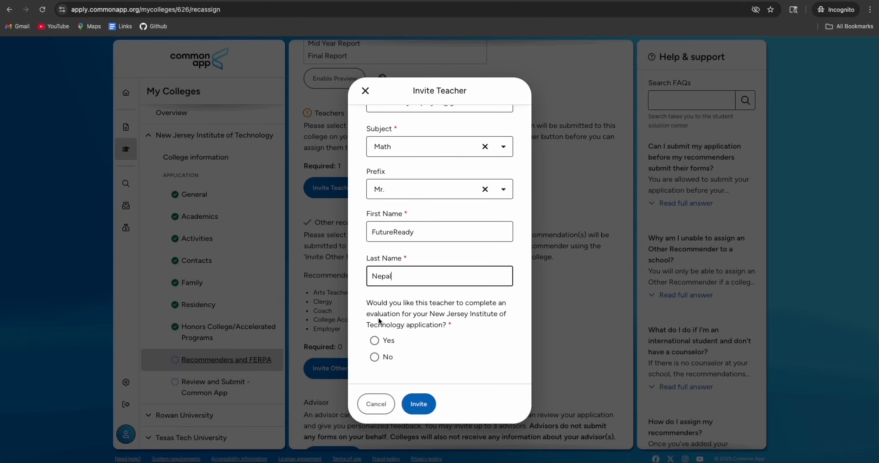
{"action": "left_click", "coordinate": [374, 341]}
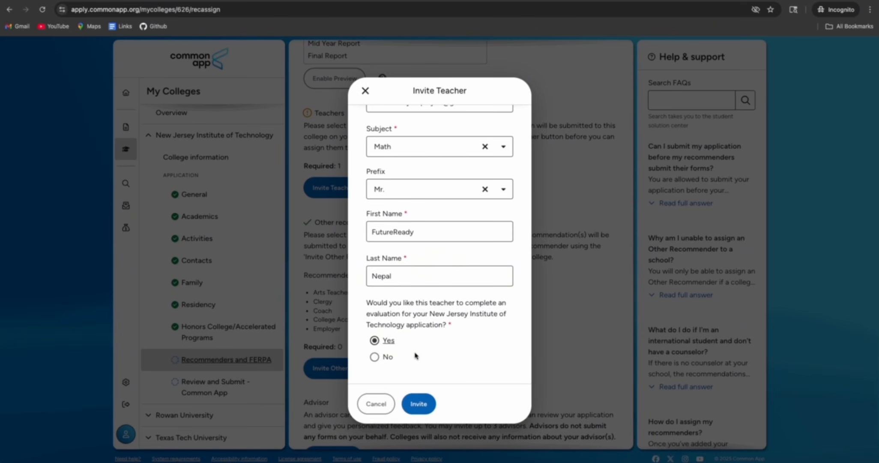
{"action": "scroll", "coordinate": [403, 369], "scroll_direction": "up", "scroll_amount": 1}
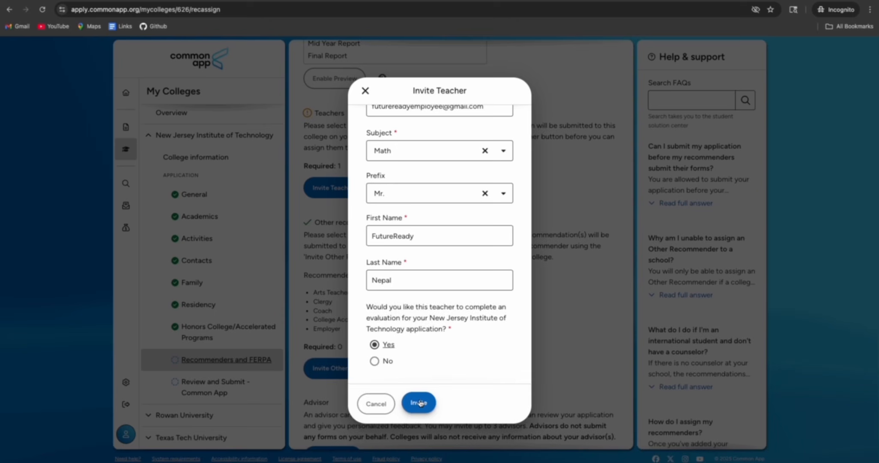
{"action": "left_click", "coordinate": [419, 403]}
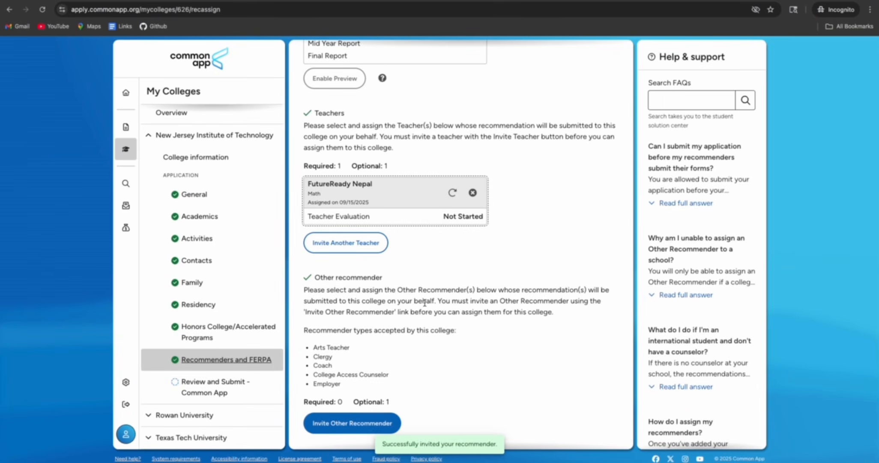
Go from NJIT's Recommenders and FERPA page on to Review and Submit
{"action": "scroll", "coordinate": [424, 302], "scroll_direction": "up", "scroll_amount": 4}
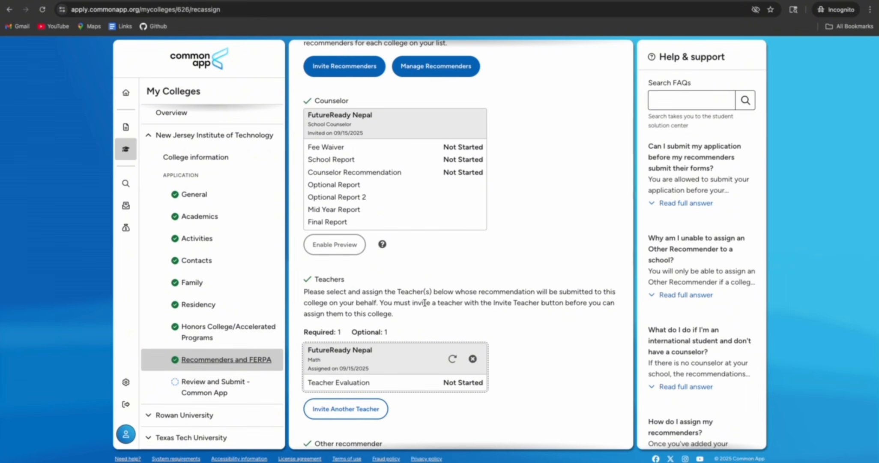
{"action": "scroll", "coordinate": [424, 304], "scroll_direction": "up", "scroll_amount": 1}
{"action": "scroll", "coordinate": [424, 304], "scroll_direction": "down", "scroll_amount": 8}
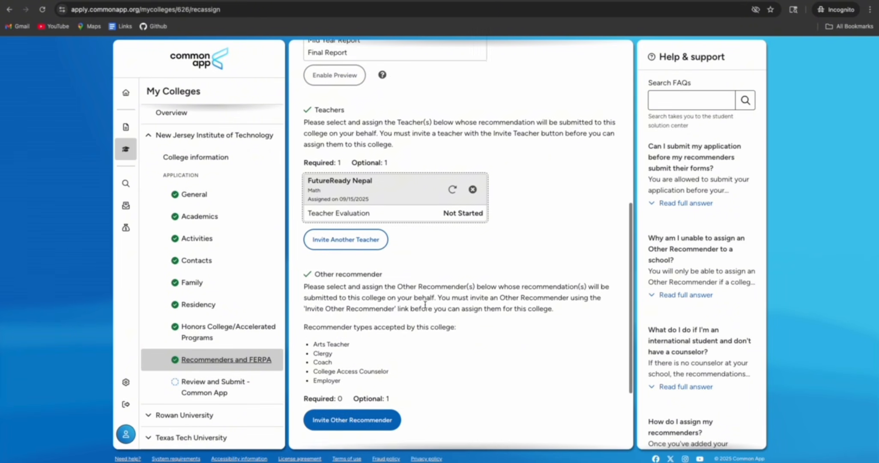
{"action": "left_click", "coordinate": [326, 423]}
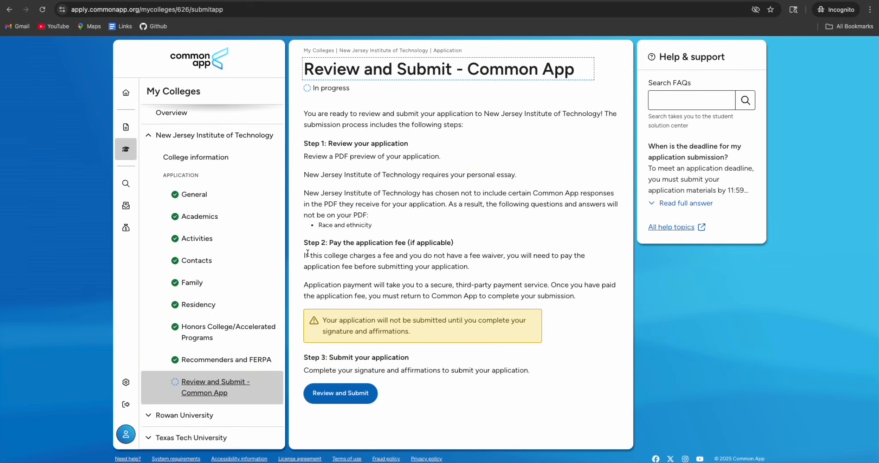
Start Review and Submit, confirm the PDF preview was reviewed, and pass the fee-waived Payment step
{"action": "left_click_drag", "start_coordinate": [306, 255], "coordinate": [415, 266]}
{"action": "left_click_drag", "start_coordinate": [325, 286], "coordinate": [479, 288]}
{"action": "left_click", "coordinate": [436, 299]}
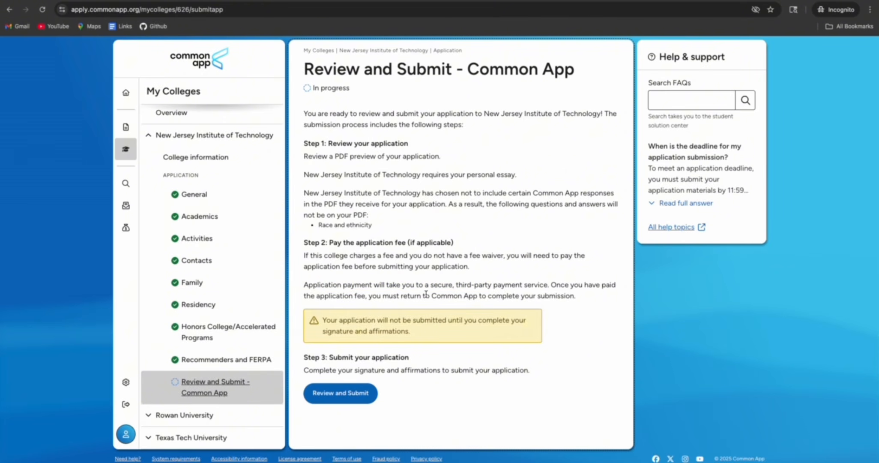
{"action": "left_click", "coordinate": [344, 393]}
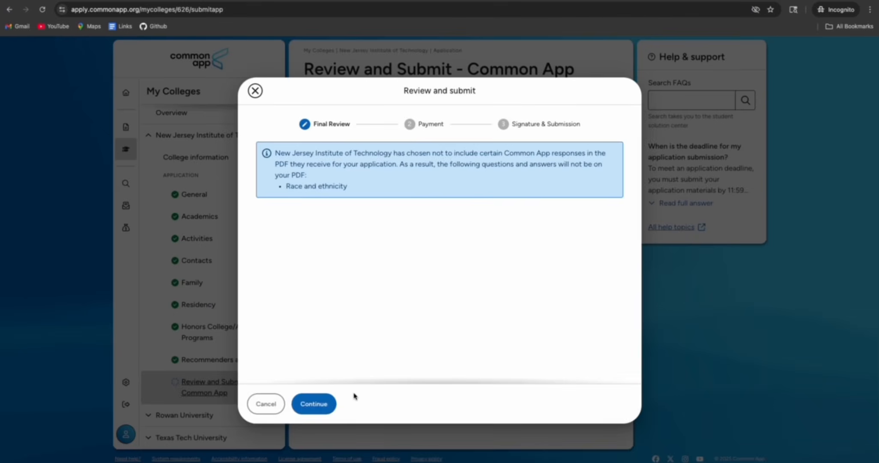
{"action": "scroll", "coordinate": [407, 324], "scroll_direction": "down", "scroll_amount": 20}
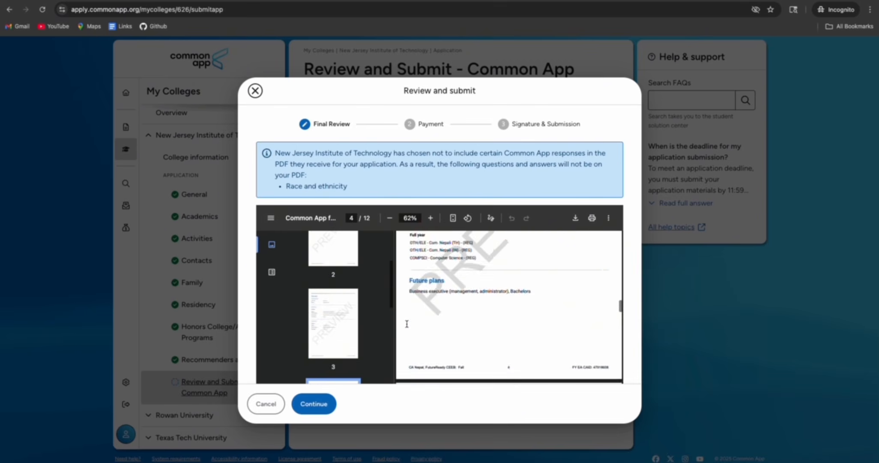
{"action": "scroll", "coordinate": [407, 326], "scroll_direction": "down", "scroll_amount": 10}
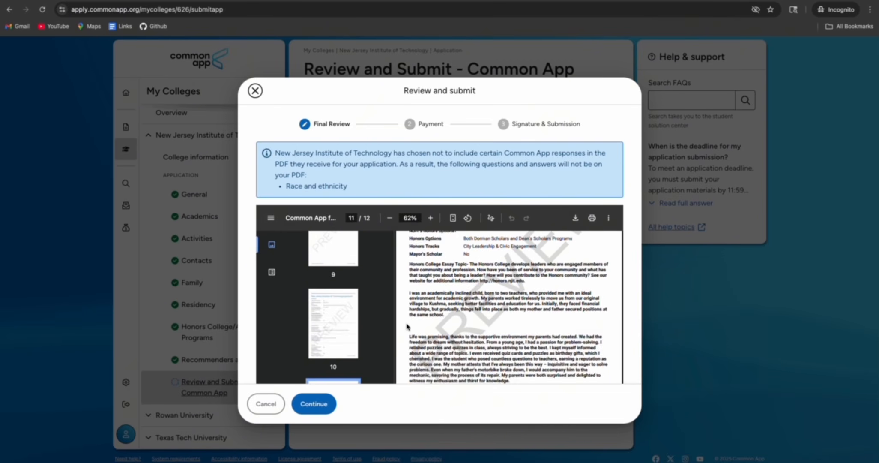
{"action": "left_click", "coordinate": [265, 347]}
{"action": "left_click", "coordinate": [322, 406]}
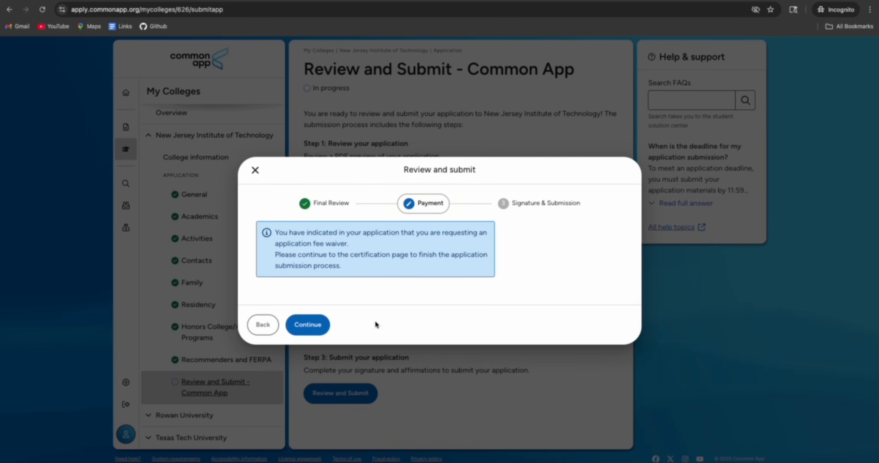
{"action": "left_click", "coordinate": [308, 324]}
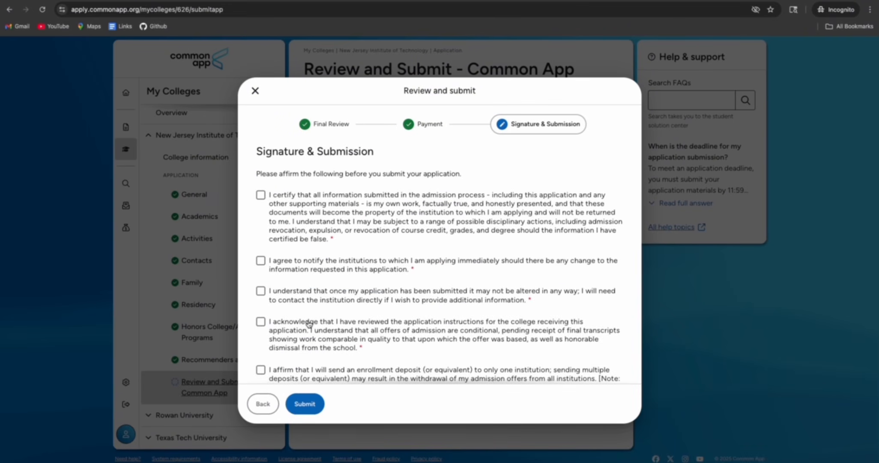
Tick all five certification affirmations on the Signature & Submission step
{"action": "left_click", "coordinate": [260, 196]}
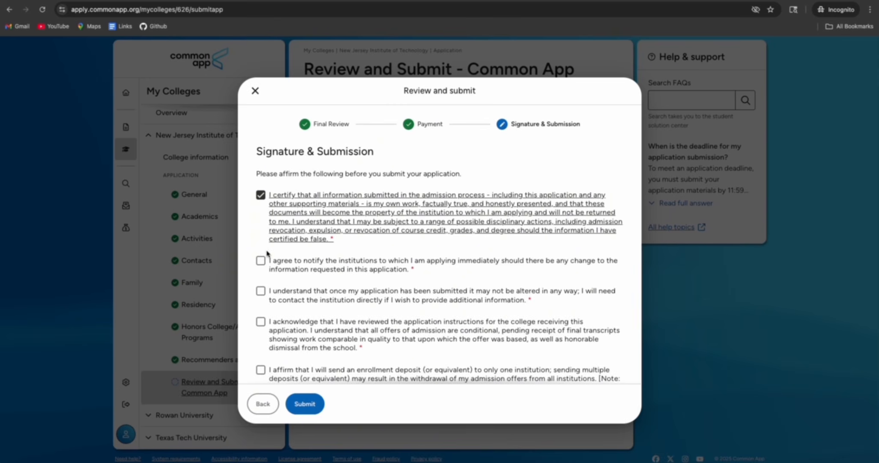
{"action": "left_click", "coordinate": [421, 124]}
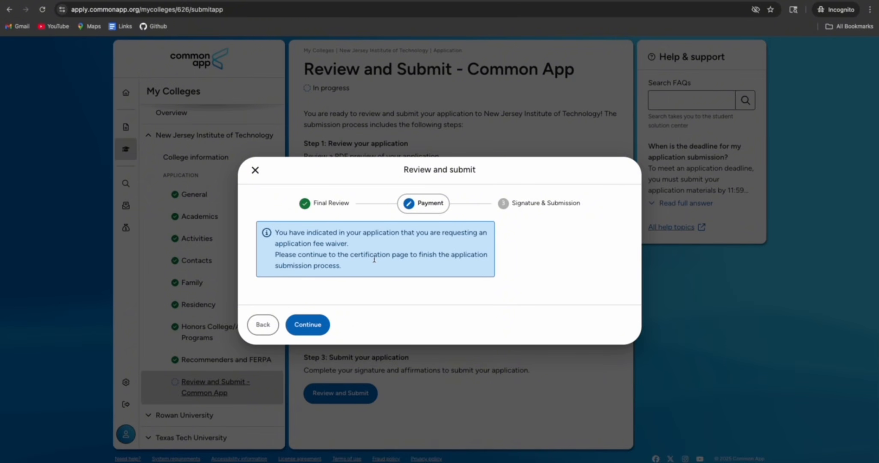
{"action": "left_click", "coordinate": [307, 324]}
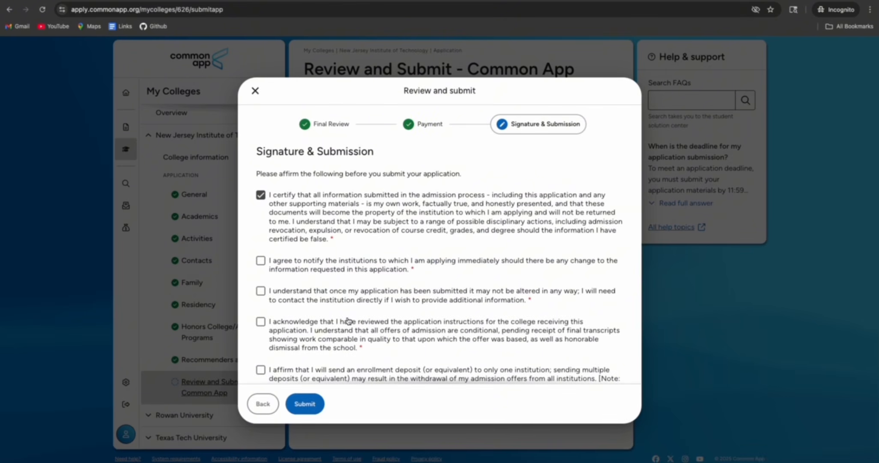
{"action": "left_click", "coordinate": [264, 268]}
{"action": "left_click", "coordinate": [261, 291]}
{"action": "scroll", "coordinate": [304, 295], "scroll_direction": "down", "scroll_amount": 3}
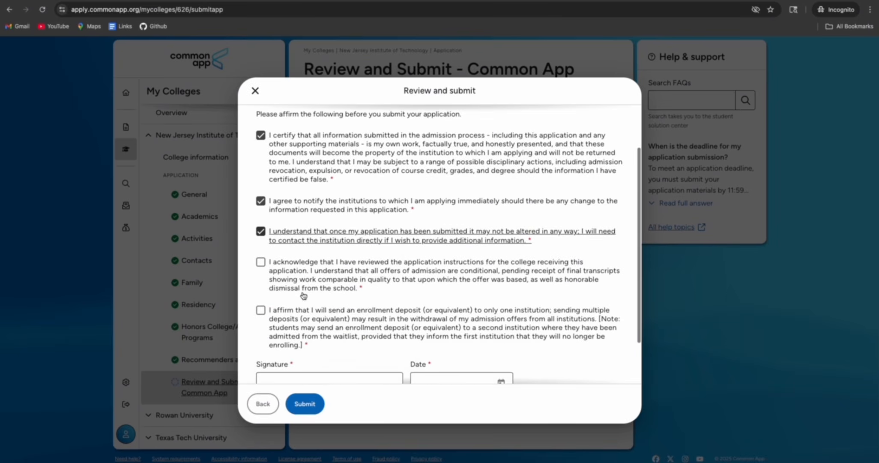
{"action": "left_click", "coordinate": [261, 225]}
{"action": "left_click", "coordinate": [261, 271]}
Sign with the applicant's name, date it September 16, 2025, and submit the NJIT application
{"action": "left_click", "coordinate": [280, 345]}
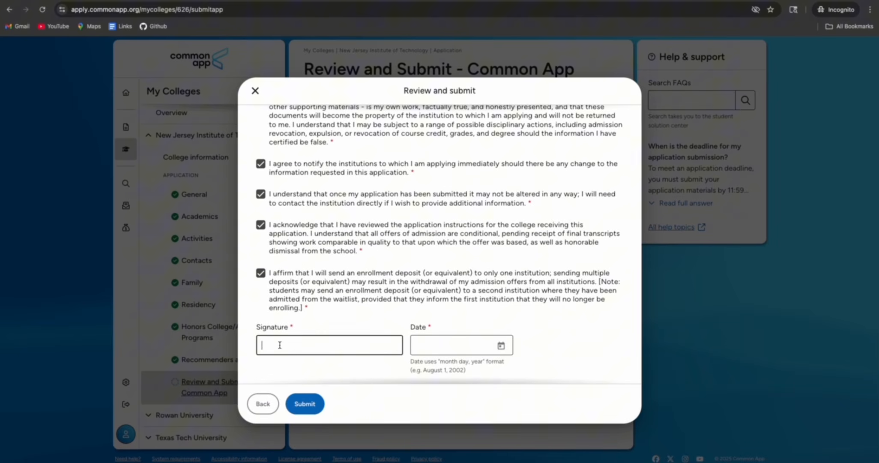
{"action": "type", "text": "FutureReady Nepal"}
{"action": "left_click", "coordinate": [500, 345]}
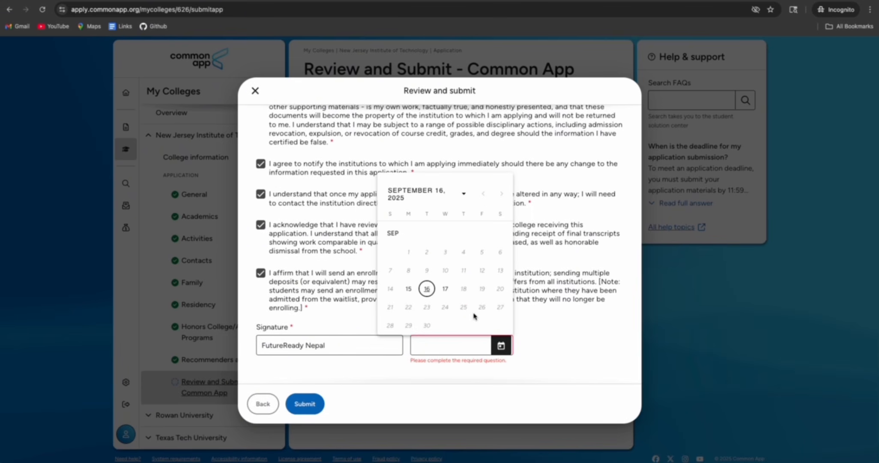
{"action": "left_click", "coordinate": [427, 289]}
{"action": "left_click", "coordinate": [308, 401]}
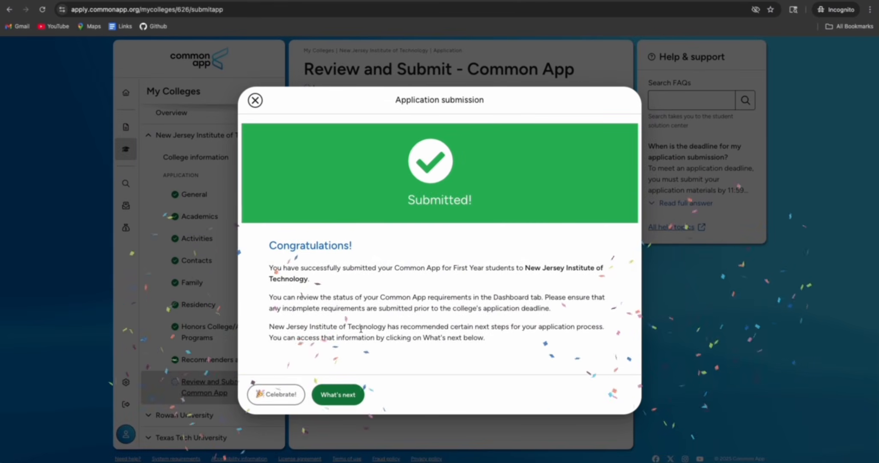
Dismiss the submission confirmation, collapse NJIT and open Rowan University's General questions
{"action": "left_click", "coordinate": [338, 394]}
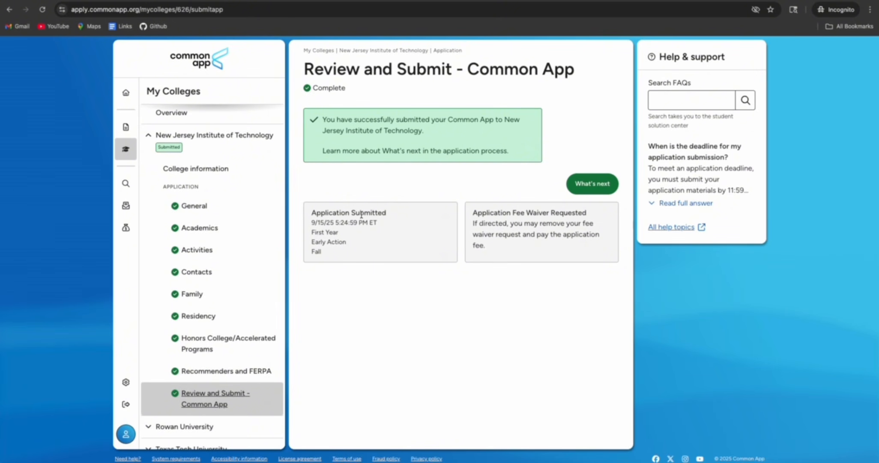
{"action": "scroll", "coordinate": [231, 235], "scroll_direction": "down", "scroll_amount": 1}
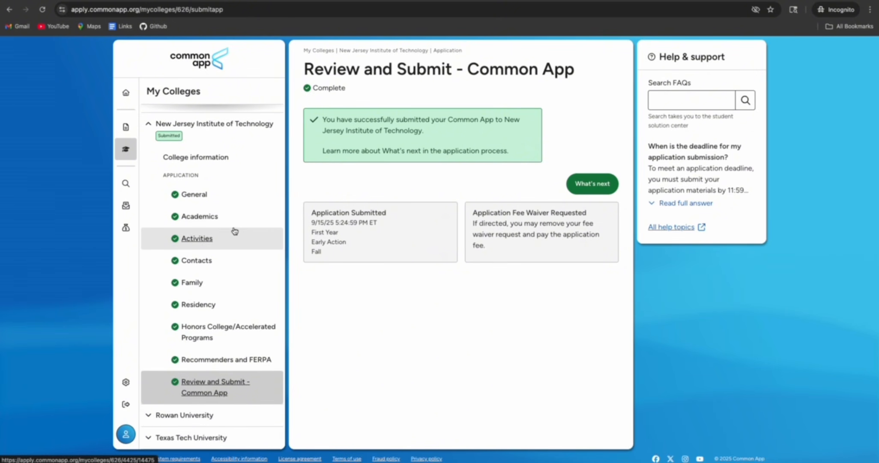
{"action": "left_click", "coordinate": [147, 136]}
{"action": "left_click", "coordinate": [218, 177]}
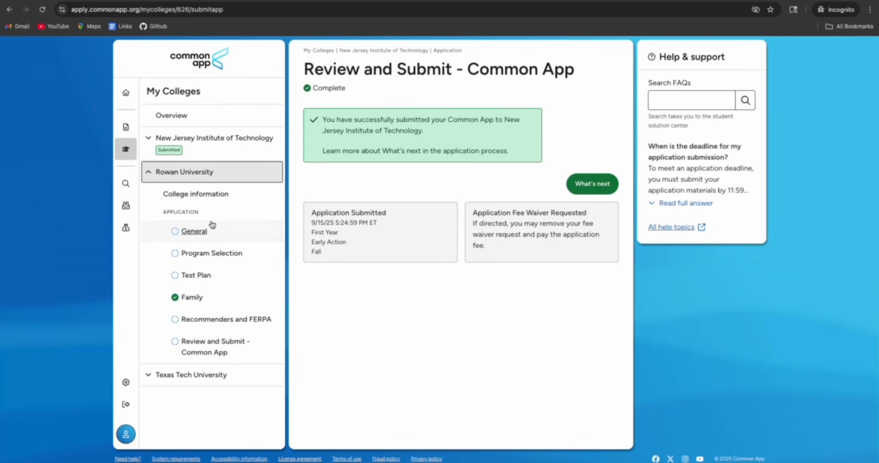
{"action": "left_click", "coordinate": [207, 224]}
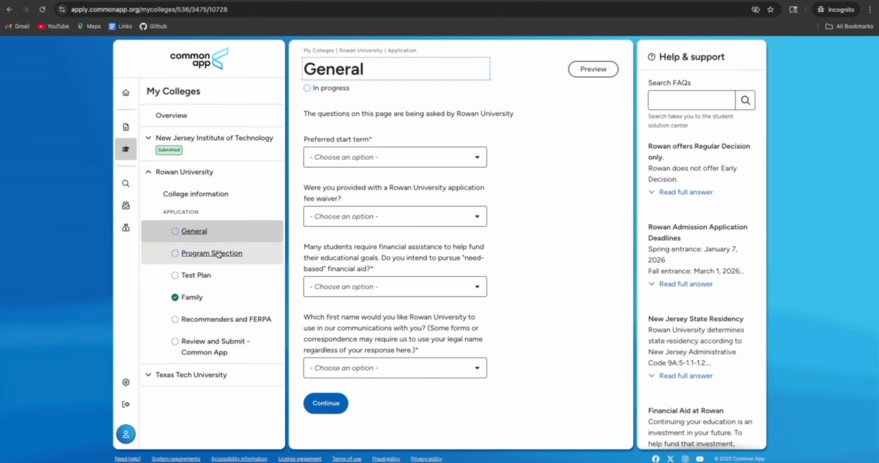
View Rowan's Test Plan questions, then move to its Recommenders and FERPA page
{"action": "left_click", "coordinate": [208, 275]}
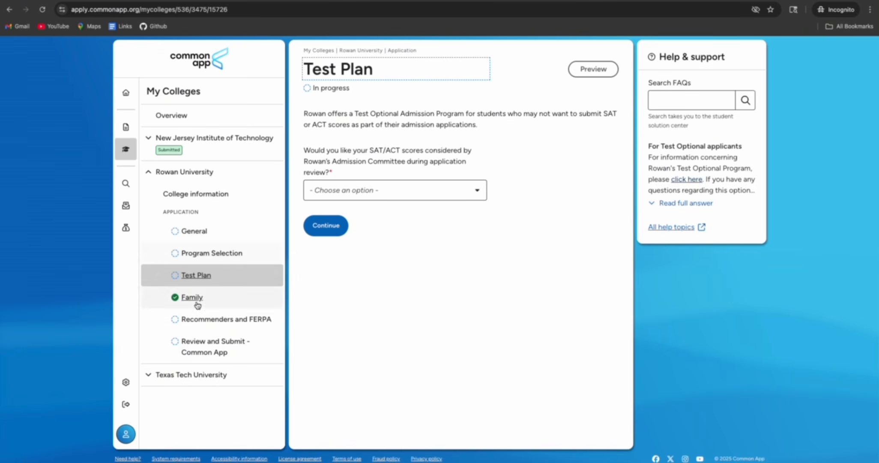
{"action": "left_click", "coordinate": [213, 323]}
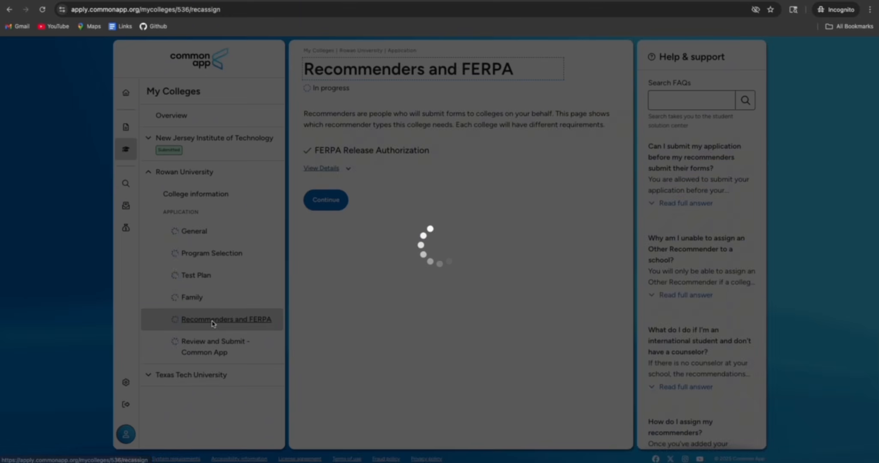
Assign the already-invited Math teacher to Rowan University from the Choose a recommender list
{"action": "scroll", "coordinate": [502, 283], "scroll_direction": "down", "scroll_amount": 3}
{"action": "scroll", "coordinate": [502, 283], "scroll_direction": "down", "scroll_amount": 4}
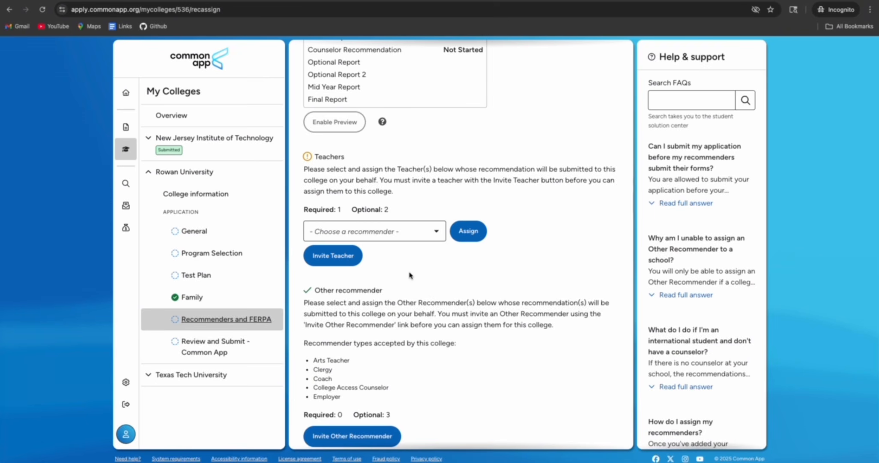
{"action": "scroll", "coordinate": [410, 274], "scroll_direction": "down", "scroll_amount": 3}
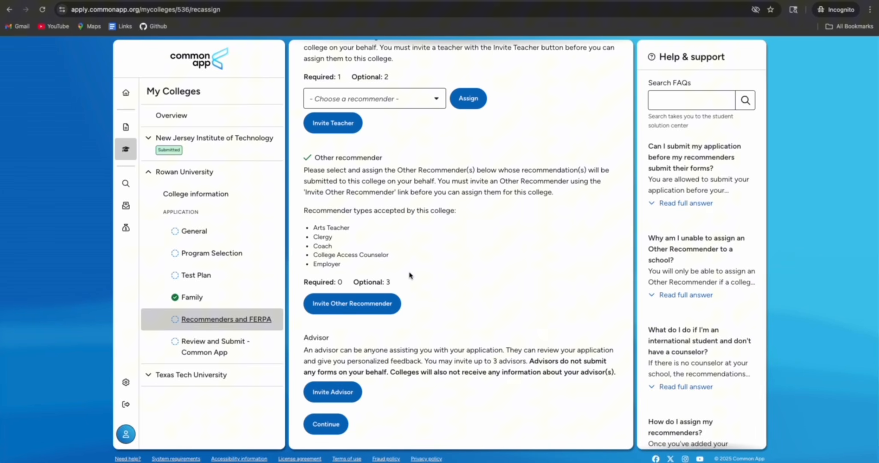
{"action": "scroll", "coordinate": [410, 275], "scroll_direction": "up", "scroll_amount": 6}
{"action": "scroll", "coordinate": [409, 275], "scroll_direction": "up", "scroll_amount": 4}
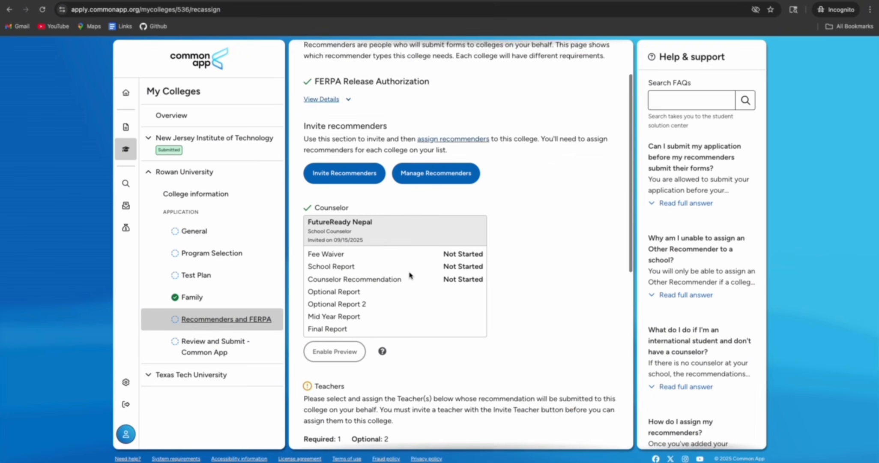
{"action": "scroll", "coordinate": [410, 275], "scroll_direction": "down", "scroll_amount": 5}
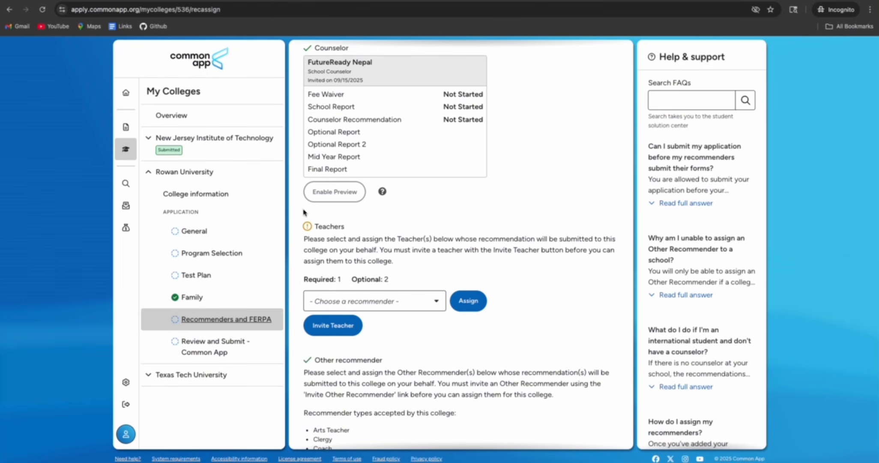
{"action": "scroll", "coordinate": [315, 238], "scroll_direction": "up", "scroll_amount": 5}
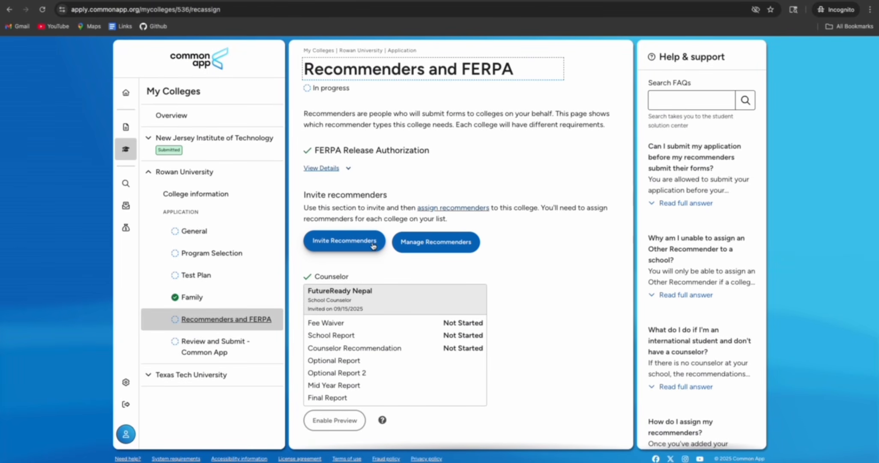
{"action": "scroll", "coordinate": [373, 245], "scroll_direction": "down", "scroll_amount": 10}
{"action": "scroll", "coordinate": [373, 245], "scroll_direction": "up", "scroll_amount": 7}
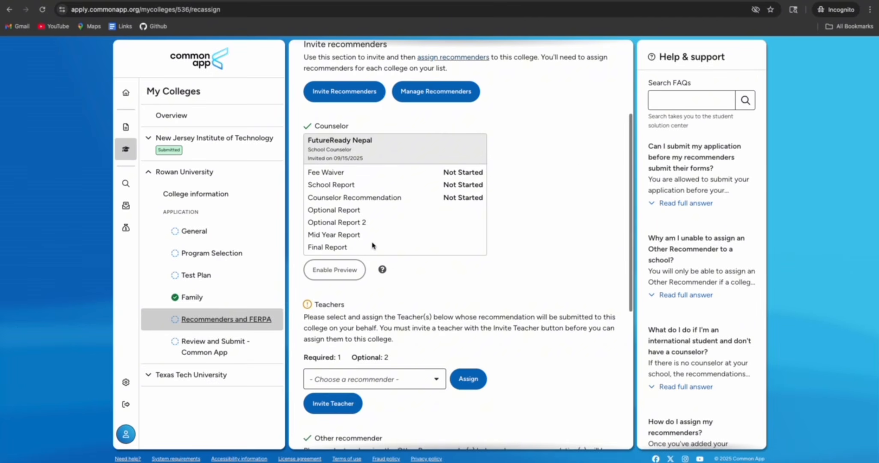
{"action": "scroll", "coordinate": [373, 245], "scroll_direction": "down", "scroll_amount": 3}
{"action": "scroll", "coordinate": [373, 245], "scroll_direction": "down", "scroll_amount": 3}
{"action": "left_click", "coordinate": [423, 147]}
{"action": "left_click", "coordinate": [389, 166]}
{"action": "left_click", "coordinate": [468, 148]}
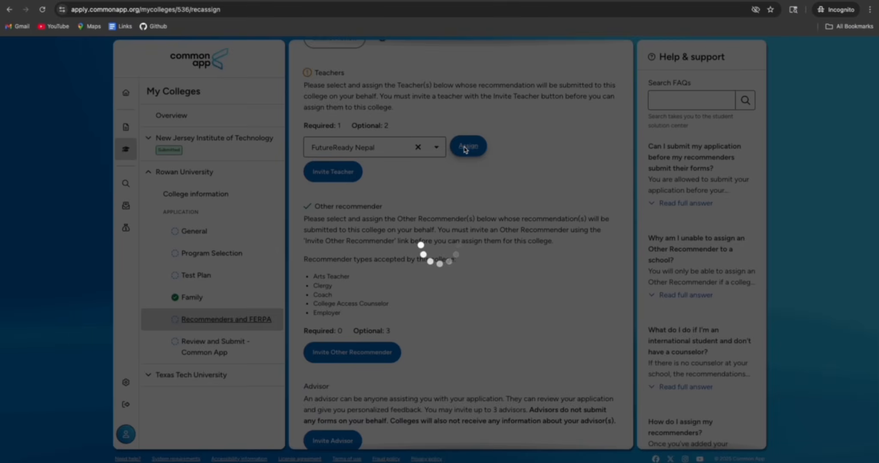
Check Rowan's Review and Submit page for remaining requirements
{"action": "scroll", "coordinate": [387, 182], "scroll_direction": "up", "scroll_amount": 1}
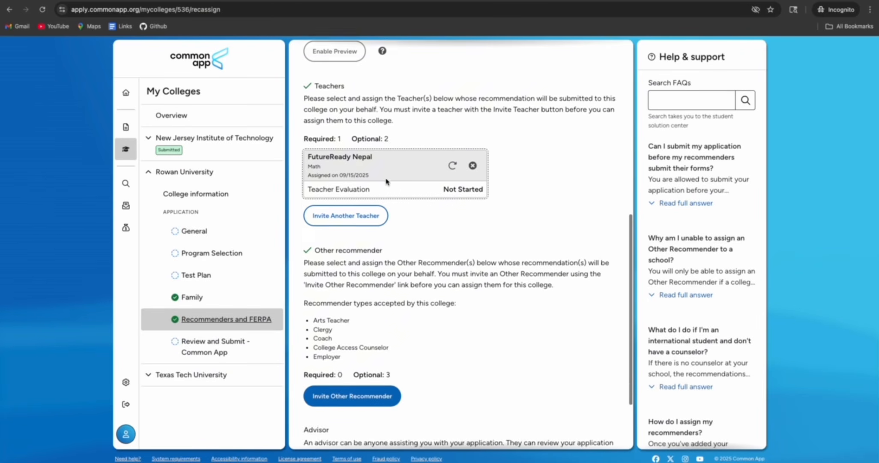
{"action": "scroll", "coordinate": [387, 182], "scroll_direction": "up", "scroll_amount": 3}
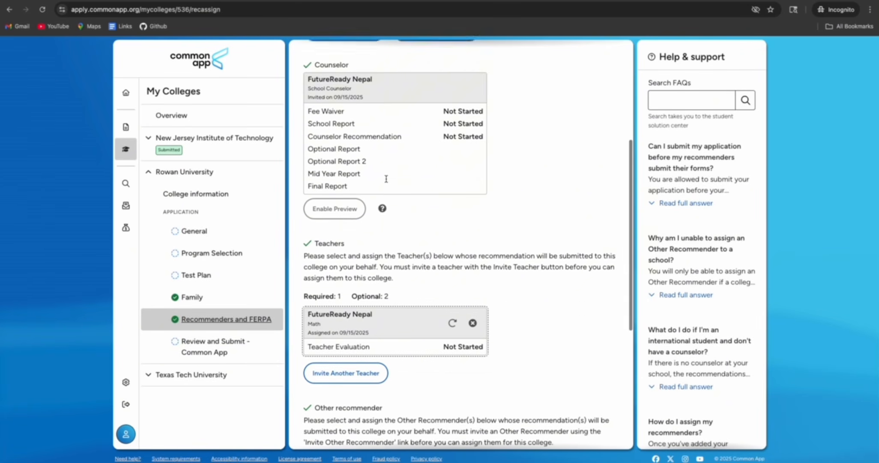
{"action": "scroll", "coordinate": [387, 182], "scroll_direction": "down", "scroll_amount": 2}
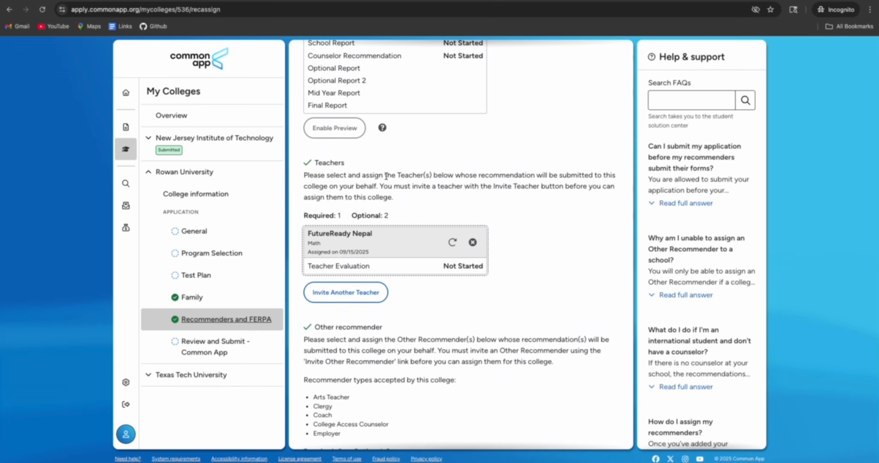
{"action": "scroll", "coordinate": [387, 181], "scroll_direction": "down", "scroll_amount": 3}
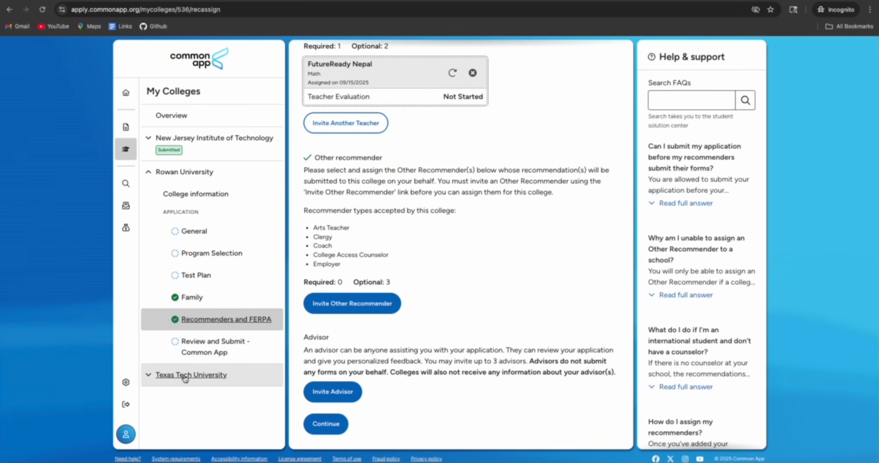
{"action": "left_click", "coordinate": [196, 348]}
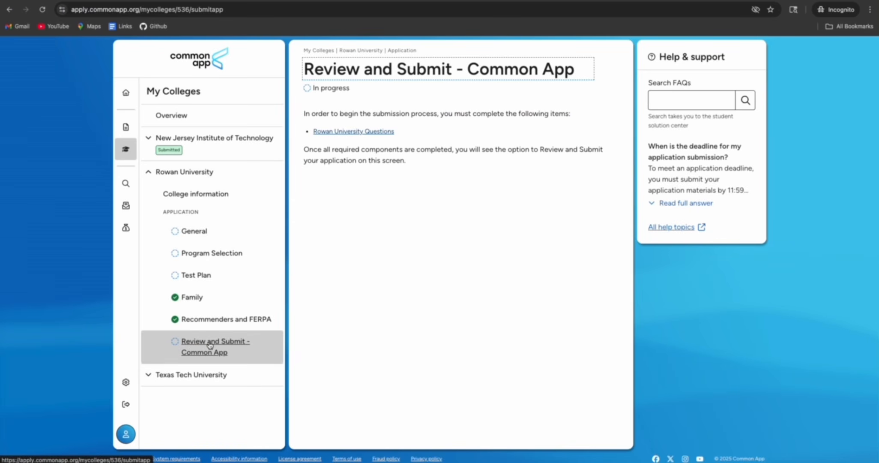
Check the Dashboard and My Colleges: 6/6 sections complete, one college submitted, two in progress
{"action": "left_click", "coordinate": [125, 92]}
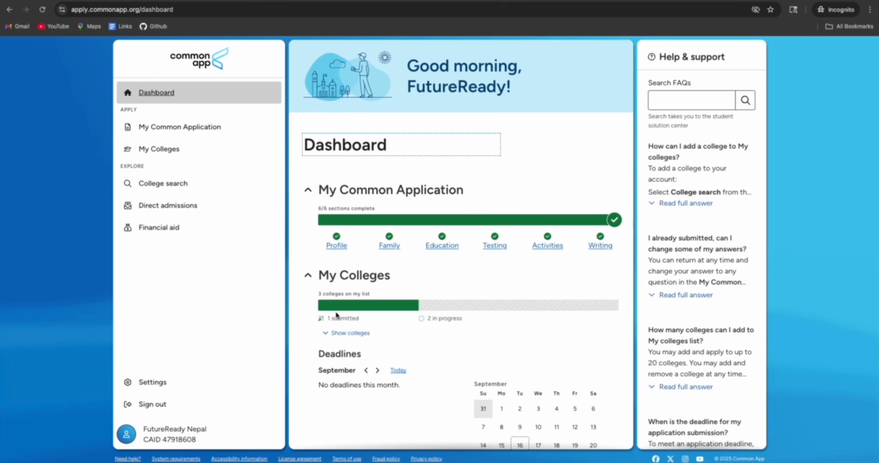
{"action": "scroll", "coordinate": [336, 315], "scroll_direction": "down", "scroll_amount": 3}
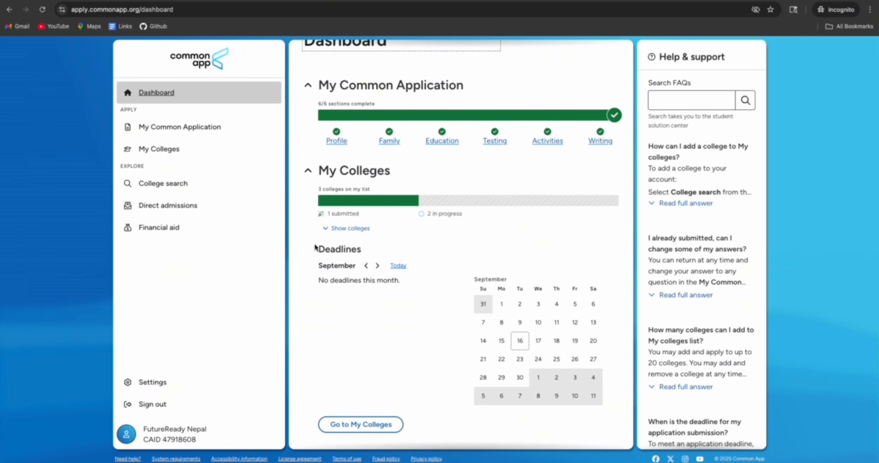
{"action": "scroll", "coordinate": [326, 248], "scroll_direction": "up", "scroll_amount": 3}
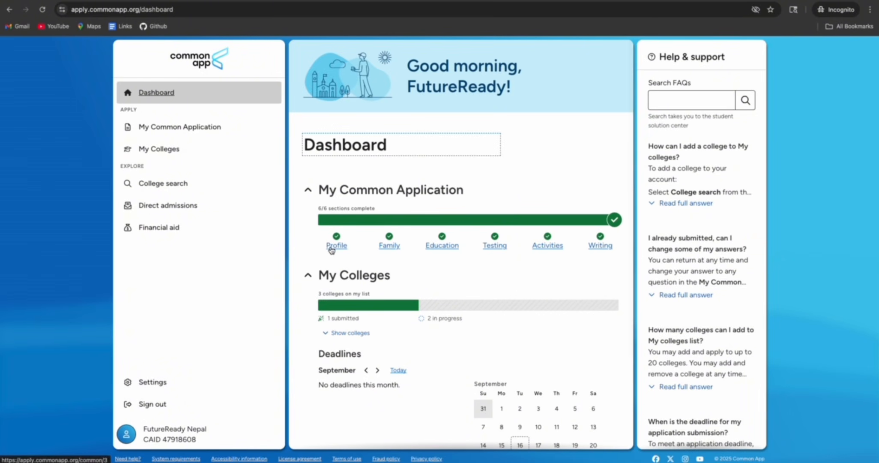
{"action": "left_click", "coordinate": [170, 153]}
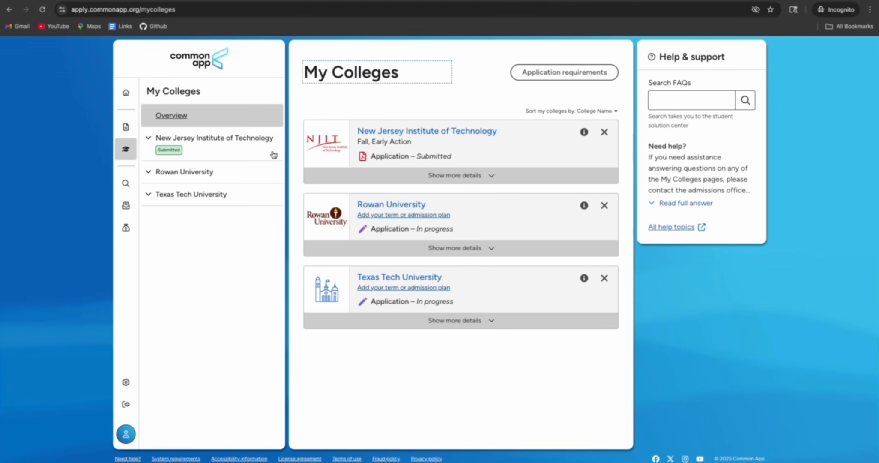
{"action": "left_click", "coordinate": [124, 95]}
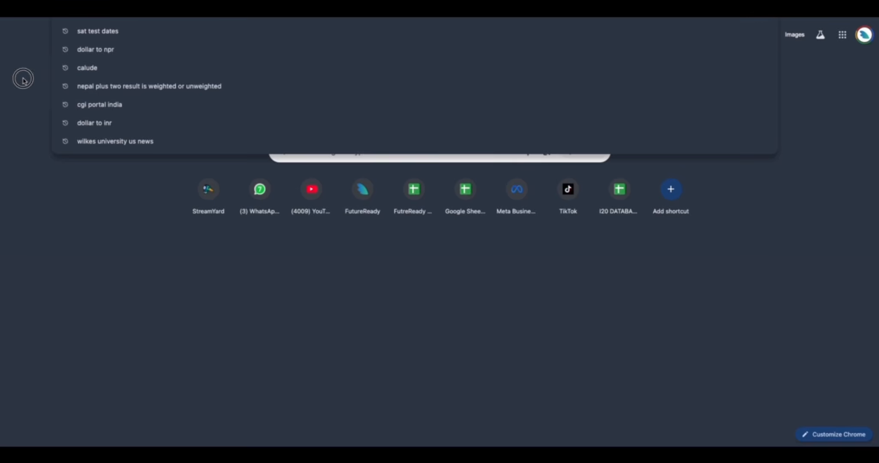
{"action": "left_click", "coordinate": [23, 81]}
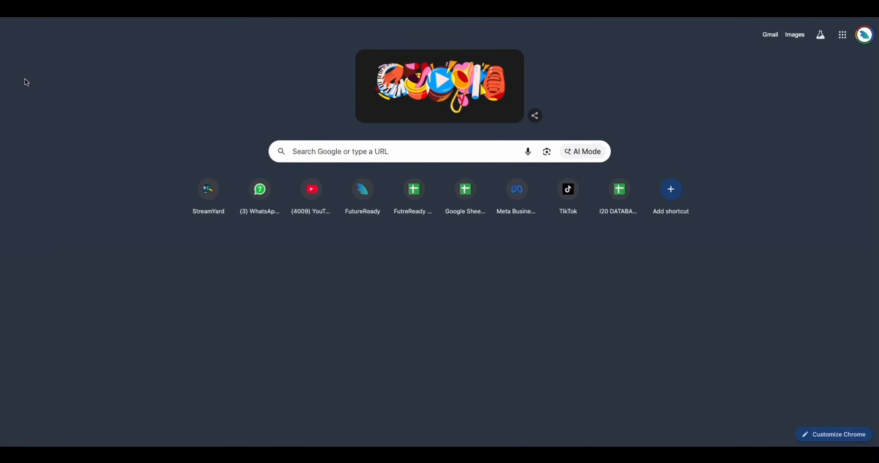
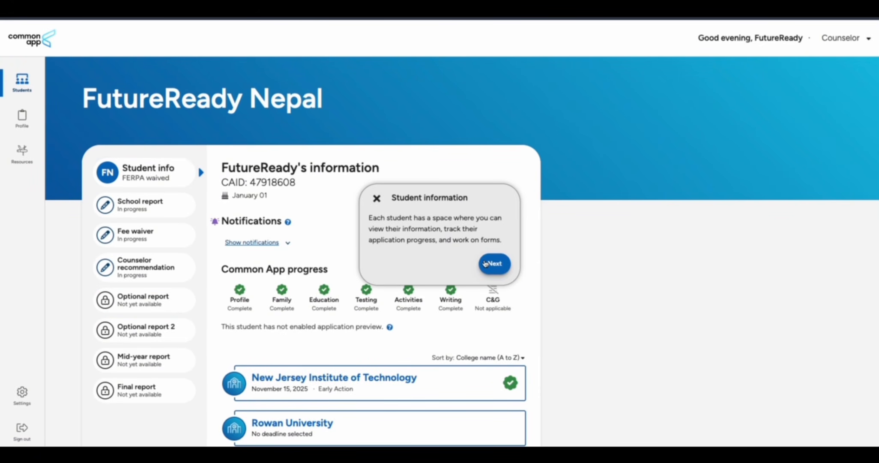
Dismiss the walkthrough tip, then open New Jersey Institute of Technology's School report form
{"action": "left_click", "coordinate": [376, 197]}
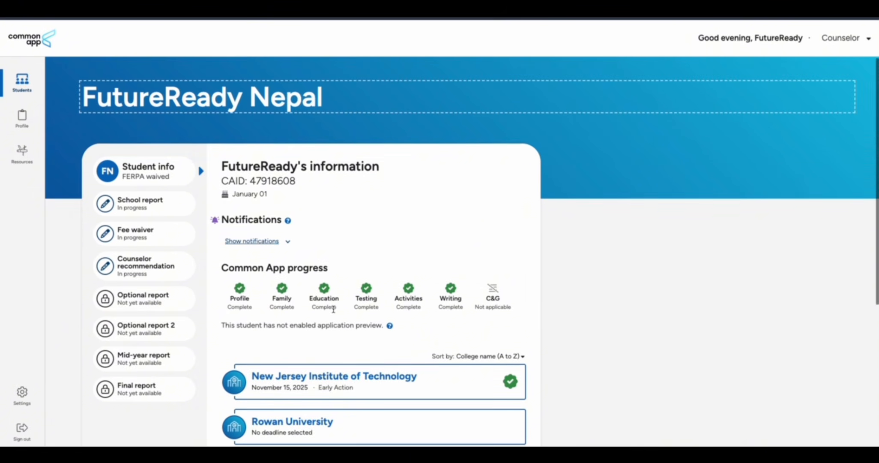
{"action": "scroll", "coordinate": [333, 308], "scroll_direction": "down", "scroll_amount": 2}
{"action": "scroll", "coordinate": [165, 143], "scroll_direction": "up", "scroll_amount": 2}
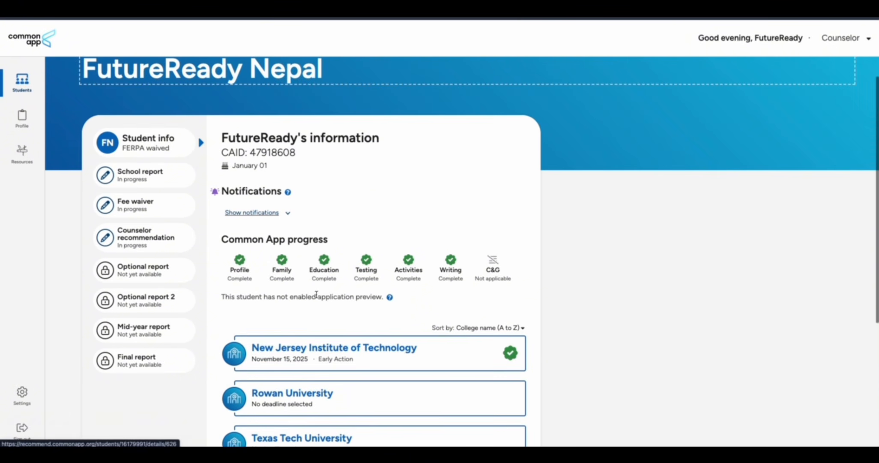
{"action": "scroll", "coordinate": [337, 249], "scroll_direction": "down", "scroll_amount": 5}
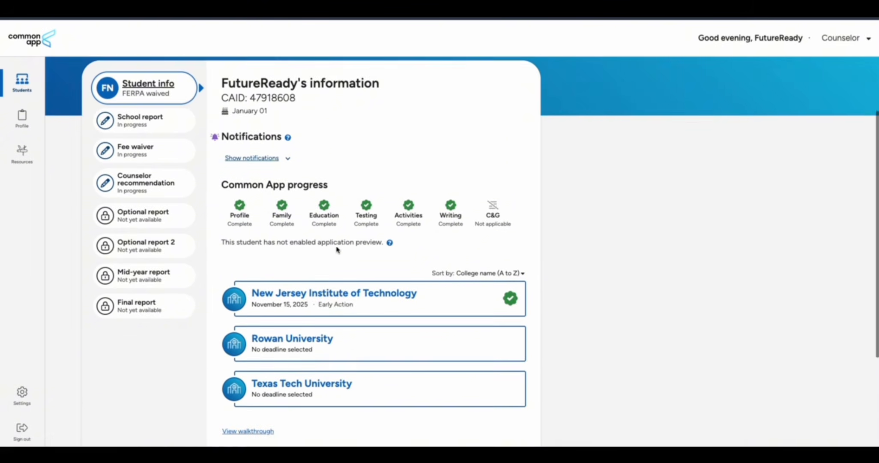
{"action": "scroll", "coordinate": [336, 249], "scroll_direction": "up", "scroll_amount": 5}
{"action": "left_click", "coordinate": [324, 300]}
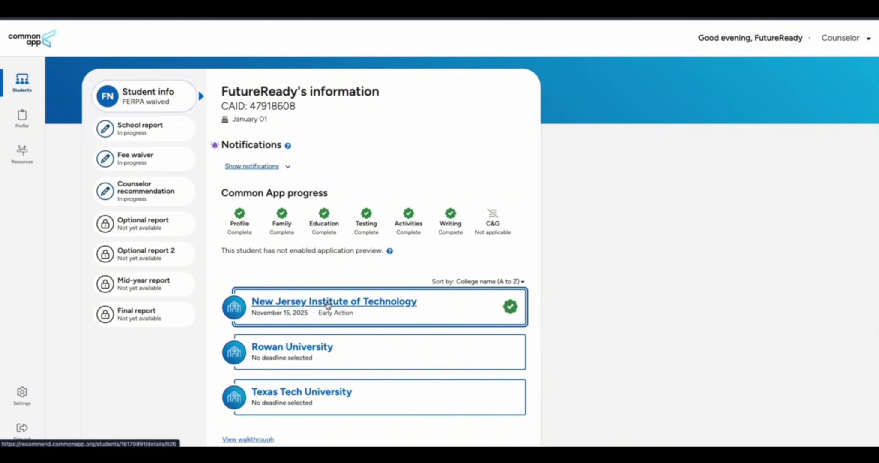
{"action": "scroll", "coordinate": [324, 300], "scroll_direction": "up", "scroll_amount": 4}
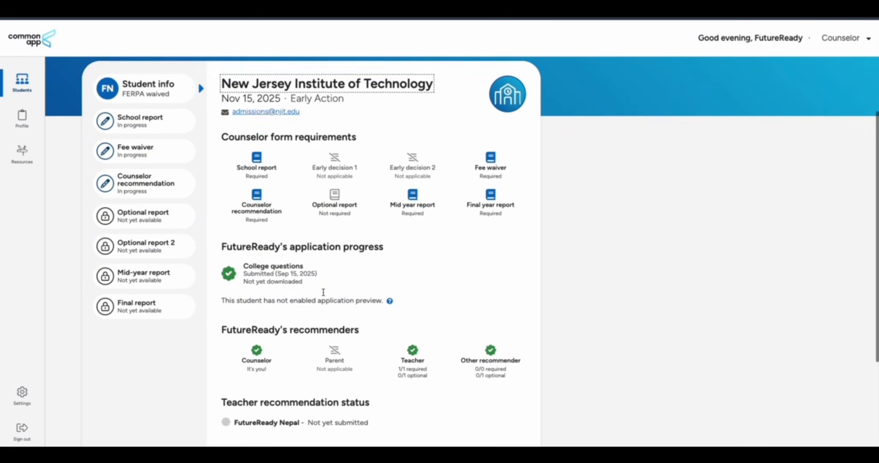
{"action": "scroll", "coordinate": [323, 294], "scroll_direction": "up", "scroll_amount": 2}
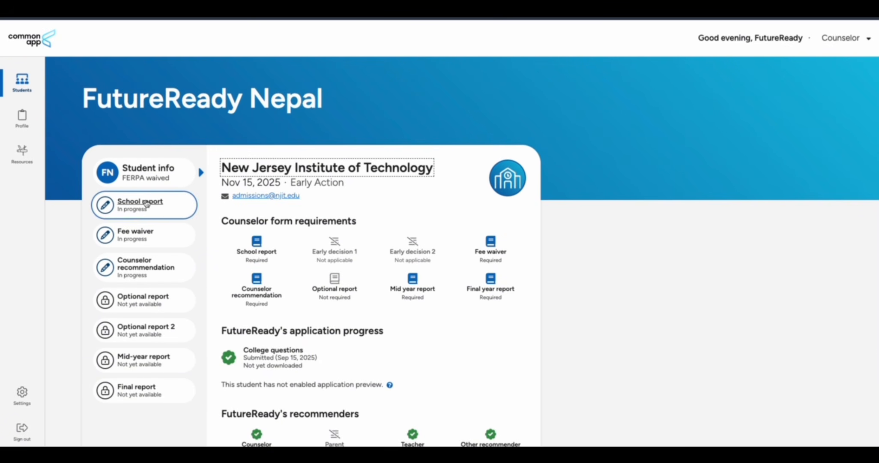
{"action": "left_click", "coordinate": [137, 207]}
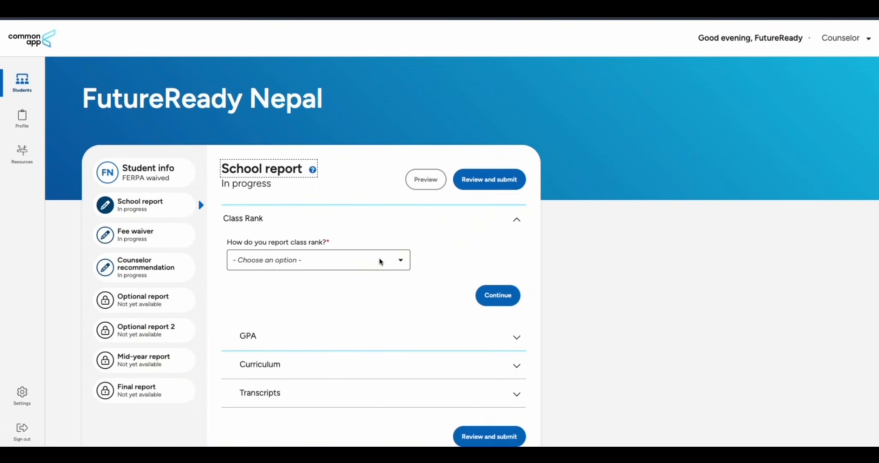
Report class rank by Decile as Top 10%, unweighted
{"action": "left_click", "coordinate": [379, 260]}
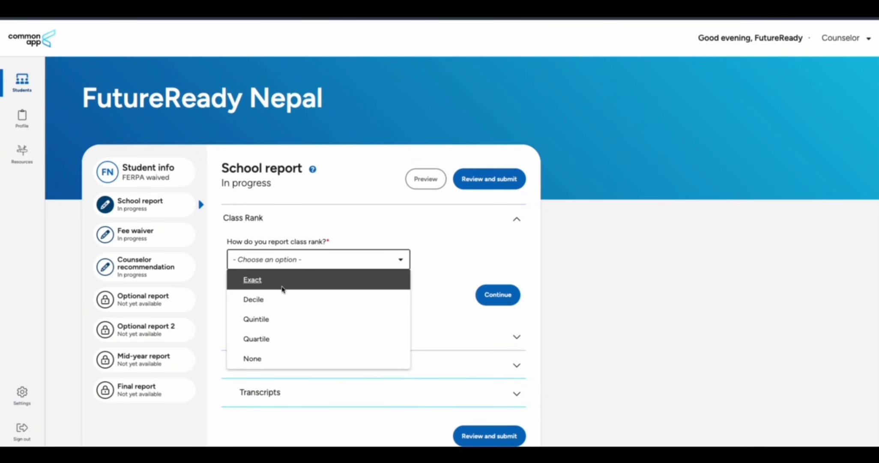
{"action": "left_click", "coordinate": [280, 301]}
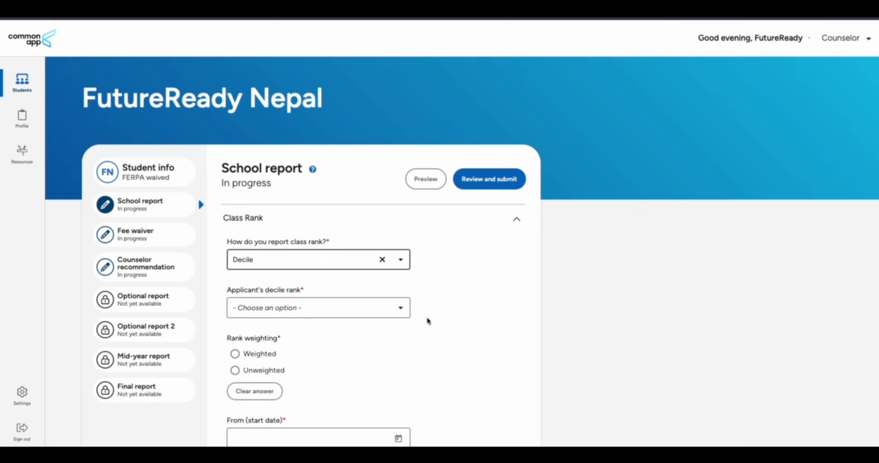
{"action": "scroll", "coordinate": [428, 320], "scroll_direction": "down", "scroll_amount": 2}
{"action": "left_click", "coordinate": [321, 223]}
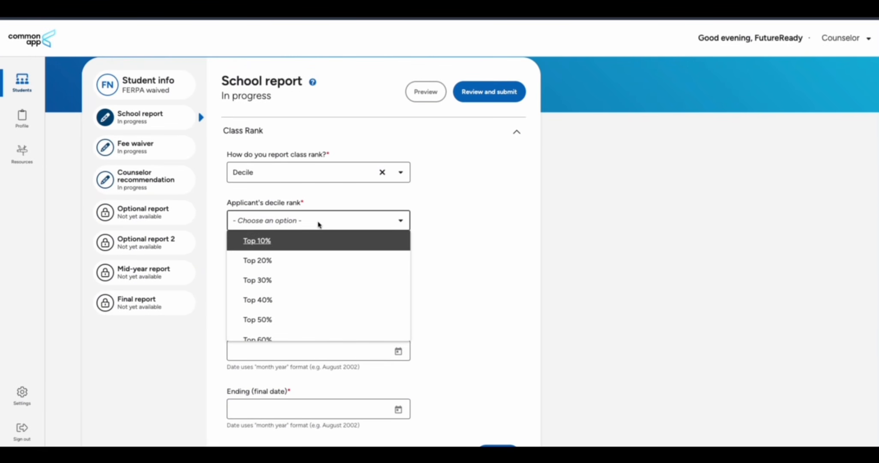
{"action": "left_click", "coordinate": [308, 243]}
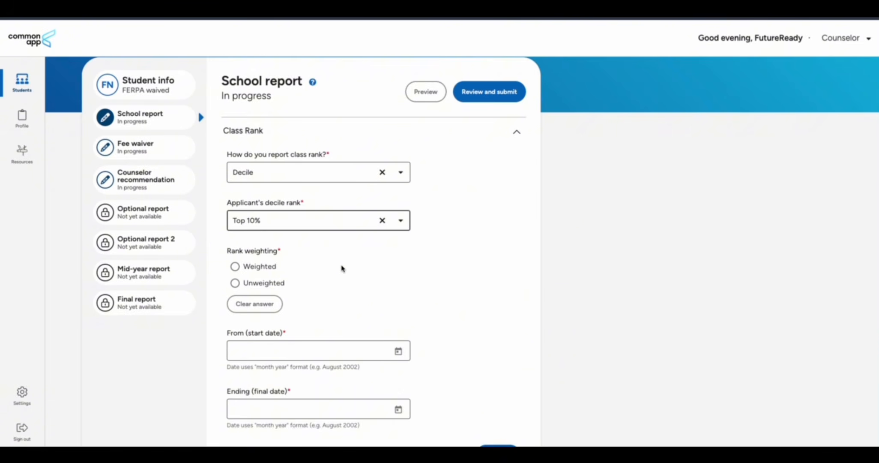
{"action": "scroll", "coordinate": [342, 263], "scroll_direction": "down", "scroll_amount": 2}
{"action": "left_click", "coordinate": [244, 197]}
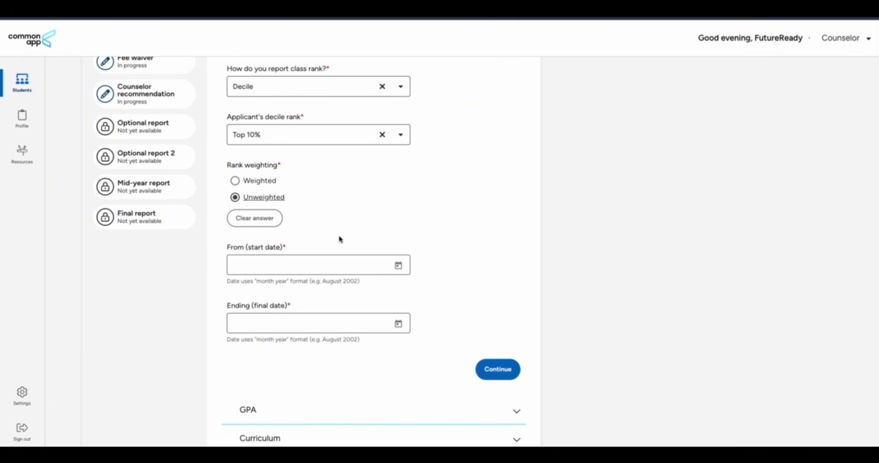
Set the class rank period from March 2023 to August 2025 and continue
{"action": "scroll", "coordinate": [341, 238], "scroll_direction": "down", "scroll_amount": 2}
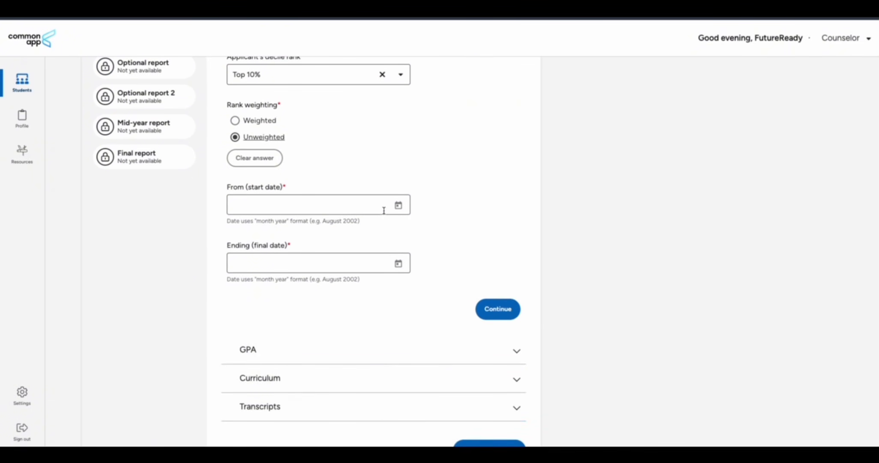
{"action": "left_click", "coordinate": [398, 205]}
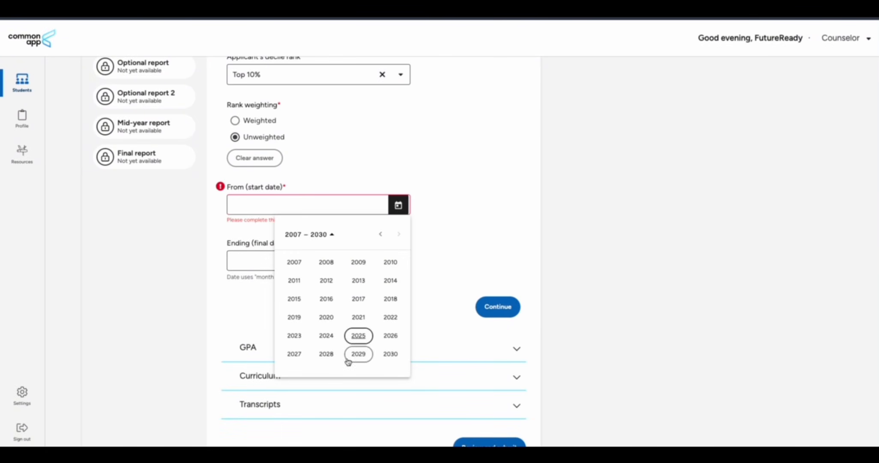
{"action": "left_click", "coordinate": [294, 335]}
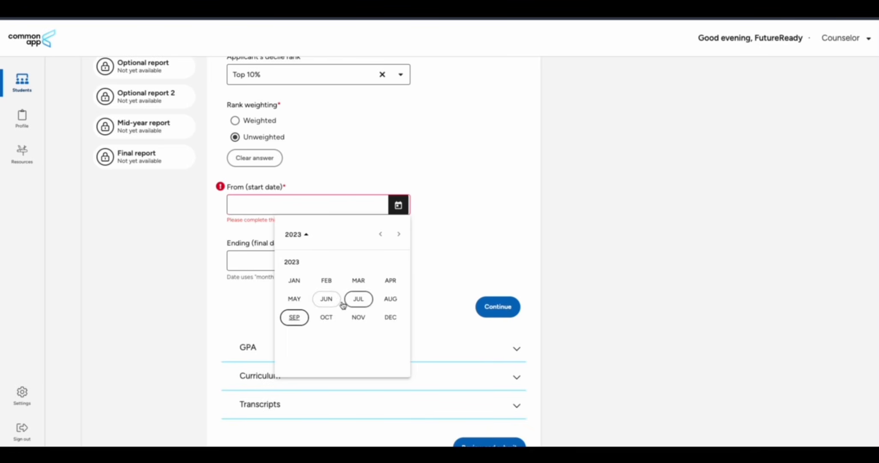
{"action": "left_click", "coordinate": [357, 281]}
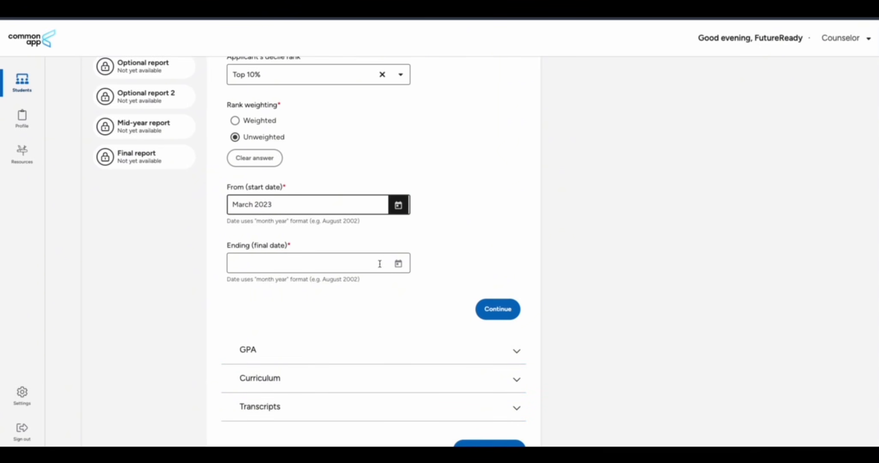
{"action": "left_click", "coordinate": [398, 263]}
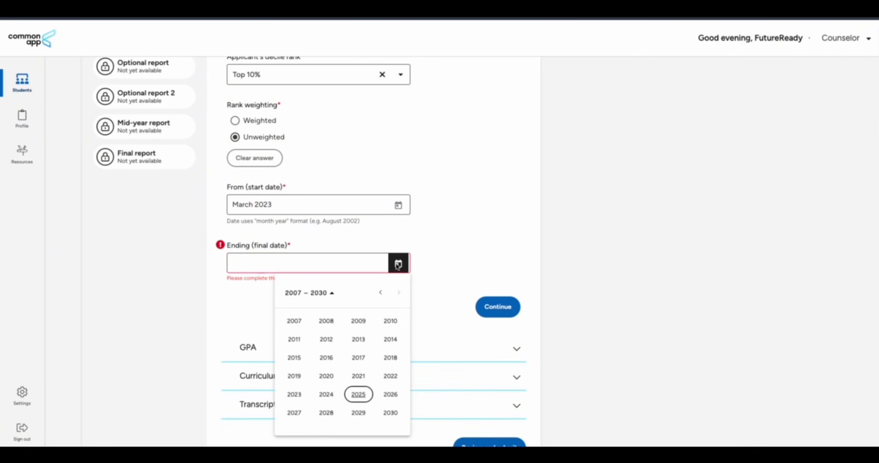
{"action": "left_click", "coordinate": [360, 394]}
{"action": "left_click", "coordinate": [388, 358]}
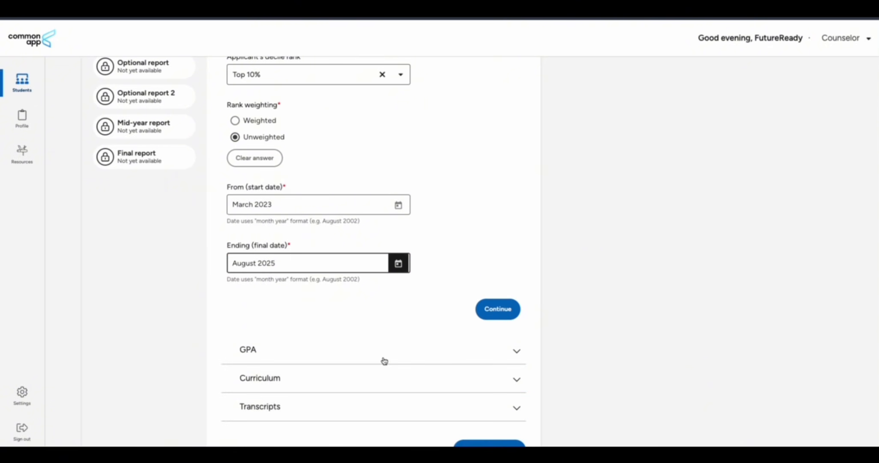
{"action": "left_click", "coordinate": [492, 311]}
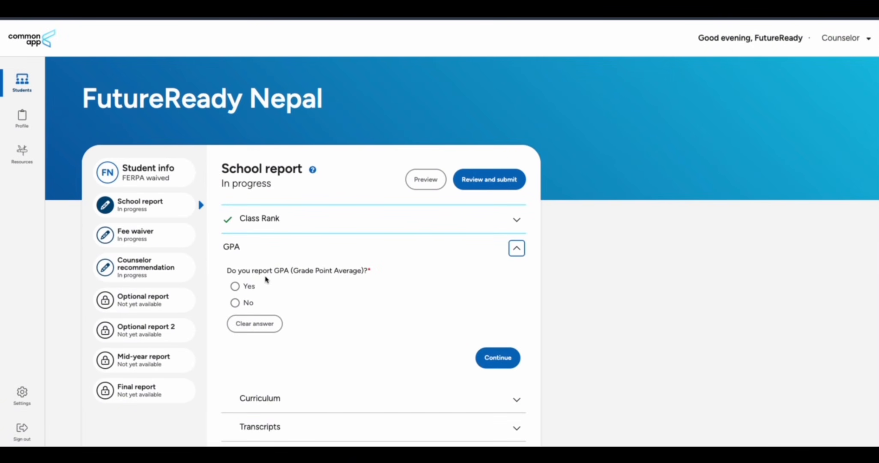
Confirm the school reports GPA and enter a cumulative GPA of 3.3 on a 4 scale
{"action": "left_click", "coordinate": [235, 286]}
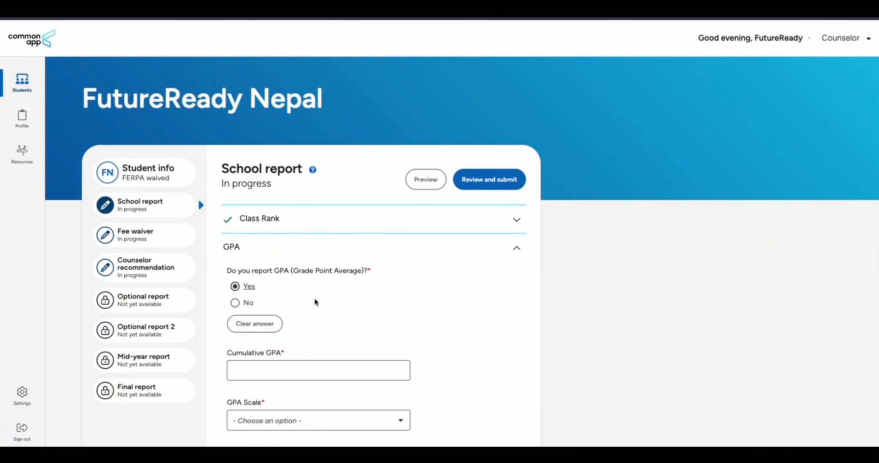
{"action": "scroll", "coordinate": [314, 302], "scroll_direction": "down", "scroll_amount": 2}
{"action": "left_click", "coordinate": [279, 275]}
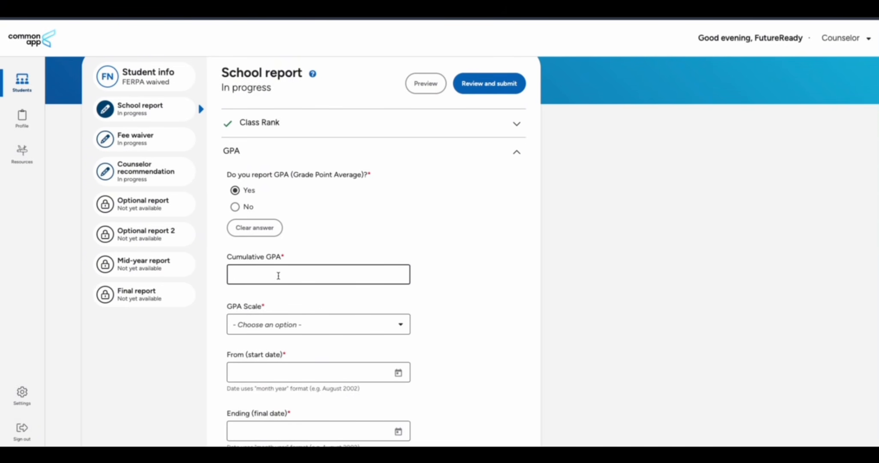
{"action": "type", "text": "3.3"}
{"action": "left_click", "coordinate": [450, 305]}
{"action": "left_click", "coordinate": [369, 324]}
{"action": "type", "text": "3"}
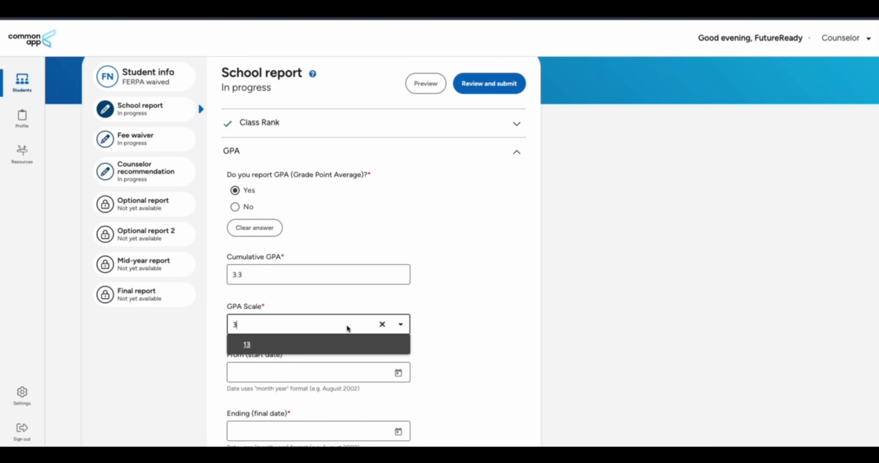
{"action": "scroll", "coordinate": [423, 330], "scroll_direction": "down", "scroll_amount": 2}
{"action": "left_click", "coordinate": [439, 303]}
{"action": "left_click", "coordinate": [331, 257]}
{"action": "left_click", "coordinate": [295, 283]}
{"action": "scroll", "coordinate": [449, 302], "scroll_direction": "down", "scroll_amount": 1}
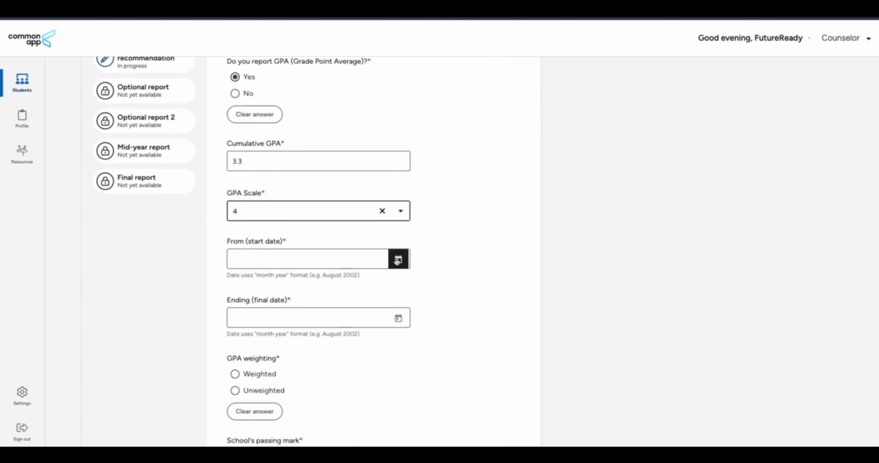
Set the GPA date range from March 2023 to August 2025
{"action": "left_click", "coordinate": [398, 260]}
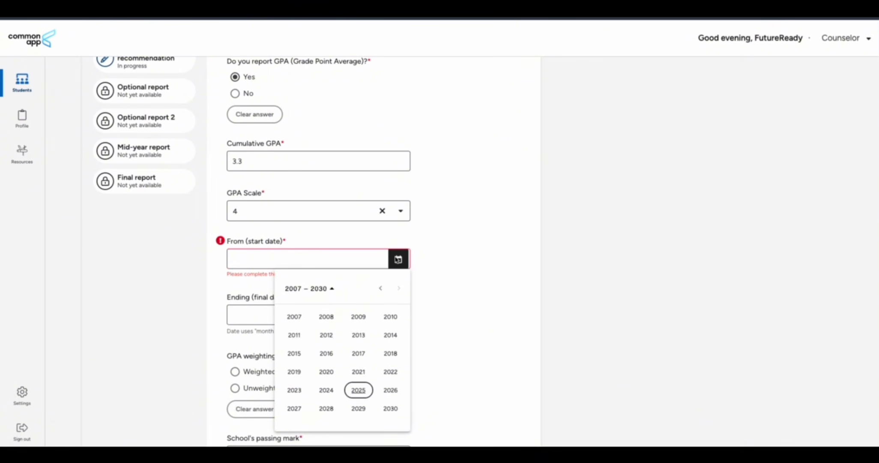
{"action": "left_click", "coordinate": [462, 260]}
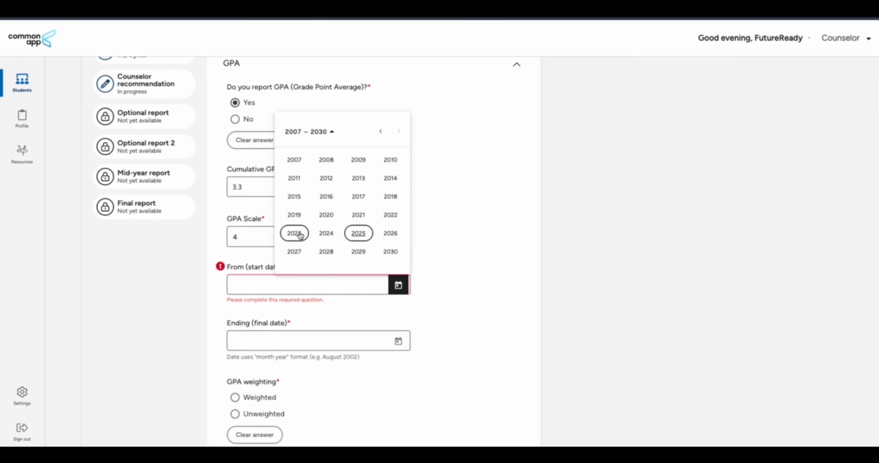
{"action": "left_click", "coordinate": [298, 235]}
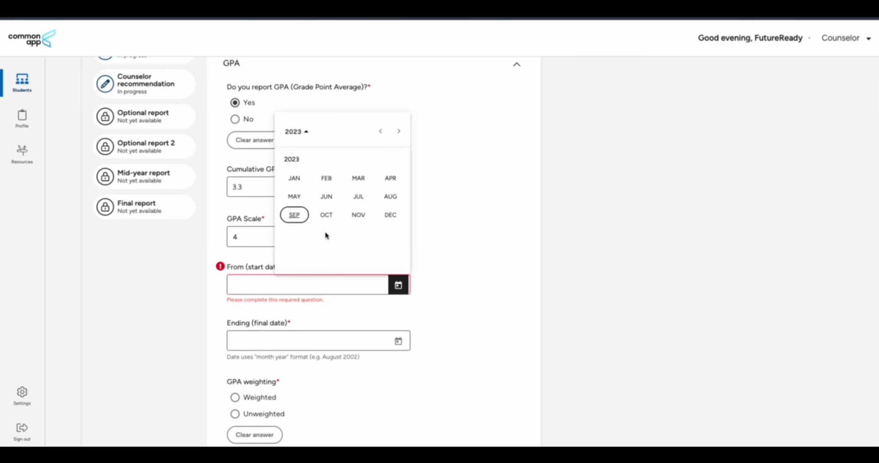
{"action": "left_click", "coordinate": [326, 196]}
{"action": "left_click", "coordinate": [394, 290]}
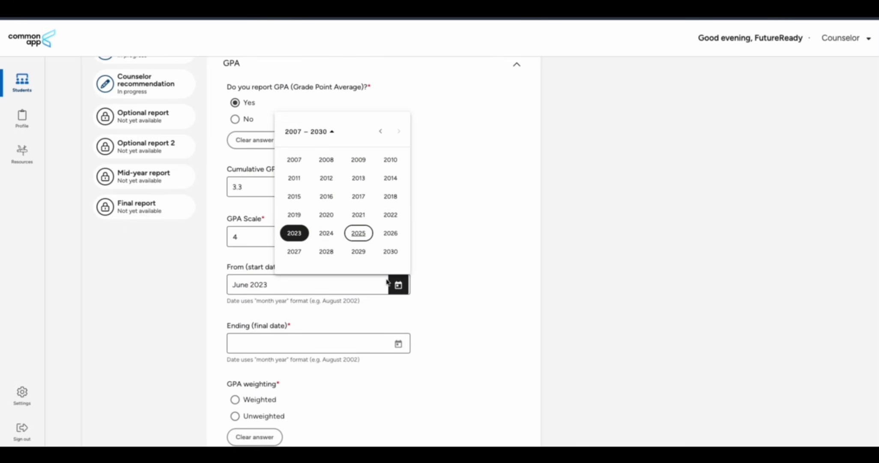
{"action": "left_click", "coordinate": [306, 231]}
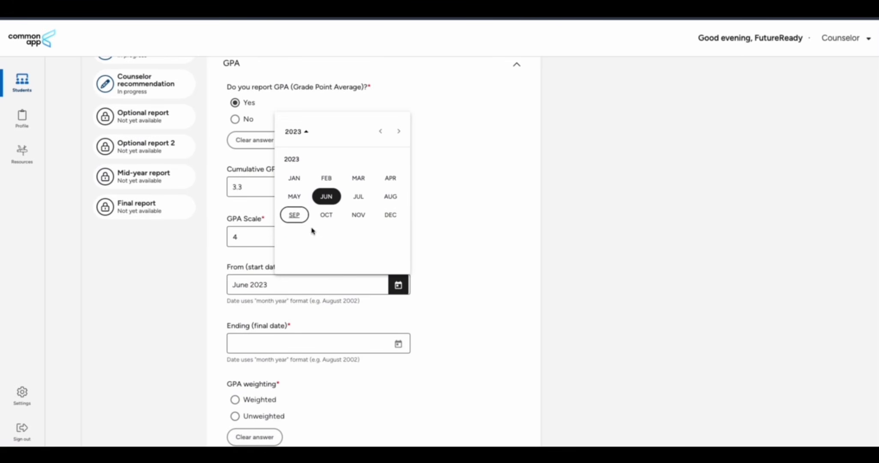
{"action": "left_click", "coordinate": [357, 178]}
{"action": "scroll", "coordinate": [394, 300], "scroll_direction": "down", "scroll_amount": 2}
{"action": "left_click", "coordinate": [399, 266]}
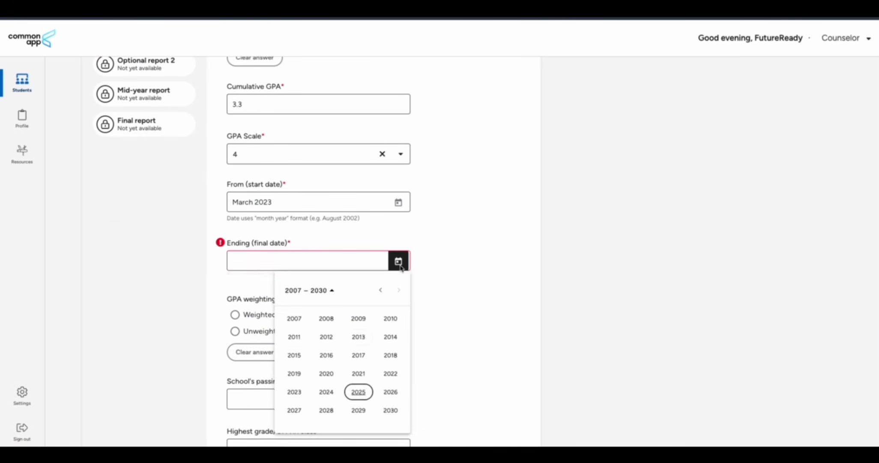
{"action": "left_click", "coordinate": [359, 394]}
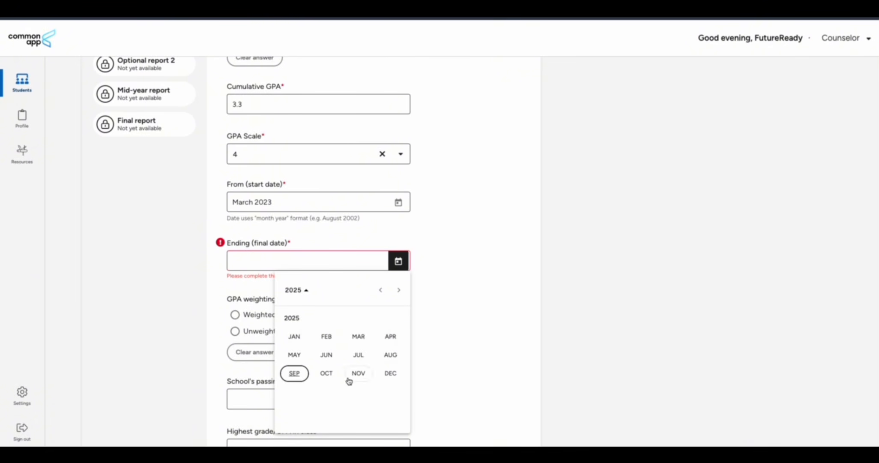
{"action": "left_click", "coordinate": [381, 359]}
Mark the GPA unweighted, enter passing mark 35 and highest grade 3.9, then save
{"action": "scroll", "coordinate": [402, 343], "scroll_direction": "down", "scroll_amount": 1}
{"action": "scroll", "coordinate": [410, 328], "scroll_direction": "down", "scroll_amount": 2}
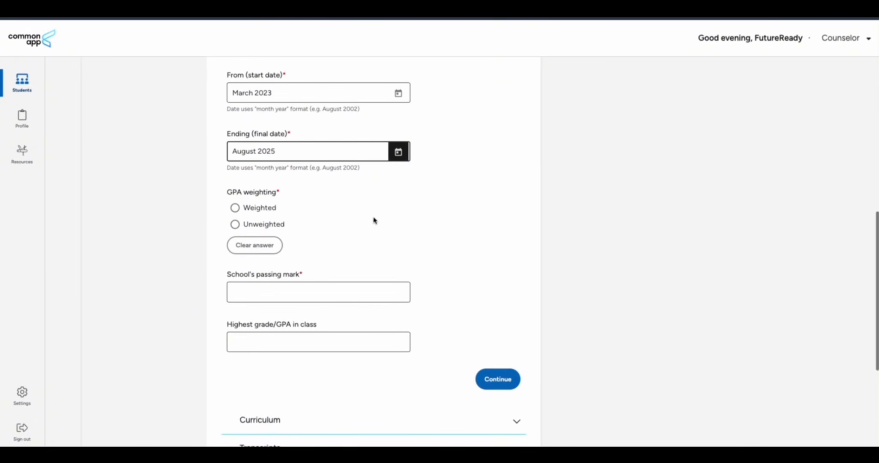
{"action": "left_click", "coordinate": [235, 224]}
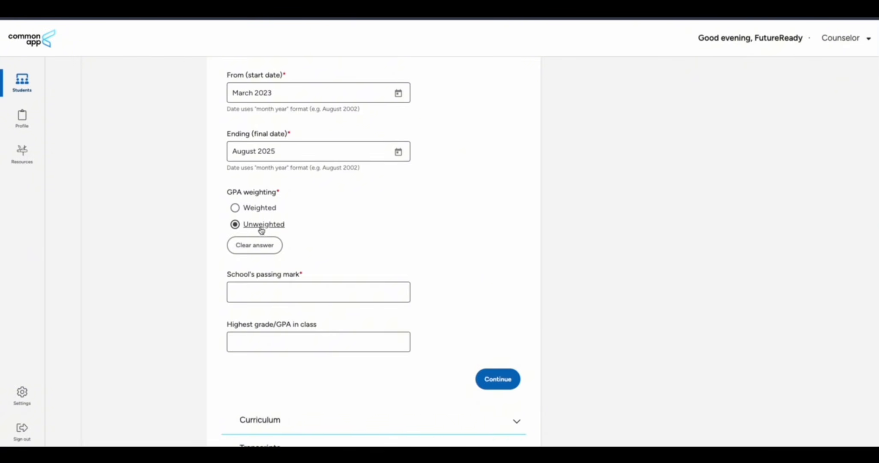
{"action": "scroll", "coordinate": [342, 233], "scroll_direction": "down", "scroll_amount": 2}
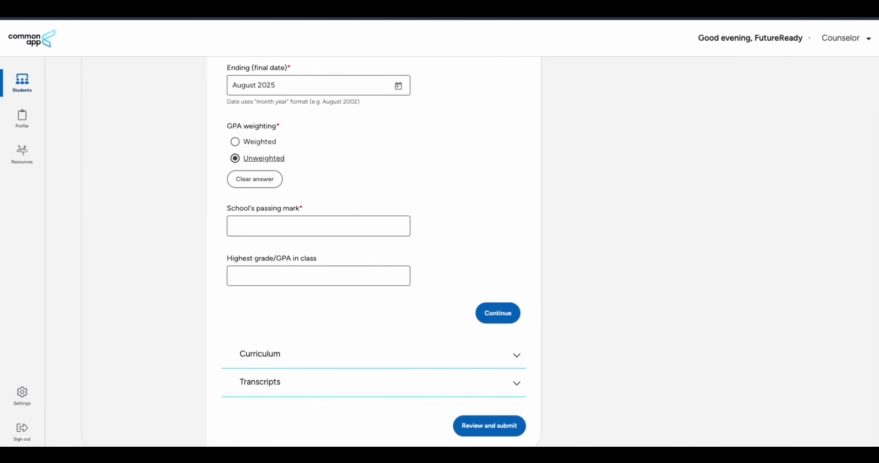
{"action": "left_click", "coordinate": [257, 225]}
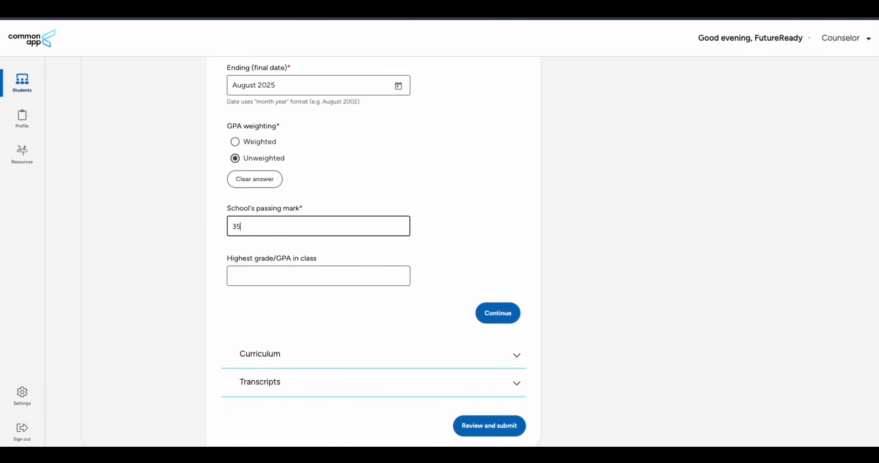
{"action": "left_click", "coordinate": [443, 198]}
{"action": "scroll", "coordinate": [443, 198], "scroll_direction": "up", "scroll_amount": 4}
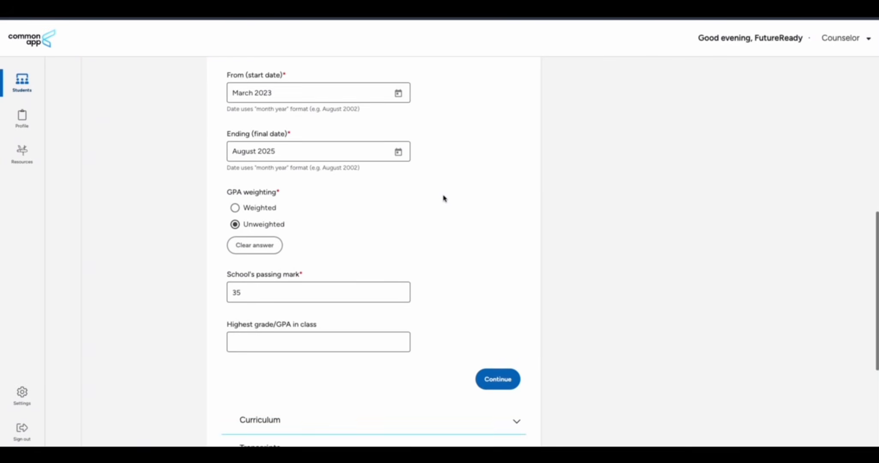
{"action": "scroll", "coordinate": [444, 198], "scroll_direction": "up", "scroll_amount": 2}
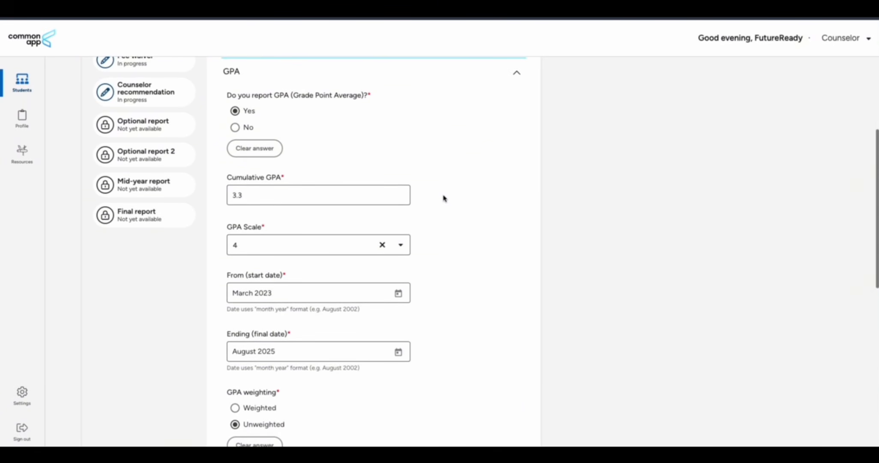
{"action": "scroll", "coordinate": [444, 198], "scroll_direction": "down", "scroll_amount": 6}
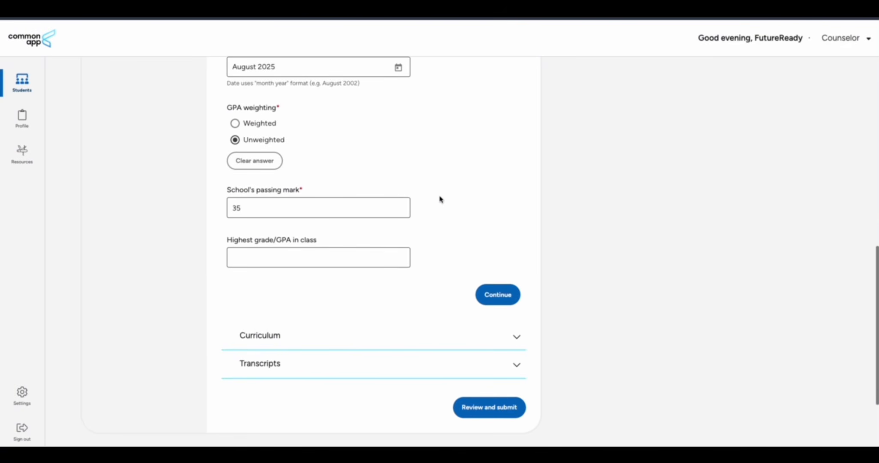
{"action": "left_click", "coordinate": [277, 259]}
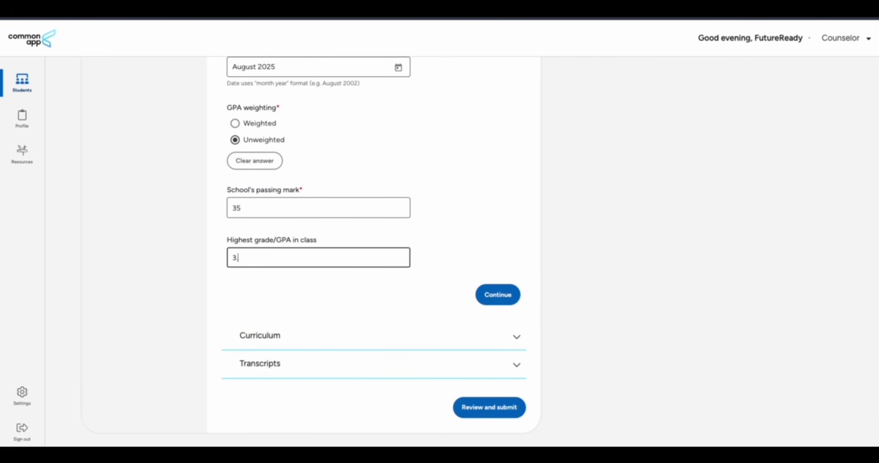
{"action": "left_click", "coordinate": [498, 261]}
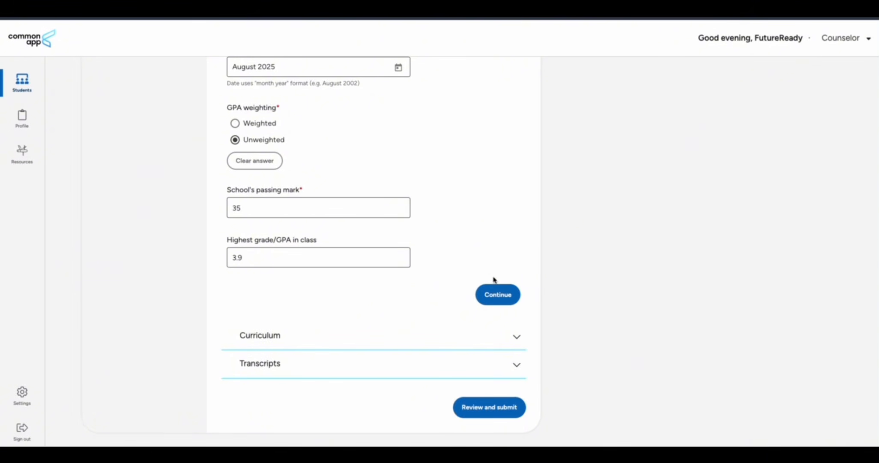
{"action": "left_click", "coordinate": [498, 295]}
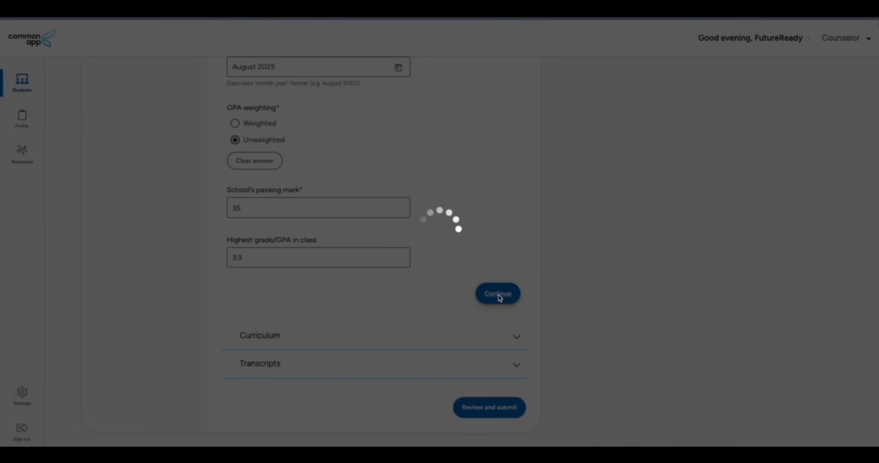
{"action": "scroll", "coordinate": [409, 276], "scroll_direction": "down", "scroll_amount": 3}
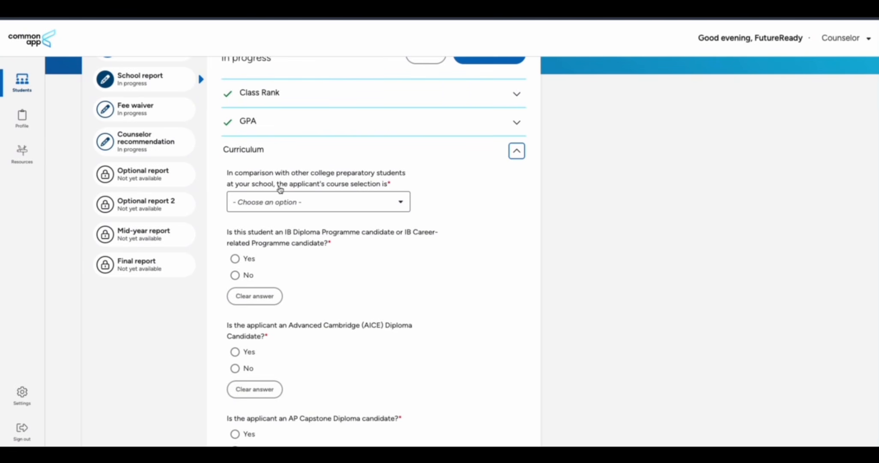
Rate the applicant's course selection as Most demanding
{"action": "left_click", "coordinate": [374, 204]}
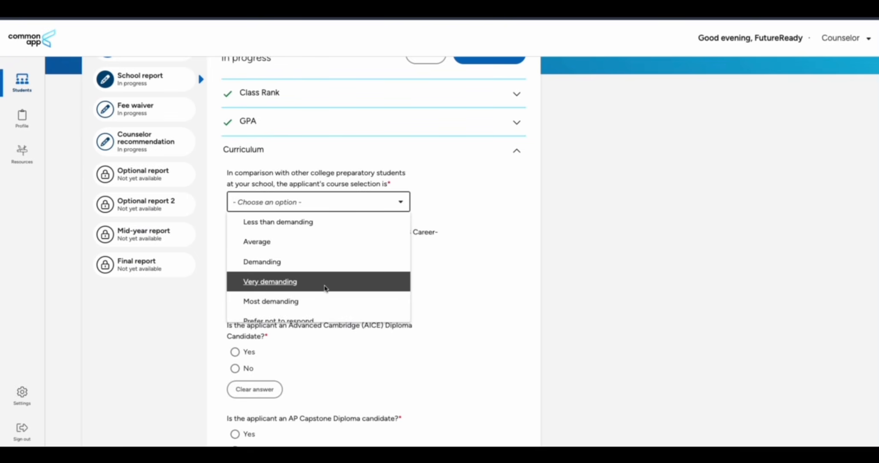
{"action": "scroll", "coordinate": [325, 288], "scroll_direction": "down", "scroll_amount": 1}
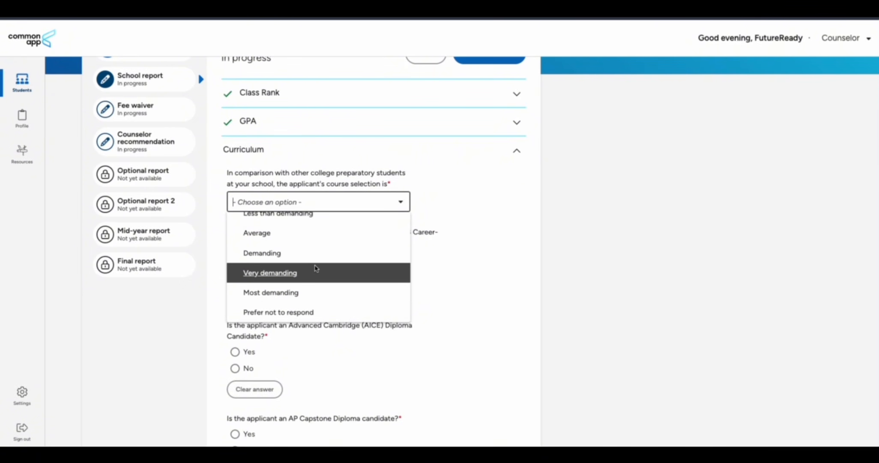
{"action": "scroll", "coordinate": [316, 265], "scroll_direction": "up", "scroll_amount": 1}
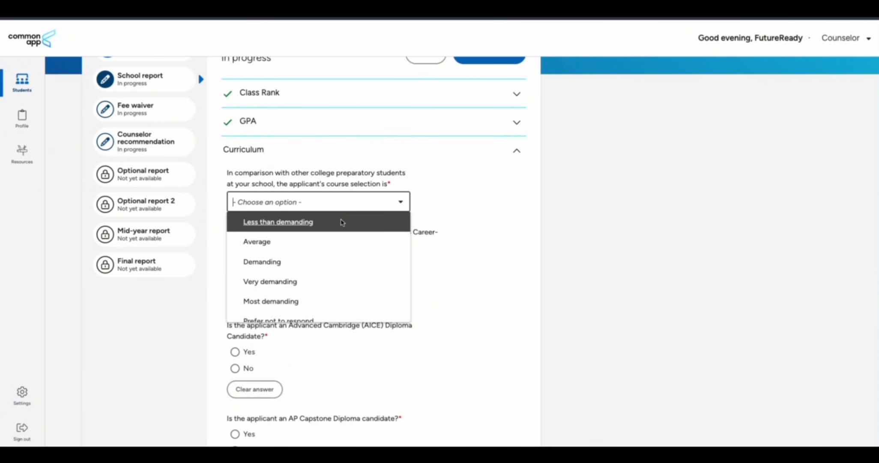
{"action": "scroll", "coordinate": [294, 278], "scroll_direction": "down", "scroll_amount": 1}
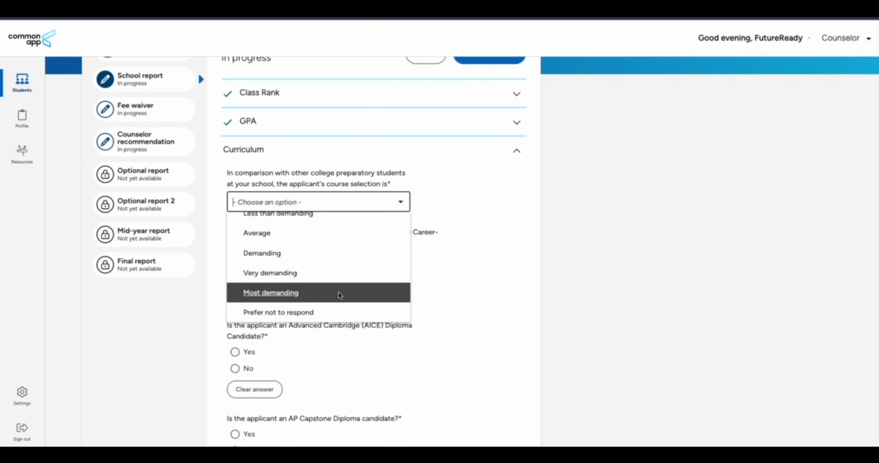
{"action": "left_click", "coordinate": [338, 293]}
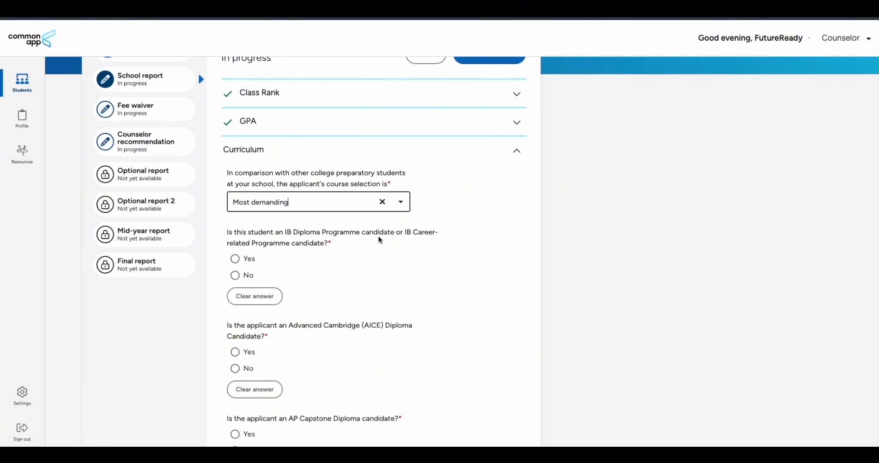
Answer No to the IB, AICE Diploma and AP Capstone questions and save Curriculum
{"action": "left_click", "coordinate": [248, 275]}
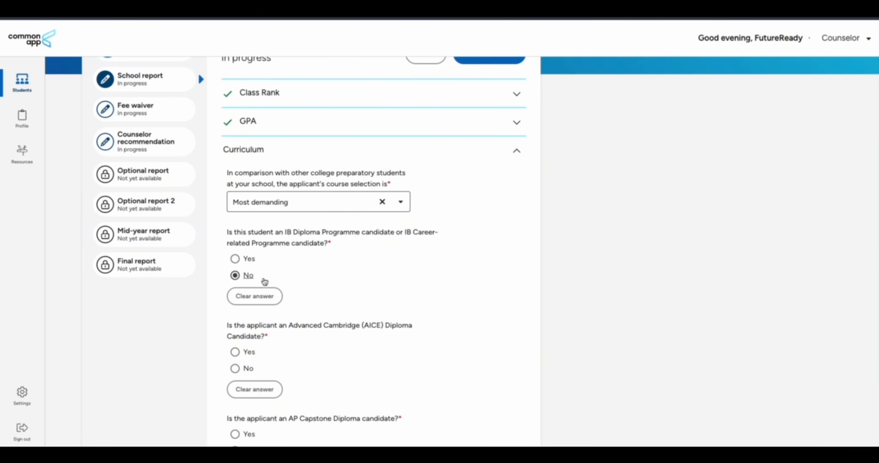
{"action": "scroll", "coordinate": [322, 284], "scroll_direction": "down", "scroll_amount": 2}
{"action": "left_click", "coordinate": [235, 280]}
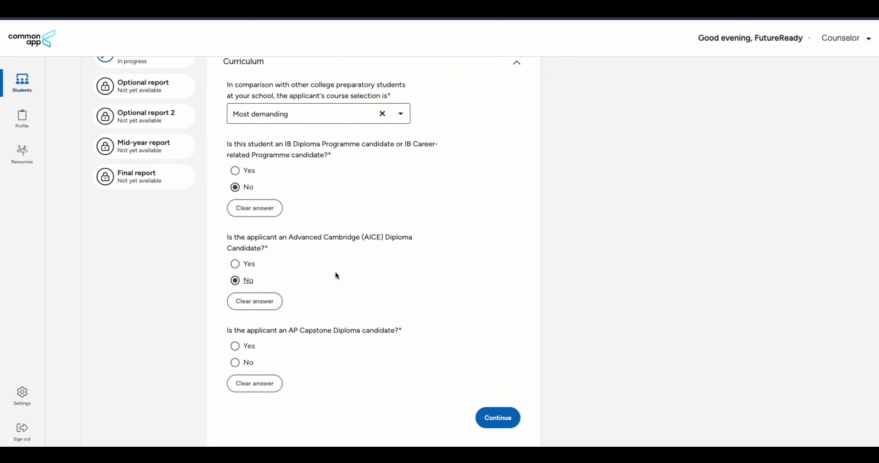
{"action": "scroll", "coordinate": [349, 274], "scroll_direction": "down", "scroll_amount": 3}
{"action": "left_click", "coordinate": [235, 253]}
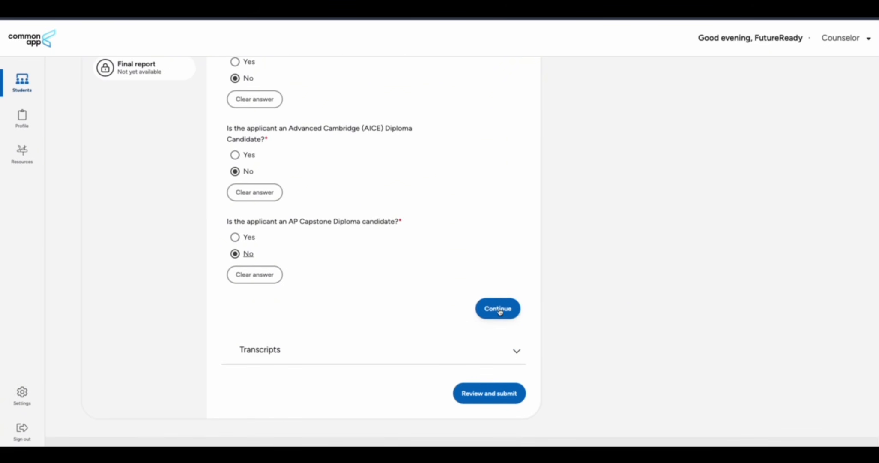
{"action": "left_click", "coordinate": [497, 310]}
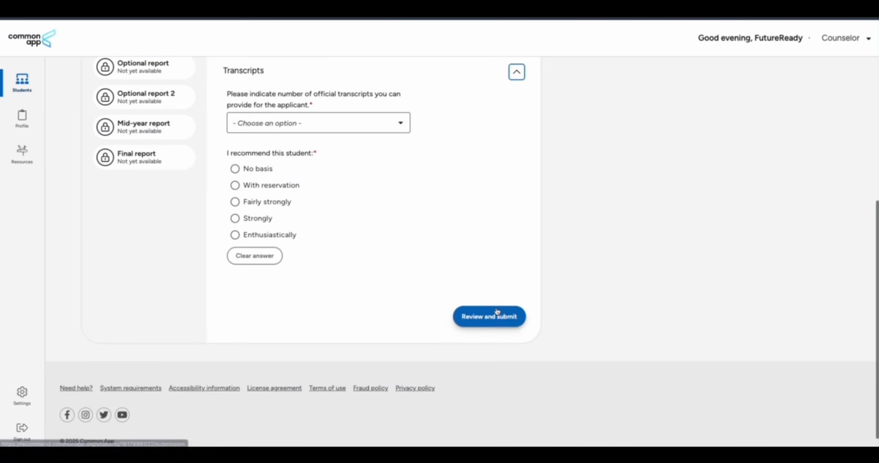
Set the number of official transcripts to 3; the transcript upload is left without a file
{"action": "scroll", "coordinate": [282, 195], "scroll_direction": "up", "scroll_amount": 2}
{"action": "scroll", "coordinate": [275, 195], "scroll_direction": "up", "scroll_amount": 1}
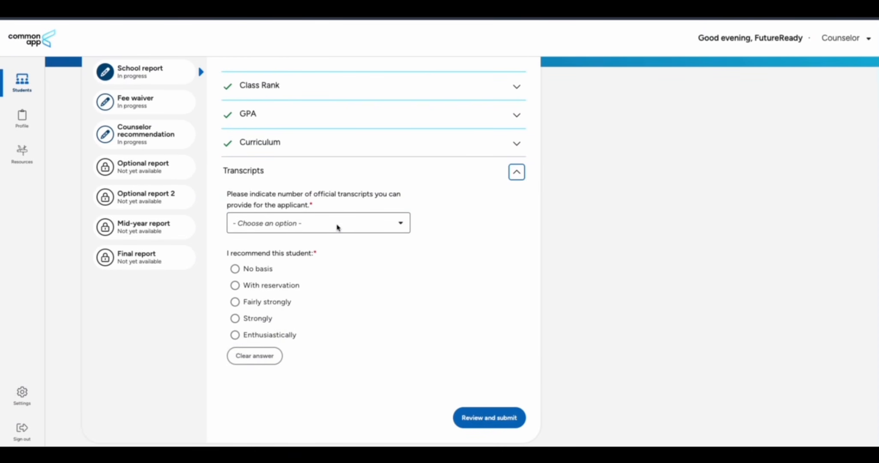
{"action": "left_click", "coordinate": [338, 227]}
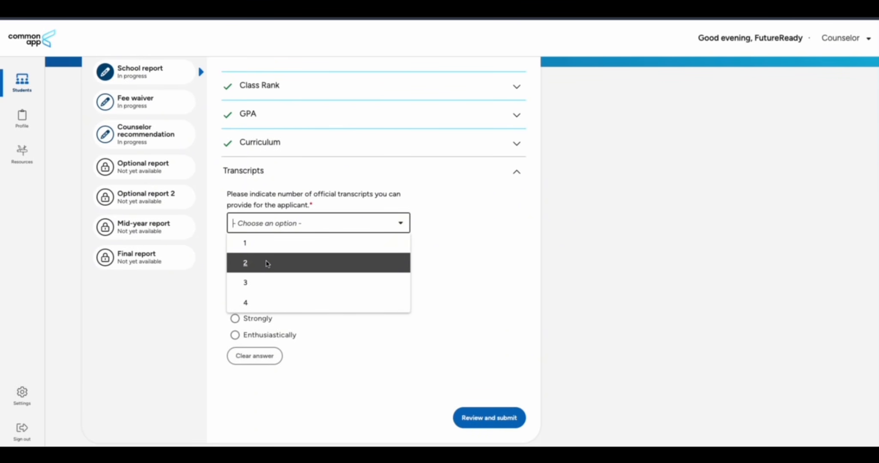
{"action": "left_click", "coordinate": [279, 262]}
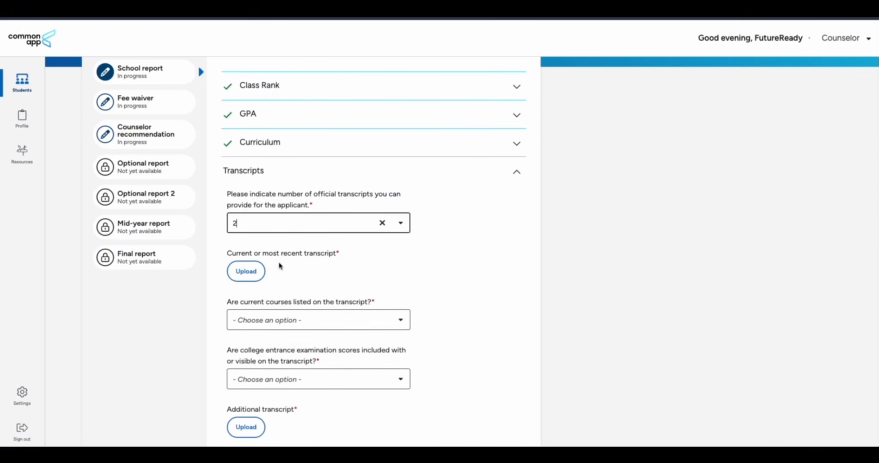
{"action": "left_click", "coordinate": [336, 228]}
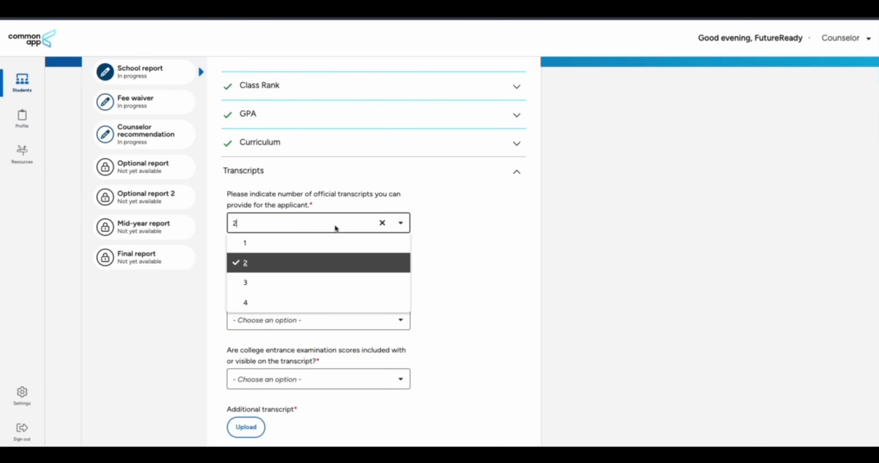
{"action": "left_click", "coordinate": [271, 284]}
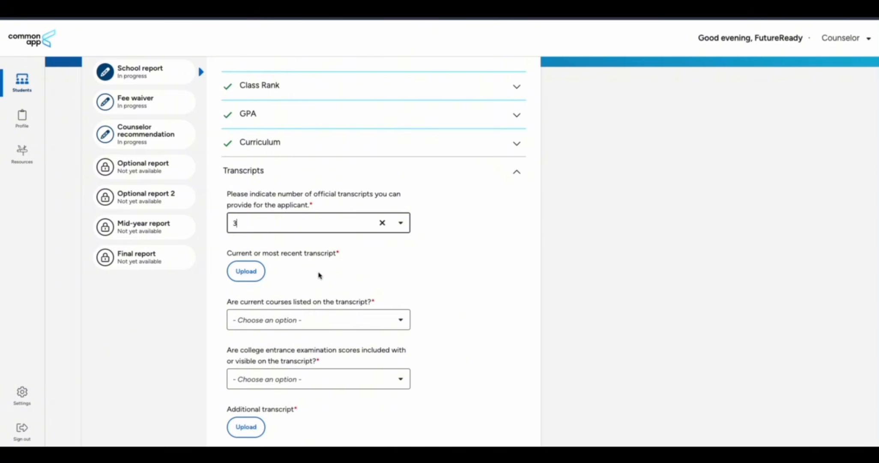
{"action": "scroll", "coordinate": [320, 275], "scroll_direction": "down", "scroll_amount": 2}
{"action": "left_click", "coordinate": [249, 190]}
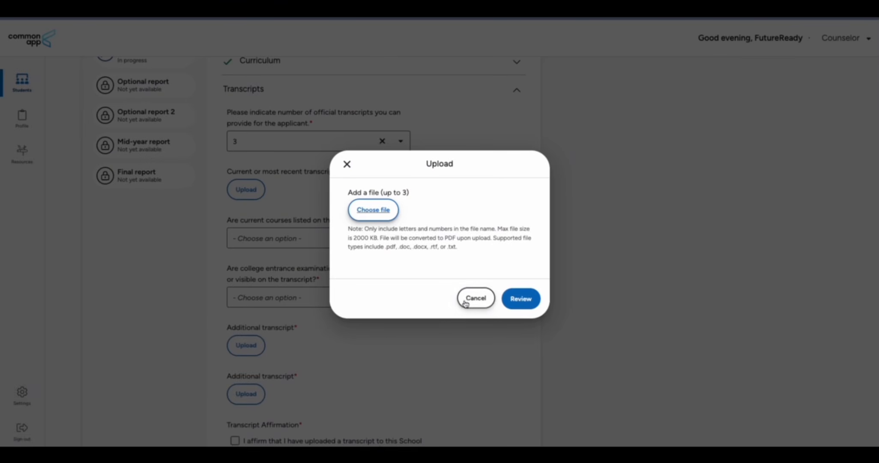
{"action": "left_click", "coordinate": [469, 302]}
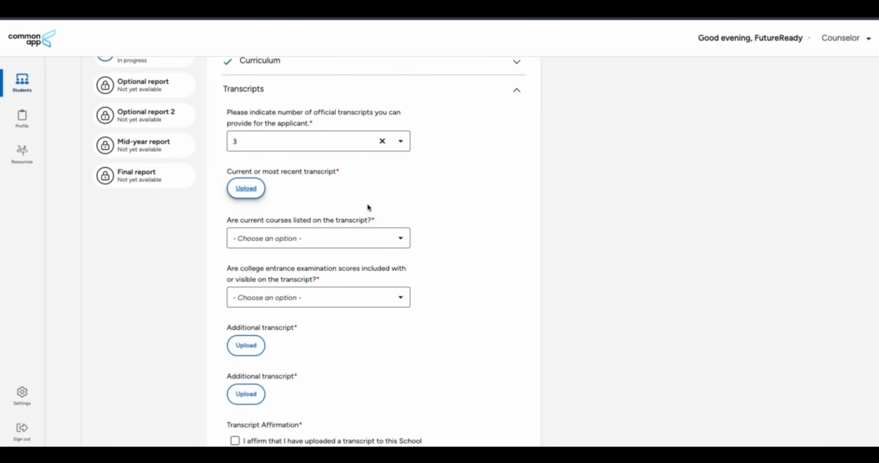
Answer Yes for current courses and exam scores on the transcript, and tick the affirmation
{"action": "scroll", "coordinate": [367, 217], "scroll_direction": "up", "scroll_amount": 1}
{"action": "scroll", "coordinate": [366, 218], "scroll_direction": "down", "scroll_amount": 3}
{"action": "scroll", "coordinate": [367, 219], "scroll_direction": "up", "scroll_amount": 2}
{"action": "scroll", "coordinate": [366, 218], "scroll_direction": "up", "scroll_amount": 1}
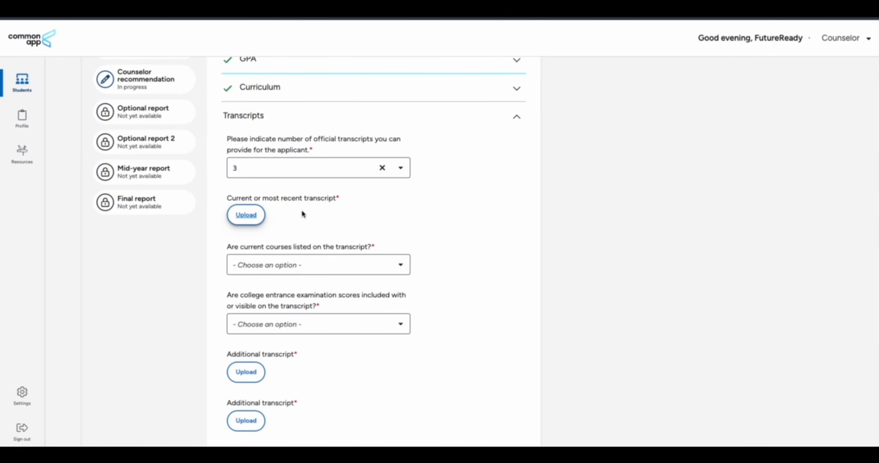
{"action": "scroll", "coordinate": [302, 212], "scroll_direction": "down", "scroll_amount": 3}
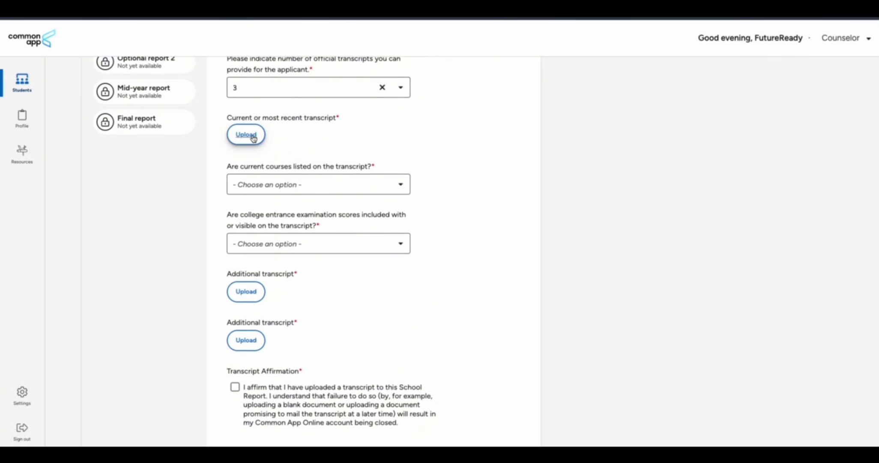
{"action": "left_click", "coordinate": [340, 187]}
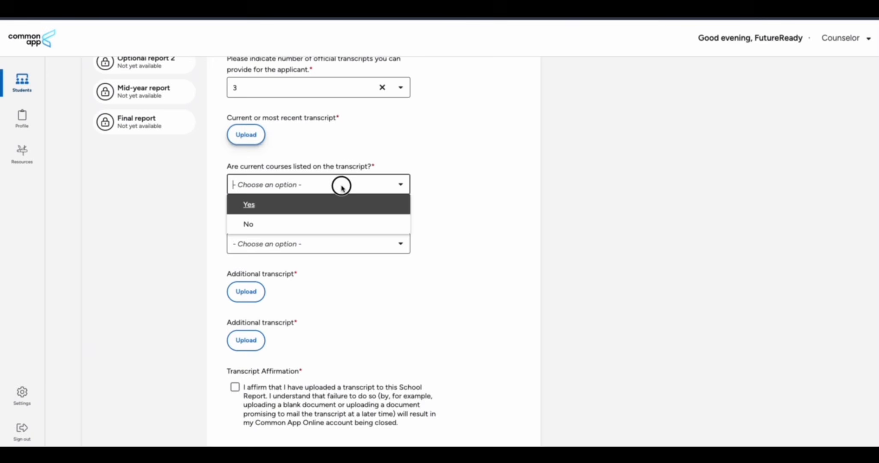
{"action": "left_click", "coordinate": [301, 206]}
{"action": "scroll", "coordinate": [328, 201], "scroll_direction": "down", "scroll_amount": 3}
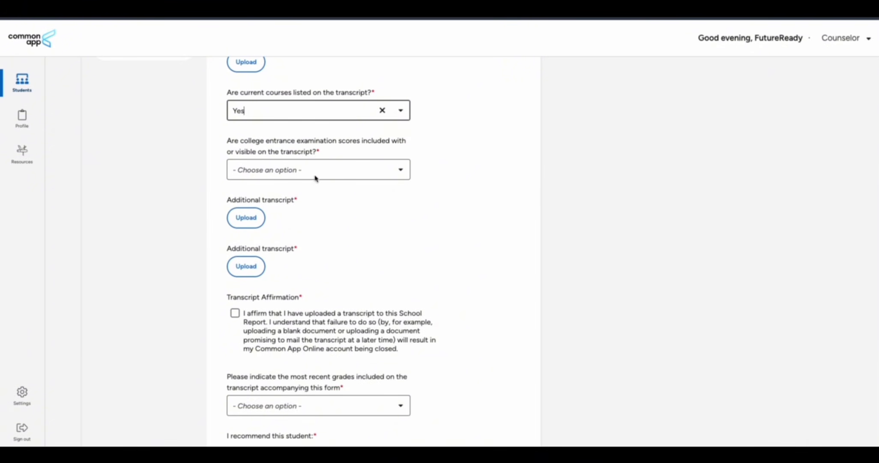
{"action": "left_click", "coordinate": [335, 174]}
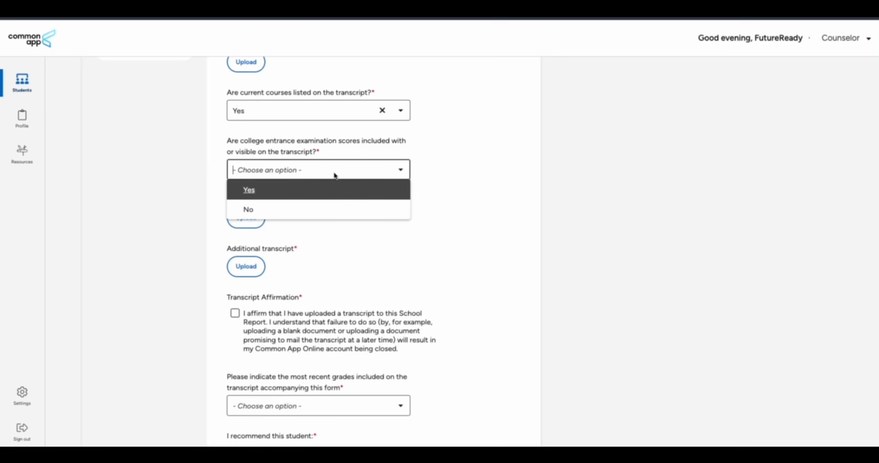
{"action": "left_click", "coordinate": [315, 189]}
{"action": "scroll", "coordinate": [332, 196], "scroll_direction": "down", "scroll_amount": 3}
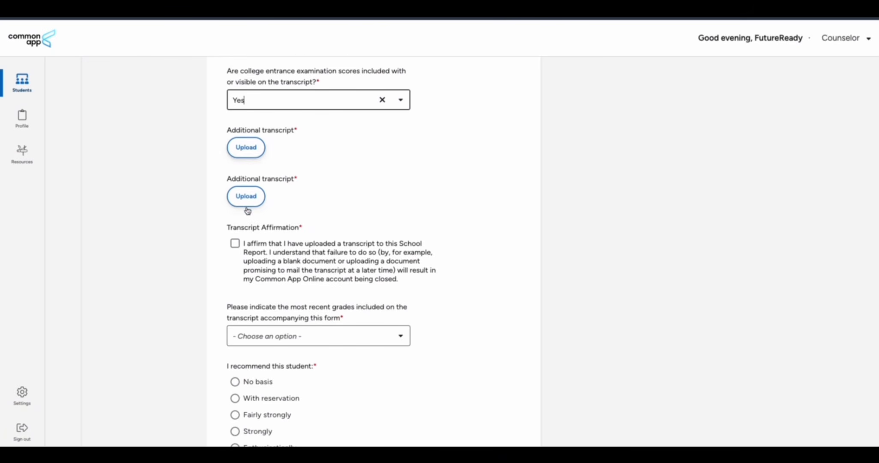
{"action": "scroll", "coordinate": [246, 206], "scroll_direction": "down", "scroll_amount": 2}
{"action": "left_click", "coordinate": [235, 182]}
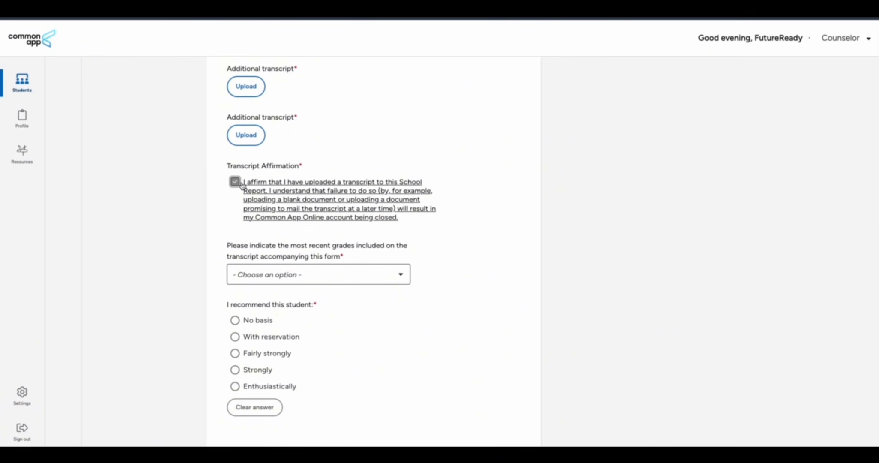
Choose Final senior year grades, recommend the student Enthusiastically, and go to Review and submit
{"action": "scroll", "coordinate": [304, 197], "scroll_direction": "down", "scroll_amount": 3}
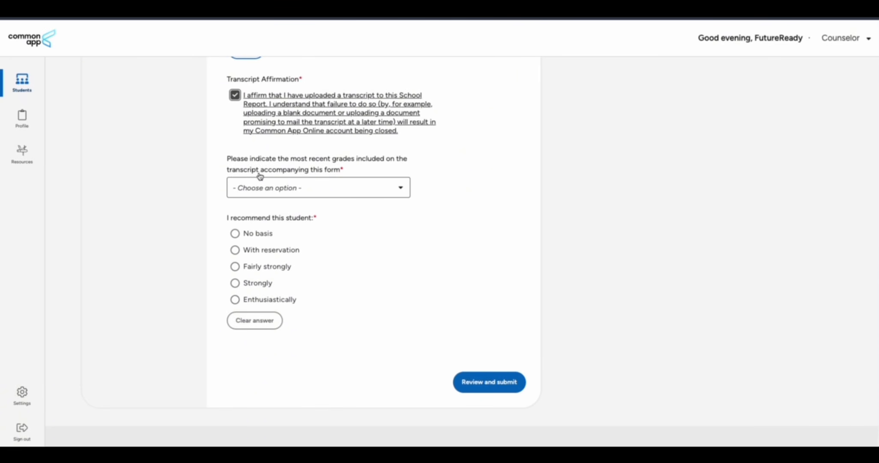
{"action": "left_click", "coordinate": [339, 193]}
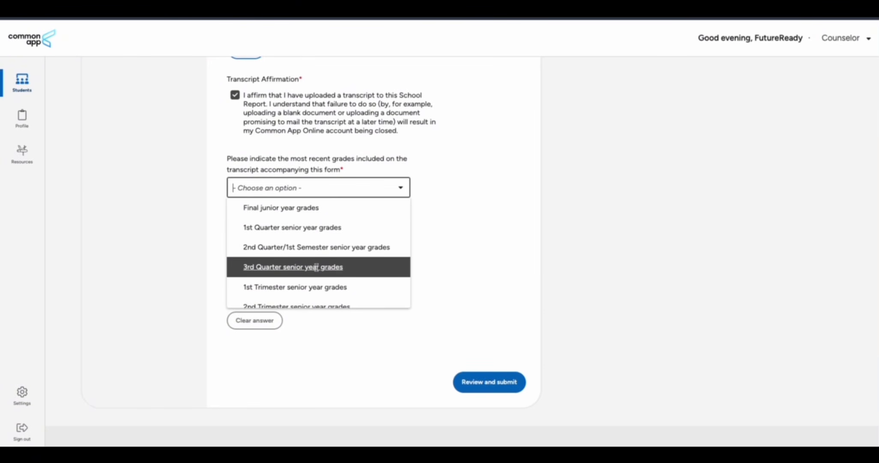
{"action": "scroll", "coordinate": [317, 266], "scroll_direction": "down", "scroll_amount": 1}
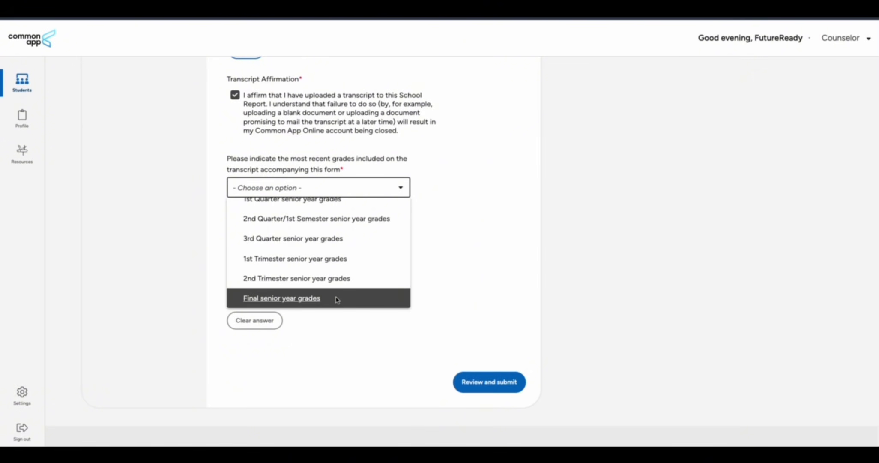
{"action": "scroll", "coordinate": [334, 272], "scroll_direction": "up", "scroll_amount": 1}
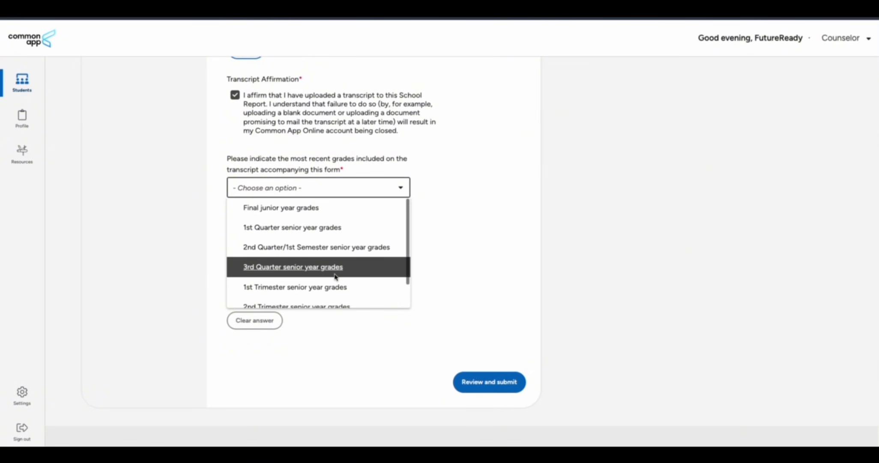
{"action": "scroll", "coordinate": [335, 276], "scroll_direction": "down", "scroll_amount": 1}
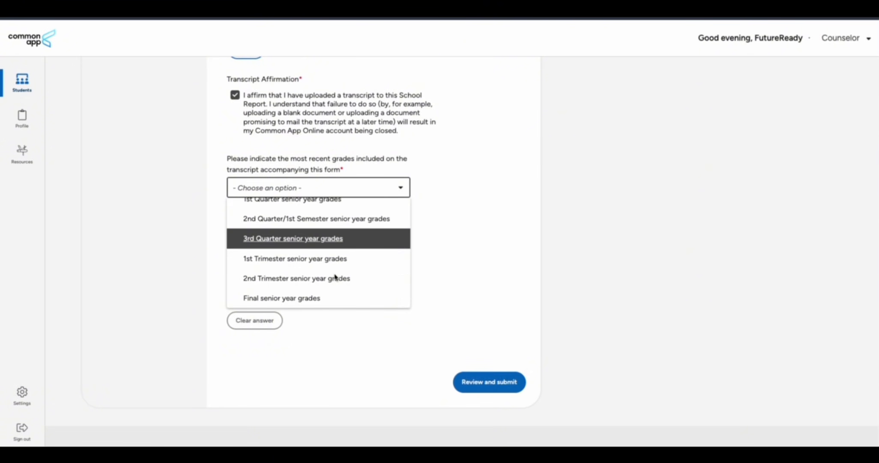
{"action": "left_click", "coordinate": [346, 298]}
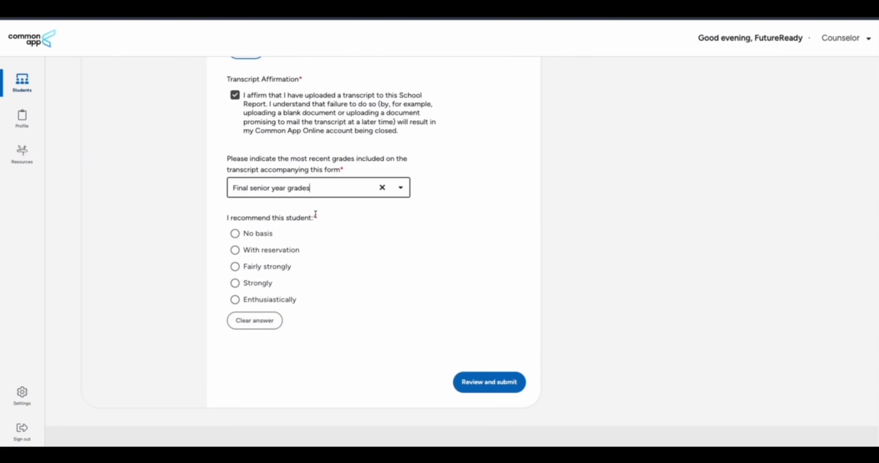
{"action": "left_click", "coordinate": [235, 300]}
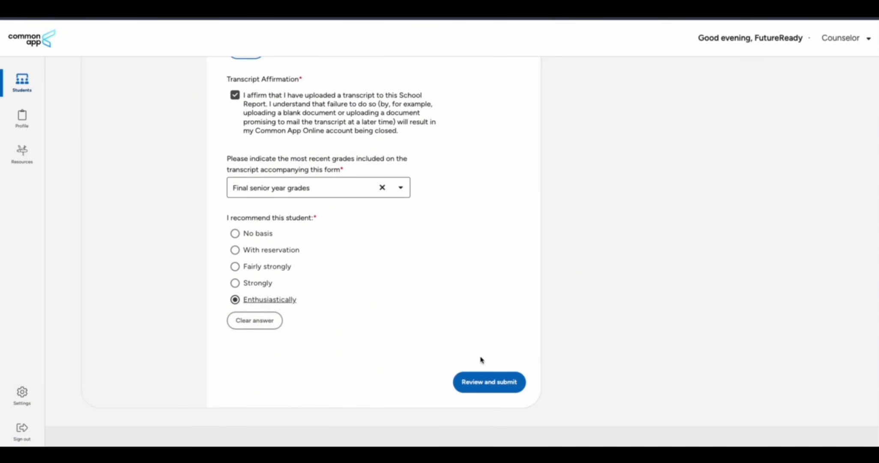
{"action": "left_click", "coordinate": [485, 380]}
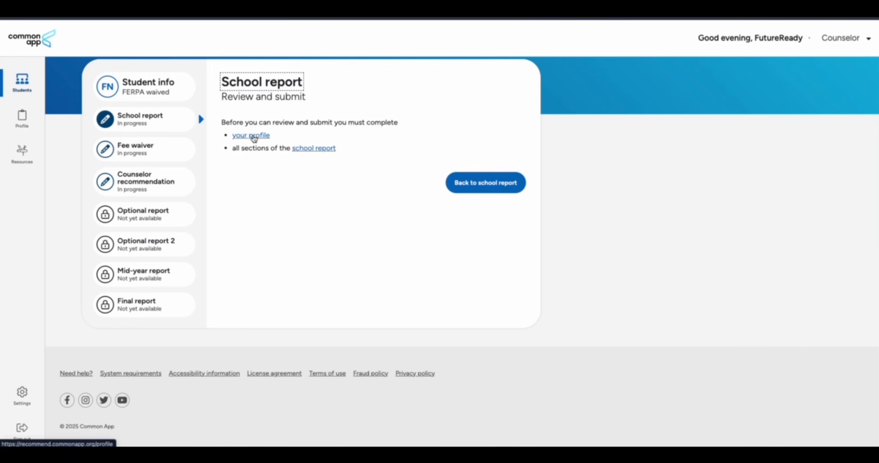
In the counselor profile, set the prefix to Mr. and enter the first and last name
{"action": "left_click", "coordinate": [251, 136]}
{"action": "scroll", "coordinate": [263, 278], "scroll_direction": "down", "scroll_amount": 8}
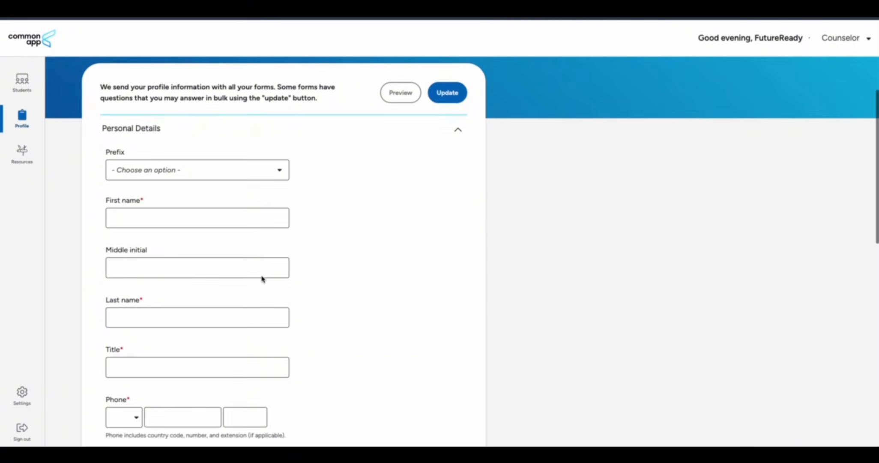
{"action": "scroll", "coordinate": [263, 279], "scroll_direction": "down", "scroll_amount": 5}
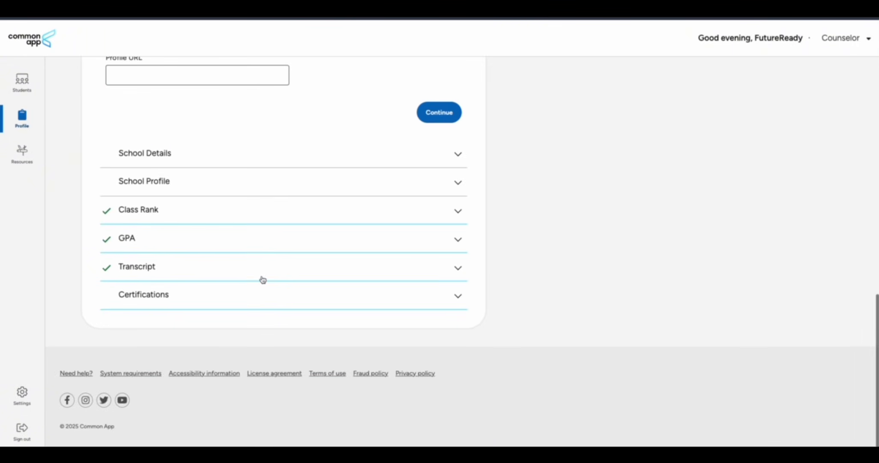
{"action": "scroll", "coordinate": [263, 279], "scroll_direction": "up", "scroll_amount": 15}
{"action": "left_click", "coordinate": [216, 257]}
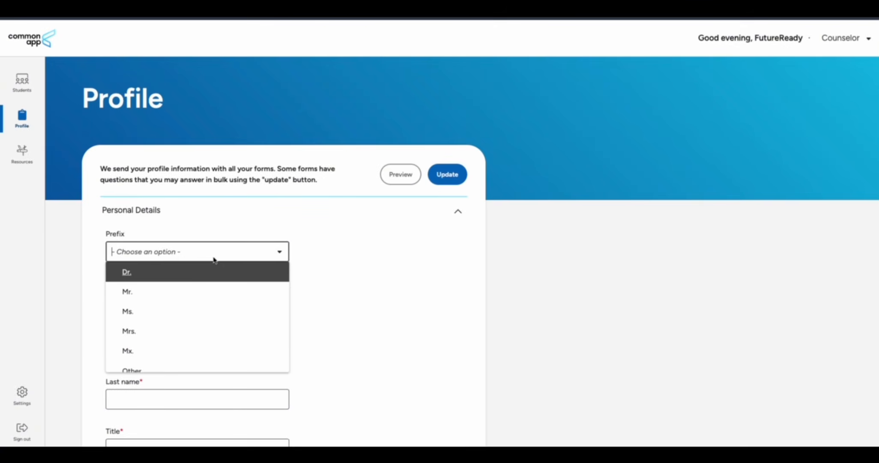
{"action": "left_click", "coordinate": [174, 291]}
{"action": "scroll", "coordinate": [172, 207], "scroll_direction": "down", "scroll_amount": 2}
{"action": "left_click", "coordinate": [170, 208]}
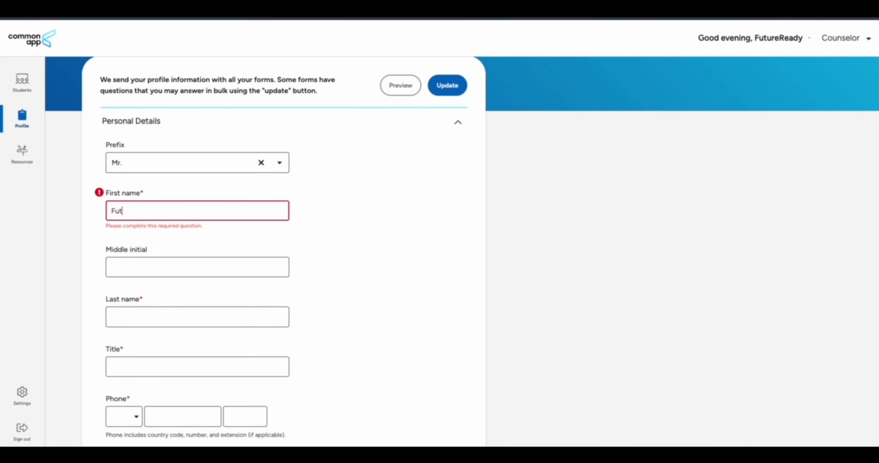
{"action": "type", "text": "FutureReady"}
{"action": "left_click", "coordinate": [132, 316]}
{"action": "type", "text": "Nep"}
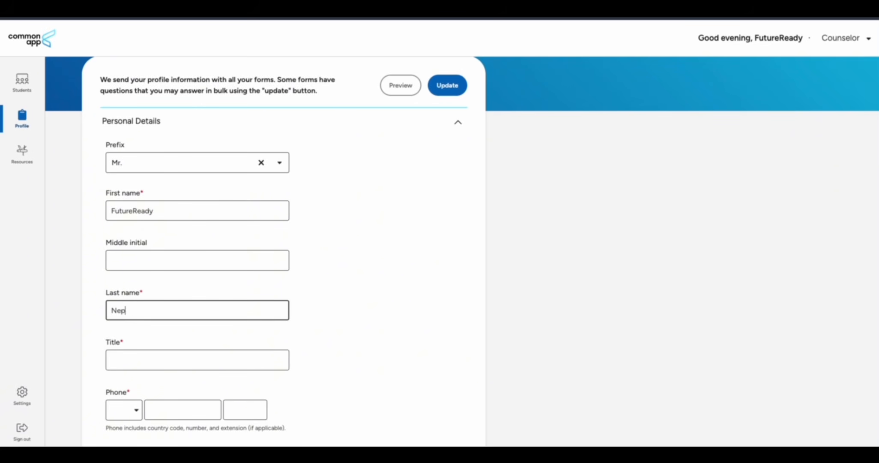
{"action": "scroll", "coordinate": [277, 290], "scroll_direction": "down", "scroll_amount": 3}
Enter the job title Physics Teacher and a phone number with the +977 Nepal code
{"action": "left_click", "coordinate": [155, 247]}
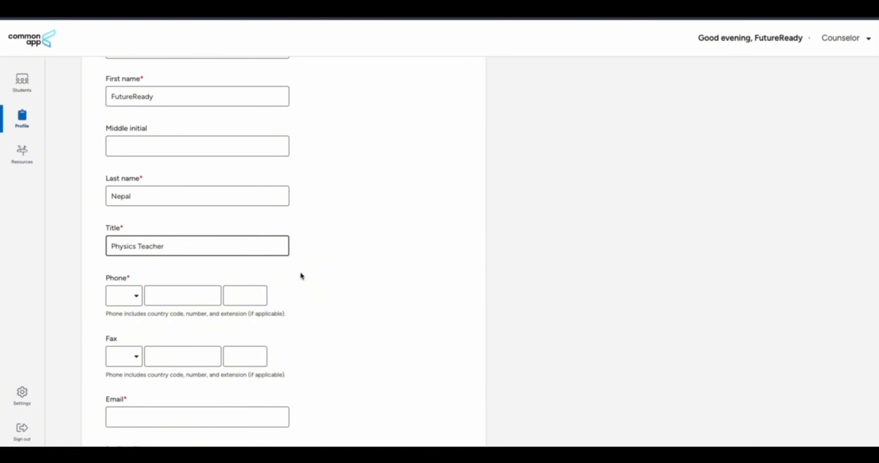
{"action": "scroll", "coordinate": [299, 274], "scroll_direction": "down", "scroll_amount": 2}
{"action": "left_click", "coordinate": [127, 214]}
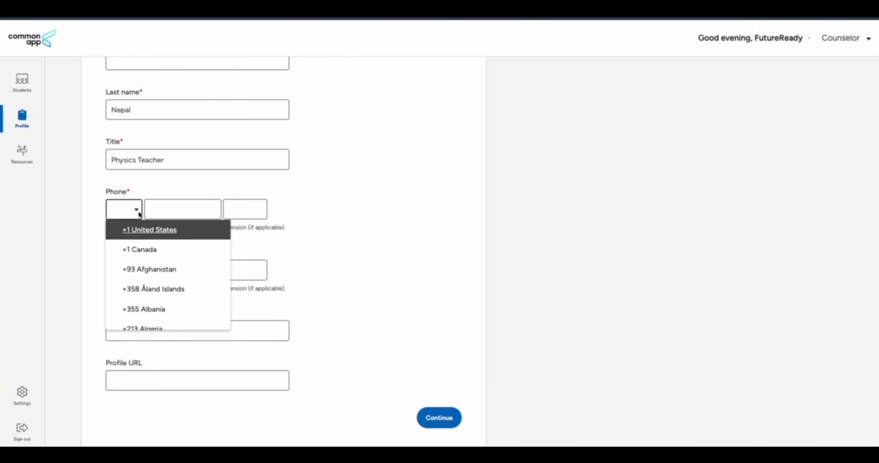
{"action": "type", "text": "+977"}
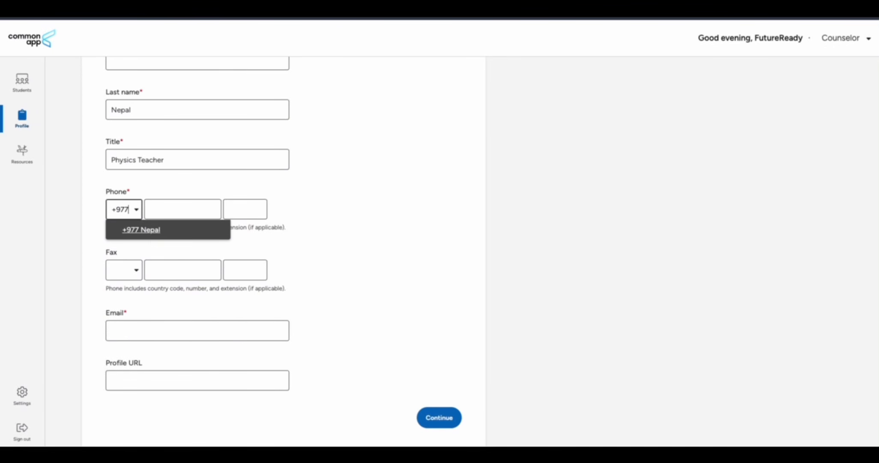
{"action": "left_click", "coordinate": [147, 230]}
{"action": "left_click", "coordinate": [169, 213]}
{"action": "type", "text": "123456789"}
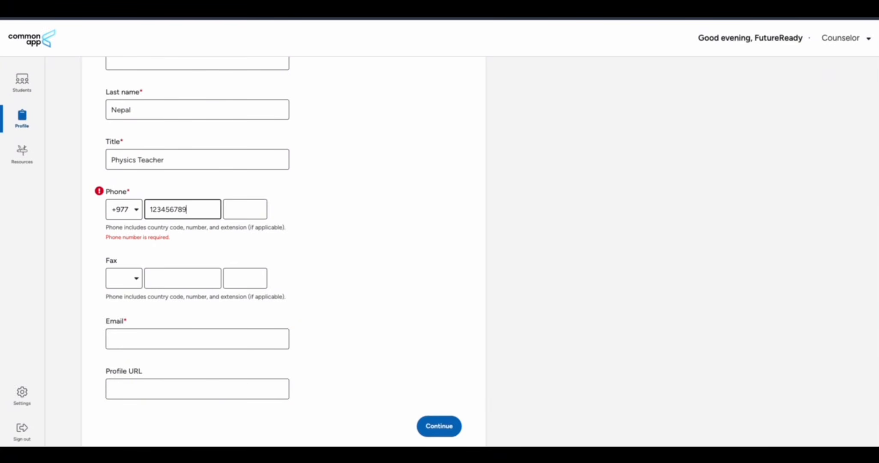
{"action": "left_click", "coordinate": [344, 219]}
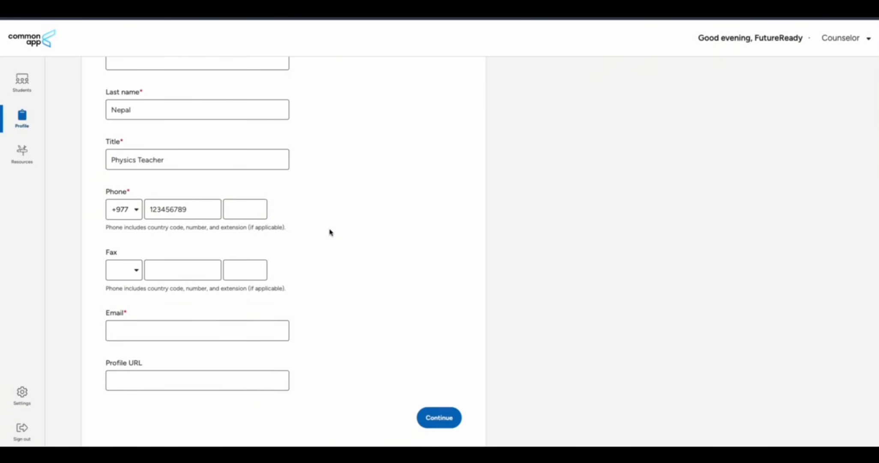
{"action": "scroll", "coordinate": [308, 249], "scroll_direction": "down", "scroll_amount": 2}
Fill in the contact e-mail address and save Personal Details
{"action": "left_click", "coordinate": [179, 247]}
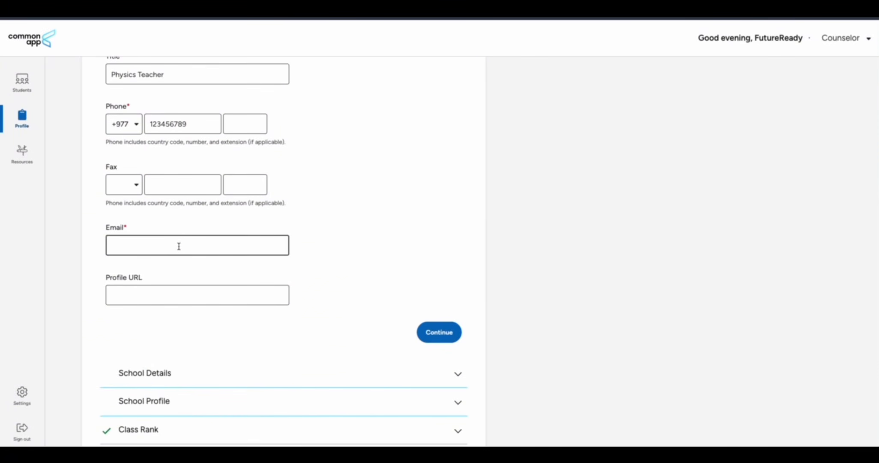
{"action": "left_click", "coordinate": [430, 239]}
{"action": "scroll", "coordinate": [343, 257], "scroll_direction": "down", "scroll_amount": 2}
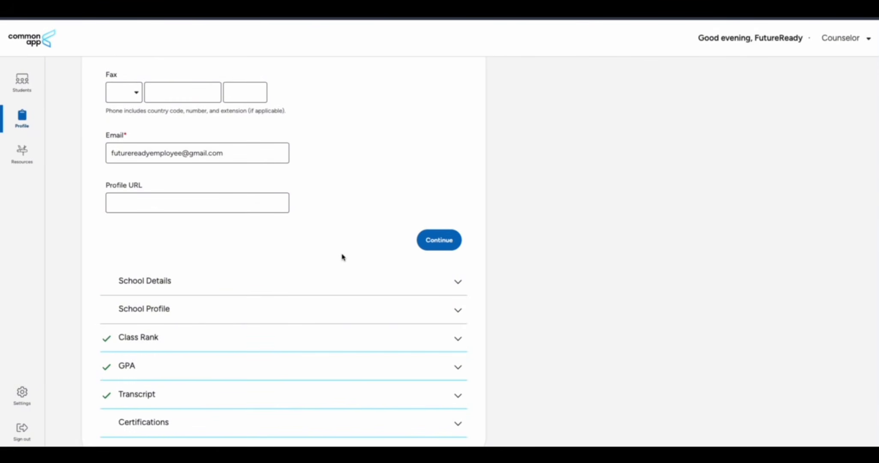
{"action": "left_click", "coordinate": [436, 243]}
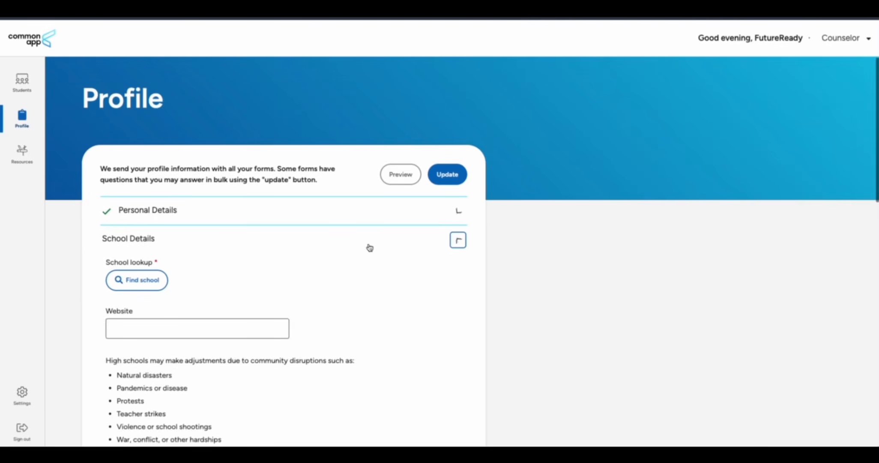
Search the high school lookup by country, Nepal, and browse the listed schools
{"action": "scroll", "coordinate": [351, 247], "scroll_direction": "down", "scroll_amount": 2}
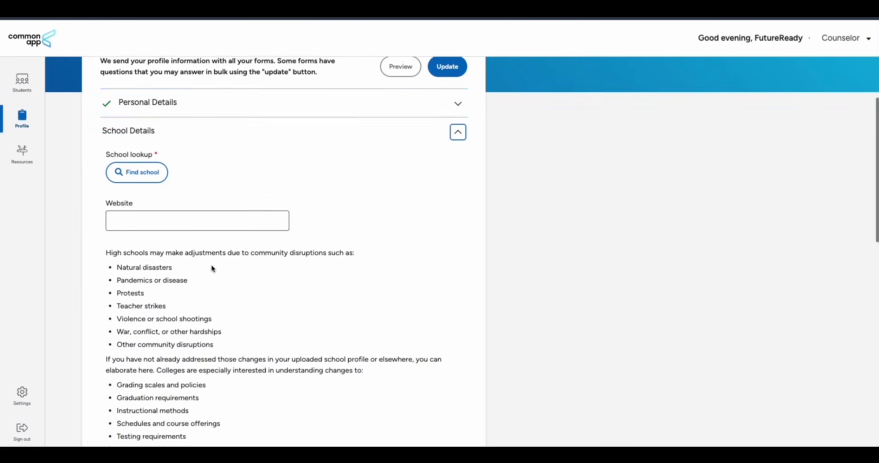
{"action": "left_click", "coordinate": [145, 171]}
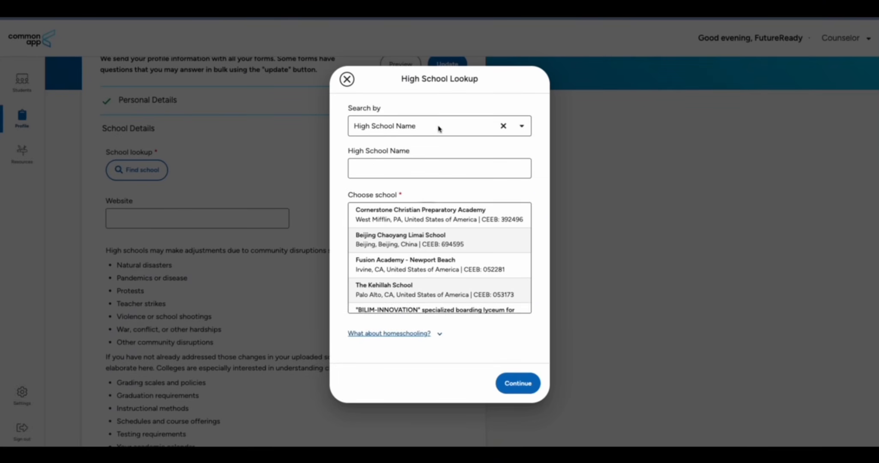
{"action": "left_click", "coordinate": [424, 128]}
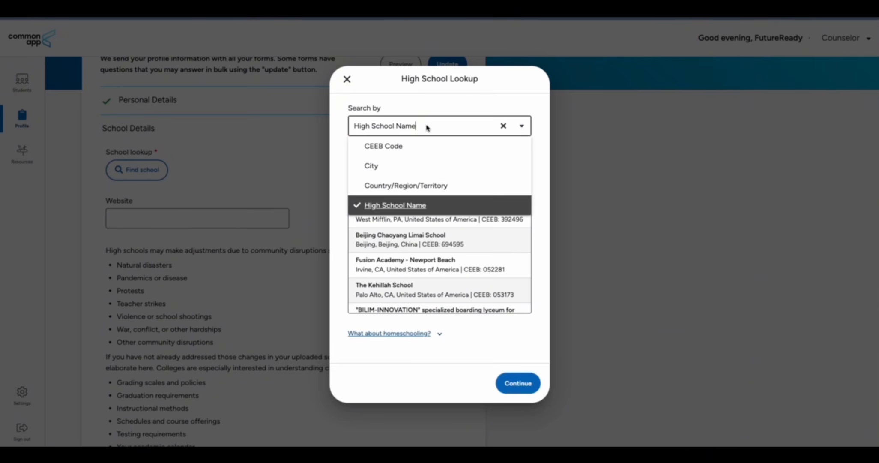
{"action": "left_click", "coordinate": [400, 185]}
{"action": "left_click", "coordinate": [399, 168]}
{"action": "type", "text": "Nepal"}
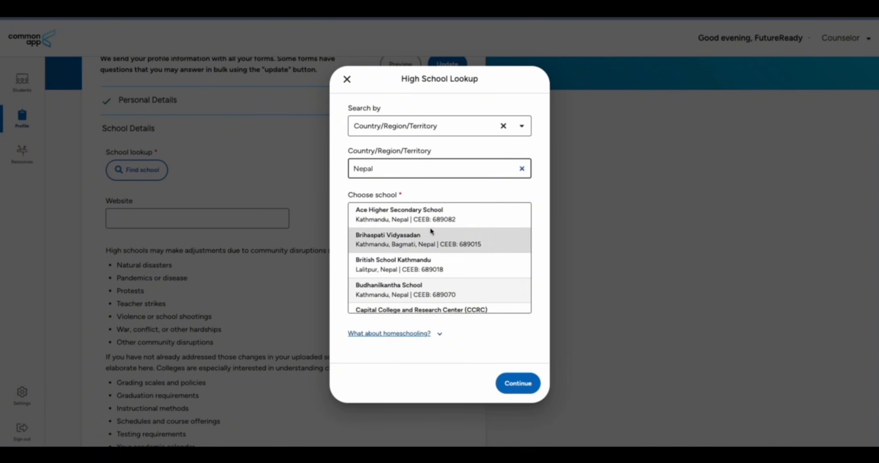
{"action": "scroll", "coordinate": [431, 232], "scroll_direction": "down", "scroll_amount": 3}
{"action": "left_click", "coordinate": [401, 220]}
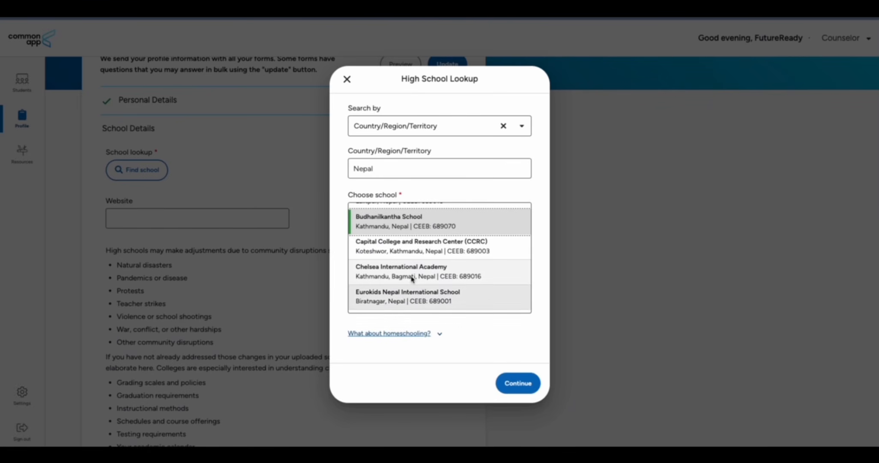
Report the high school isn't listed and choose to enter it manually
{"action": "scroll", "coordinate": [420, 277], "scroll_direction": "down", "scroll_amount": 10}
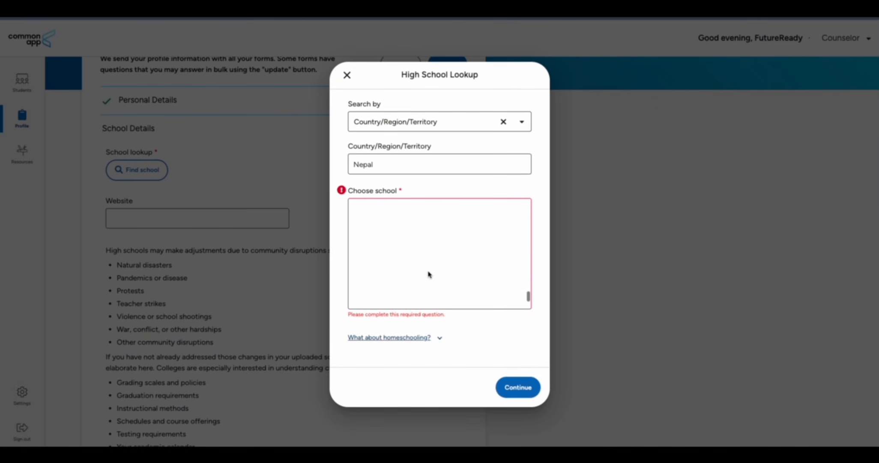
{"action": "scroll", "coordinate": [428, 275], "scroll_direction": "up", "scroll_amount": 3}
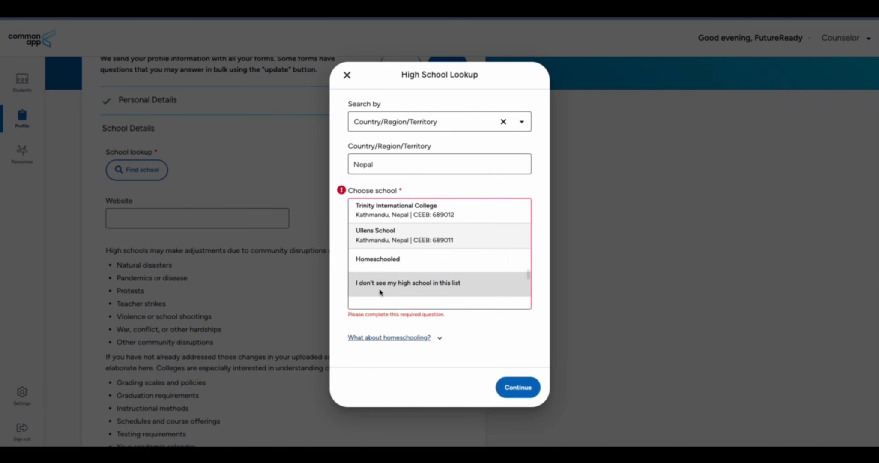
{"action": "left_click", "coordinate": [392, 290]}
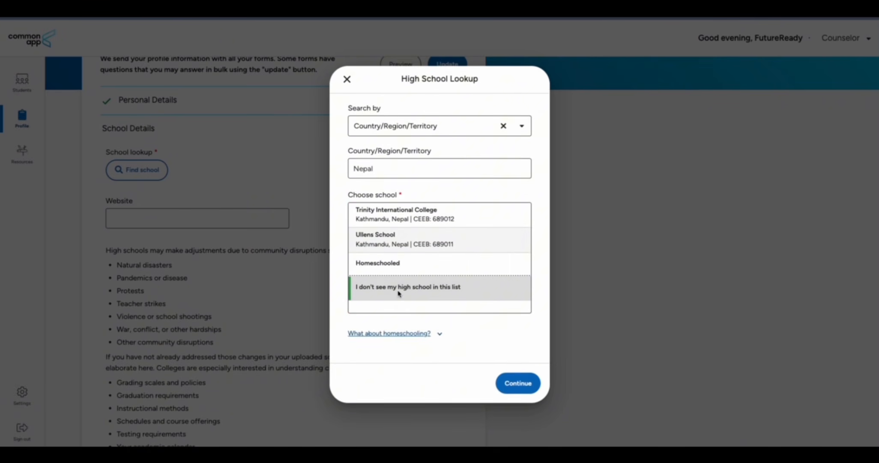
{"action": "left_click", "coordinate": [520, 385]}
{"action": "left_click", "coordinate": [404, 120]}
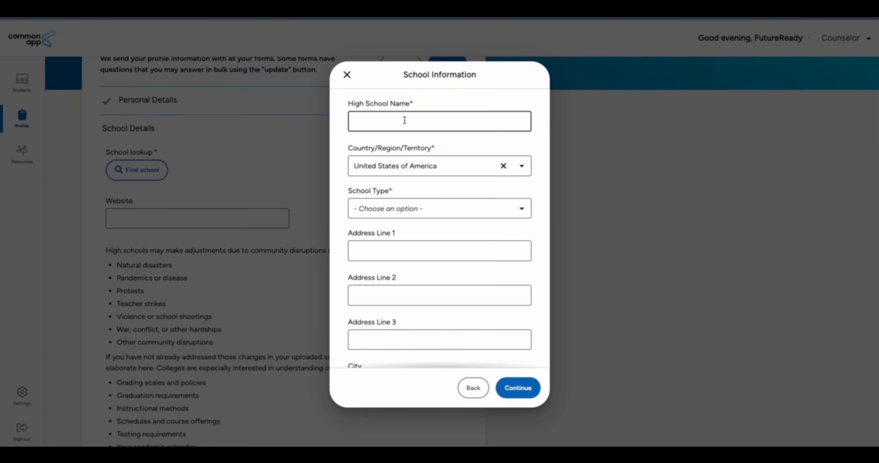
Replace the incorrect High School Name with Bal Ekta
{"action": "type", "text": "Texas college"}
{"action": "scroll", "coordinate": [424, 195], "scroll_direction": "down", "scroll_amount": 1}
{"action": "scroll", "coordinate": [424, 195], "scroll_direction": "up", "scroll_amount": 1}
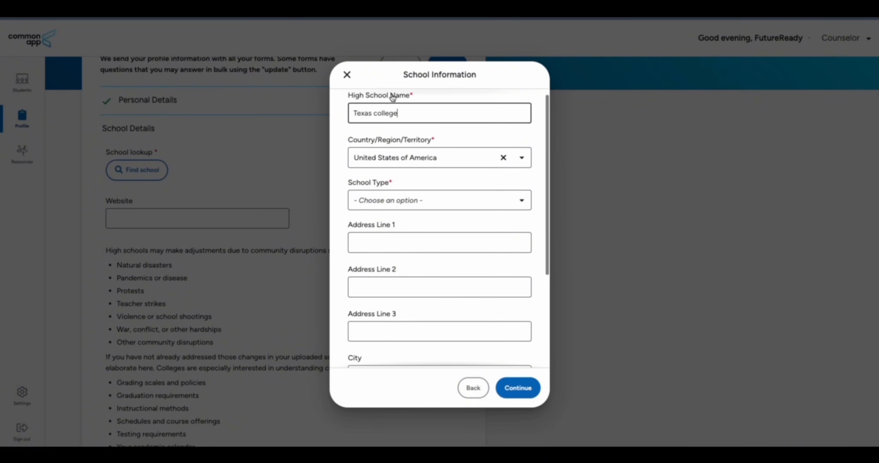
{"action": "left_click_drag", "start_coordinate": [410, 114], "coordinate": [333, 113]}
{"action": "key", "text": "BackSpace"}
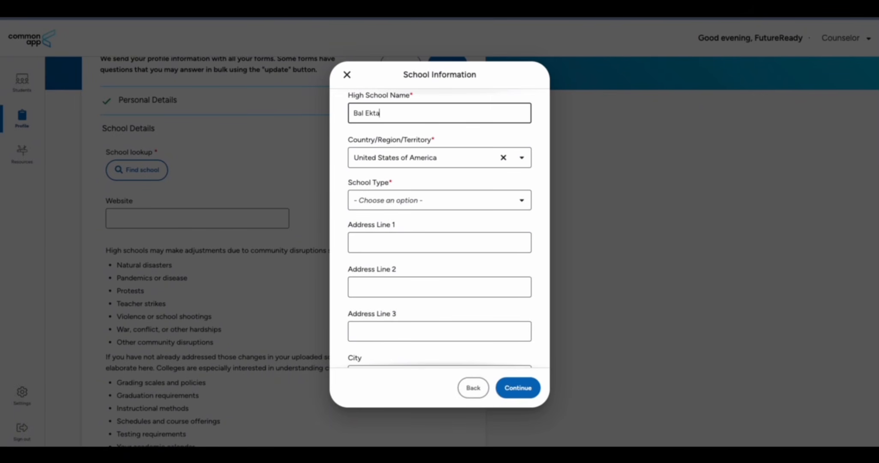
{"action": "scroll", "coordinate": [419, 142], "scroll_direction": "down", "scroll_amount": 1}
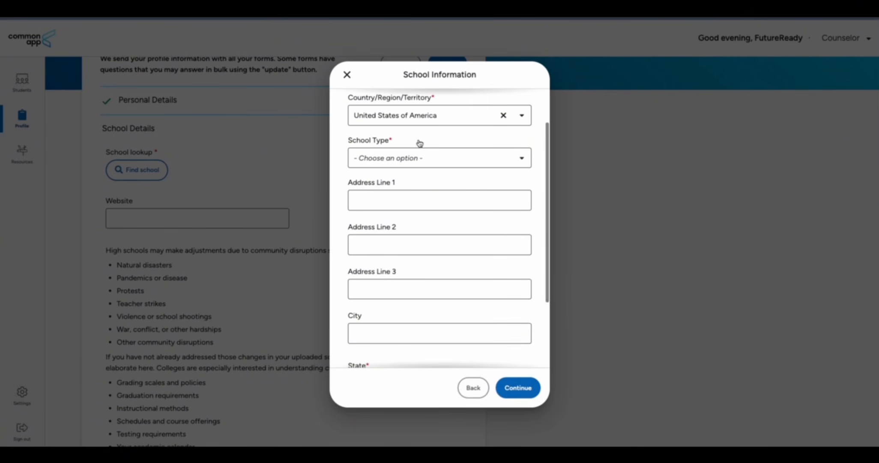
Set the school's Country to Nepal and School Type to Independent, then save it
{"action": "left_click", "coordinate": [437, 118]}
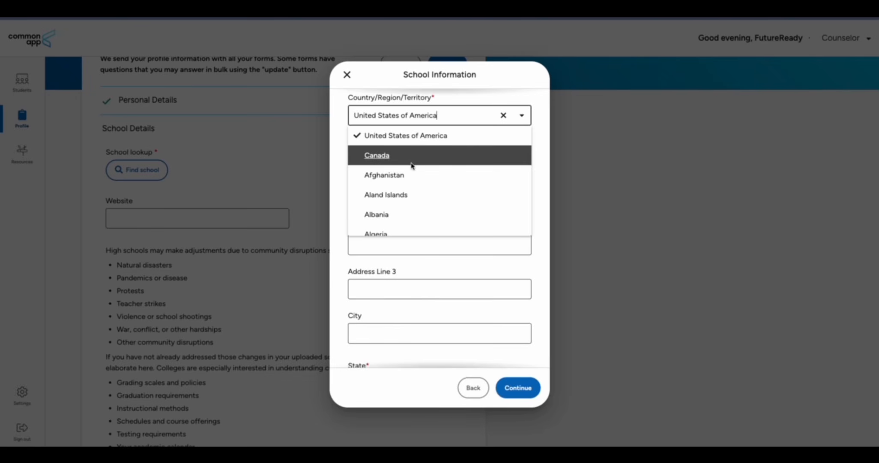
{"action": "type", "text": "Nepal"}
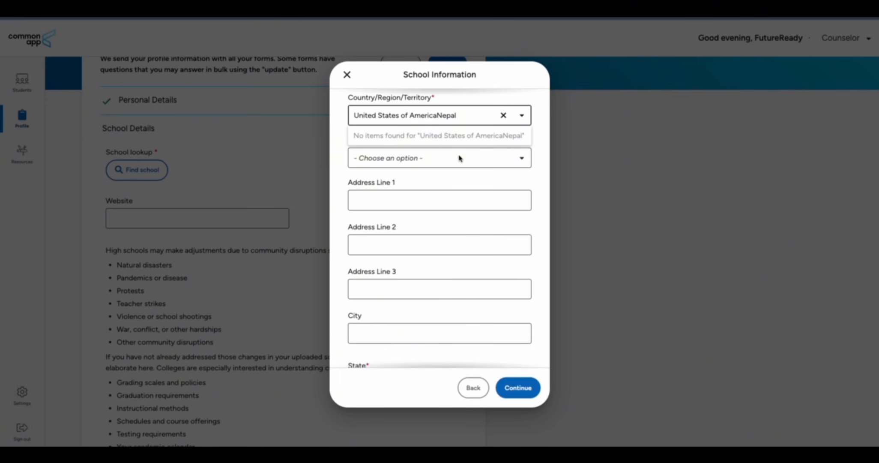
{"action": "left_click", "coordinate": [504, 115]}
{"action": "type", "text": "nepa"}
{"action": "left_click", "coordinate": [394, 136]}
{"action": "left_click", "coordinate": [410, 161]}
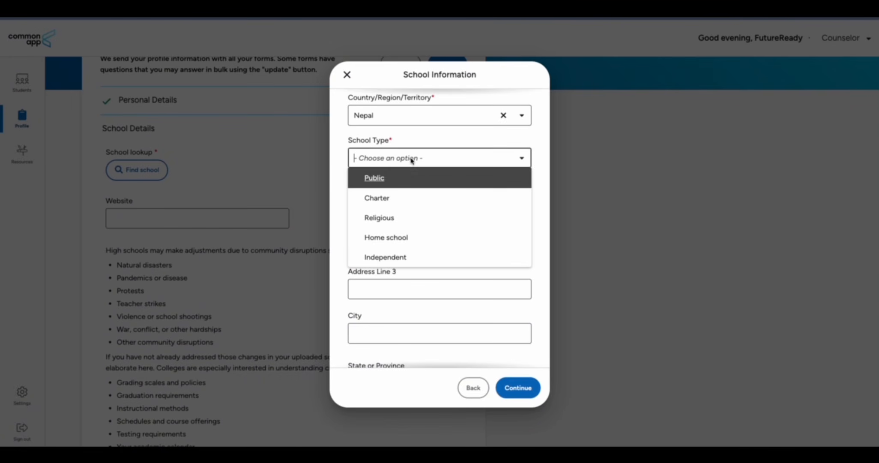
{"action": "left_click", "coordinate": [402, 256]}
{"action": "scroll", "coordinate": [398, 215], "scroll_direction": "down", "scroll_amount": 2}
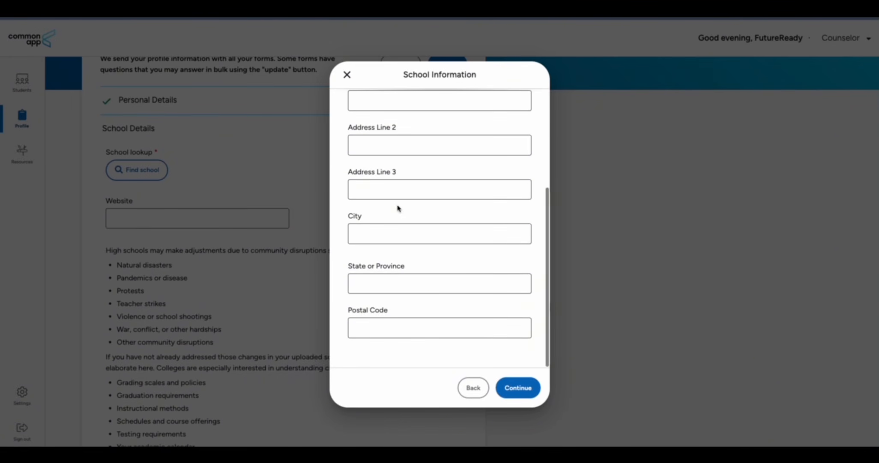
{"action": "left_click", "coordinate": [515, 387]}
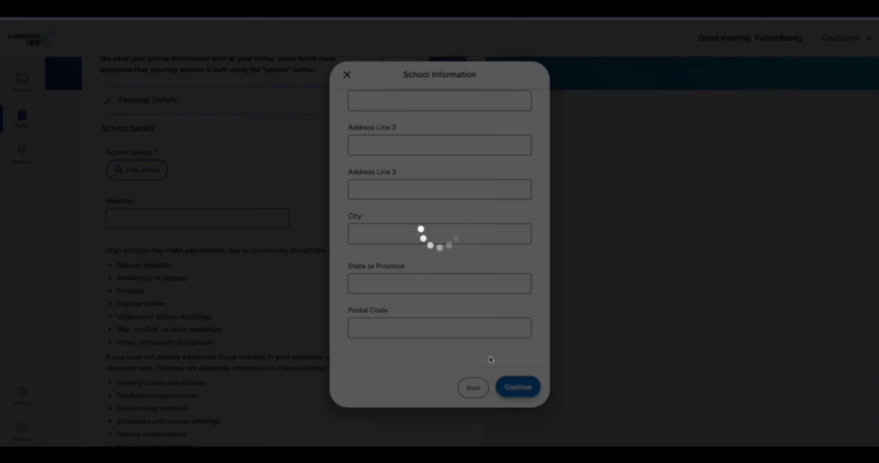
{"action": "left_click", "coordinate": [155, 171]}
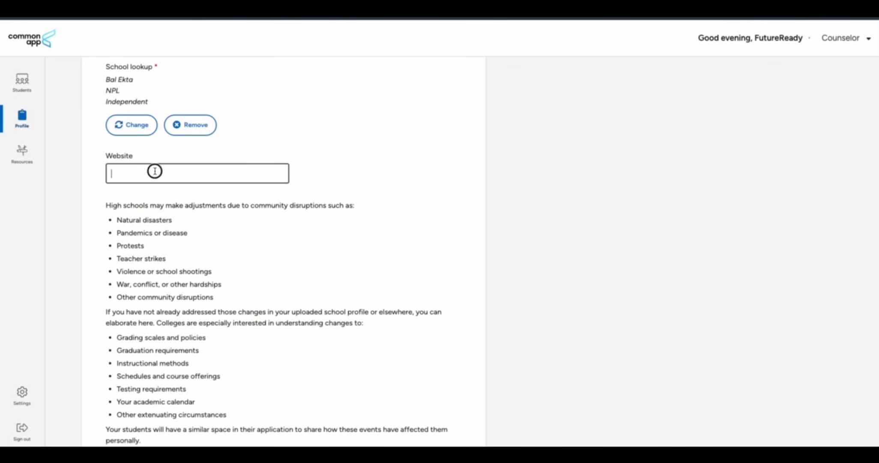
{"action": "type", "text": "www.balekta.com"}
{"action": "left_click", "coordinate": [351, 199]}
{"action": "scroll", "coordinate": [266, 195], "scroll_direction": "down", "scroll_amount": 3}
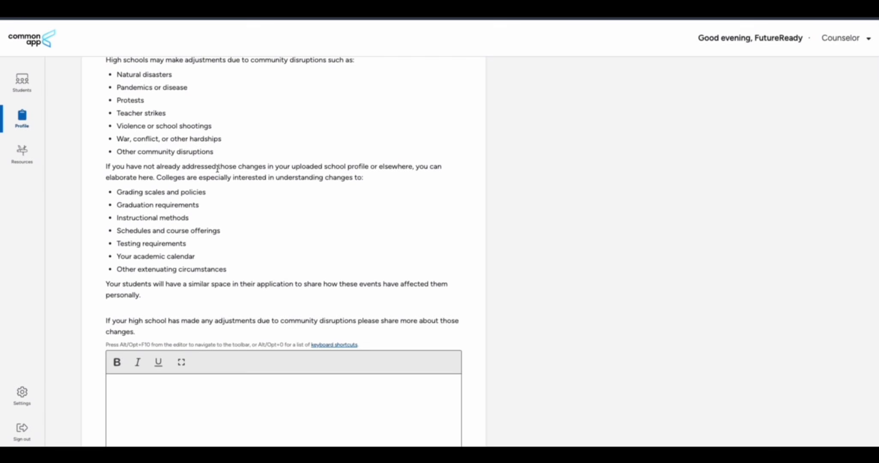
{"action": "scroll", "coordinate": [218, 171], "scroll_direction": "up", "scroll_amount": 1}
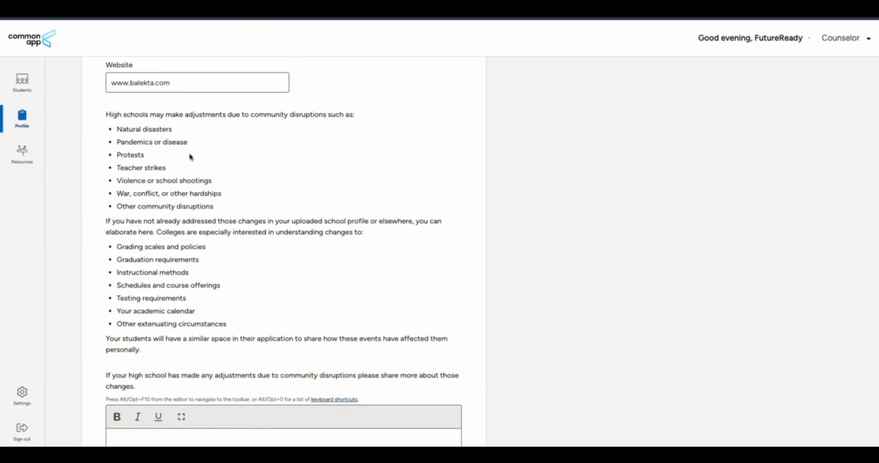
{"action": "scroll", "coordinate": [189, 154], "scroll_direction": "down", "scroll_amount": 3}
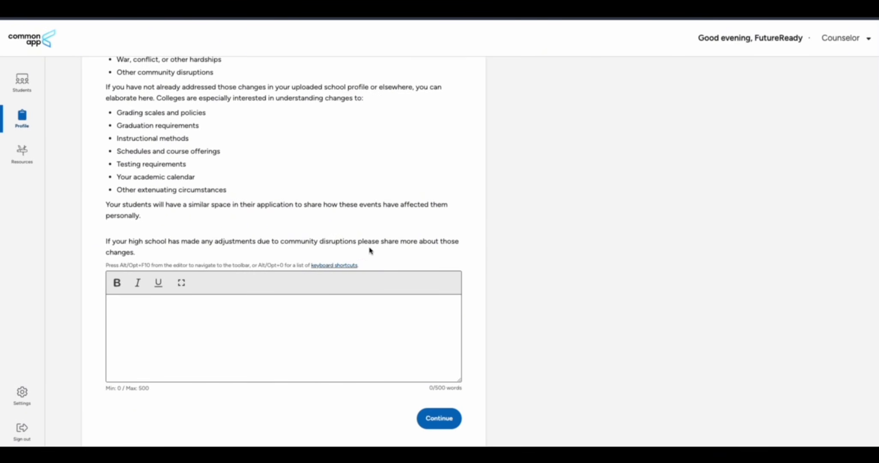
{"action": "left_click", "coordinate": [440, 421]}
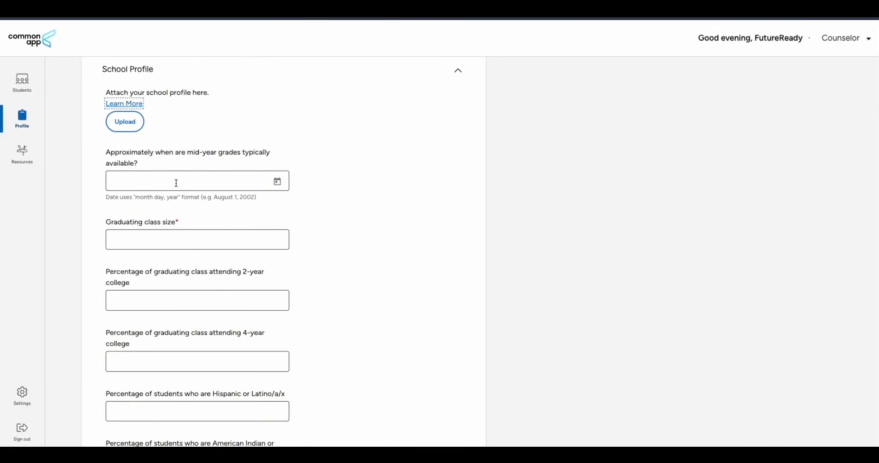
Enter a graduating class size of 150, leaving the 2-year college percentage blank
{"action": "left_click", "coordinate": [169, 185]}
{"action": "scroll", "coordinate": [302, 205], "scroll_direction": "down", "scroll_amount": 2}
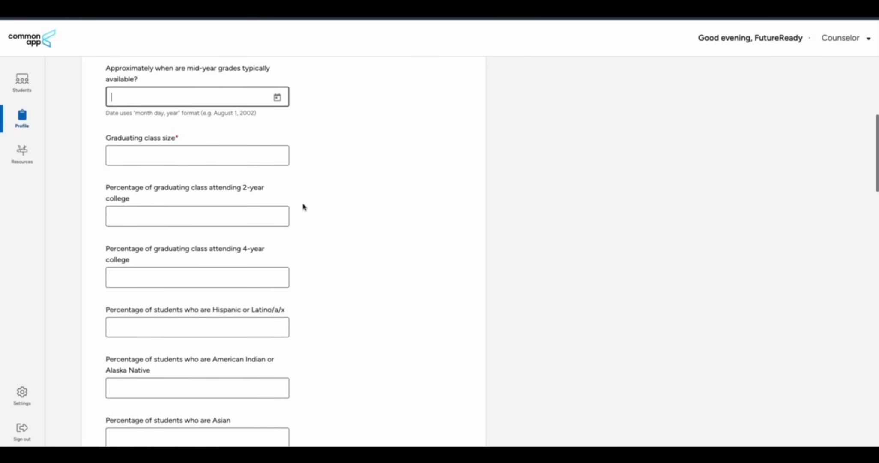
{"action": "left_click", "coordinate": [173, 153]}
{"action": "type", "text": "1"}
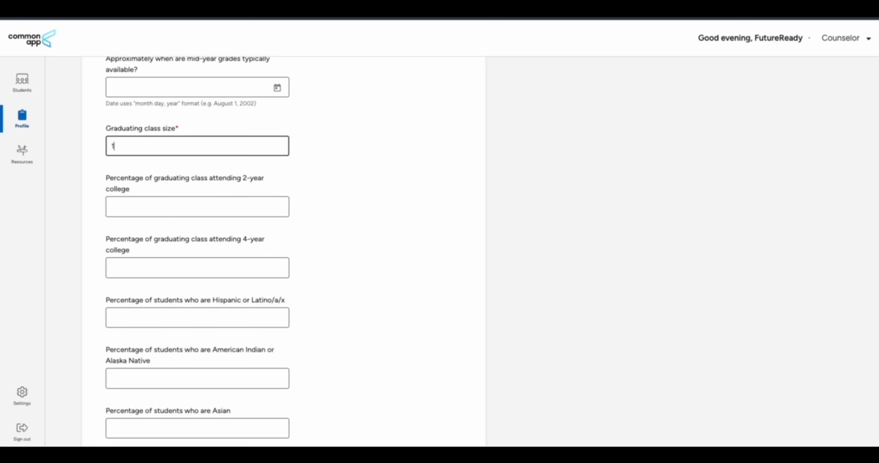
{"action": "type", "text": "50"}
{"action": "left_click", "coordinate": [172, 205]}
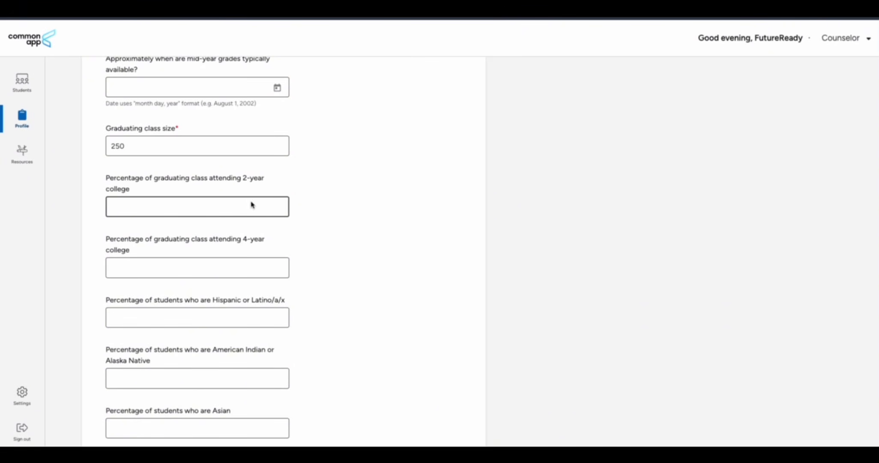
{"action": "left_click", "coordinate": [314, 214]}
{"action": "scroll", "coordinate": [315, 216], "scroll_direction": "down", "scroll_amount": 2}
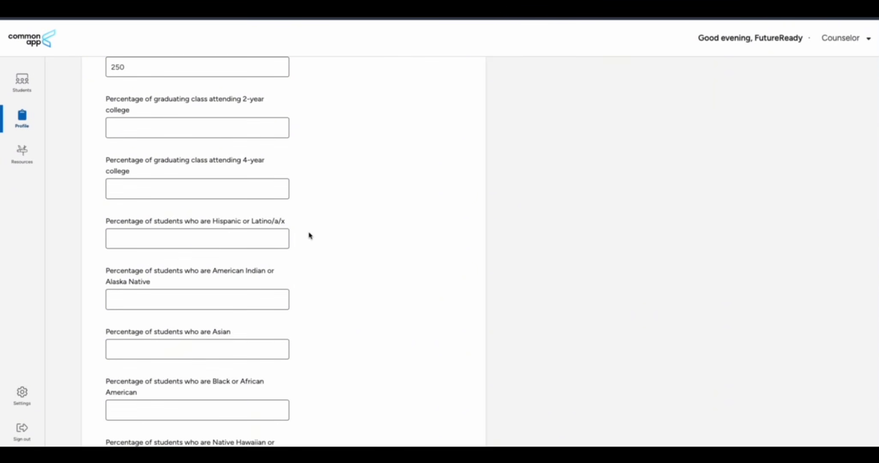
{"action": "scroll", "coordinate": [317, 237], "scroll_direction": "down", "scroll_amount": 2}
{"action": "scroll", "coordinate": [292, 260], "scroll_direction": "down", "scroll_amount": 6}
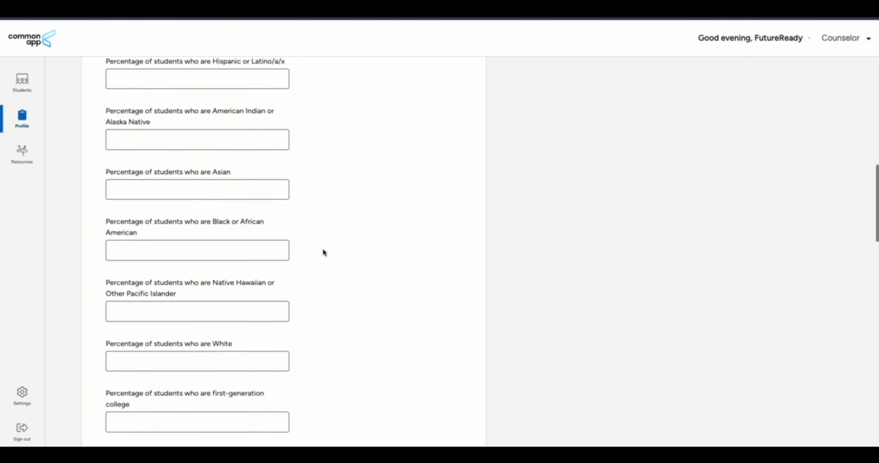
{"action": "scroll", "coordinate": [324, 251], "scroll_direction": "down", "scroll_amount": 4}
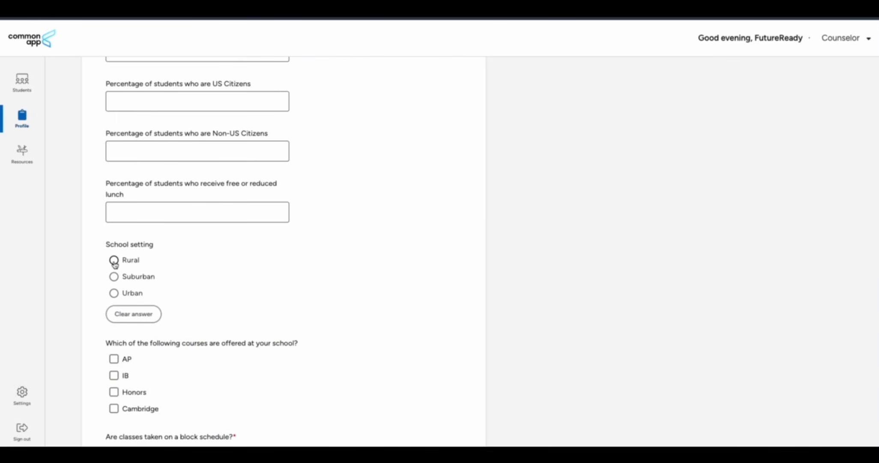
Set the school setting to Urban and answer No to block scheduling
{"action": "left_click", "coordinate": [113, 292]}
{"action": "scroll", "coordinate": [252, 291], "scroll_direction": "down", "scroll_amount": 3}
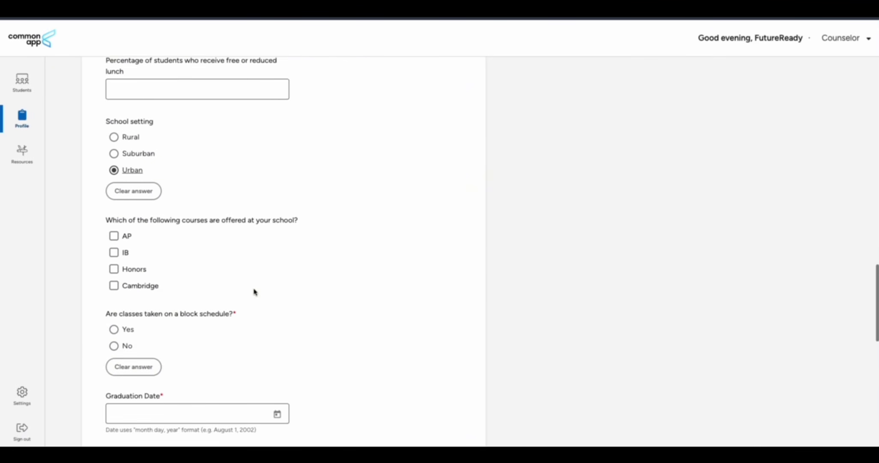
{"action": "scroll", "coordinate": [255, 293], "scroll_direction": "down", "scroll_amount": 1}
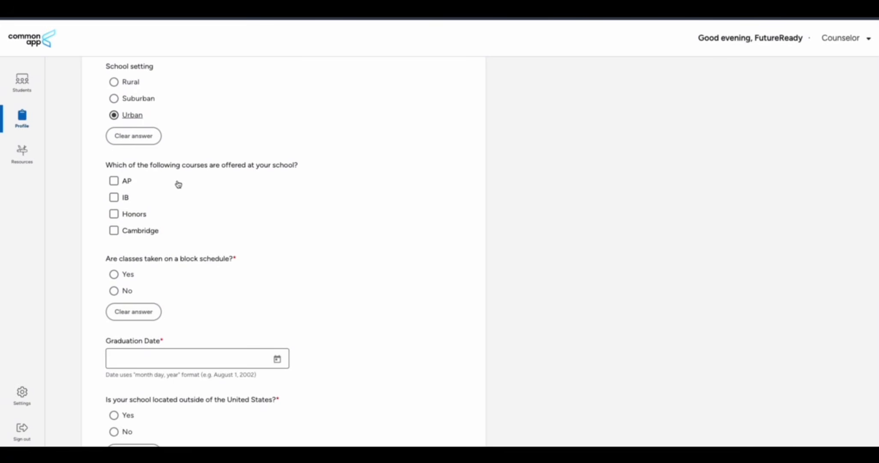
{"action": "scroll", "coordinate": [196, 241], "scroll_direction": "down", "scroll_amount": 2}
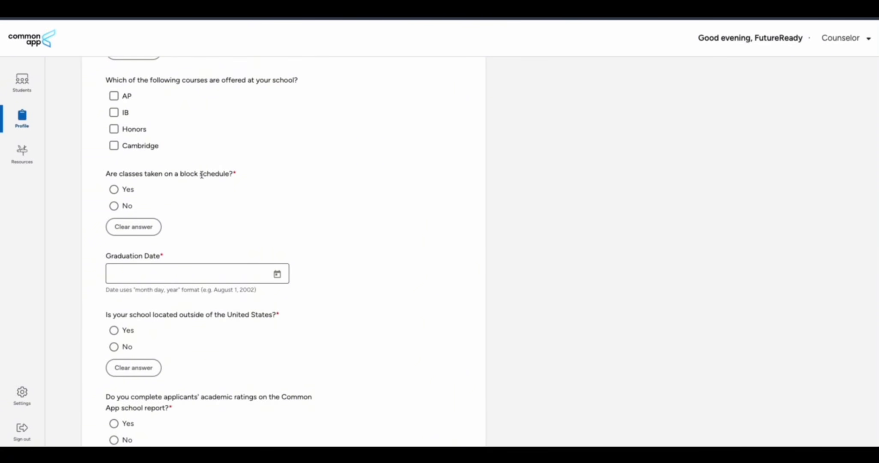
{"action": "left_click", "coordinate": [115, 189]}
{"action": "left_click", "coordinate": [114, 205]}
{"action": "scroll", "coordinate": [231, 224], "scroll_direction": "down", "scroll_amount": 2}
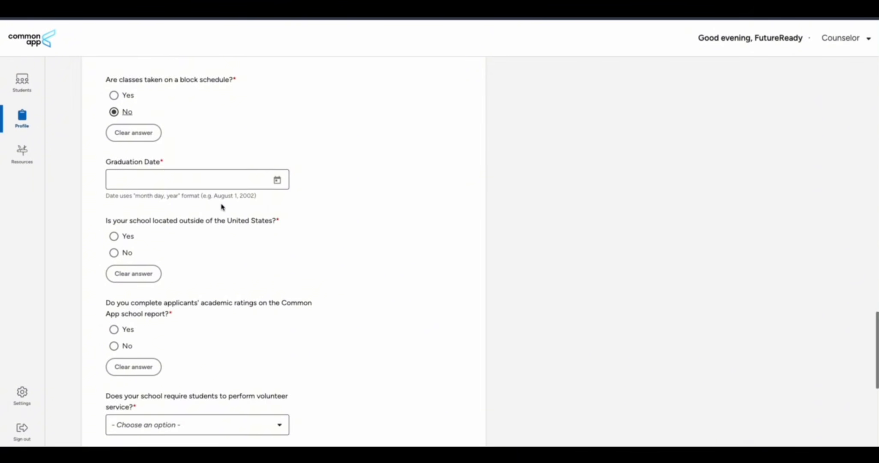
{"action": "scroll", "coordinate": [221, 207], "scroll_direction": "down", "scroll_amount": 1}
Set graduation date to August 1, 2025, mark the school non-US, with no AP curriculum
{"action": "left_click", "coordinate": [277, 145]}
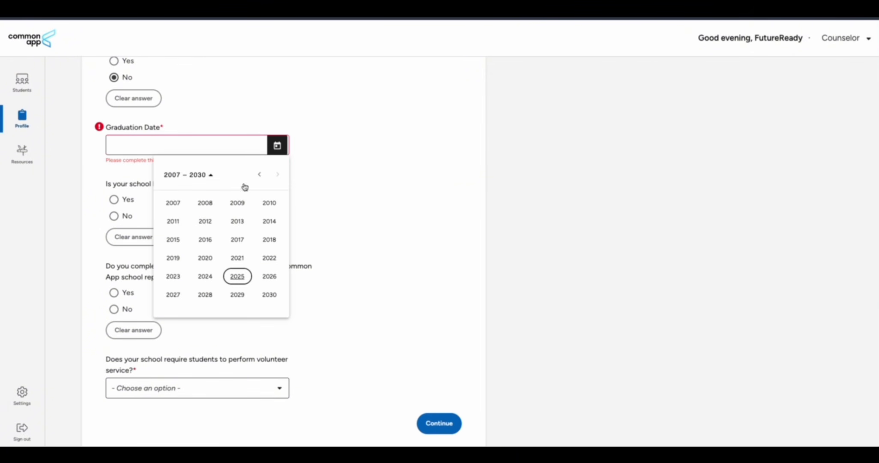
{"action": "left_click", "coordinate": [238, 277]}
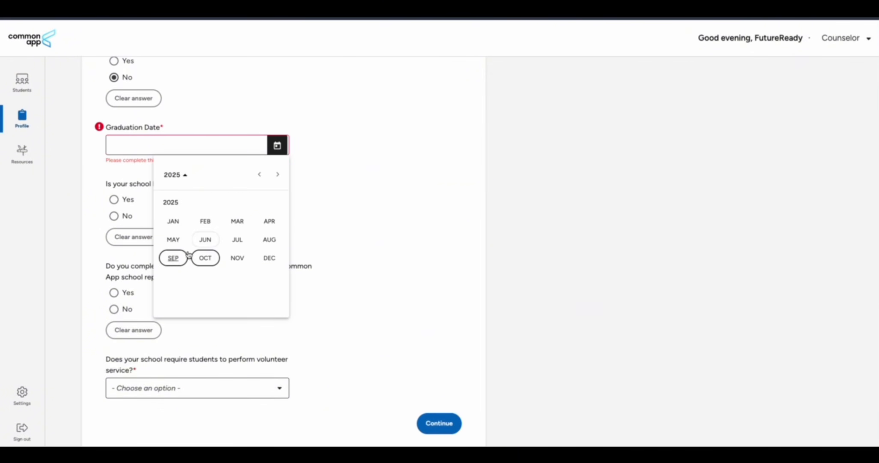
{"action": "left_click", "coordinate": [269, 240]}
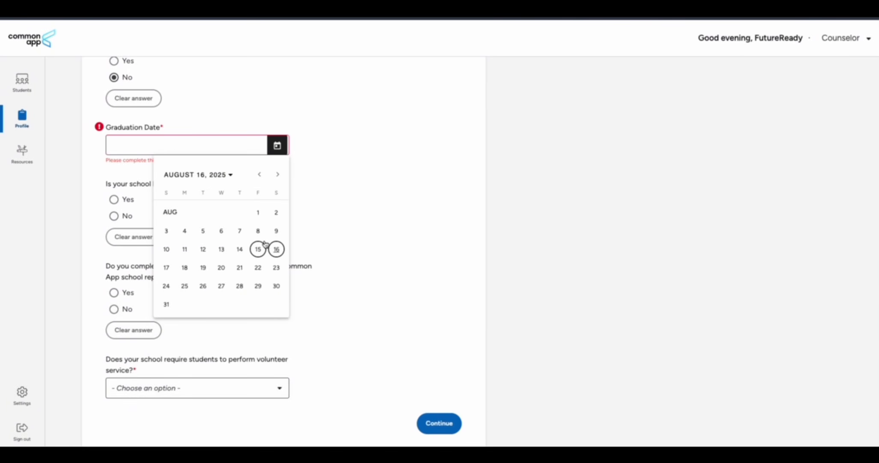
{"action": "left_click", "coordinate": [258, 212]}
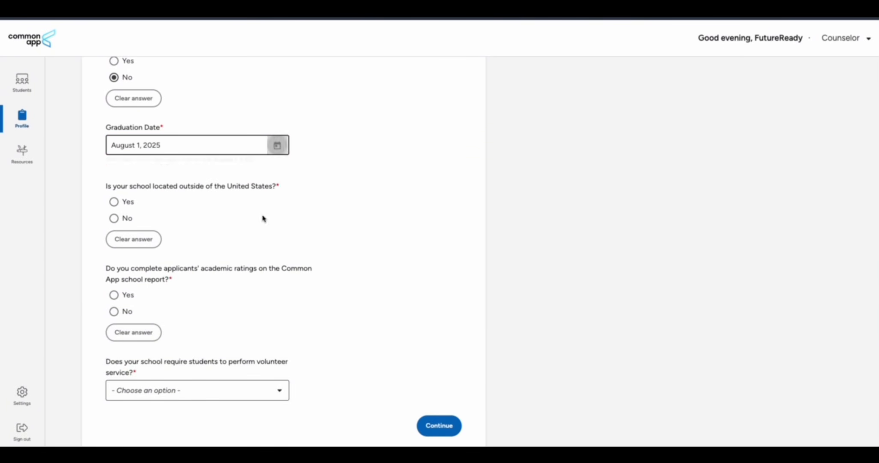
{"action": "scroll", "coordinate": [180, 256], "scroll_direction": "down", "scroll_amount": 2}
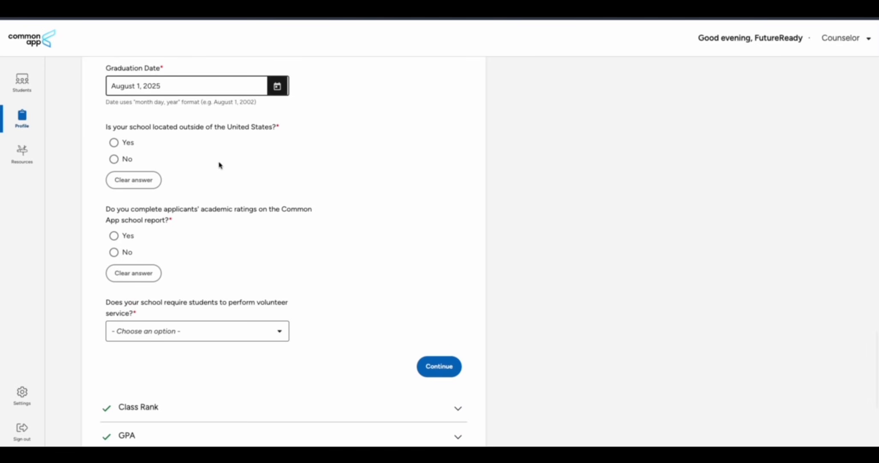
{"action": "left_click", "coordinate": [114, 142]}
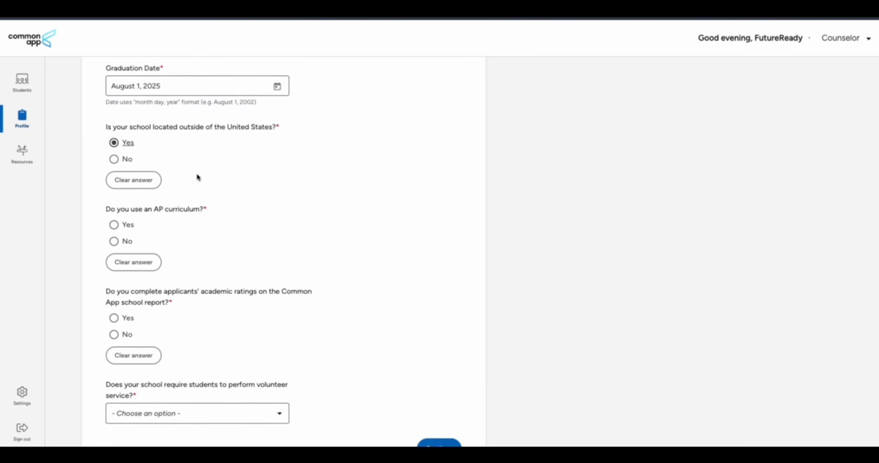
{"action": "scroll", "coordinate": [201, 180], "scroll_direction": "down", "scroll_amount": 2}
{"action": "left_click", "coordinate": [114, 174]}
Answer Yes to academic ratings and No to required volunteer service, then save the profile
{"action": "scroll", "coordinate": [188, 185], "scroll_direction": "down", "scroll_amount": 2}
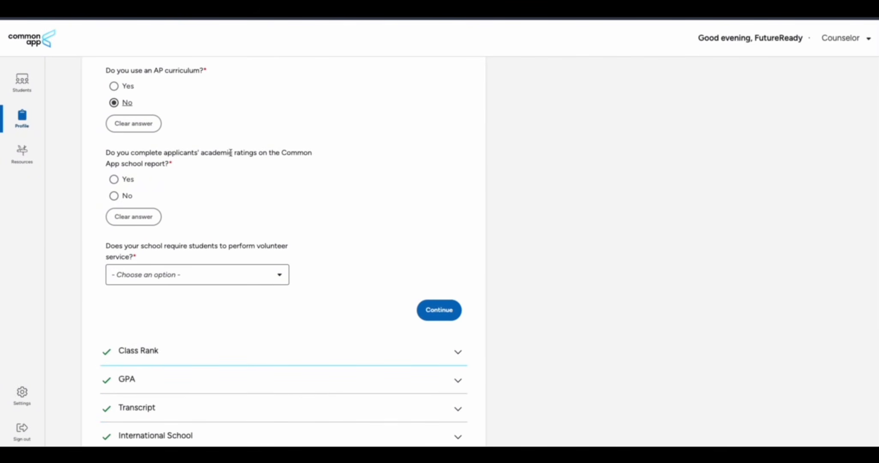
{"action": "left_click", "coordinate": [114, 179]}
{"action": "scroll", "coordinate": [239, 192], "scroll_direction": "down", "scroll_amount": 3}
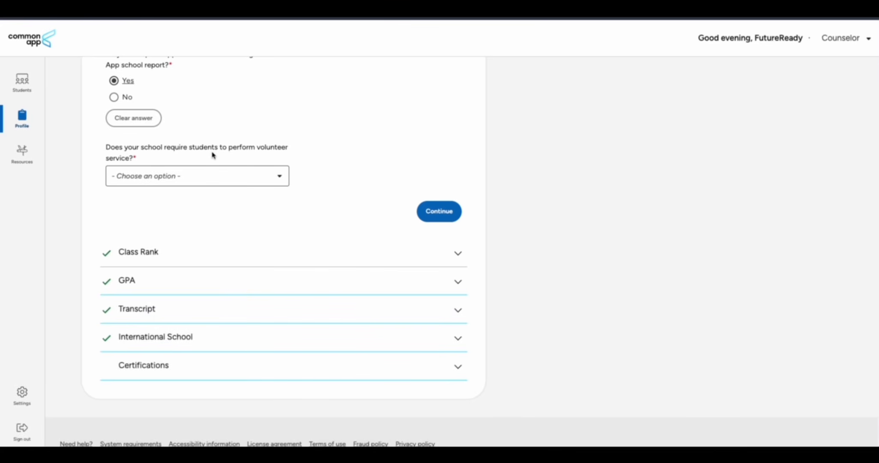
{"action": "left_click", "coordinate": [243, 180]}
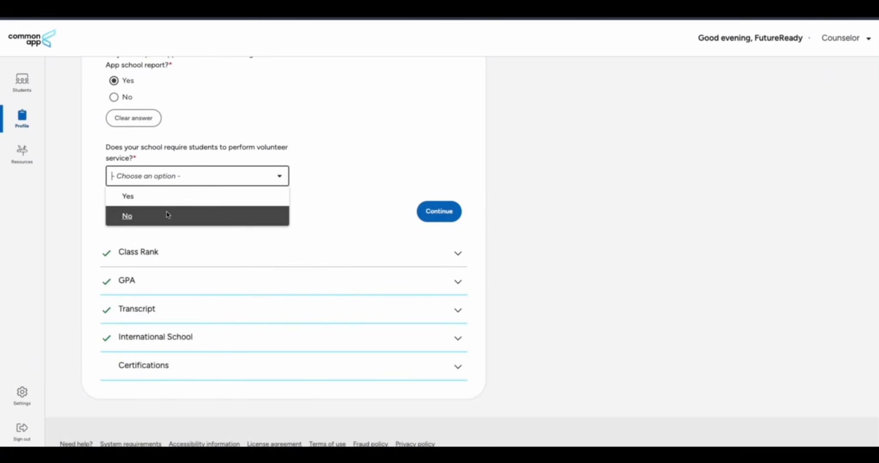
{"action": "left_click", "coordinate": [173, 198]}
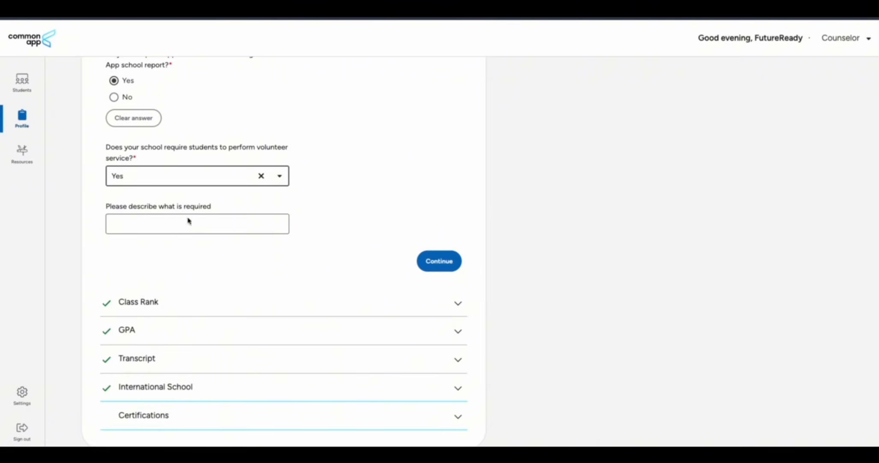
{"action": "left_click", "coordinate": [217, 178]}
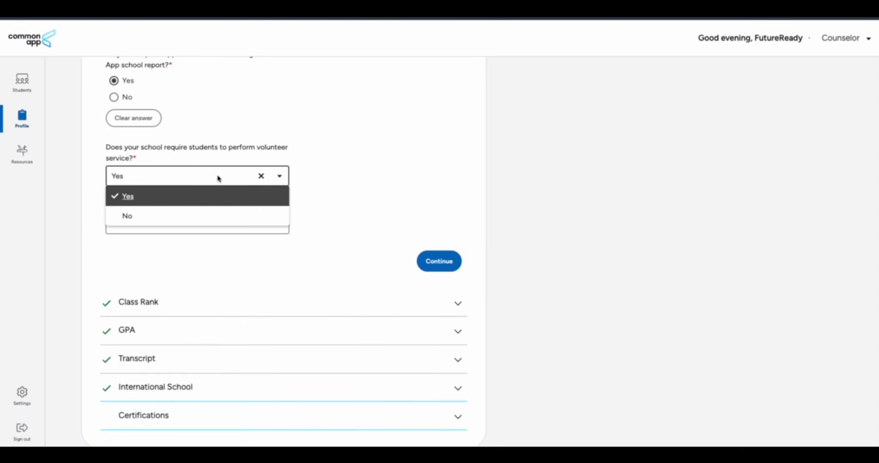
{"action": "left_click", "coordinate": [168, 211]}
{"action": "left_click", "coordinate": [451, 216]}
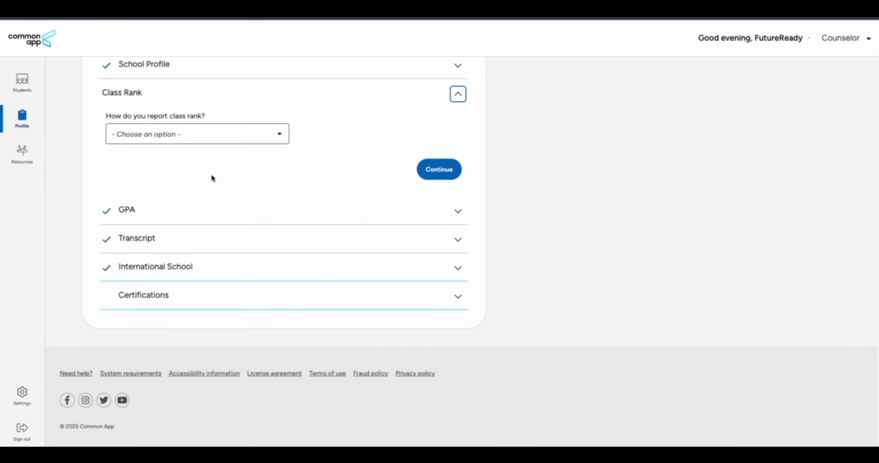
Check the Transcript Affirmation and Communication certifications, then return to My students
{"action": "scroll", "coordinate": [214, 179], "scroll_direction": "up", "scroll_amount": 1}
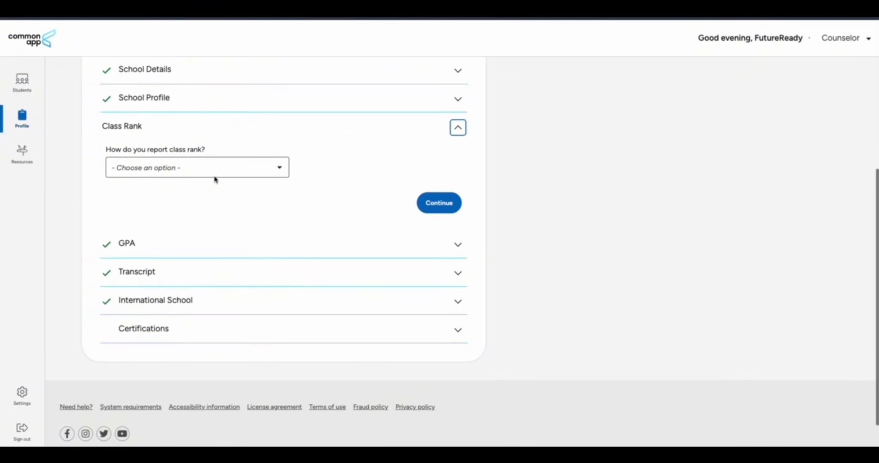
{"action": "left_click", "coordinate": [238, 179]}
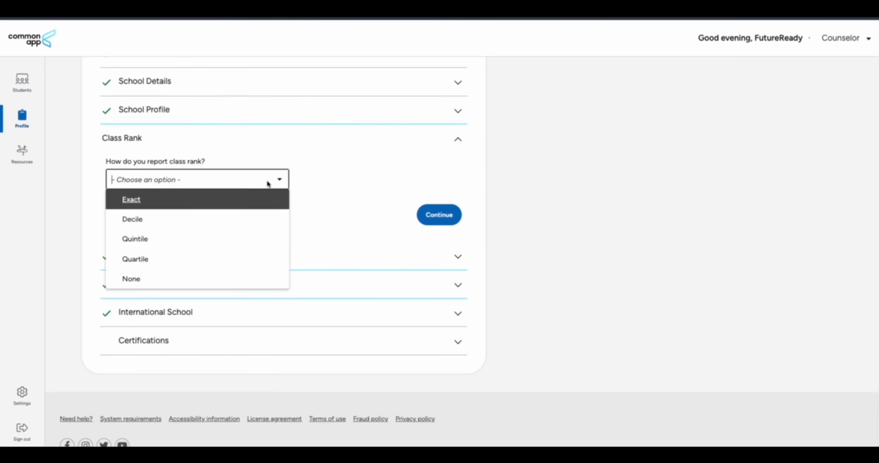
{"action": "left_click", "coordinate": [353, 186]}
{"action": "left_click", "coordinate": [170, 346]}
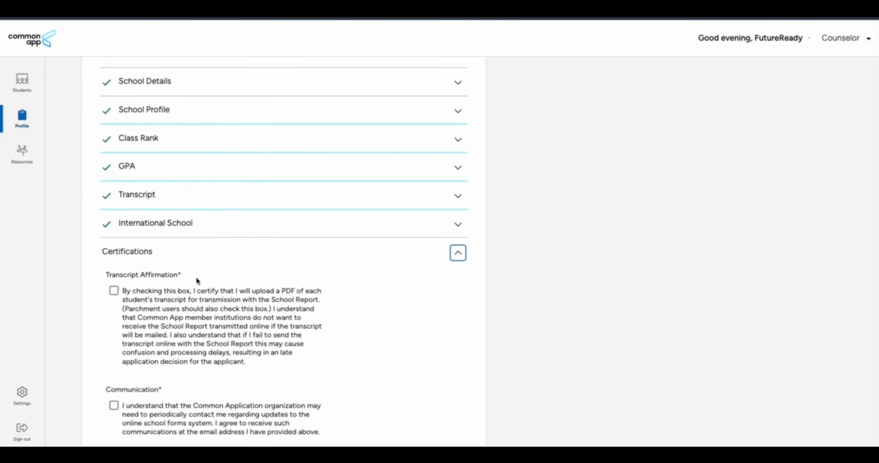
{"action": "scroll", "coordinate": [206, 254], "scroll_direction": "down", "scroll_amount": 1}
{"action": "left_click", "coordinate": [115, 234]}
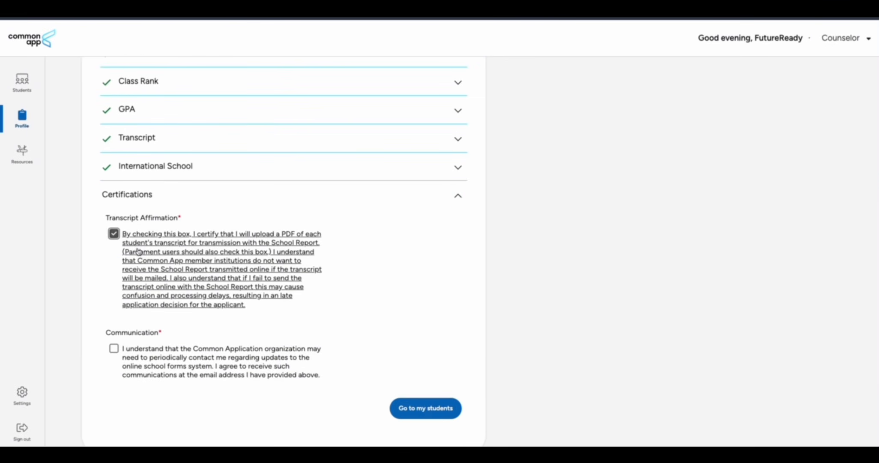
{"action": "scroll", "coordinate": [114, 240], "scroll_direction": "down", "scroll_amount": 1}
{"action": "left_click", "coordinate": [113, 278]}
{"action": "scroll", "coordinate": [348, 265], "scroll_direction": "up", "scroll_amount": 5}
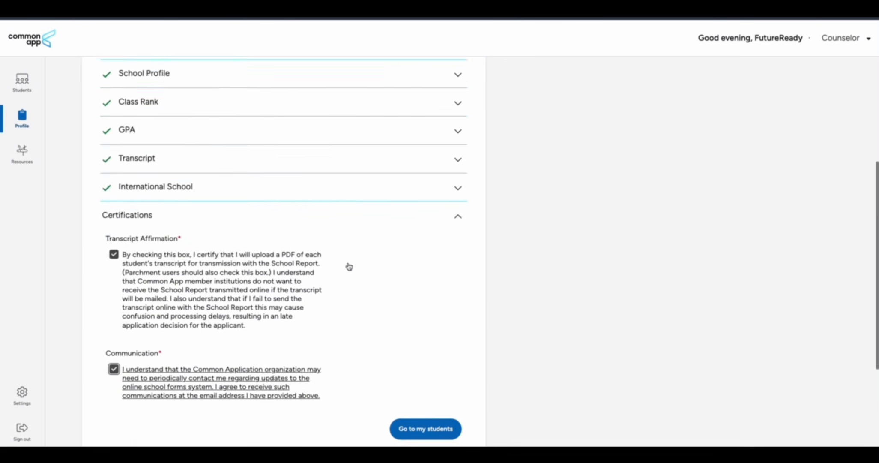
{"action": "scroll", "coordinate": [348, 265], "scroll_direction": "down", "scroll_amount": 6}
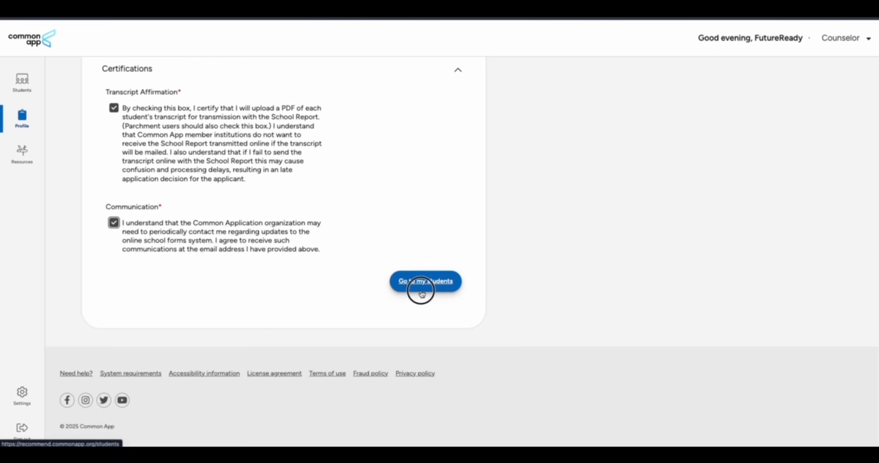
{"action": "left_click", "coordinate": [419, 287]}
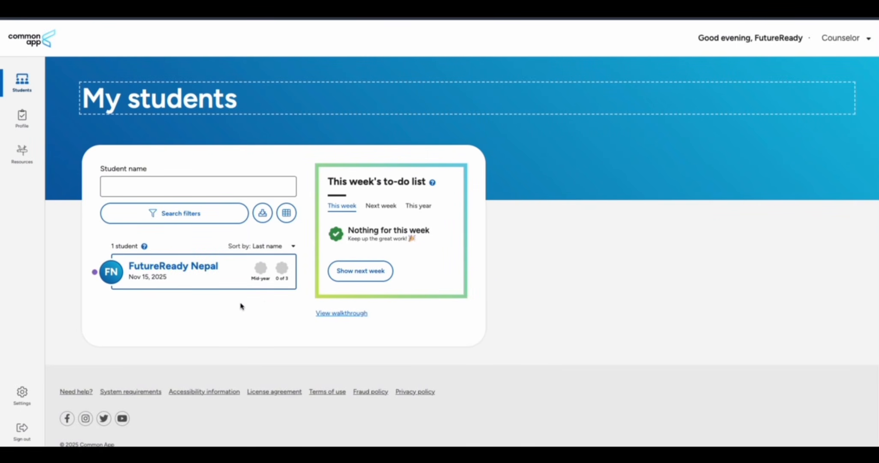
Open the student's New Jersey Institute of Technology application and its School report form
{"action": "left_click", "coordinate": [183, 269]}
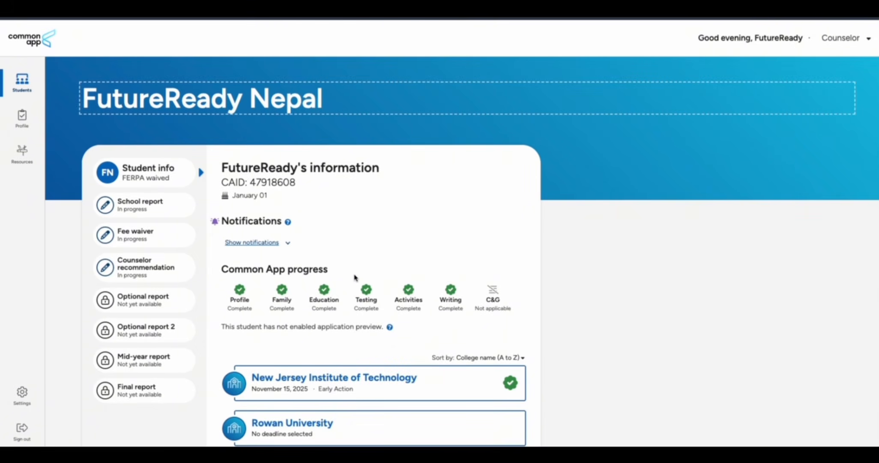
{"action": "scroll", "coordinate": [354, 278], "scroll_direction": "down", "scroll_amount": 5}
{"action": "scroll", "coordinate": [354, 278], "scroll_direction": "up", "scroll_amount": 3}
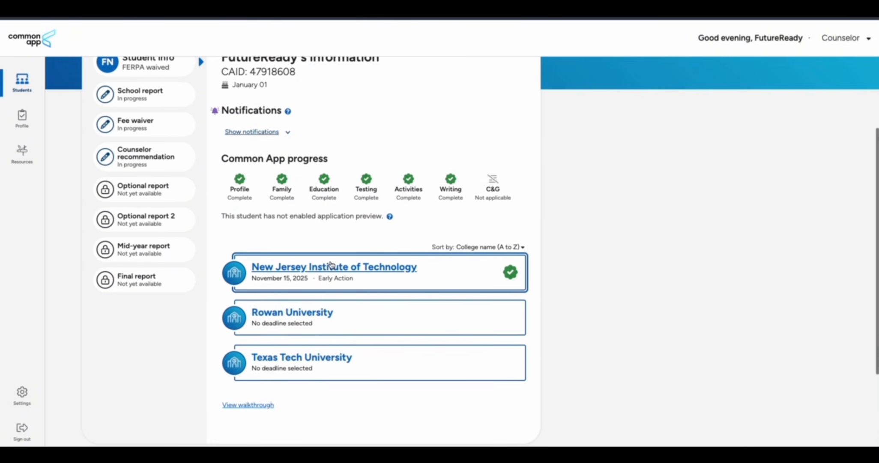
{"action": "left_click", "coordinate": [329, 270]}
{"action": "scroll", "coordinate": [334, 270], "scroll_direction": "down", "scroll_amount": 1}
{"action": "scroll", "coordinate": [325, 258], "scroll_direction": "up", "scroll_amount": 1}
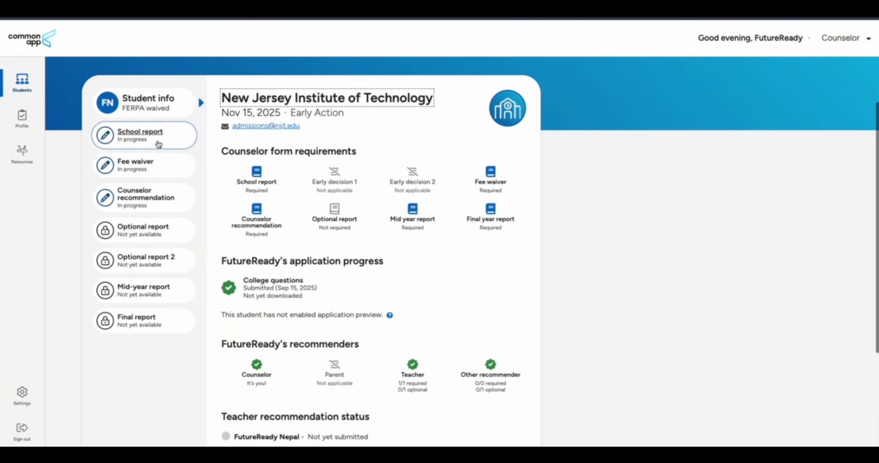
{"action": "left_click", "coordinate": [147, 145]}
{"action": "left_click", "coordinate": [145, 198]}
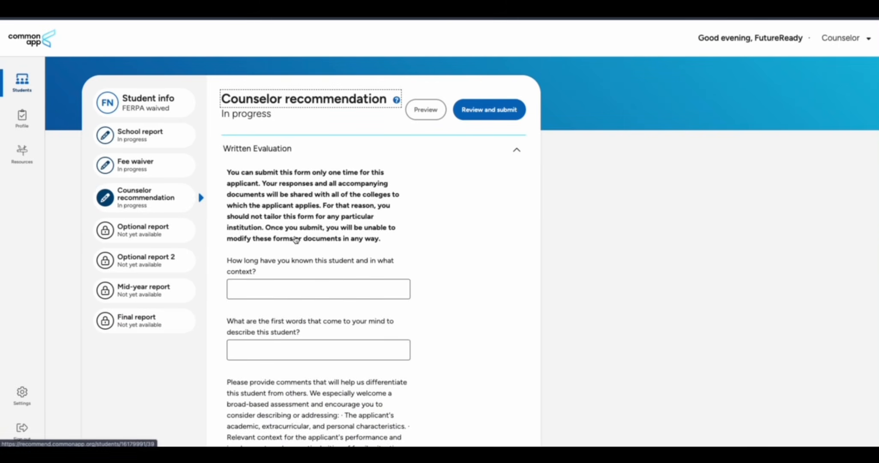
{"action": "left_click", "coordinate": [143, 137]}
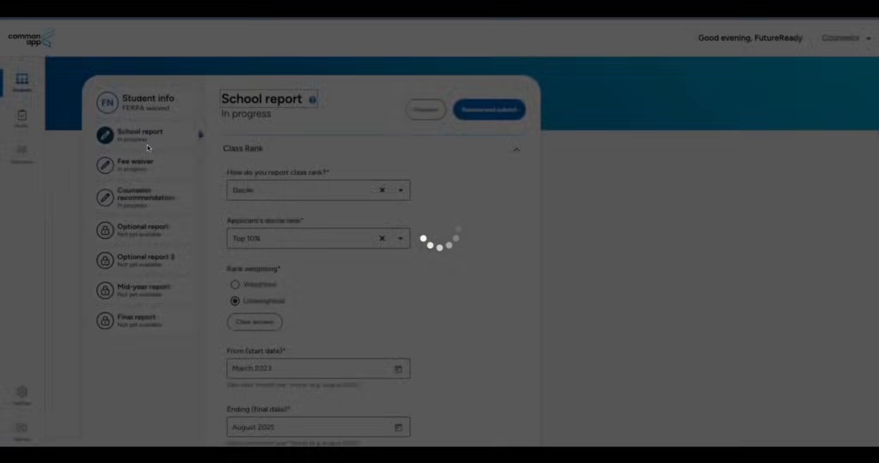
Confirm the existing Class Rank, GPA and Curriculum sections of the School report
{"action": "scroll", "coordinate": [385, 265], "scroll_direction": "down", "scroll_amount": 8}
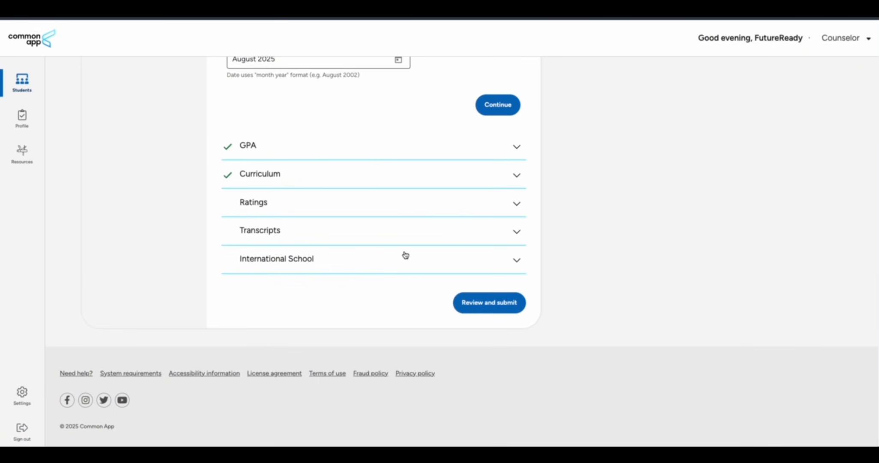
{"action": "left_click", "coordinate": [496, 105]}
{"action": "scroll", "coordinate": [442, 211], "scroll_direction": "down", "scroll_amount": 10}
{"action": "scroll", "coordinate": [442, 212], "scroll_direction": "down", "scroll_amount": 5}
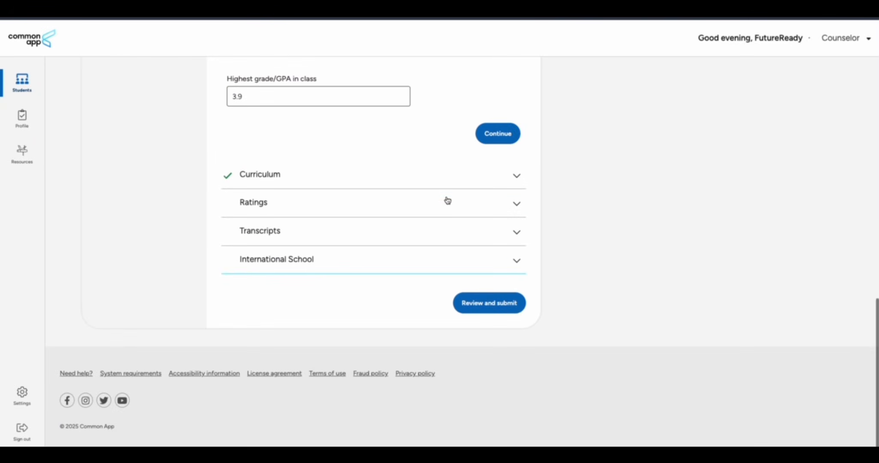
{"action": "left_click", "coordinate": [498, 133]}
{"action": "scroll", "coordinate": [338, 240], "scroll_direction": "down", "scroll_amount": 10}
{"action": "scroll", "coordinate": [337, 240], "scroll_direction": "up", "scroll_amount": 3}
{"action": "scroll", "coordinate": [337, 239], "scroll_direction": "down", "scroll_amount": 2}
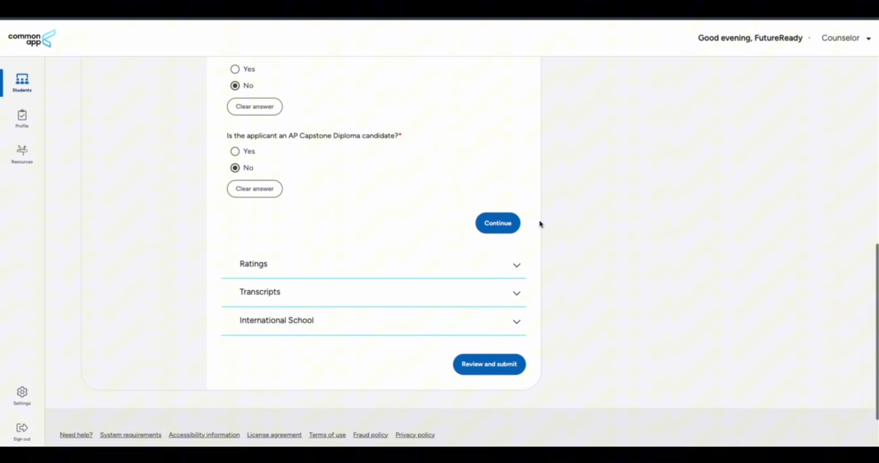
{"action": "left_click", "coordinate": [495, 226]}
Rate academics, extracurriculars, character and overall all Outstanding (top 5%), then save Ratings
{"action": "scroll", "coordinate": [421, 232], "scroll_direction": "down", "scroll_amount": 3}
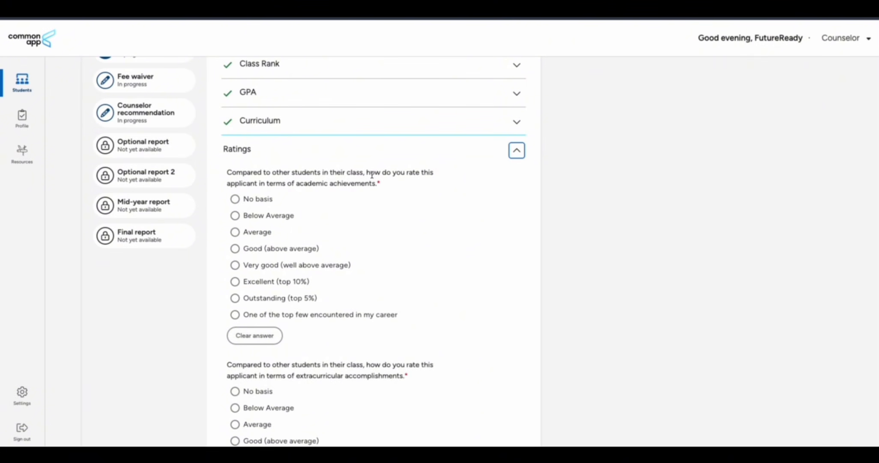
{"action": "left_click", "coordinate": [235, 297]}
{"action": "scroll", "coordinate": [299, 295], "scroll_direction": "down", "scroll_amount": 5}
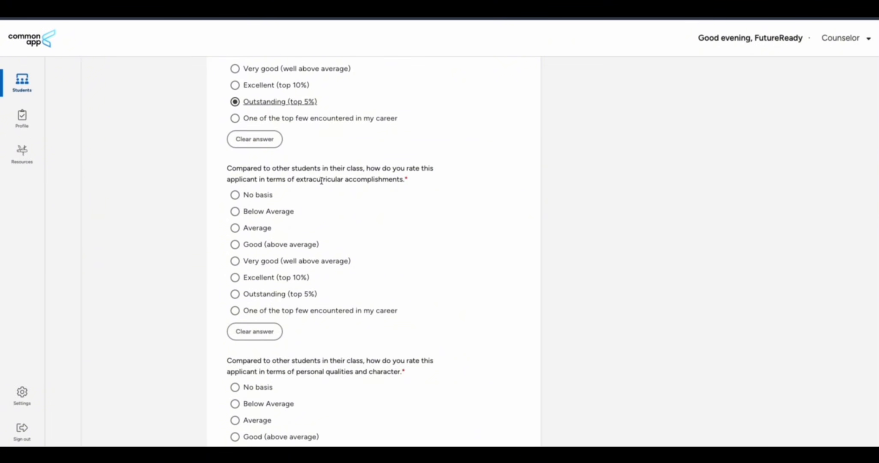
{"action": "left_click", "coordinate": [231, 295]}
{"action": "scroll", "coordinate": [284, 287], "scroll_direction": "down", "scroll_amount": 4}
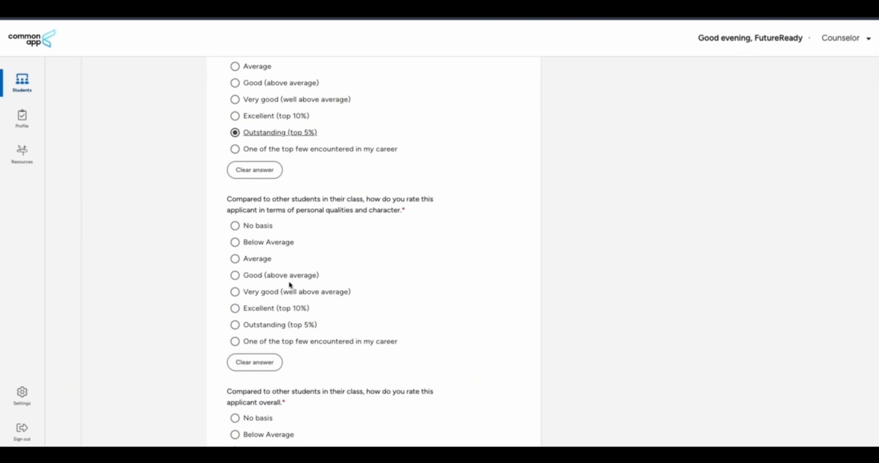
{"action": "left_click", "coordinate": [235, 327]}
{"action": "scroll", "coordinate": [341, 336], "scroll_direction": "down", "scroll_amount": 5}
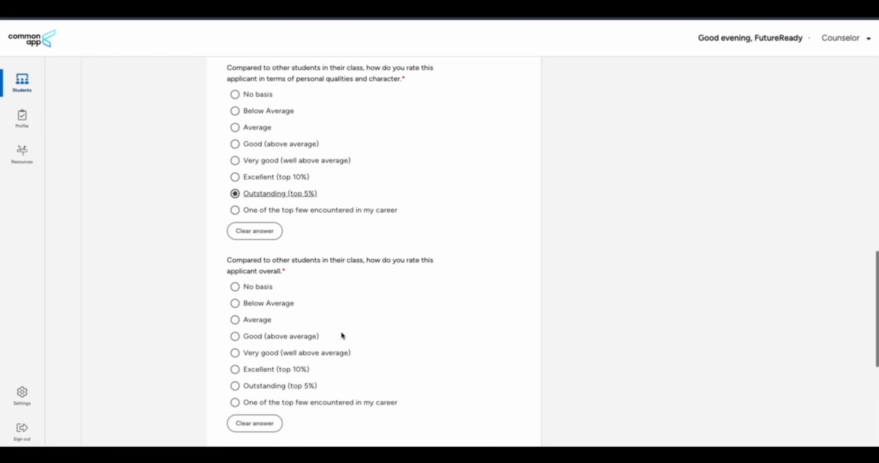
{"action": "left_click", "coordinate": [235, 334]}
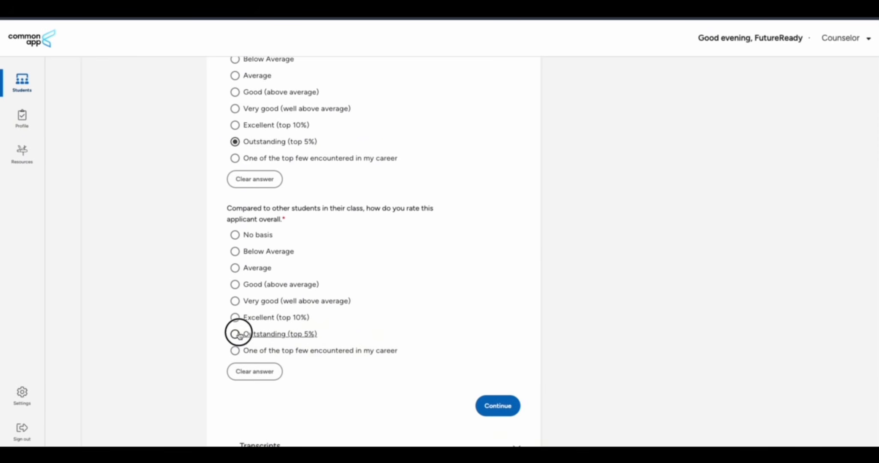
{"action": "scroll", "coordinate": [377, 340], "scroll_direction": "down", "scroll_amount": 4}
{"action": "left_click", "coordinate": [497, 237]}
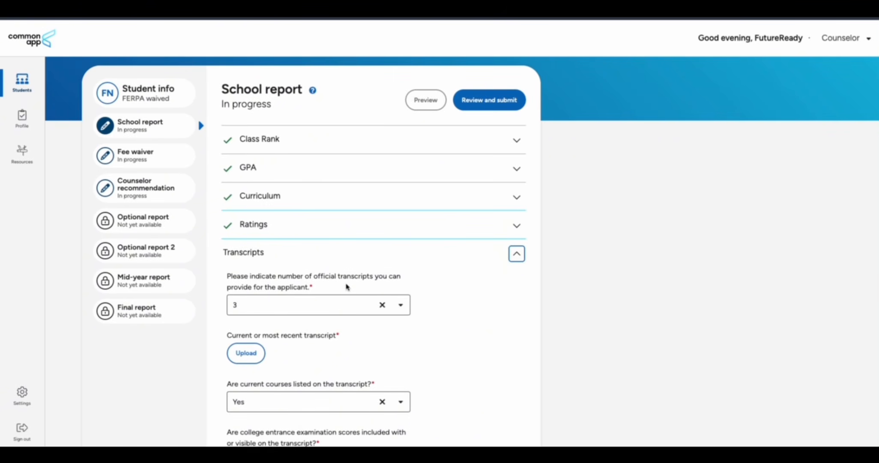
Fill the top three grading-scale equivalents as A+, B+ and C+
{"action": "scroll", "coordinate": [454, 221], "scroll_direction": "down", "scroll_amount": 10}
{"action": "type", "text": "A+"}
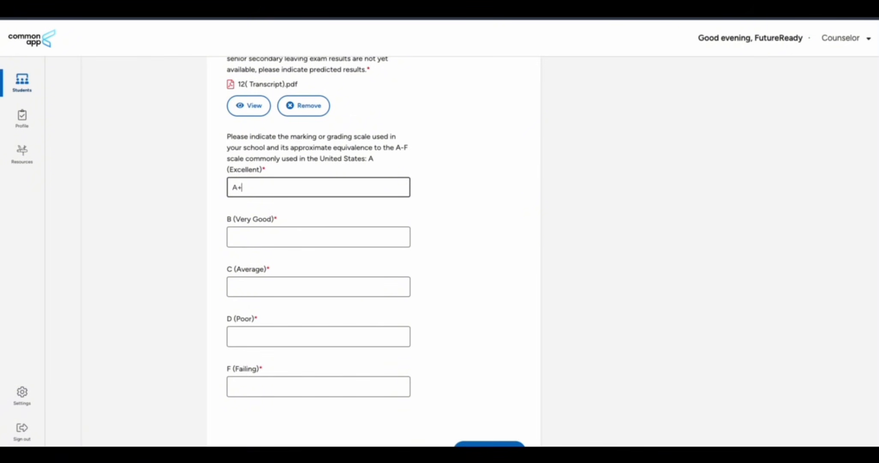
{"action": "left_click", "coordinate": [299, 236]}
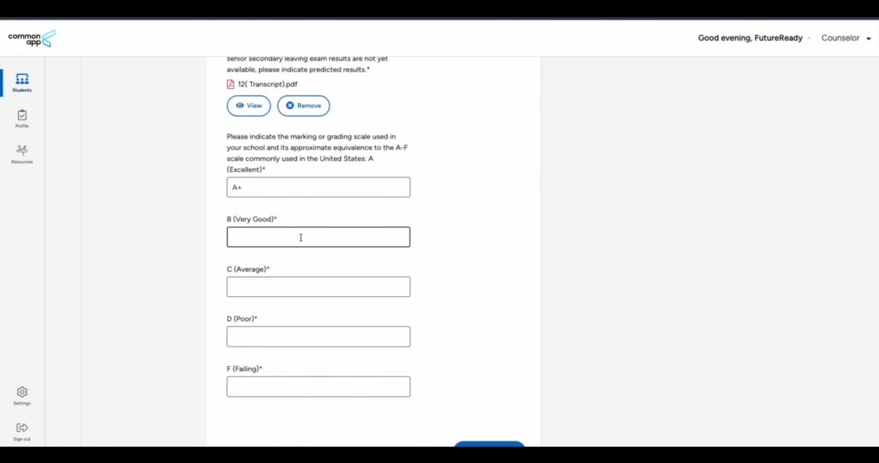
{"action": "left_click", "coordinate": [463, 239]}
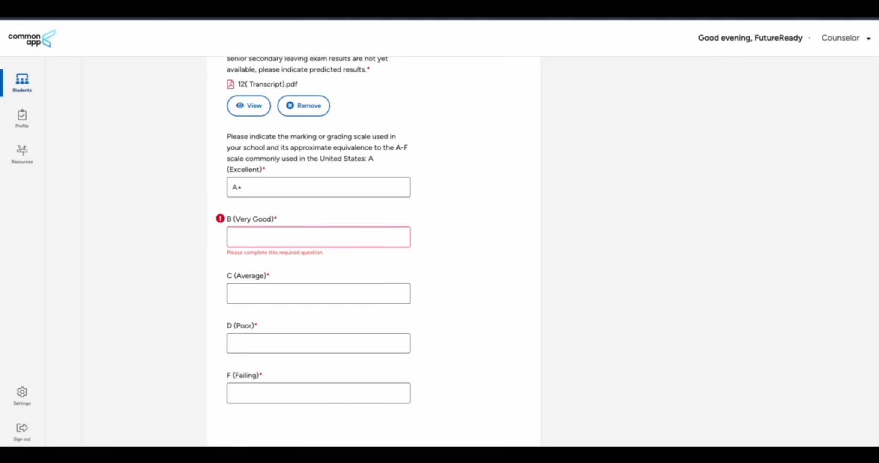
{"action": "type", "text": "B+"}
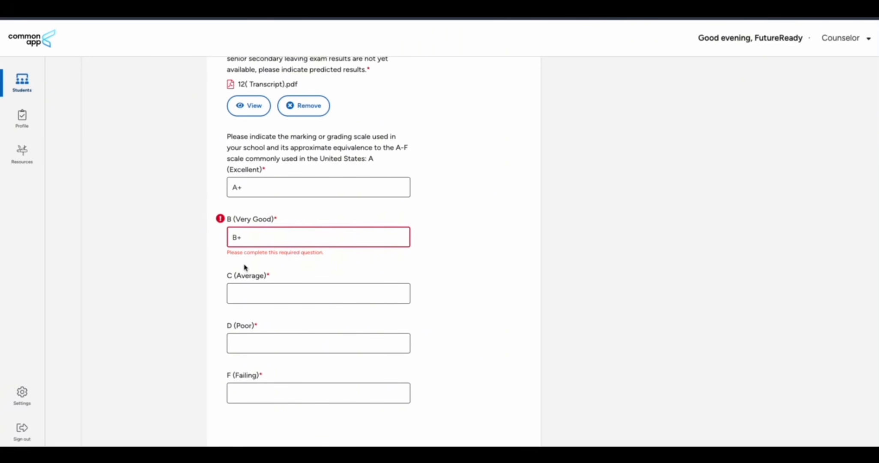
{"action": "left_click", "coordinate": [250, 290]}
{"action": "type", "text": "C+"}
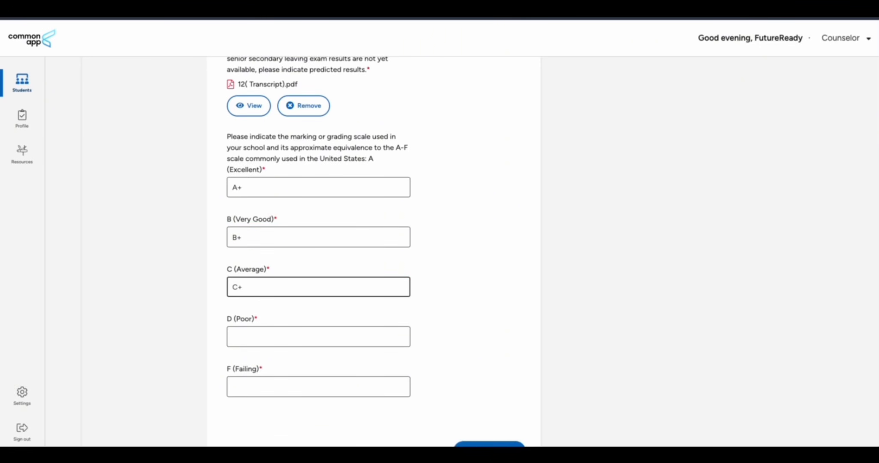
Map D (Poor) to D and F (Failing) to Not Graded
{"action": "left_click", "coordinate": [250, 334]}
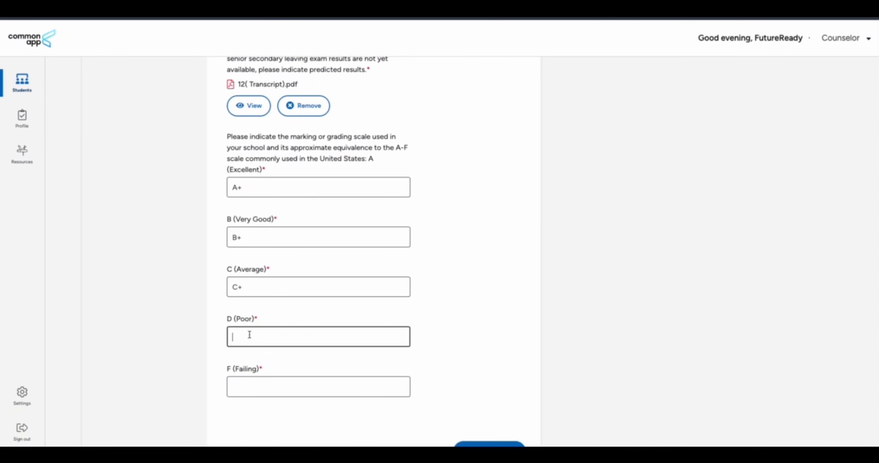
{"action": "scroll", "coordinate": [249, 334], "scroll_direction": "up", "scroll_amount": 1}
{"action": "type", "text": "D"}
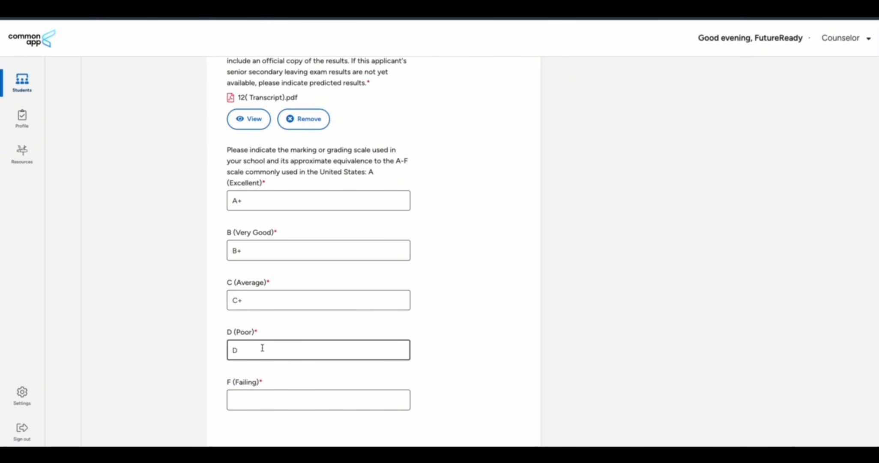
{"action": "left_click", "coordinate": [250, 397]}
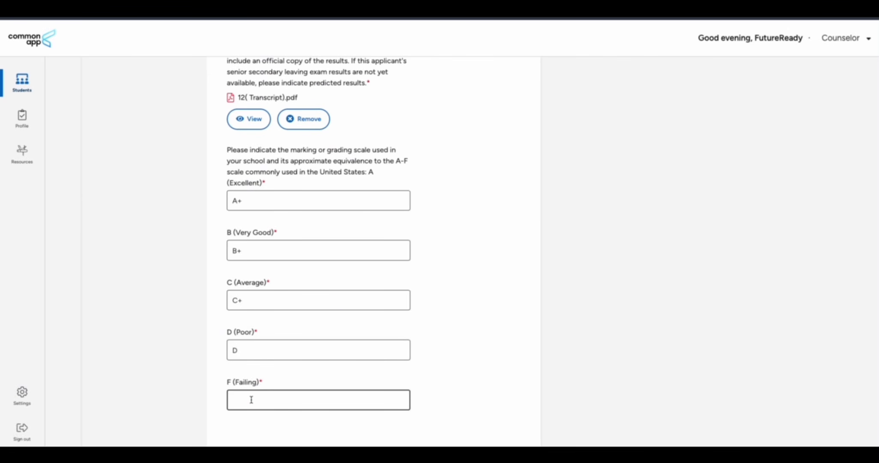
{"action": "type", "text": "N"}
{"action": "left_click", "coordinate": [460, 318]}
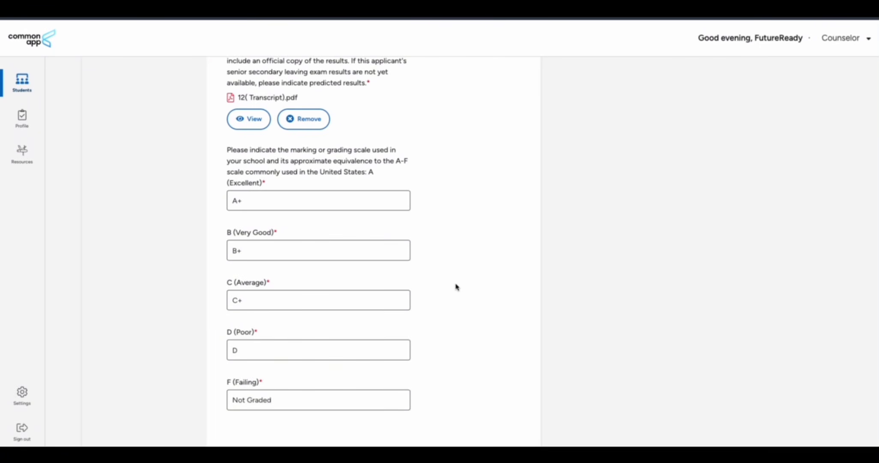
{"action": "scroll", "coordinate": [456, 286], "scroll_direction": "down", "scroll_amount": 3}
Tick both School report affirmations: PDF copy reviewed and not tailored to any institution
{"action": "left_click", "coordinate": [489, 329]}
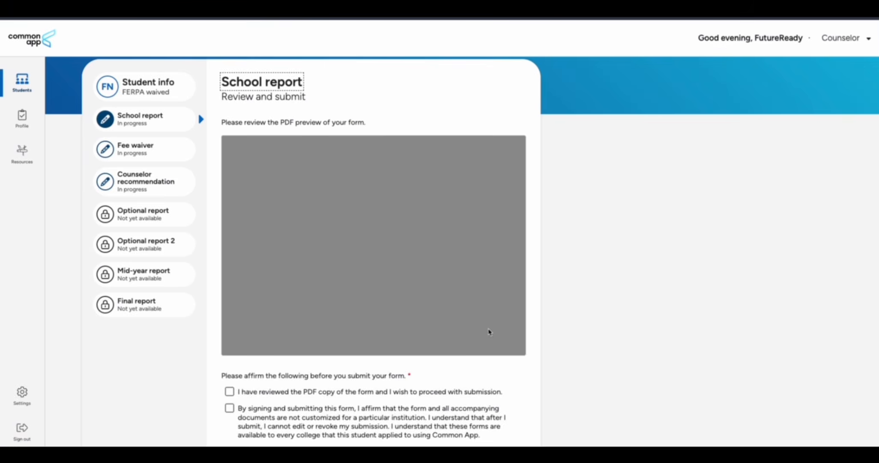
{"action": "scroll", "coordinate": [443, 398], "scroll_direction": "down", "scroll_amount": 3}
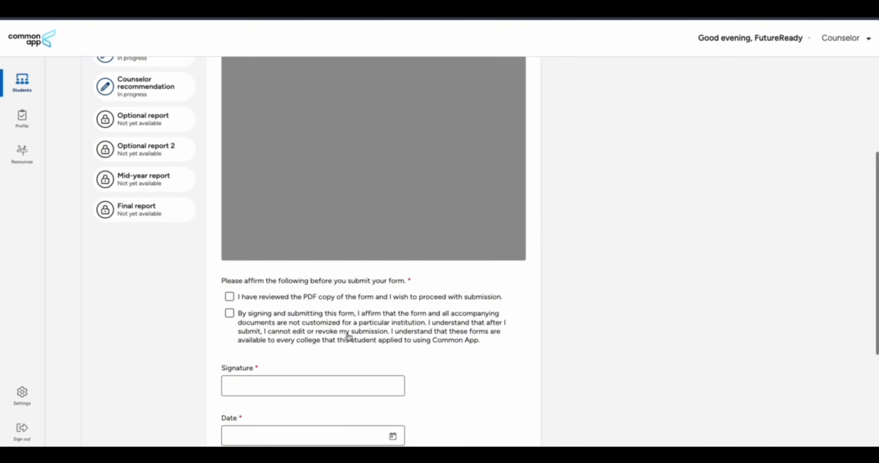
{"action": "left_click", "coordinate": [231, 297]}
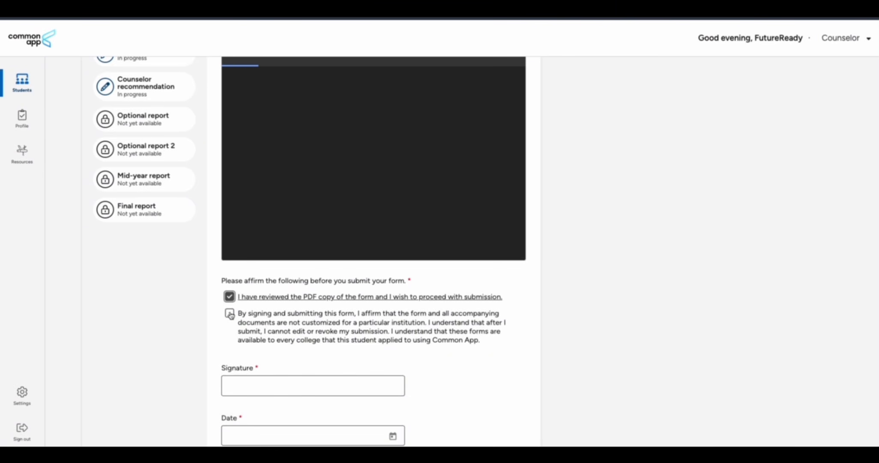
{"action": "left_click", "coordinate": [230, 314]}
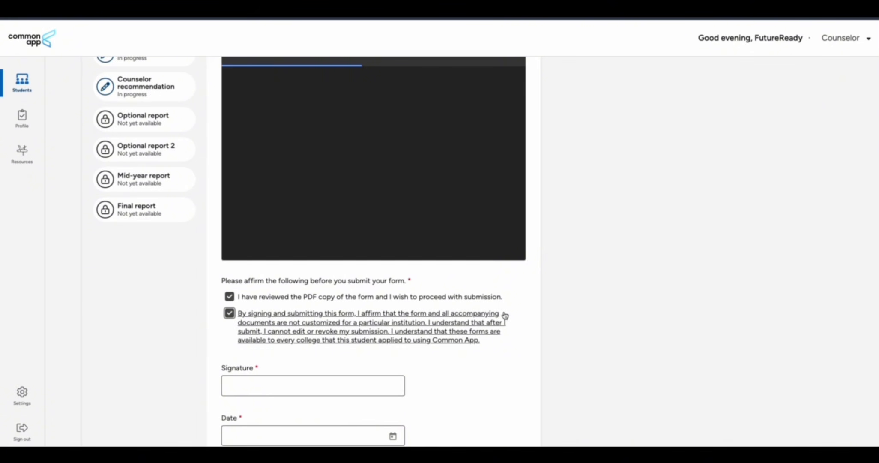
{"action": "scroll", "coordinate": [511, 312], "scroll_direction": "up", "scroll_amount": 3}
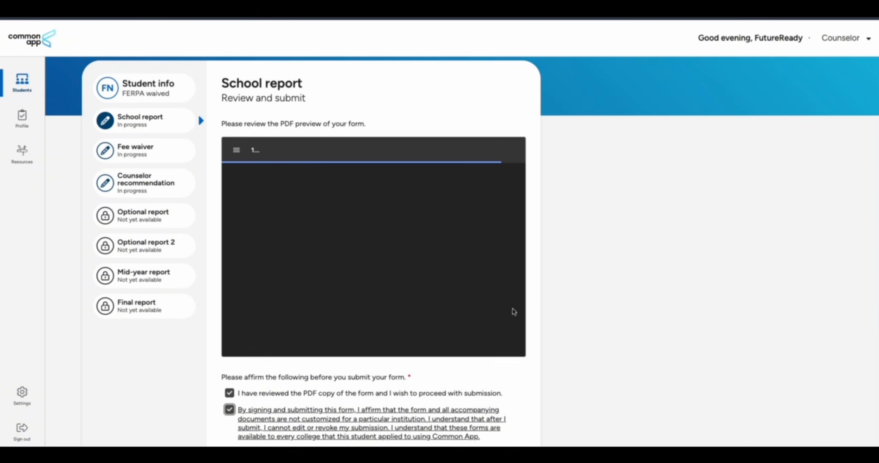
{"action": "scroll", "coordinate": [357, 290], "scroll_direction": "down", "scroll_amount": 15}
{"action": "scroll", "coordinate": [356, 291], "scroll_direction": "down", "scroll_amount": 20}
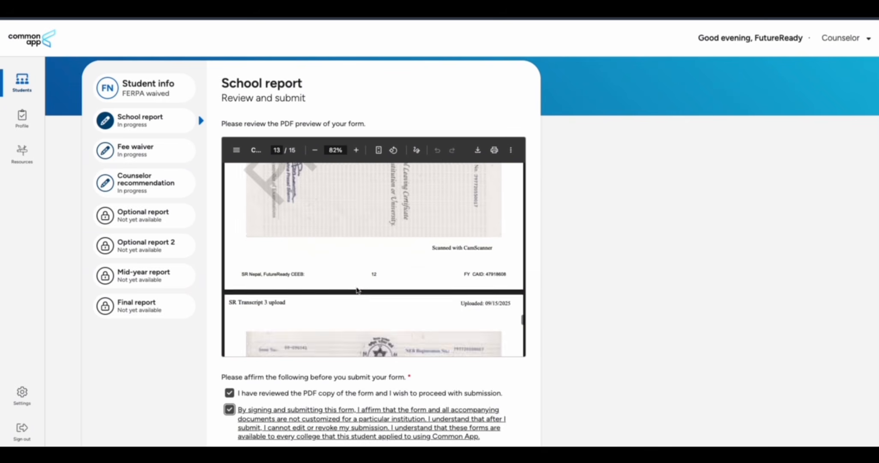
{"action": "scroll", "coordinate": [357, 291], "scroll_direction": "down", "scroll_amount": 15}
Sign as FutureReady Nepal, date it September 16, 2025, and submit the School report
{"action": "left_click", "coordinate": [262, 206]}
{"action": "type", "text": "Fu"}
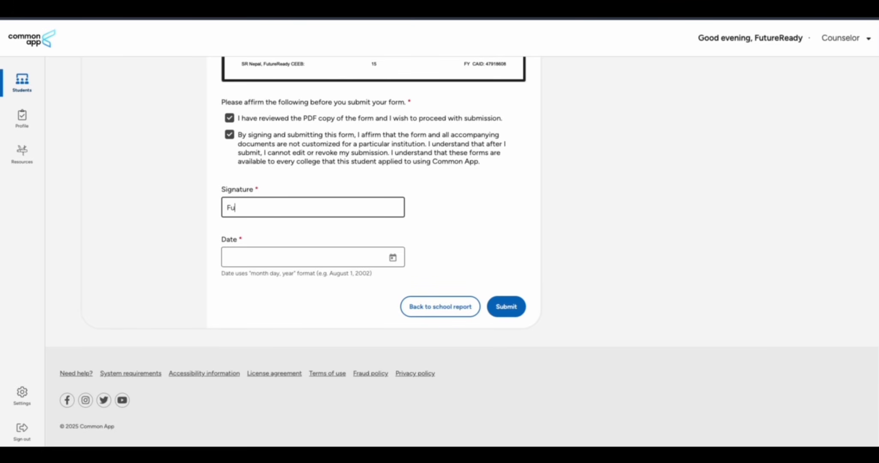
{"action": "type", "text": "tureReady Nepal"}
{"action": "left_click", "coordinate": [264, 257]}
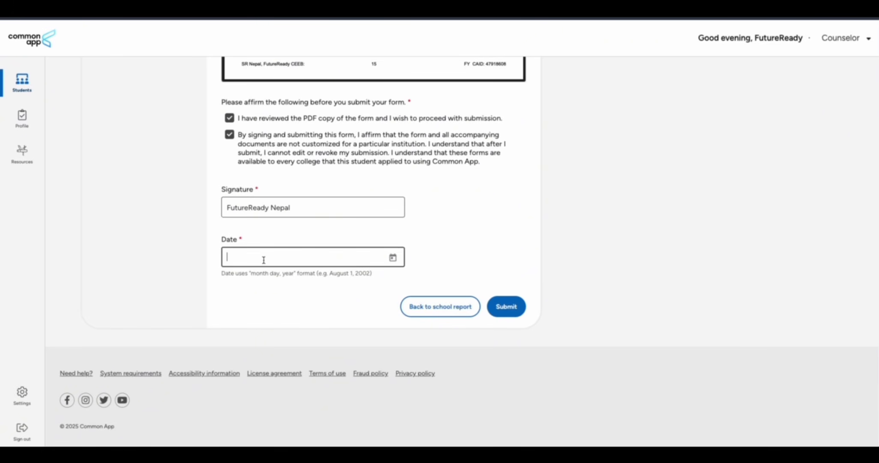
{"action": "left_click", "coordinate": [392, 257]}
{"action": "left_click", "coordinate": [325, 383]}
{"action": "left_click", "coordinate": [498, 313]}
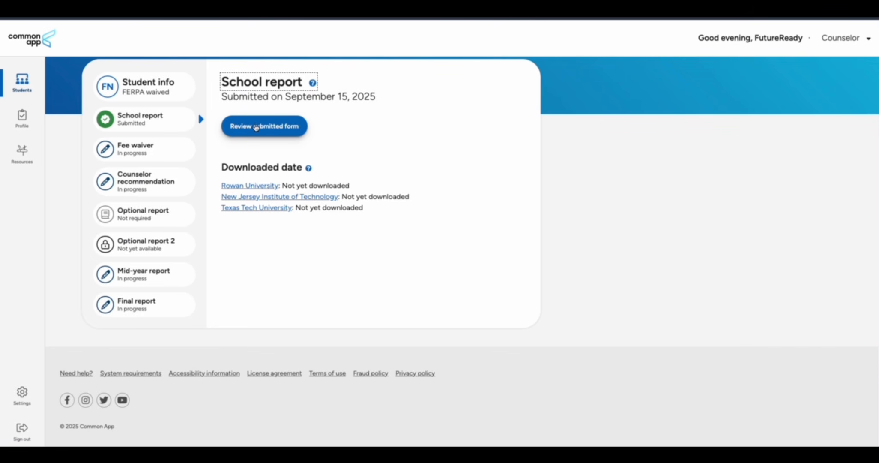
{"action": "left_click", "coordinate": [134, 150]}
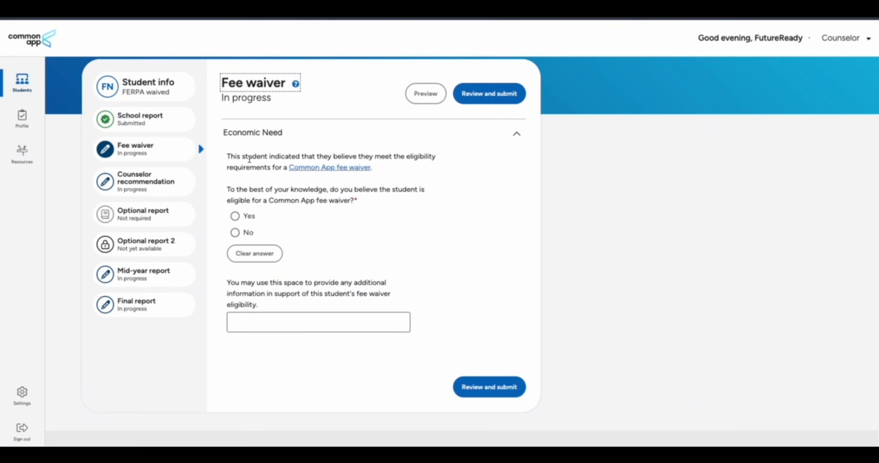
Answer Yes to fee-waiver eligibility and note the student studied on school financial aid due to hardship
{"action": "left_click_drag", "start_coordinate": [228, 189], "coordinate": [334, 199]}
{"action": "left_click", "coordinate": [235, 216]}
{"action": "left_click", "coordinate": [255, 322]}
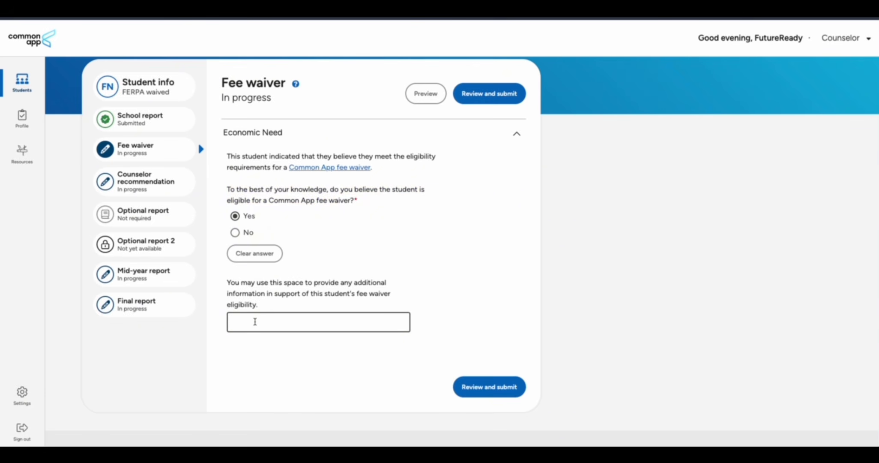
{"action": "type", "text": "Alex studied at this school"}
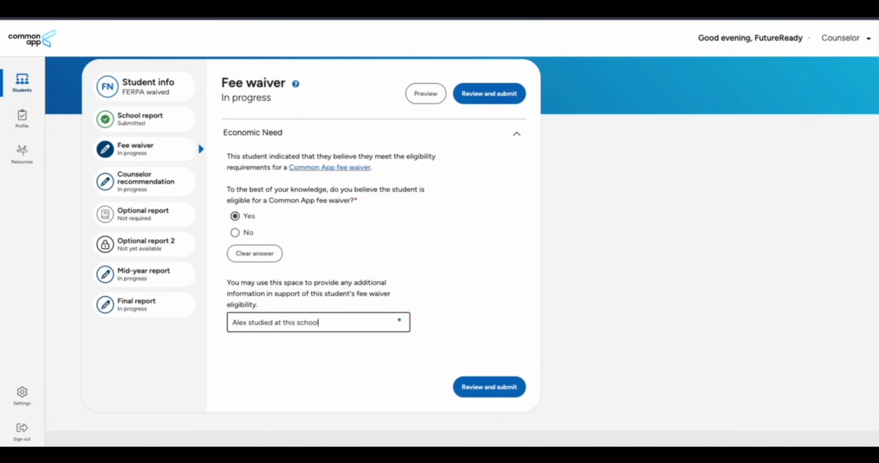
{"action": "type", "text": " on financial aid provided by the sch"}
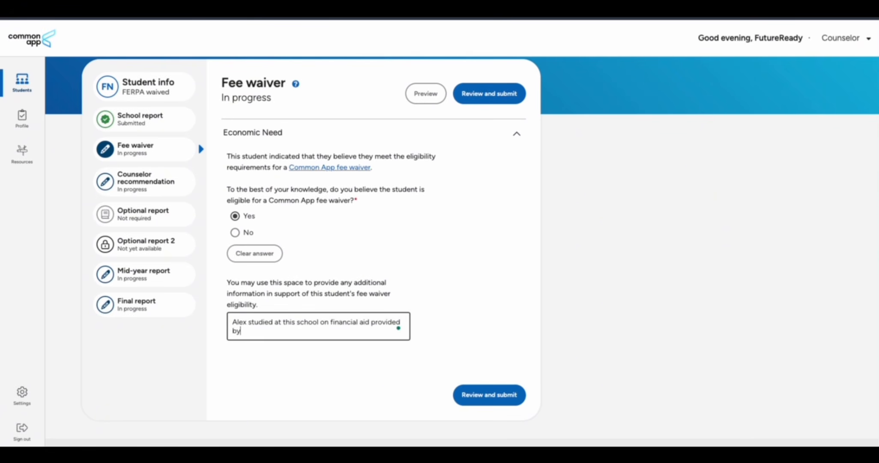
{"action": "type", "text": "ool, as he comes f"}
{"action": "type", "text": "rom a financiall"}
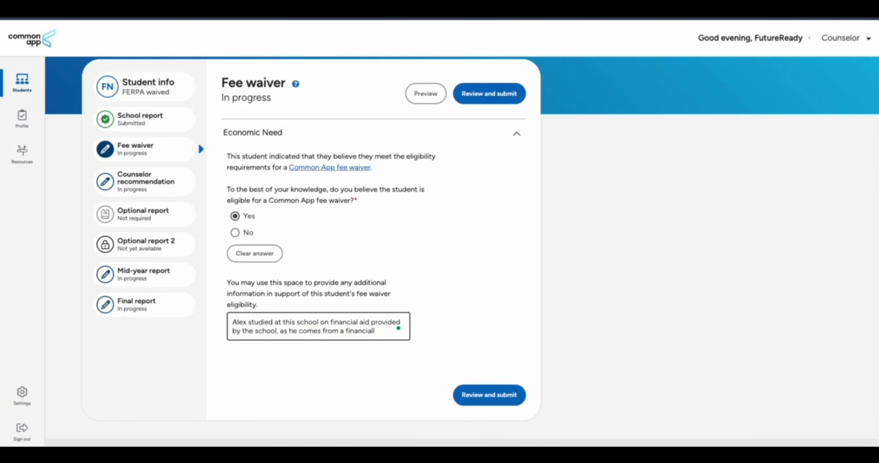
{"action": "type", "text": "y weak background."}
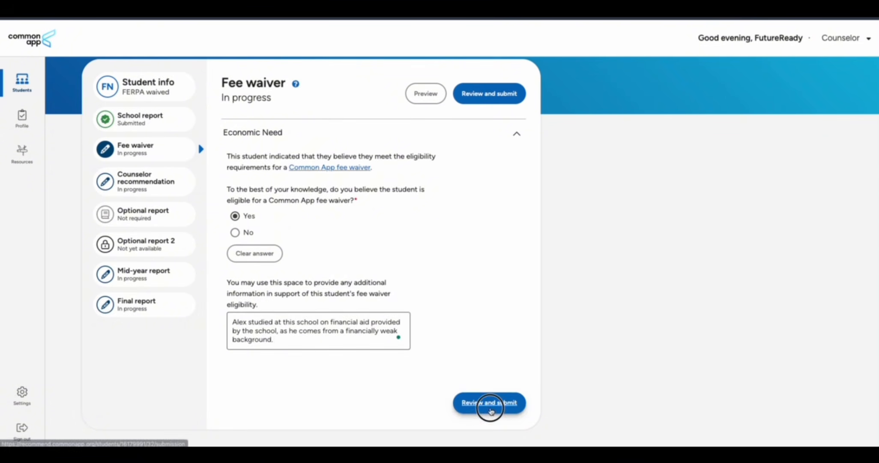
Tick the affirmation, sign as FutureReady Nepal, date September 16, 2025, and submit the Fee waiver
{"action": "left_click", "coordinate": [488, 405]}
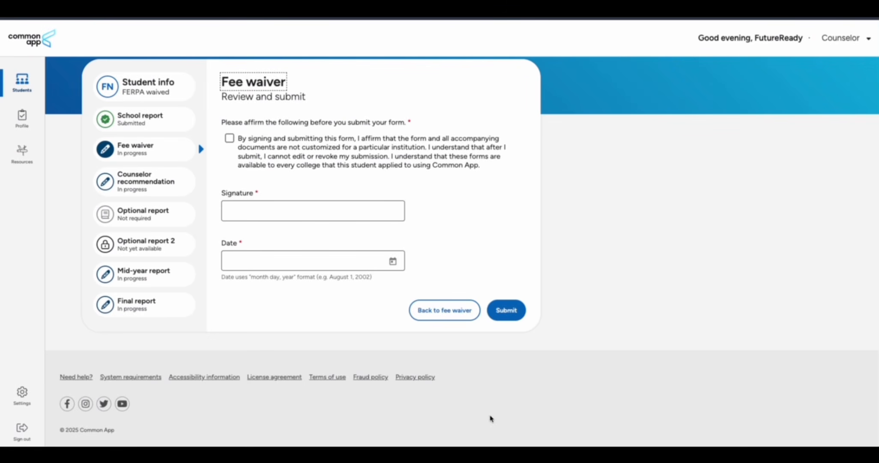
{"action": "left_click", "coordinate": [229, 138]}
{"action": "left_click", "coordinate": [256, 209]}
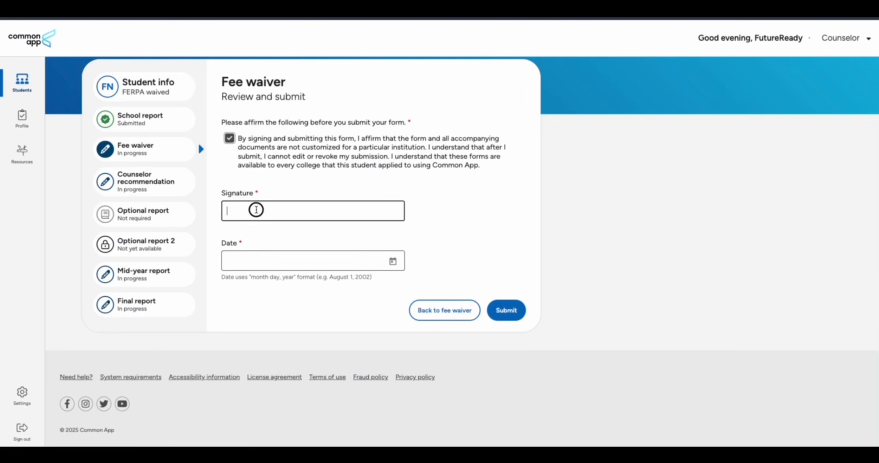
{"action": "type", "text": "FutureReady Nepal"}
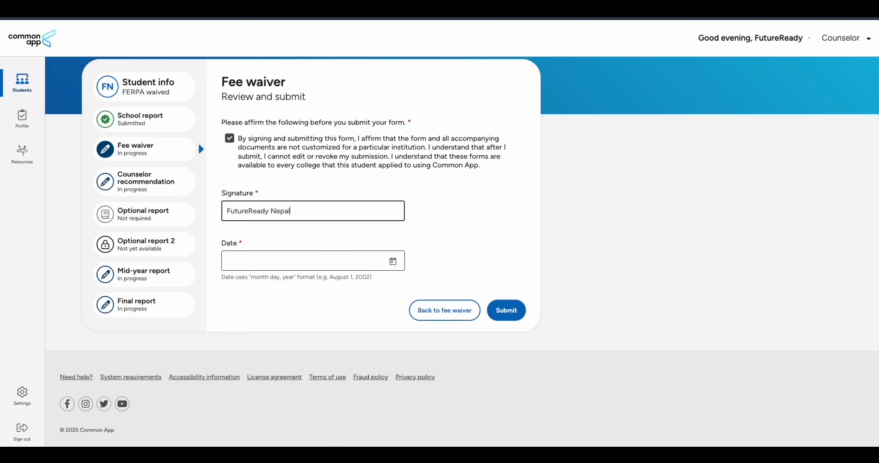
{"action": "left_click", "coordinate": [254, 260]}
{"action": "left_click", "coordinate": [392, 261]}
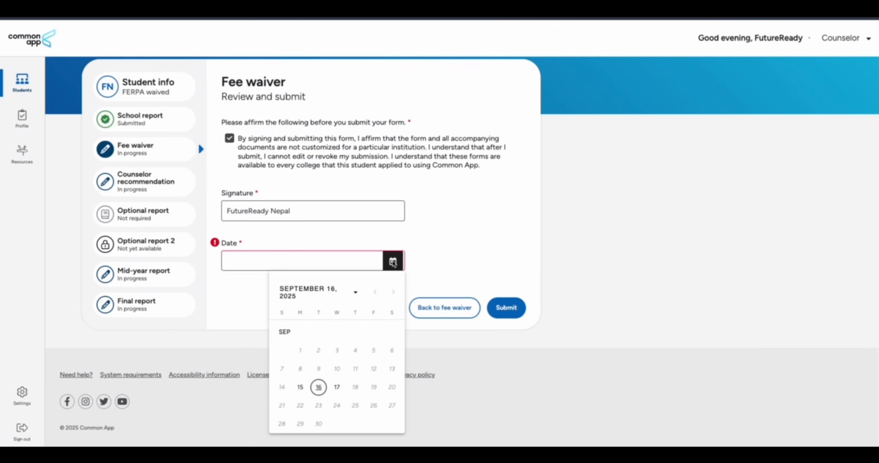
{"action": "left_click", "coordinate": [318, 386]}
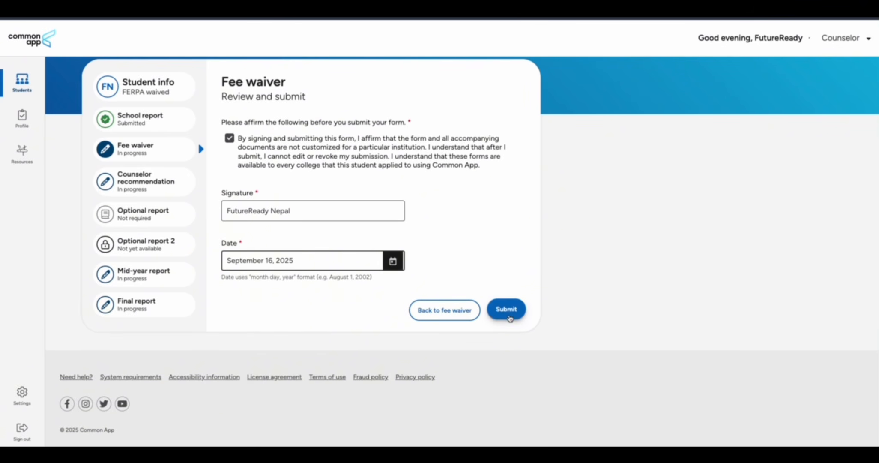
{"action": "left_click", "coordinate": [506, 310]}
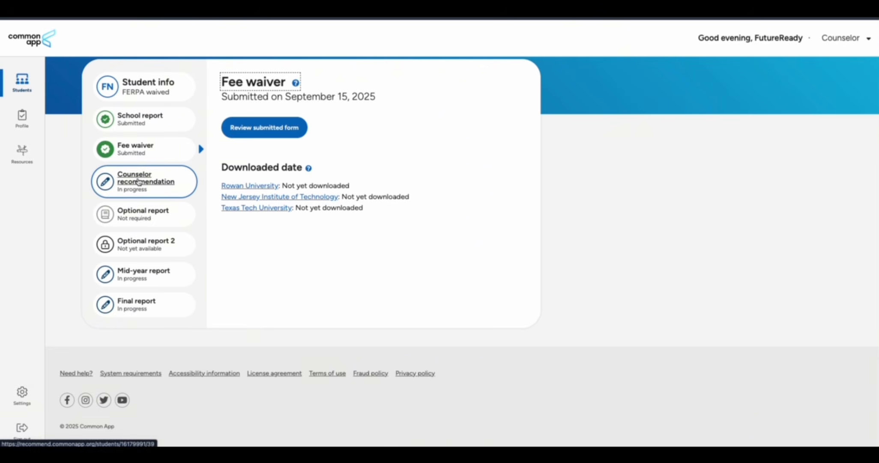
In the Counselor recommendation, answer how long you've known the student with 'Two years as a academic counselor'
{"action": "left_click", "coordinate": [138, 181]}
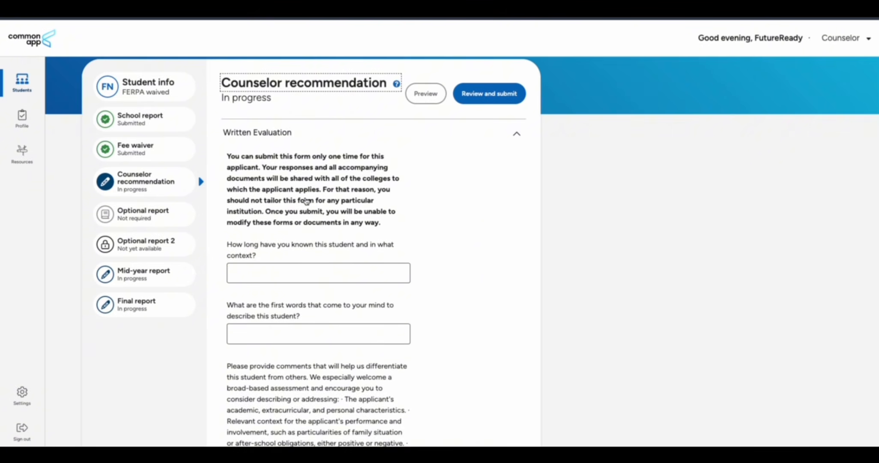
{"action": "scroll", "coordinate": [308, 200], "scroll_direction": "down", "scroll_amount": 2}
{"action": "left_click", "coordinate": [297, 183]}
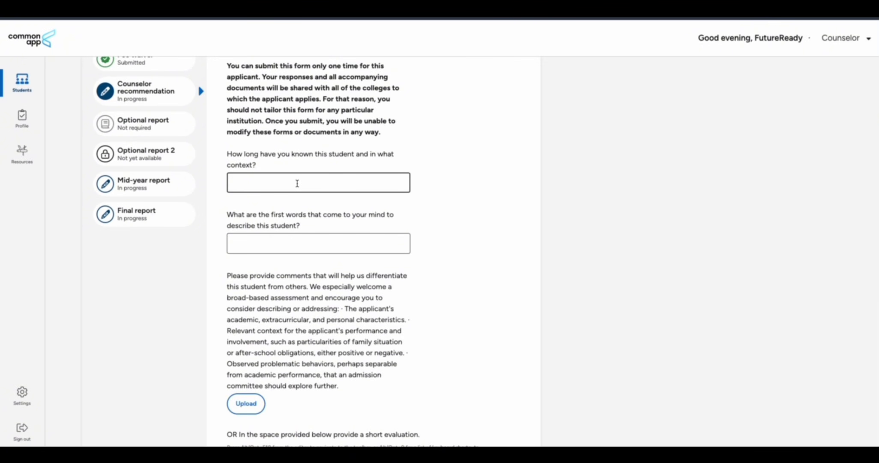
{"action": "type", "text": "Two years "}
{"action": "type", "text": "as "}
{"action": "type", "text": "a acacou"}
{"action": "type", "text": "nsel"}
{"action": "type", "text": "or"}
{"action": "left_click", "coordinate": [282, 184]}
{"action": "type", "text": "academic"}
Describe the student in the first-words field as 'Genius, honest, hardwork'
{"action": "scroll", "coordinate": [308, 216], "scroll_direction": "down", "scroll_amount": 1}
{"action": "left_click", "coordinate": [284, 194]}
{"action": "type", "text": "Genius,"}
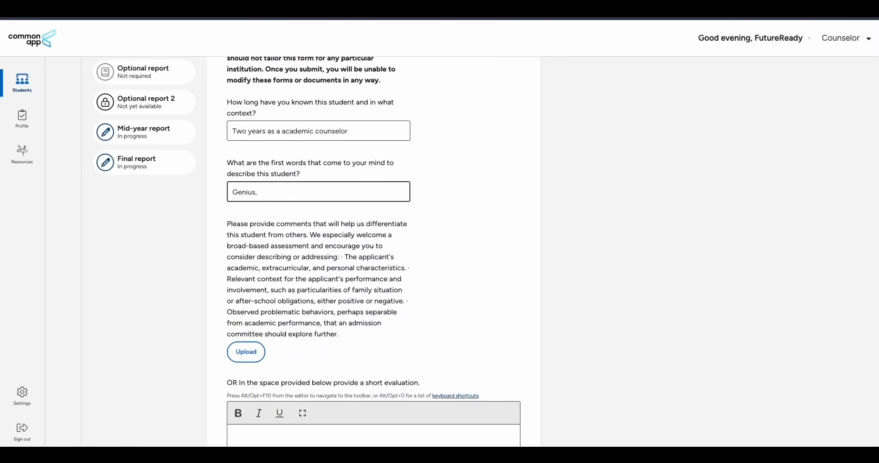
{"action": "type", "text": "ones"}
{"action": "type", "text": "t, hardwork"}
{"action": "scroll", "coordinate": [411, 223], "scroll_direction": "down", "scroll_amount": 3}
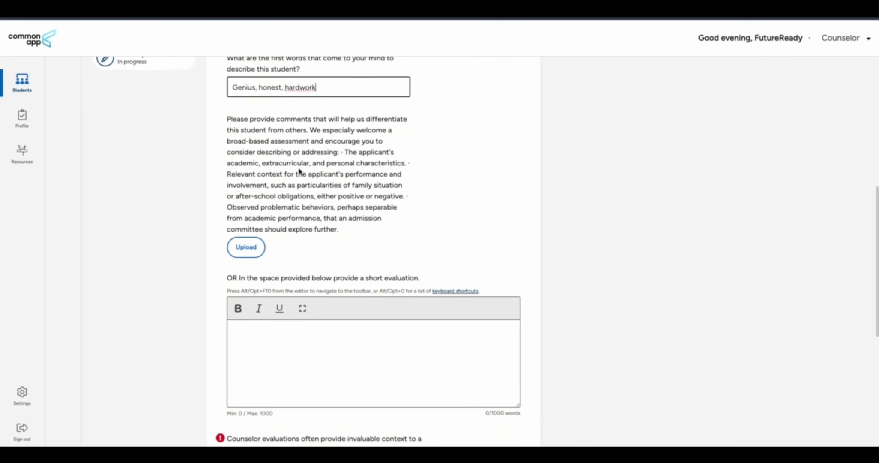
{"action": "scroll", "coordinate": [296, 170], "scroll_direction": "down", "scroll_amount": 1}
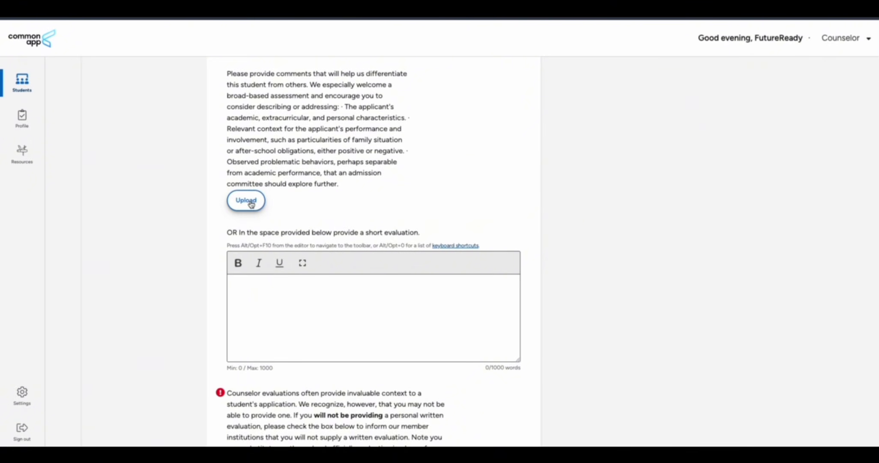
{"action": "left_click", "coordinate": [251, 203]}
Confirm the letter of recommendation PDF looks as intended and upload it as the written evaluation
{"action": "left_click", "coordinate": [474, 298]}
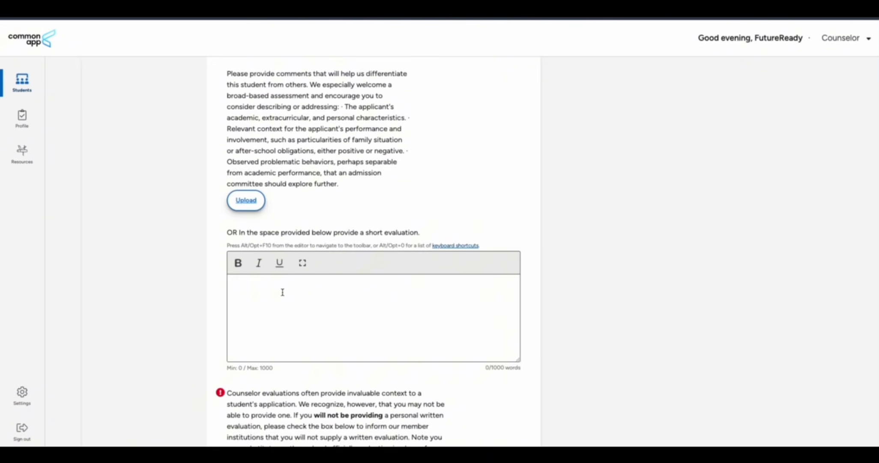
{"action": "left_click", "coordinate": [278, 290]}
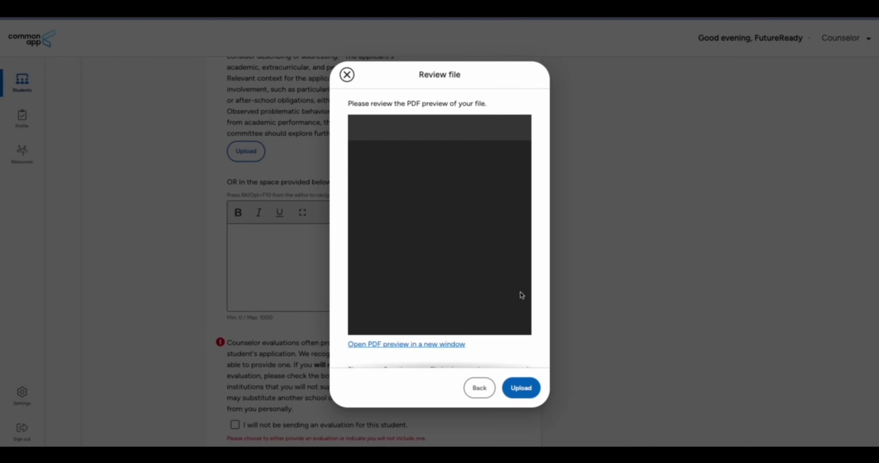
{"action": "scroll", "coordinate": [540, 299], "scroll_direction": "down", "scroll_amount": 3}
{"action": "scroll", "coordinate": [464, 232], "scroll_direction": "down", "scroll_amount": 5}
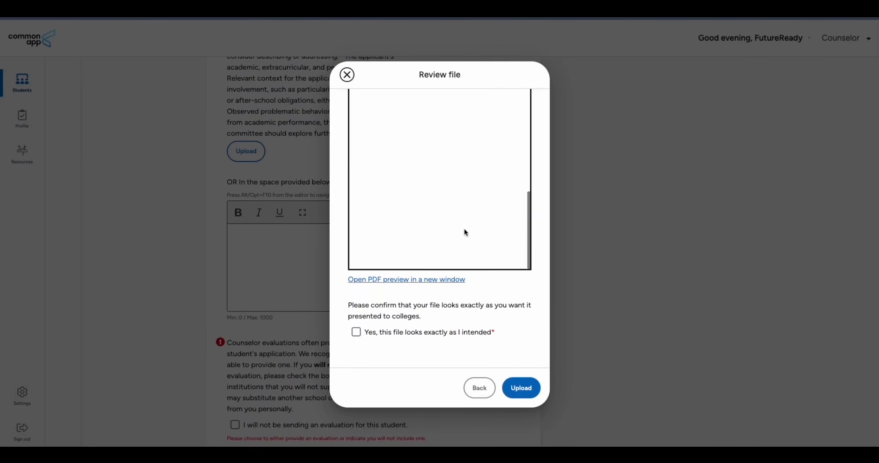
{"action": "left_click", "coordinate": [356, 331]}
{"action": "left_click", "coordinate": [521, 387]}
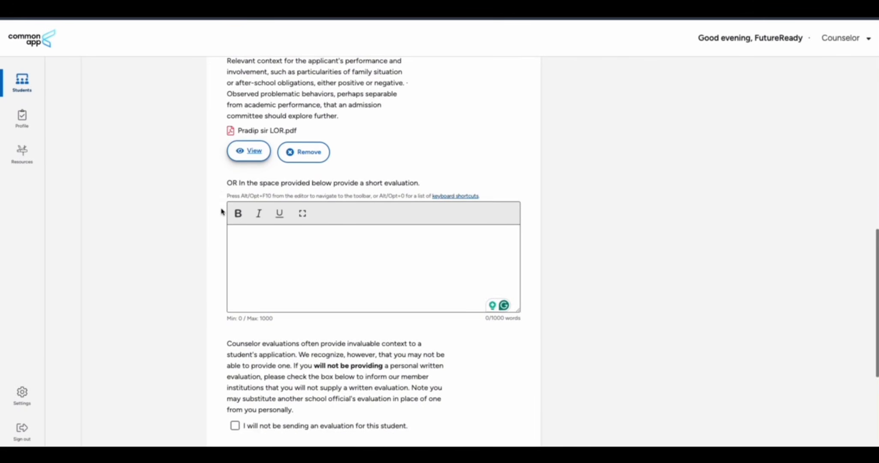
{"action": "scroll", "coordinate": [222, 210], "scroll_direction": "down", "scroll_amount": 5}
{"action": "scroll", "coordinate": [278, 231], "scroll_direction": "up", "scroll_amount": 5}
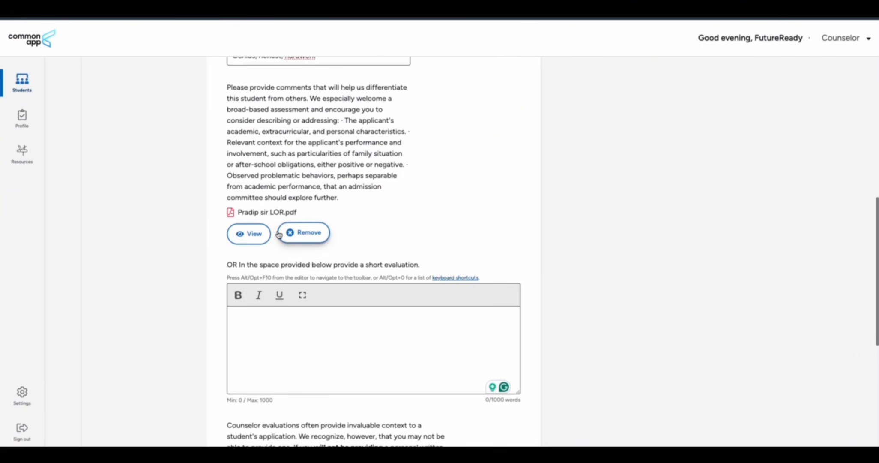
{"action": "scroll", "coordinate": [277, 232], "scroll_direction": "down", "scroll_amount": 5}
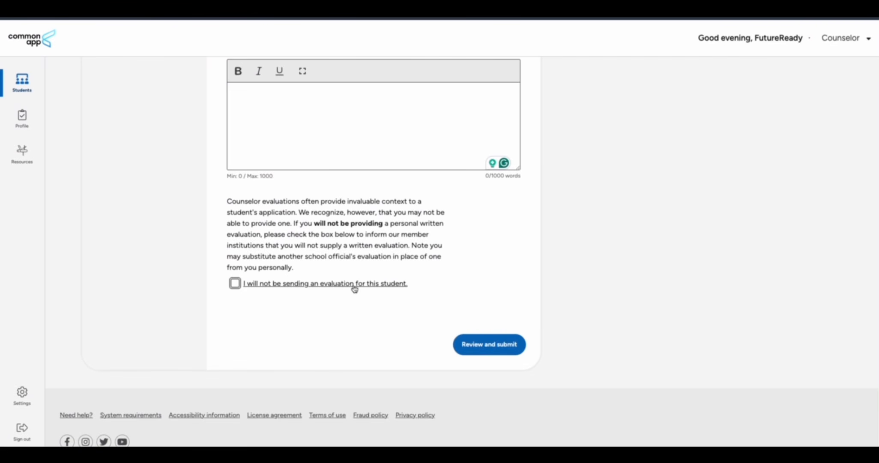
On the review page, tick both affirmation boxes and enter the counselor signature
{"action": "left_click", "coordinate": [489, 344]}
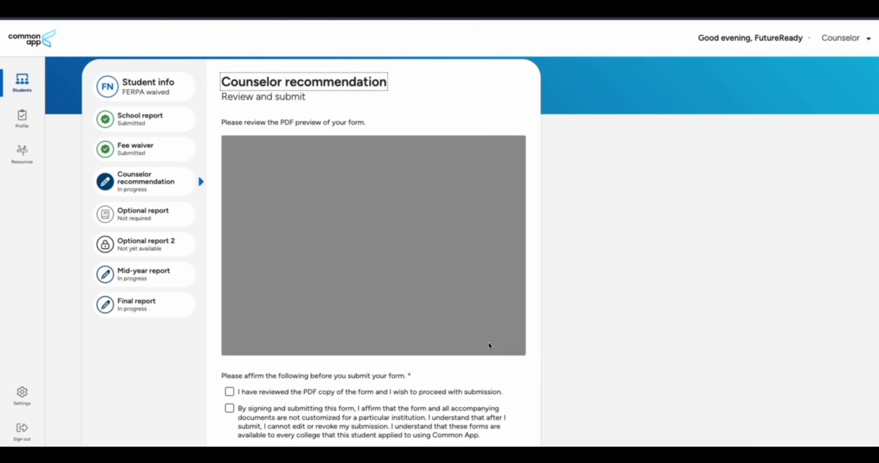
{"action": "scroll", "coordinate": [514, 351], "scroll_direction": "down", "scroll_amount": 6}
{"action": "left_click", "coordinate": [229, 117]}
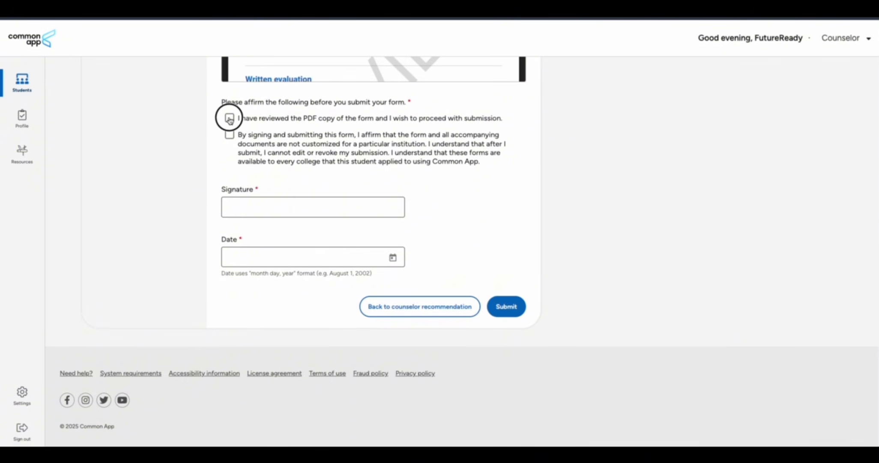
{"action": "left_click", "coordinate": [230, 135]}
{"action": "left_click", "coordinate": [252, 208]}
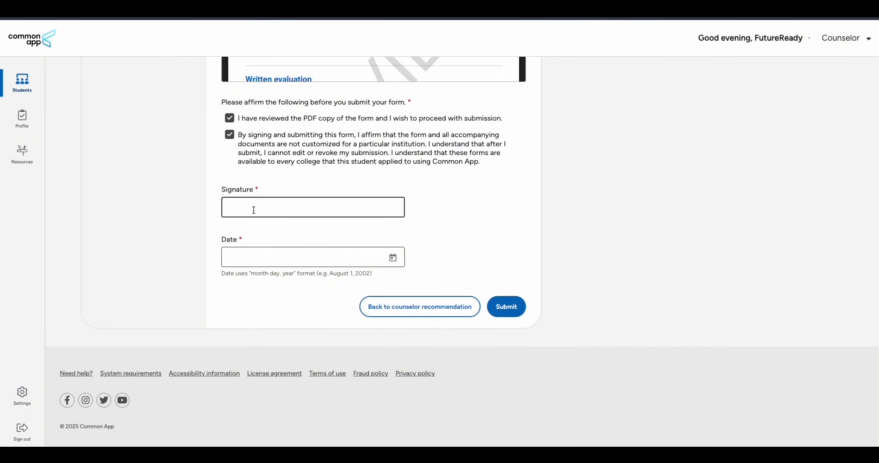
{"action": "type", "text": "FutureReady Nepal"}
Date the recommendation September 16, 2025 and submit it
{"action": "left_click", "coordinate": [372, 257]}
{"action": "left_click", "coordinate": [393, 258]}
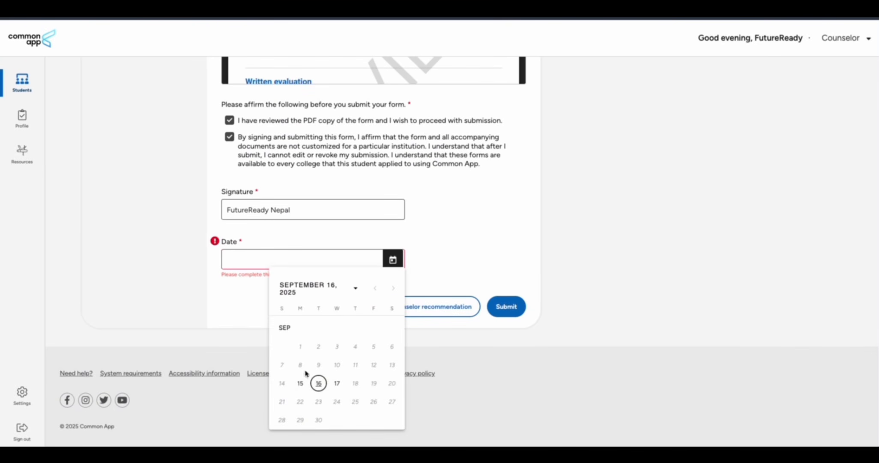
{"action": "left_click", "coordinate": [318, 383]}
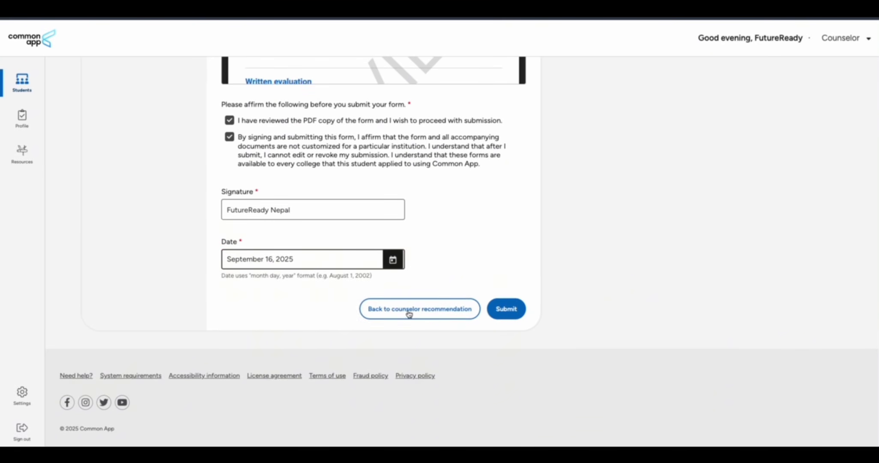
{"action": "left_click", "coordinate": [506, 308]}
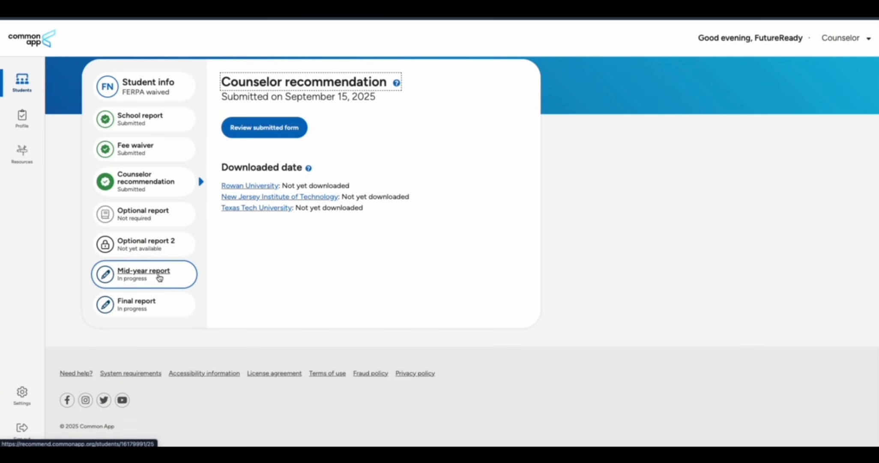
In the Final report, report class rank by Decile as Top 10%, unweighted
{"action": "left_click", "coordinate": [140, 274]}
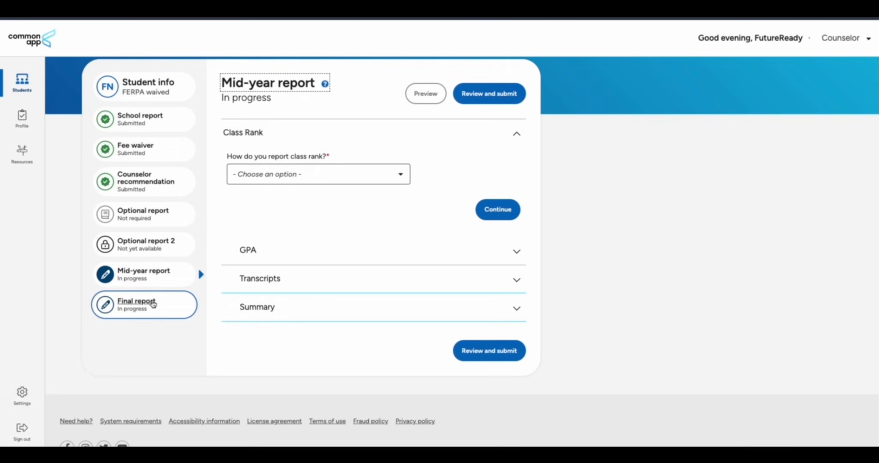
{"action": "left_click", "coordinate": [147, 305]}
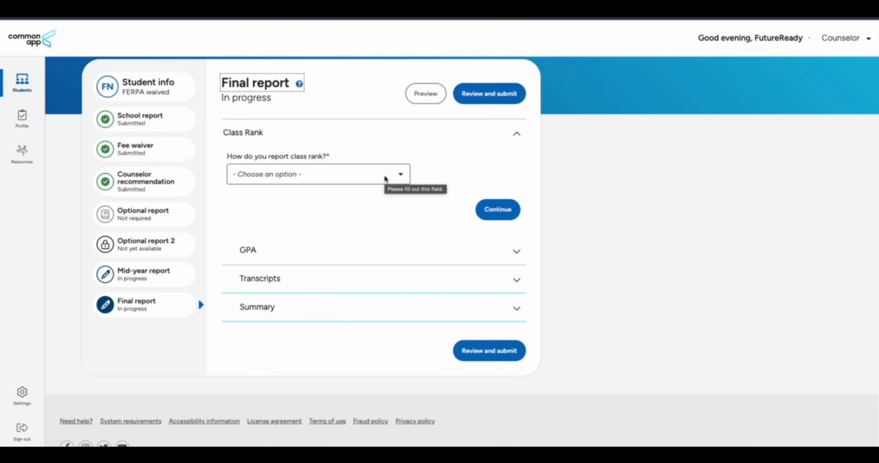
{"action": "left_click", "coordinate": [385, 177]}
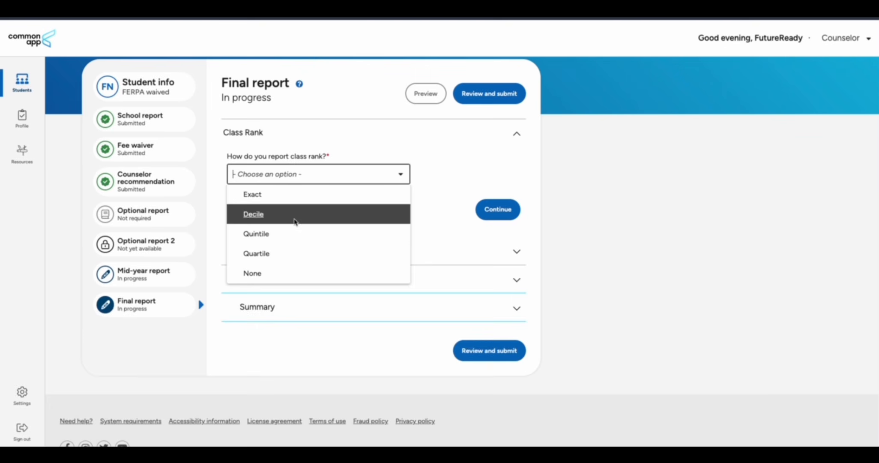
{"action": "left_click", "coordinate": [293, 216]}
{"action": "left_click", "coordinate": [361, 227]}
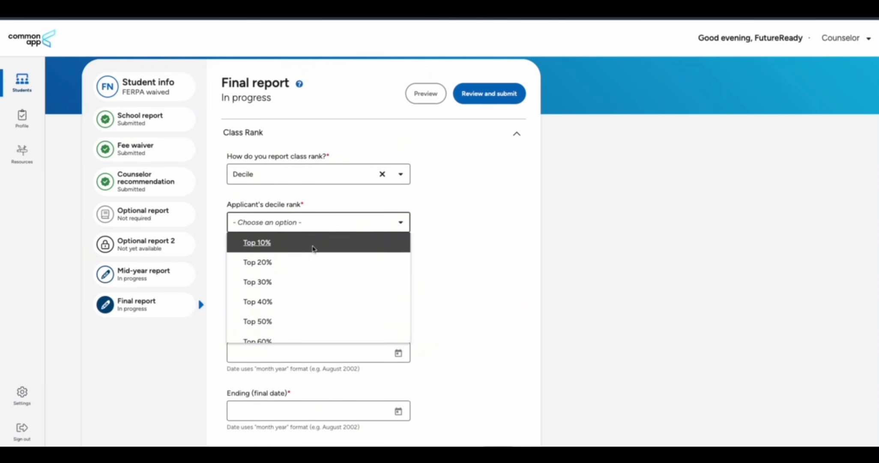
{"action": "left_click", "coordinate": [312, 242]}
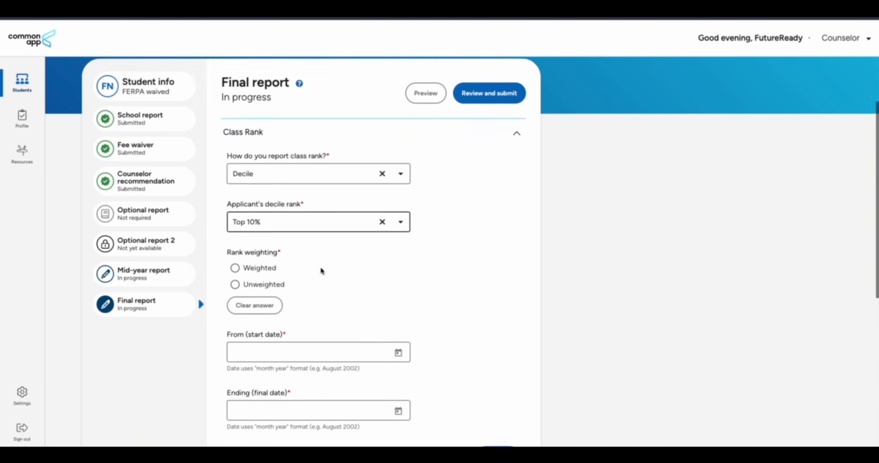
{"action": "scroll", "coordinate": [320, 266], "scroll_direction": "down", "scroll_amount": 2}
{"action": "left_click", "coordinate": [234, 203]}
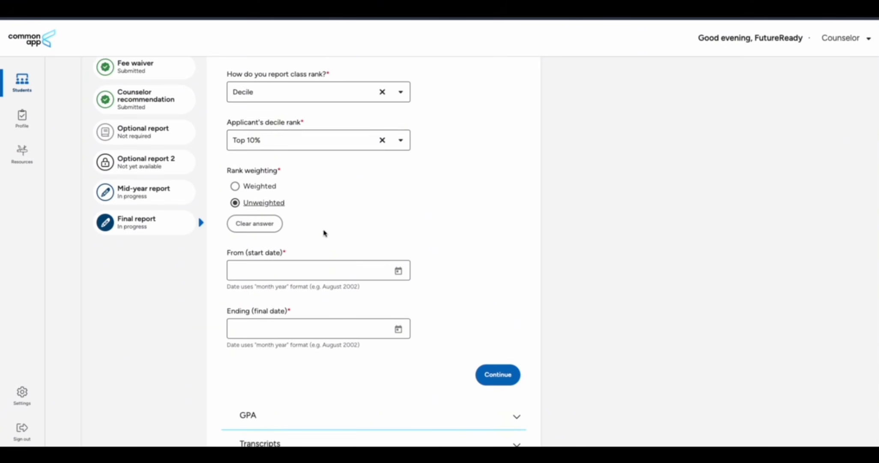
Set the class rank period from March 2023 to August 2025 and save it
{"action": "scroll", "coordinate": [330, 235], "scroll_direction": "down", "scroll_amount": 2}
{"action": "left_click", "coordinate": [397, 197]}
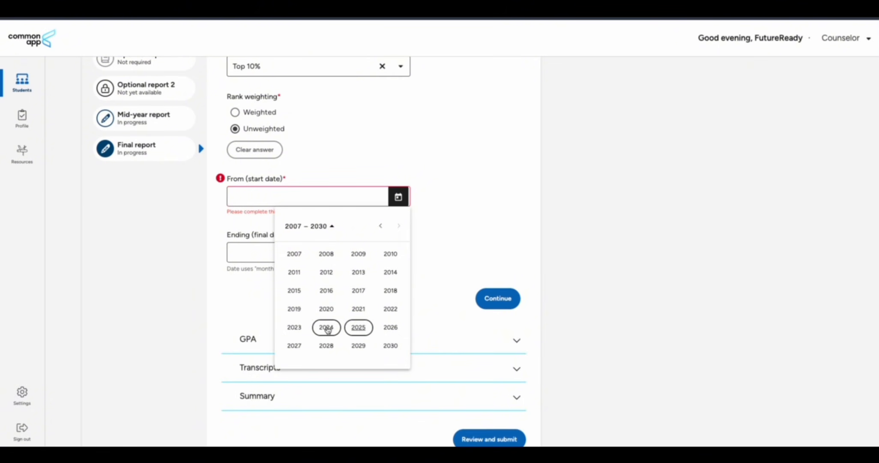
{"action": "left_click", "coordinate": [295, 326]}
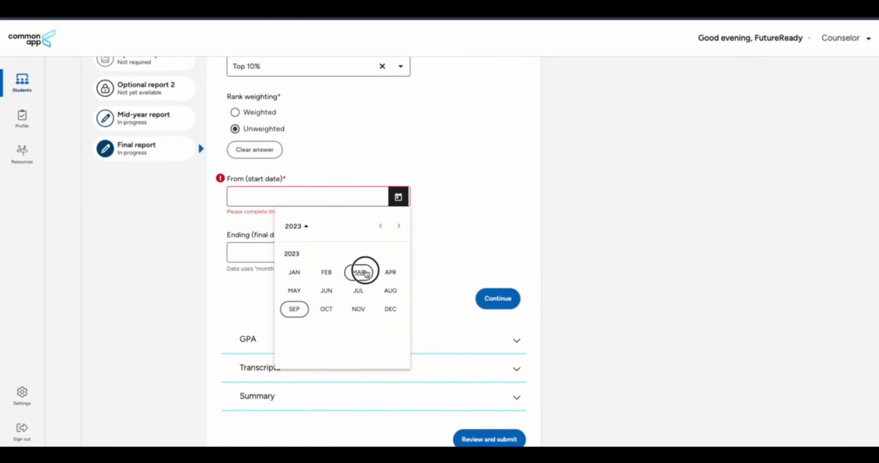
{"action": "left_click", "coordinate": [360, 272]}
{"action": "left_click", "coordinate": [398, 255]}
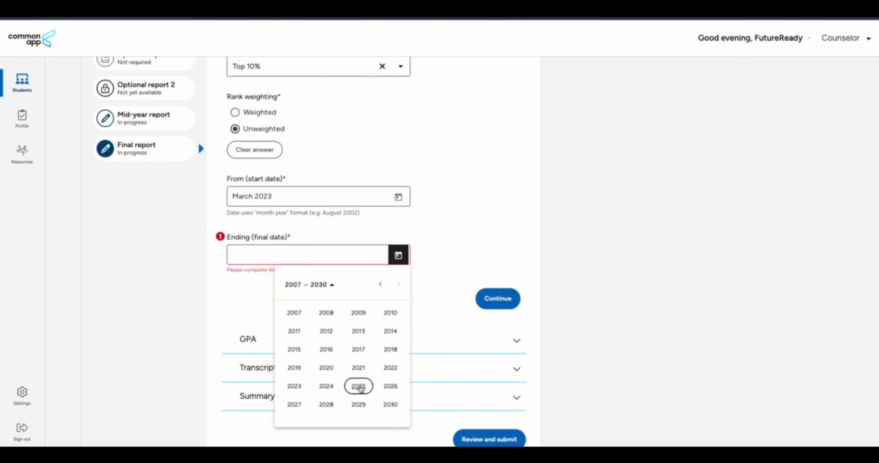
{"action": "left_click", "coordinate": [360, 384]}
{"action": "left_click", "coordinate": [391, 349]}
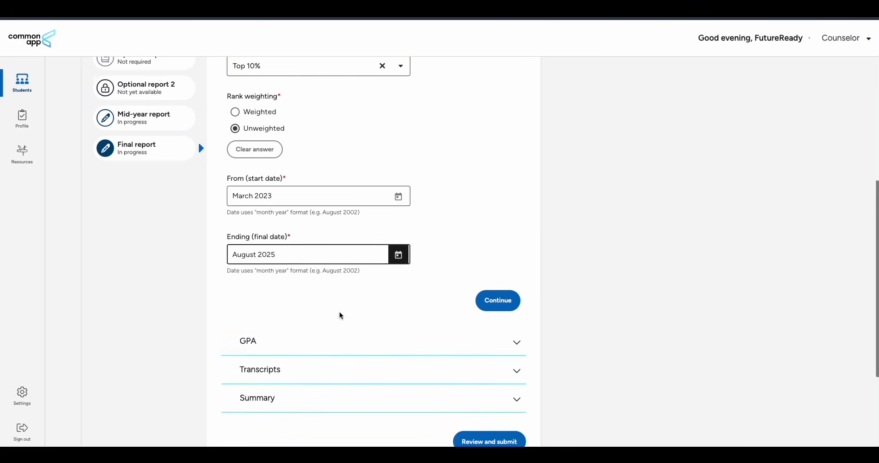
{"action": "scroll", "coordinate": [364, 299], "scroll_direction": "down", "scroll_amount": 2}
{"action": "left_click", "coordinate": [511, 229]}
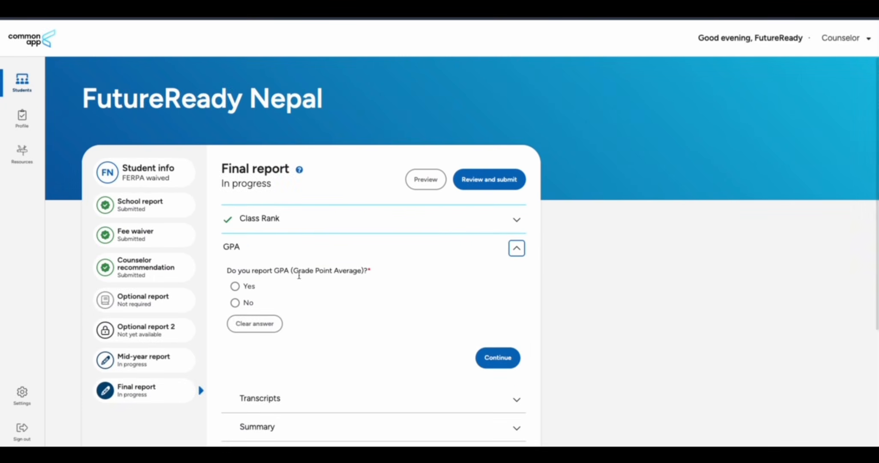
Report a cumulative GPA of 3.5 on a 4 scale
{"action": "left_click", "coordinate": [235, 286]}
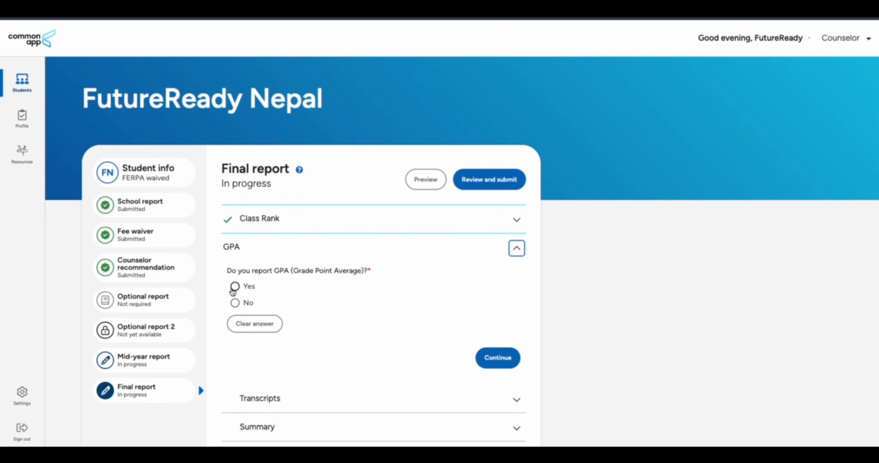
{"action": "scroll", "coordinate": [343, 314], "scroll_direction": "down", "scroll_amount": 2}
{"action": "left_click", "coordinate": [276, 286]}
{"action": "type", "text": "3."}
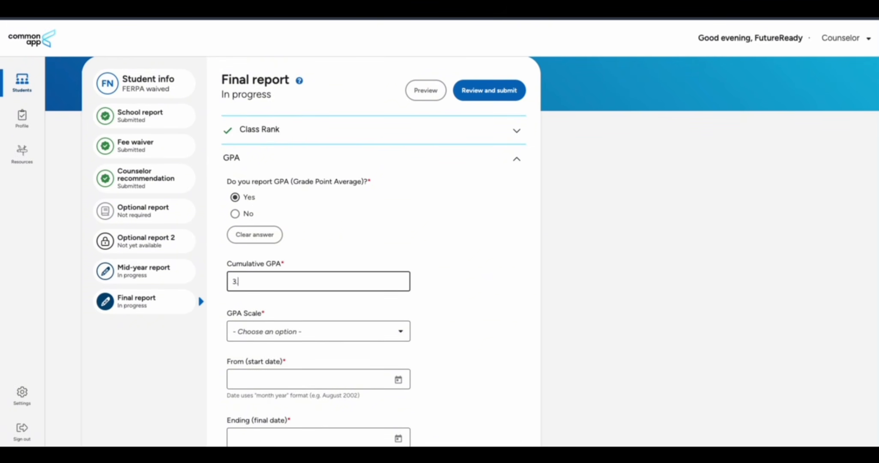
{"action": "type", "text": "5"}
{"action": "scroll", "coordinate": [308, 241], "scroll_direction": "down", "scroll_amount": 2}
{"action": "left_click", "coordinate": [309, 243]}
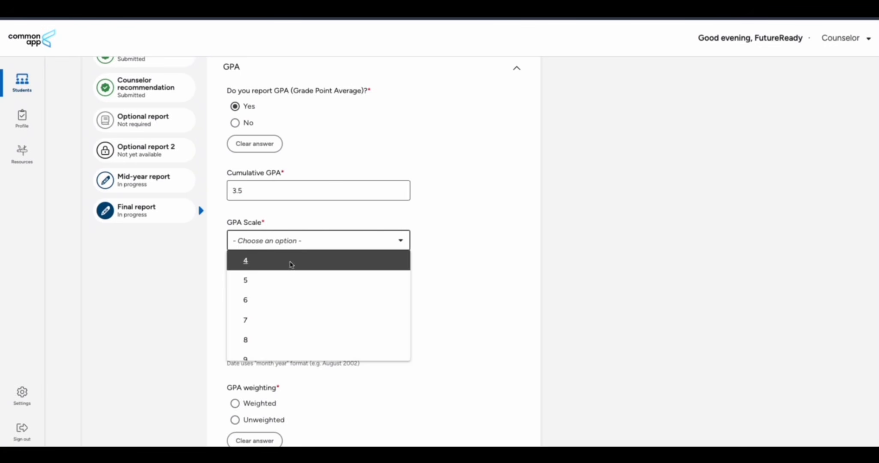
{"action": "left_click", "coordinate": [290, 261]}
{"action": "scroll", "coordinate": [407, 248], "scroll_direction": "down", "scroll_amount": 2}
Set the GPA period from March 2023 to August 2025, marked unweighted
{"action": "left_click", "coordinate": [398, 214]}
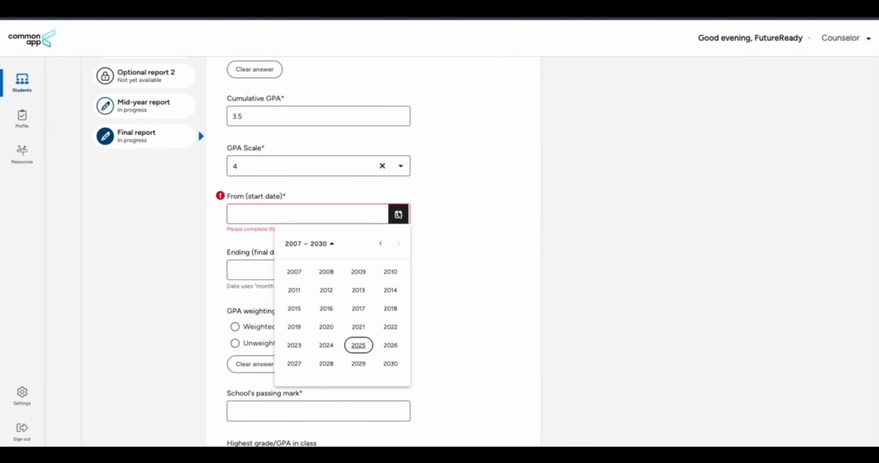
{"action": "left_click", "coordinate": [294, 345]}
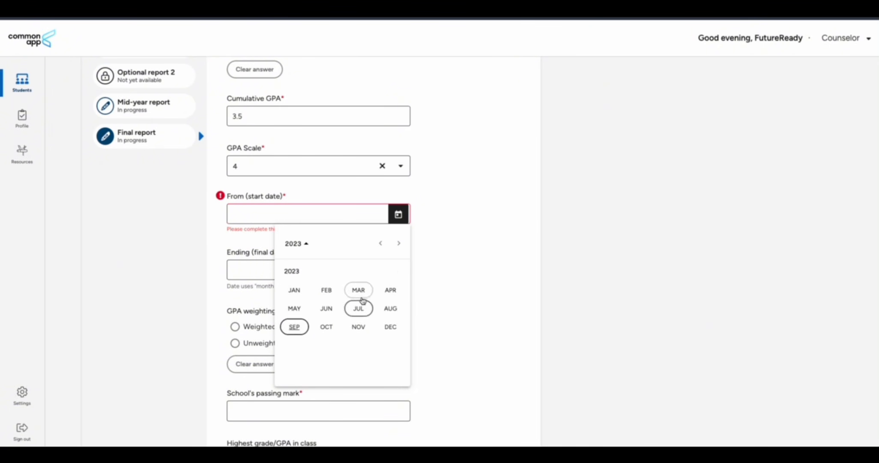
{"action": "left_click", "coordinate": [360, 291]}
{"action": "left_click", "coordinate": [399, 272]}
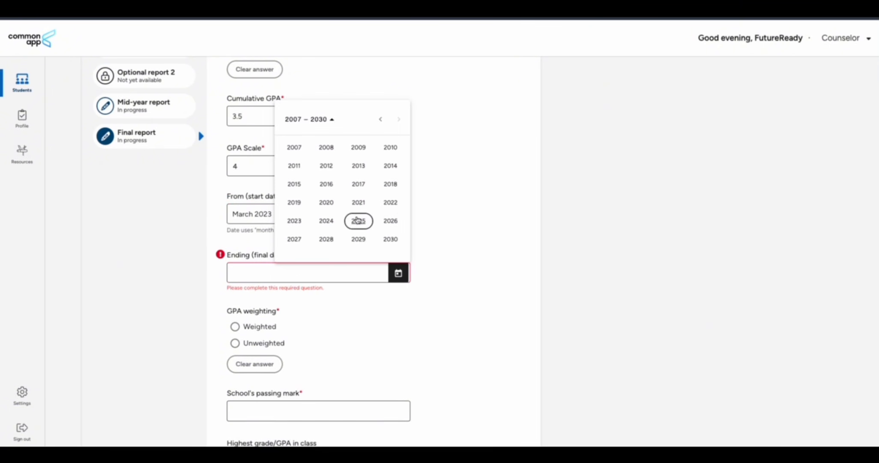
{"action": "left_click", "coordinate": [358, 220]}
{"action": "left_click", "coordinate": [390, 185]}
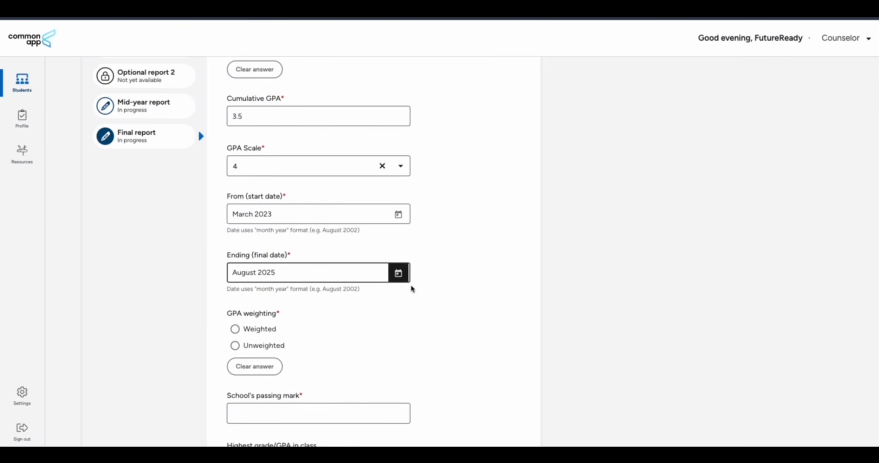
{"action": "scroll", "coordinate": [409, 283], "scroll_direction": "down", "scroll_amount": 3}
{"action": "left_click", "coordinate": [236, 244]}
Enter 35 as the school's passing mark and save the GPA section
{"action": "scroll", "coordinate": [343, 240], "scroll_direction": "down", "scroll_amount": 2}
{"action": "left_click", "coordinate": [269, 224]}
{"action": "type", "text": "35"}
{"action": "left_click", "coordinate": [273, 273]}
{"action": "left_click", "coordinate": [430, 272]}
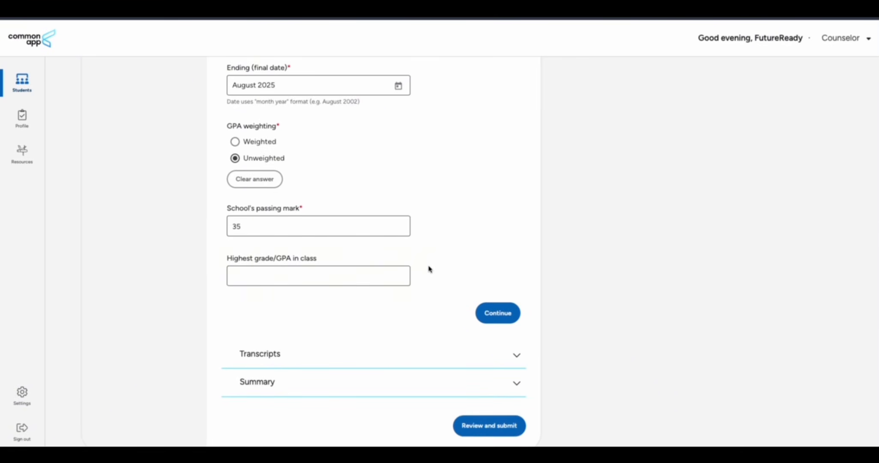
{"action": "left_click", "coordinate": [498, 313]}
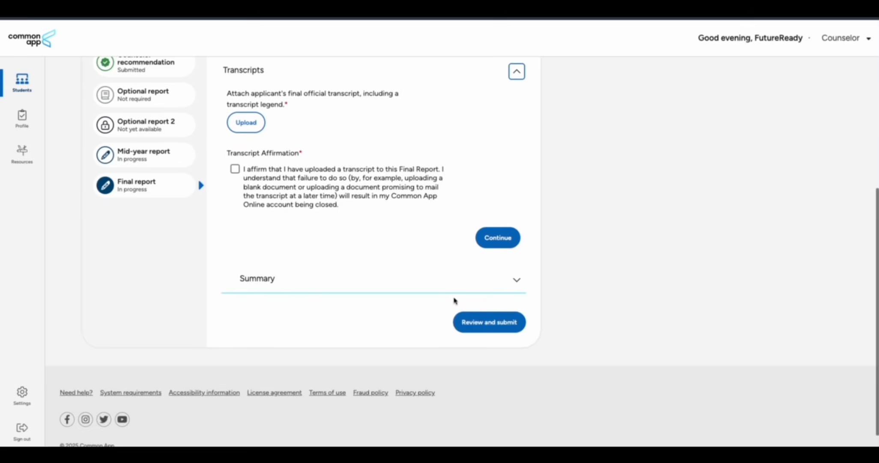
Attach the transcript PDF 12( Transcript).pdf and affirm it has been uploaded
{"action": "scroll", "coordinate": [373, 270], "scroll_direction": "up", "scroll_amount": 4}
{"action": "left_click", "coordinate": [246, 275]}
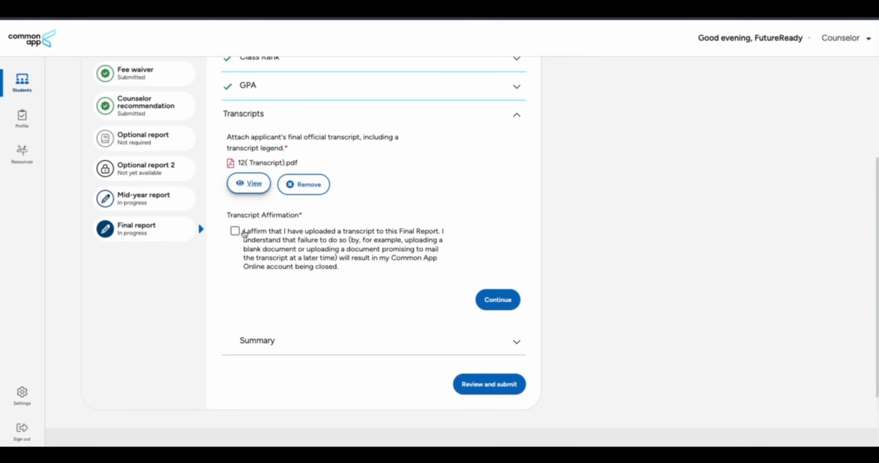
{"action": "left_click", "coordinate": [235, 230]}
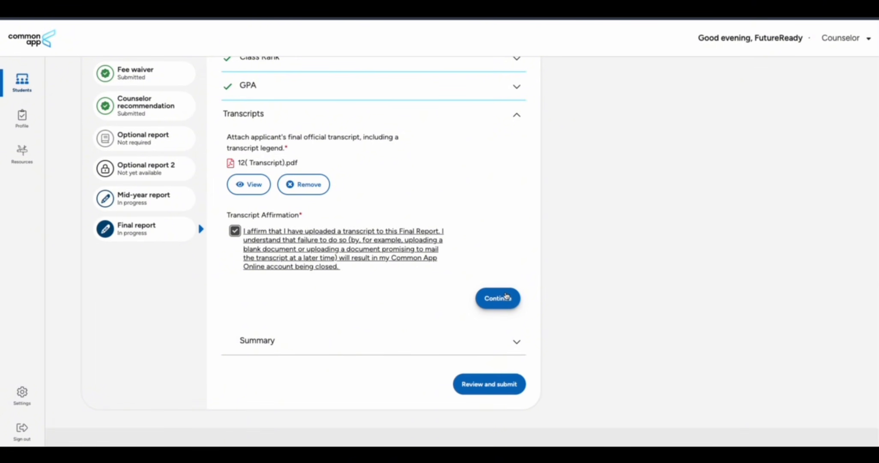
Answer No to senior-year course changes, Yes to graduating as anticipated, and No to updating the evaluation
{"action": "left_click", "coordinate": [507, 296]}
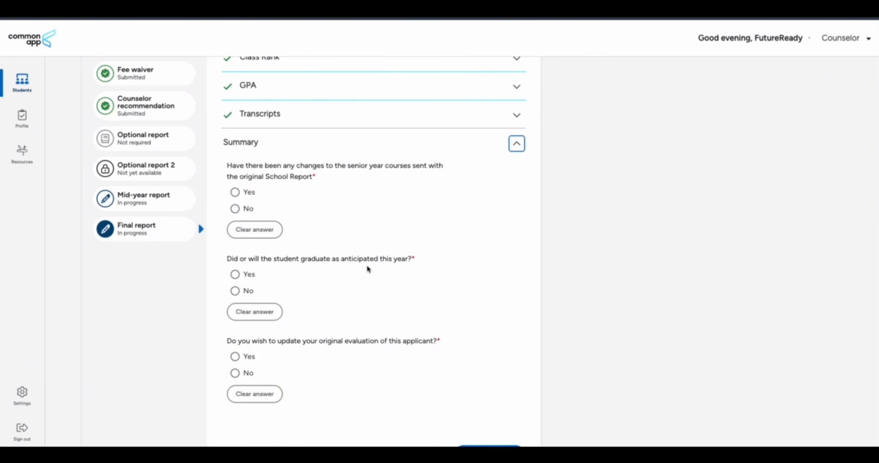
{"action": "left_click", "coordinate": [235, 208]}
{"action": "left_click", "coordinate": [235, 209]}
{"action": "scroll", "coordinate": [310, 222], "scroll_direction": "down", "scroll_amount": 2}
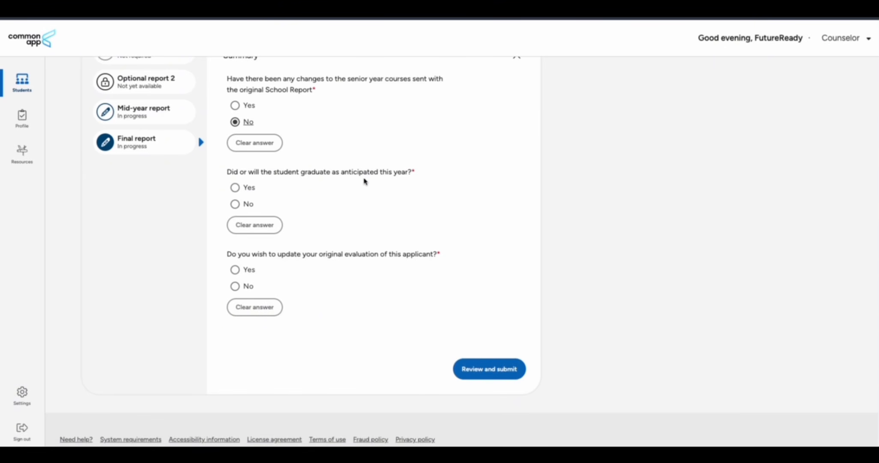
{"action": "left_click", "coordinate": [235, 187]}
{"action": "scroll", "coordinate": [342, 236], "scroll_direction": "down", "scroll_amount": 2}
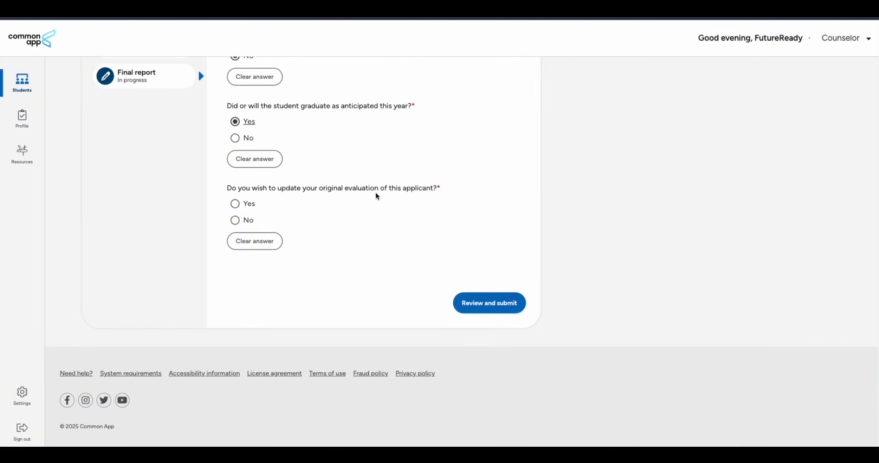
{"action": "left_click", "coordinate": [235, 221]}
{"action": "left_click", "coordinate": [236, 203]}
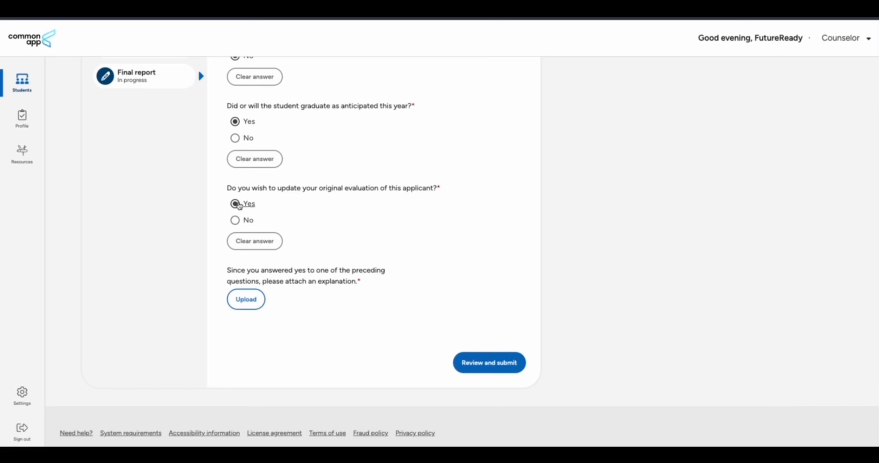
{"action": "left_click", "coordinate": [235, 220]}
{"action": "left_click", "coordinate": [483, 302]}
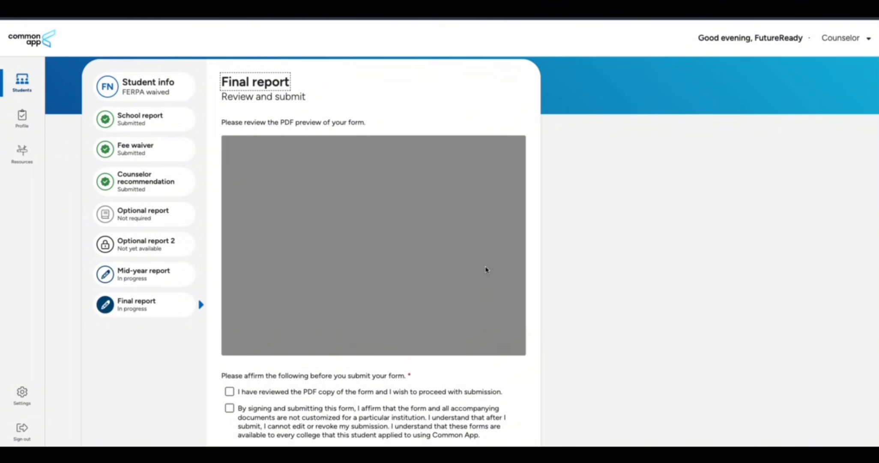
Tick both Final report affirmations, sign as FutureReady Nepal, and date it September 16, 2025
{"action": "scroll", "coordinate": [528, 341], "scroll_direction": "down", "scroll_amount": 6}
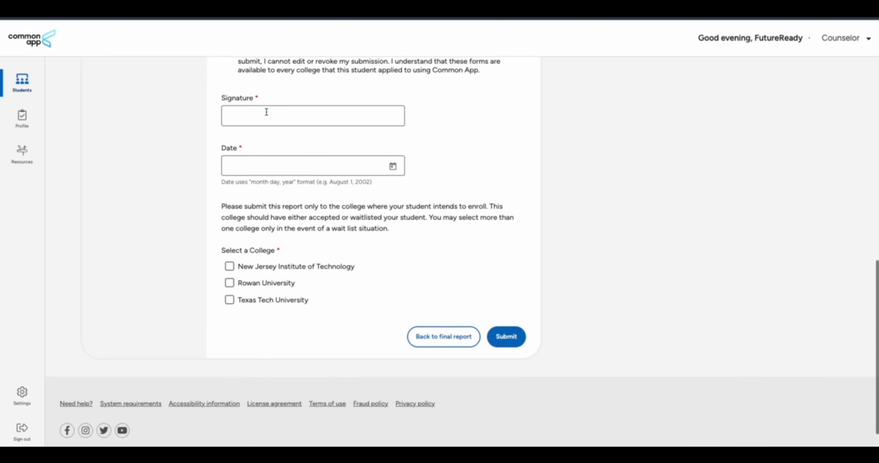
{"action": "left_click", "coordinate": [229, 81]}
{"action": "left_click", "coordinate": [229, 97]}
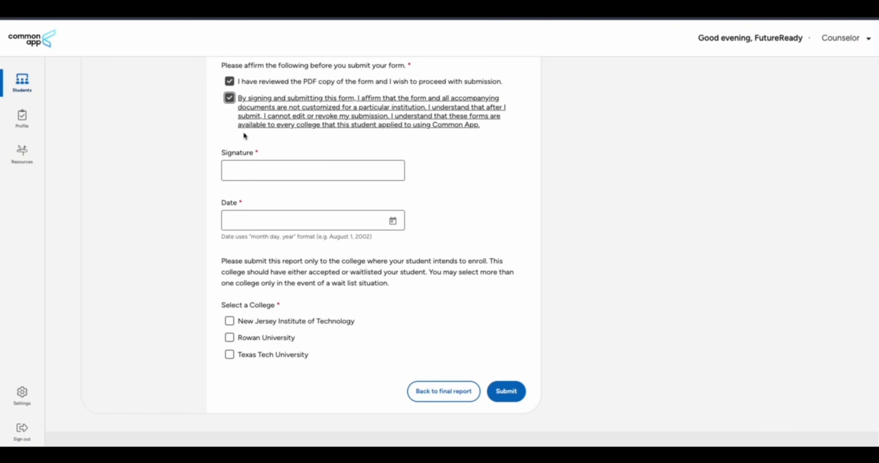
{"action": "left_click", "coordinate": [255, 177]}
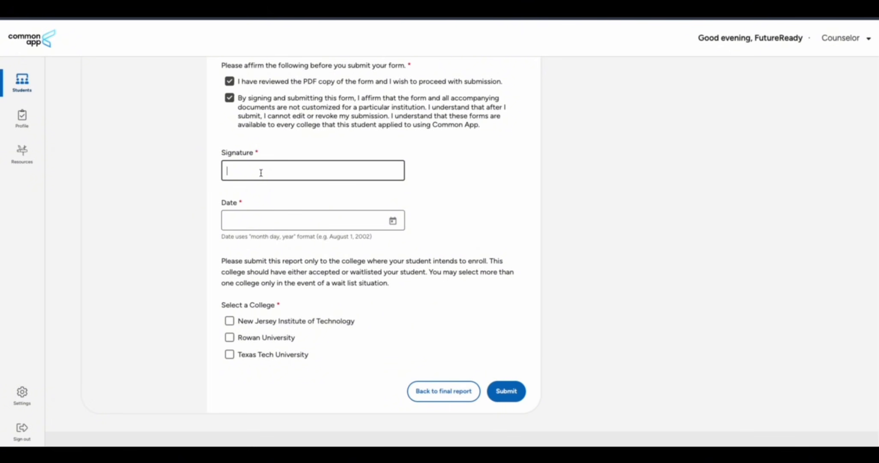
{"action": "type", "text": "FutureReady Nepal"}
{"action": "left_click", "coordinate": [274, 214]}
{"action": "left_click", "coordinate": [393, 220]}
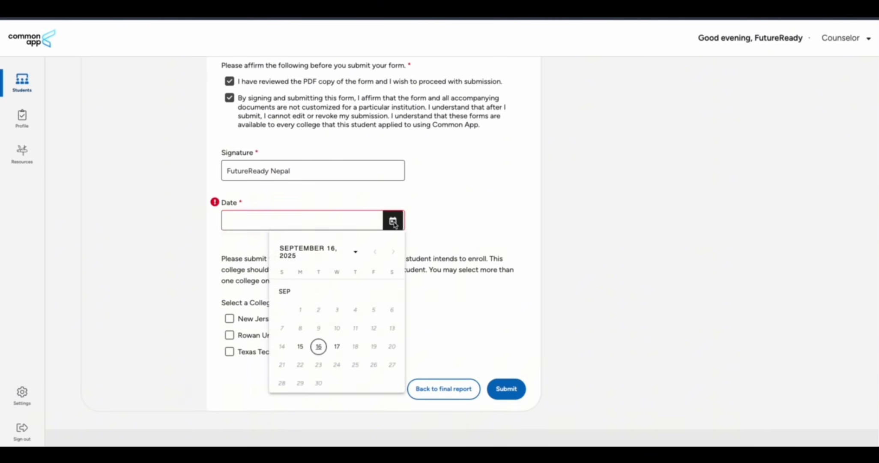
{"action": "left_click", "coordinate": [324, 352]}
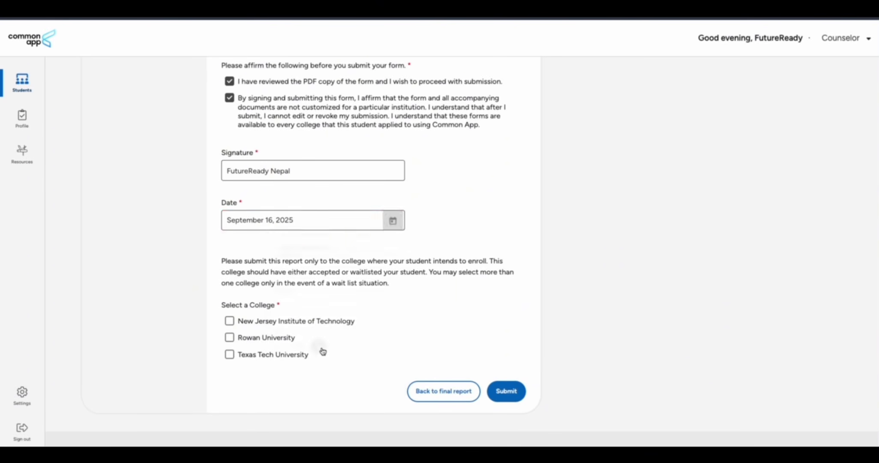
Send the report to New Jersey Institute of Technology, Rowan University and Texas Tech University, then submit
{"action": "left_click", "coordinate": [231, 322]}
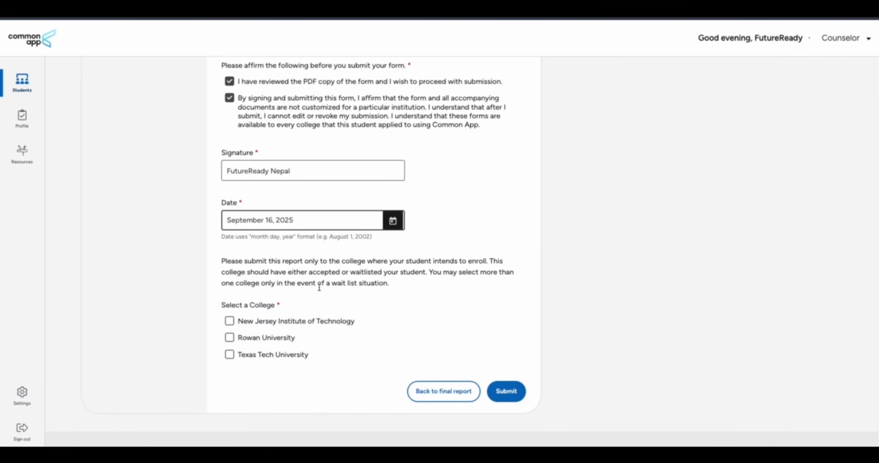
{"action": "left_click", "coordinate": [231, 322]}
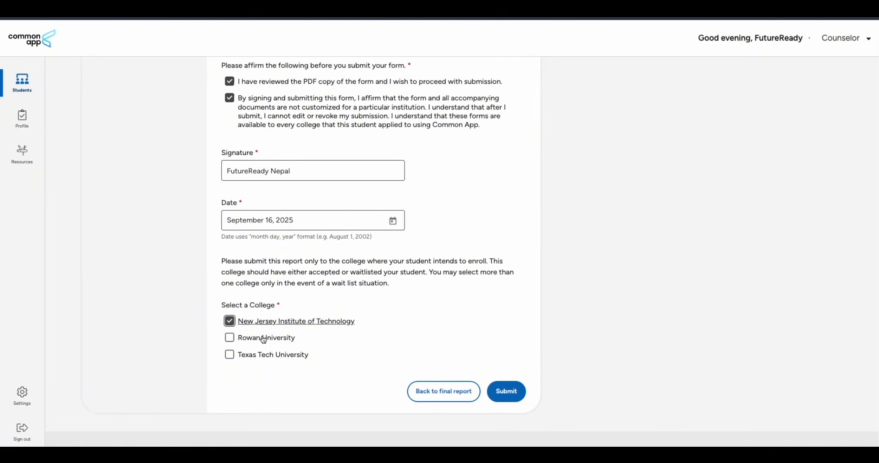
{"action": "left_click", "coordinate": [229, 337]}
{"action": "left_click", "coordinate": [229, 354]}
{"action": "left_click", "coordinate": [506, 391]}
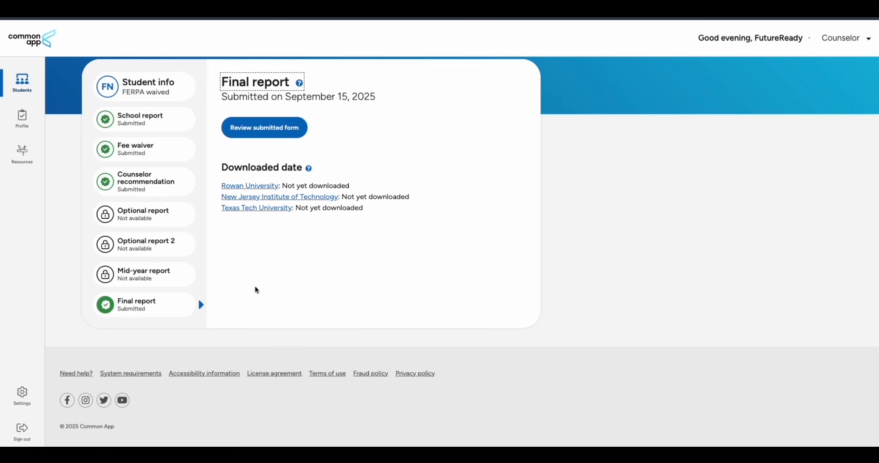
Leave the counselor portal for the public Common App homepage
{"action": "scroll", "coordinate": [255, 289], "scroll_direction": "up", "scroll_amount": 2}
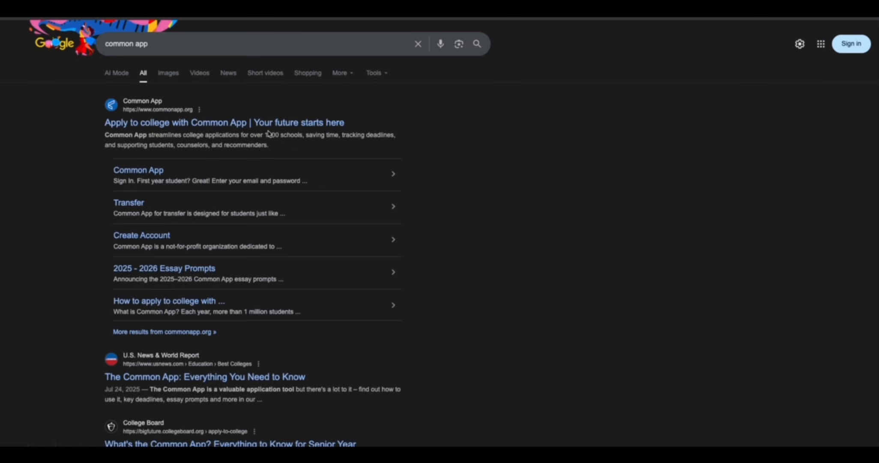
{"action": "left_click", "coordinate": [229, 125]}
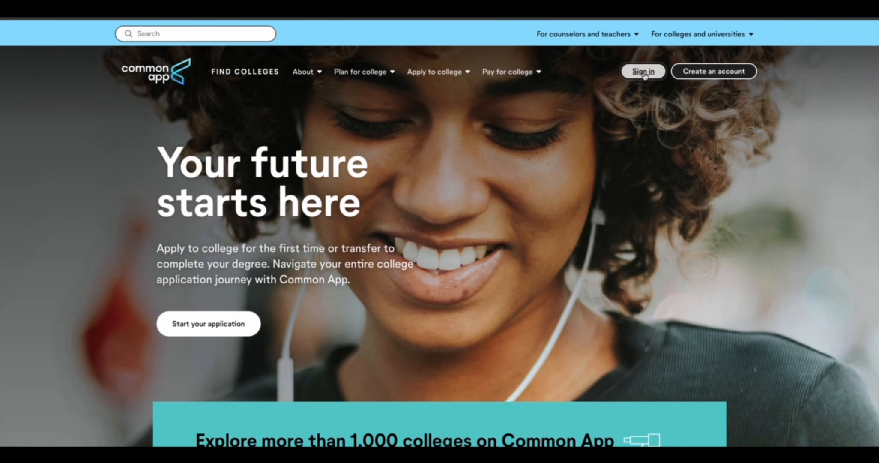
Sign in as a first-year student using the account e-mail and password
{"action": "scroll", "coordinate": [643, 75], "scroll_direction": "down", "scroll_amount": 2}
{"action": "scroll", "coordinate": [643, 75], "scroll_direction": "up", "scroll_amount": 2}
{"action": "left_click", "coordinate": [643, 73]}
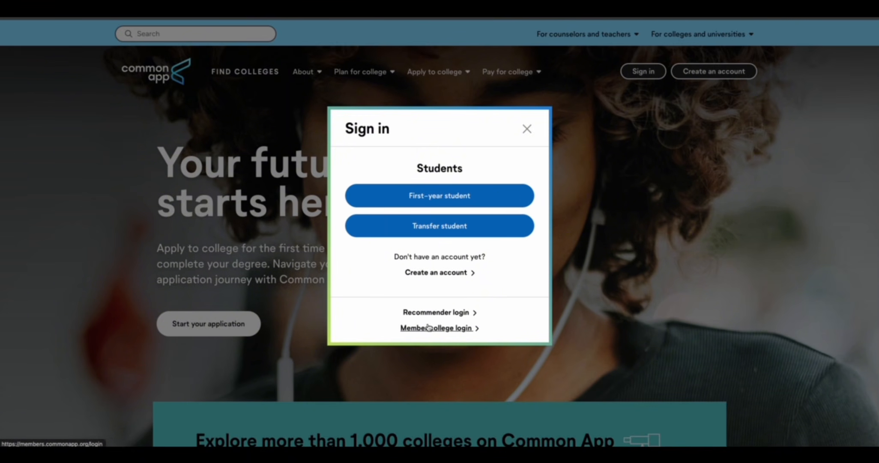
{"action": "left_click", "coordinate": [441, 201]}
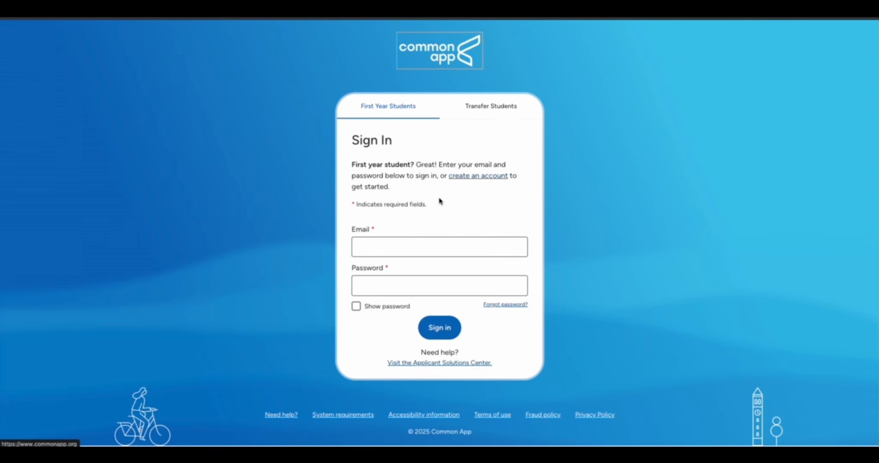
{"action": "left_click", "coordinate": [384, 246]}
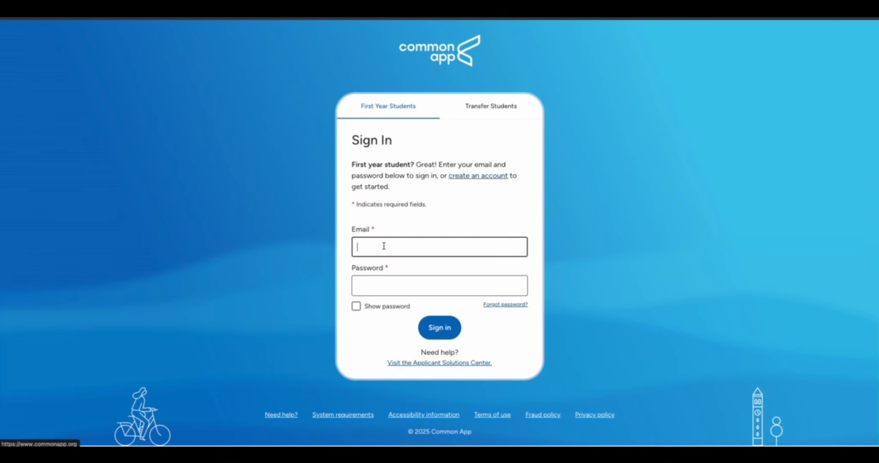
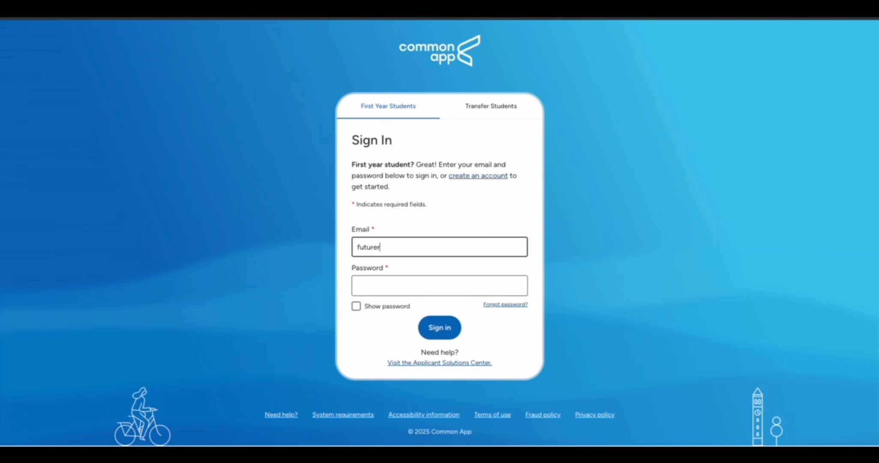
{"action": "left_click", "coordinate": [393, 287]}
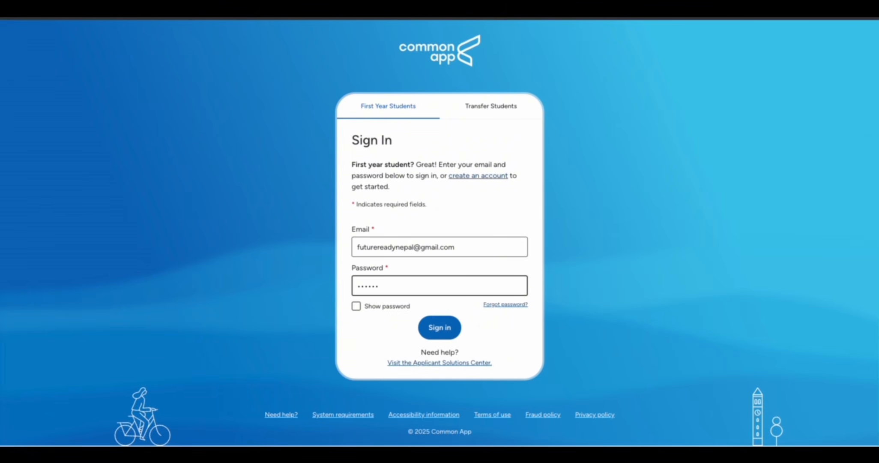
{"action": "type", "text": "••••••••••"}
{"action": "left_click", "coordinate": [449, 330]}
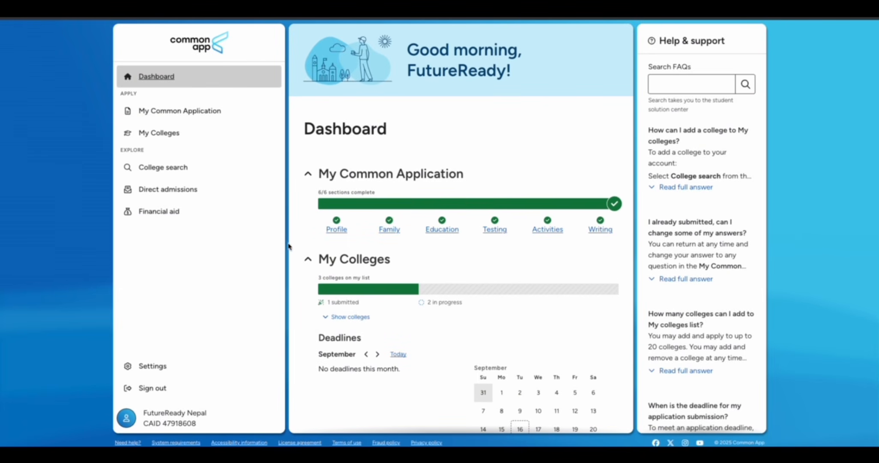
{"action": "left_click", "coordinate": [178, 138]}
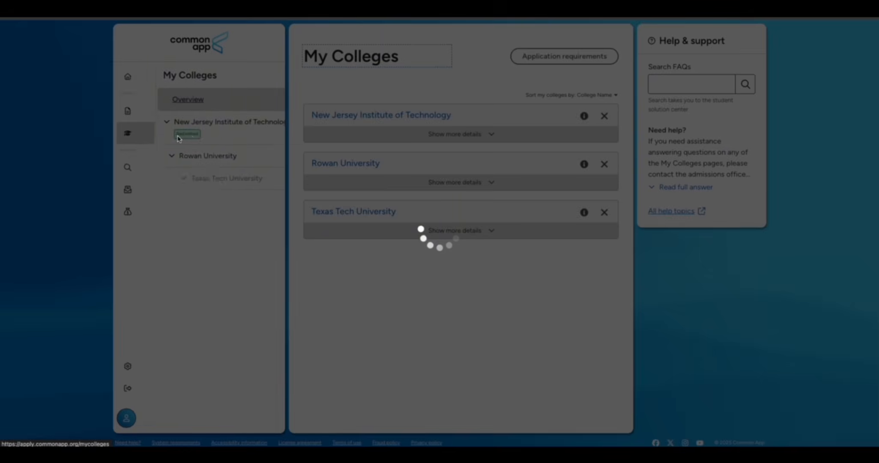
{"action": "left_click", "coordinate": [467, 116]}
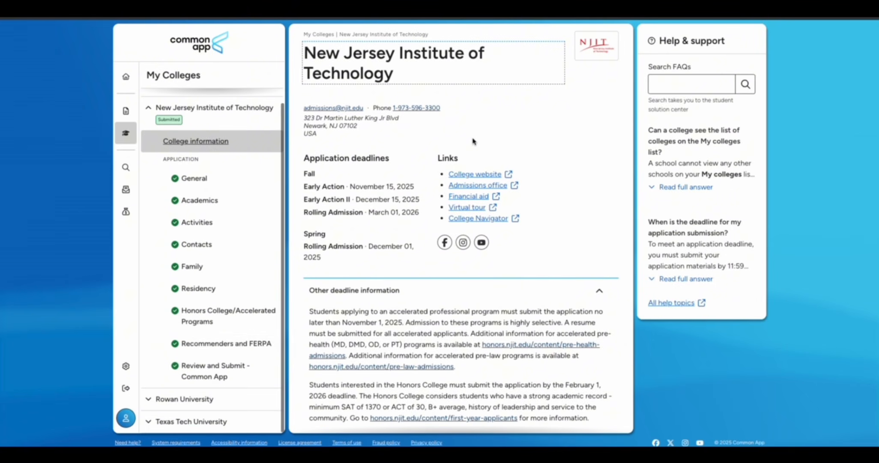
{"action": "left_click", "coordinate": [210, 345]}
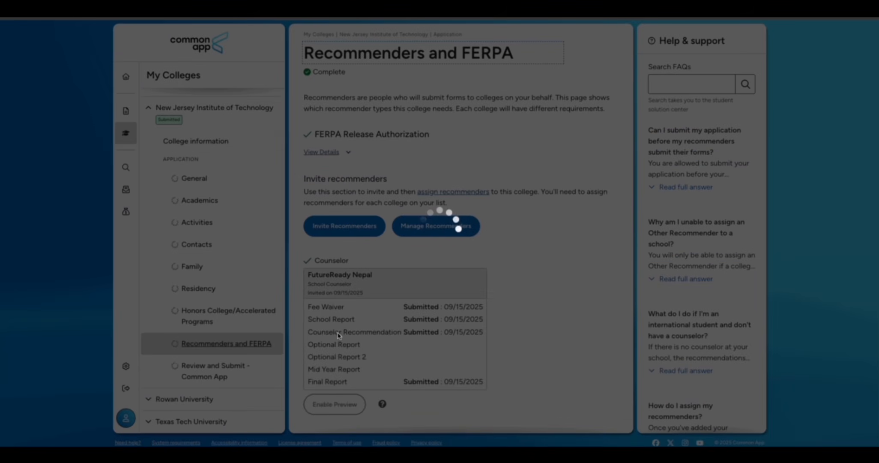
{"action": "scroll", "coordinate": [496, 302], "scroll_direction": "down", "scroll_amount": 2}
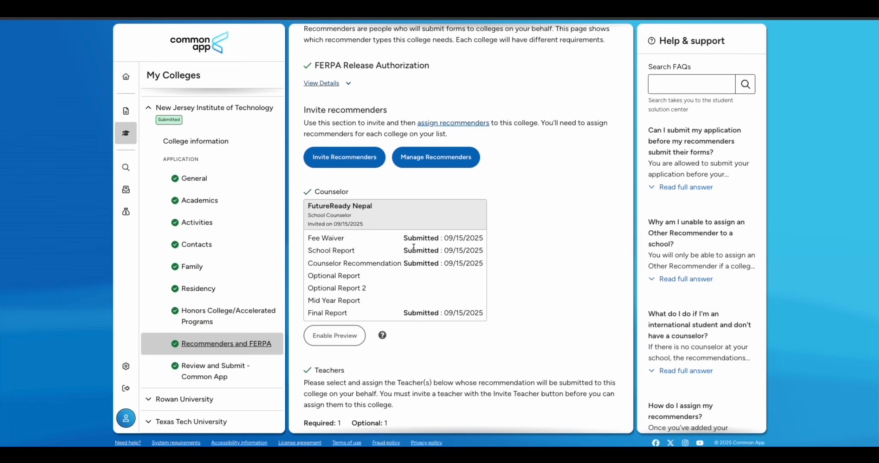
{"action": "scroll", "coordinate": [423, 260], "scroll_direction": "down", "scroll_amount": 4}
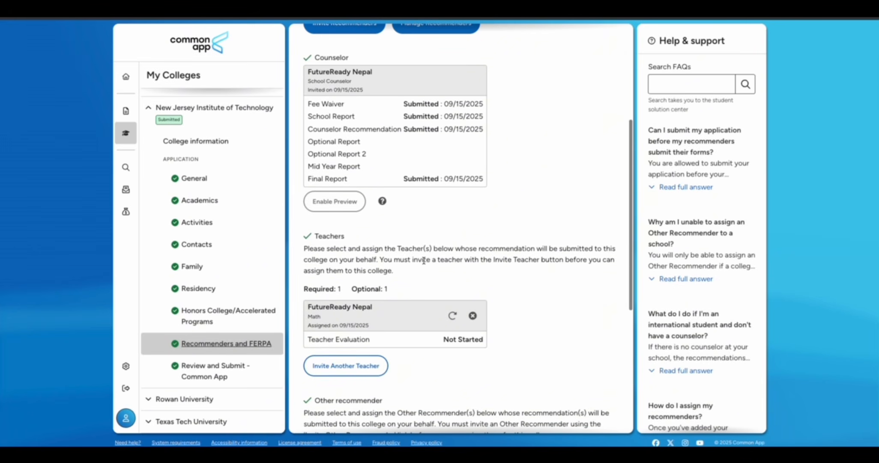
{"action": "scroll", "coordinate": [401, 286], "scroll_direction": "up", "scroll_amount": 5}
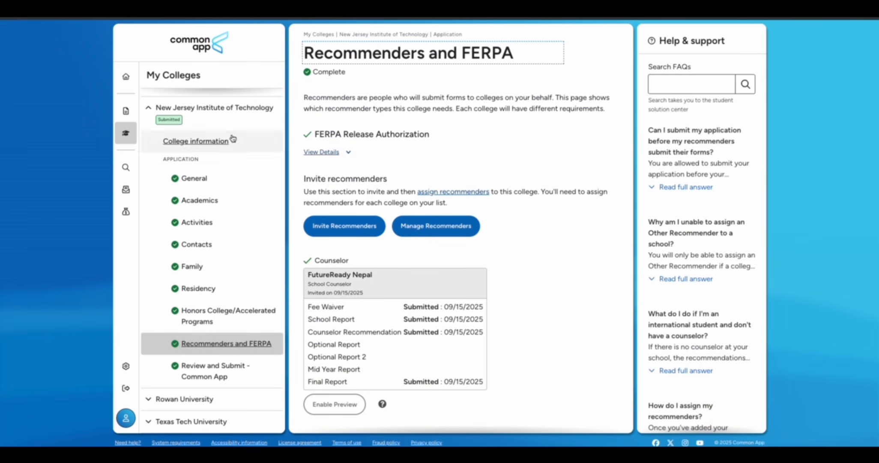
{"action": "left_click", "coordinate": [126, 79]}
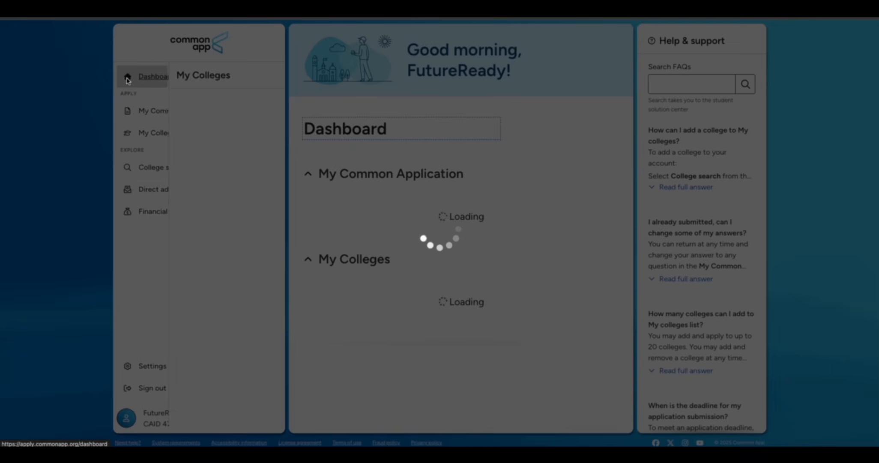